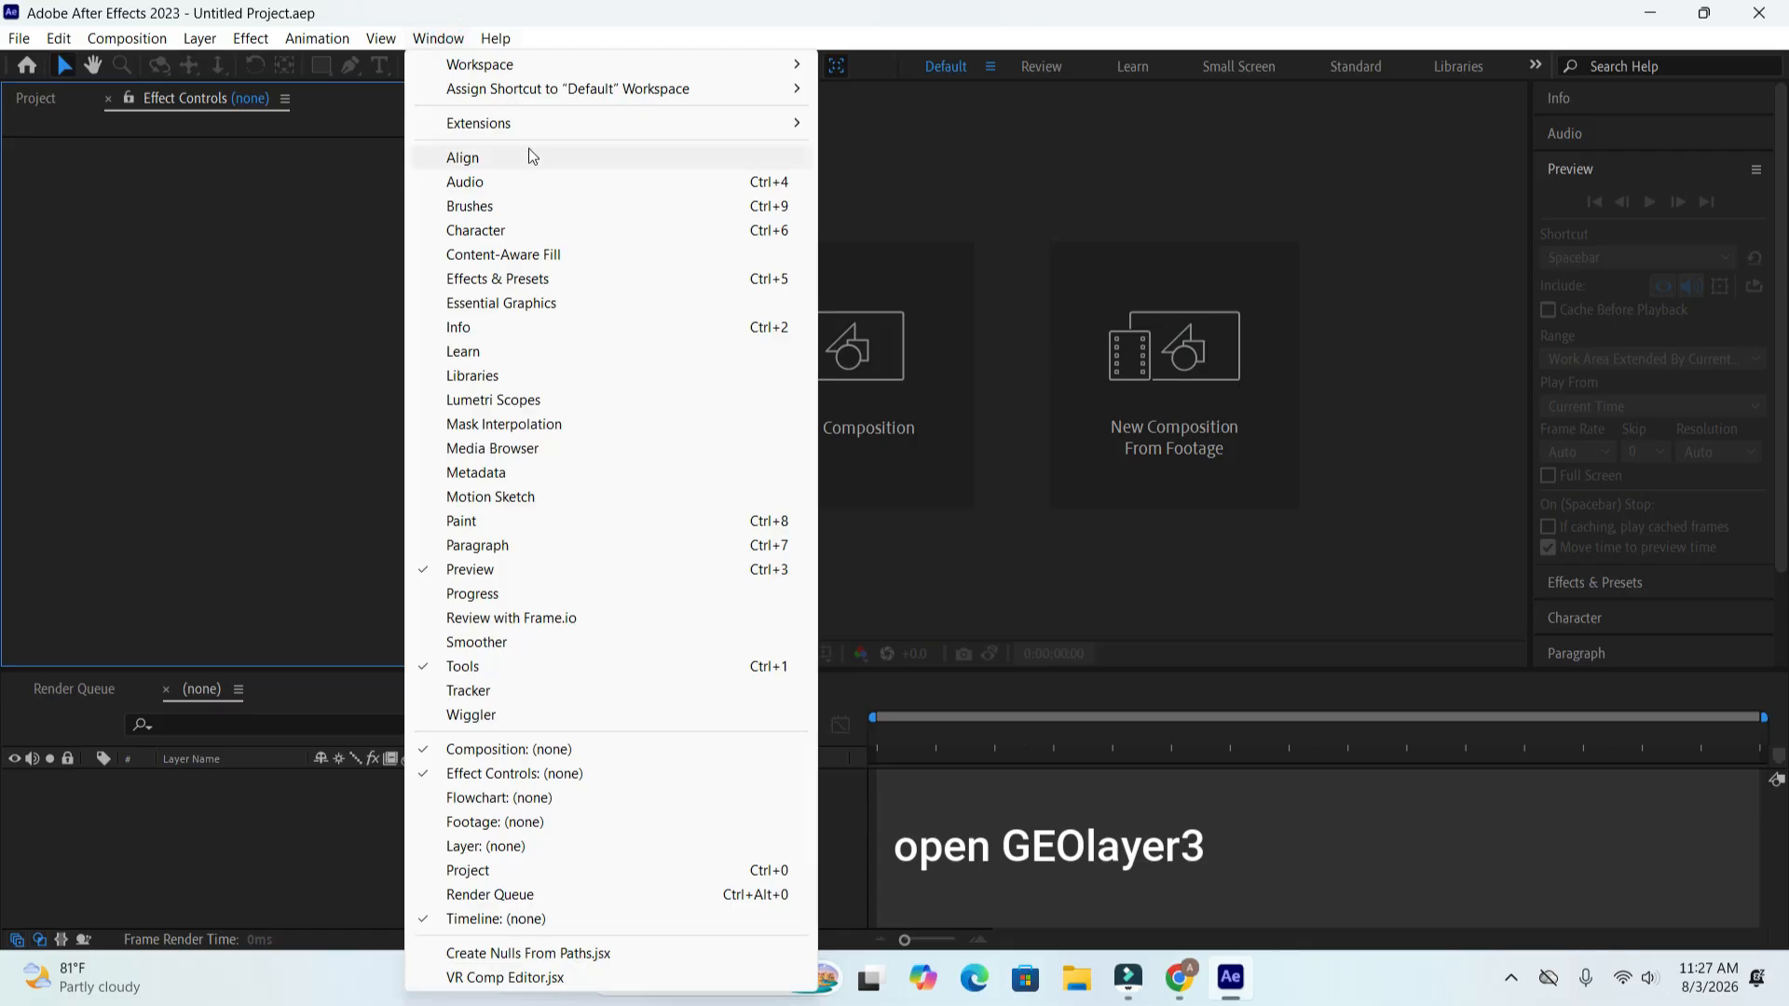
- Open the GEOlayers 3 extension, retry its startup and dismiss the opening notice
{"action": "mouse_move", "coordinate": [620, 133]}
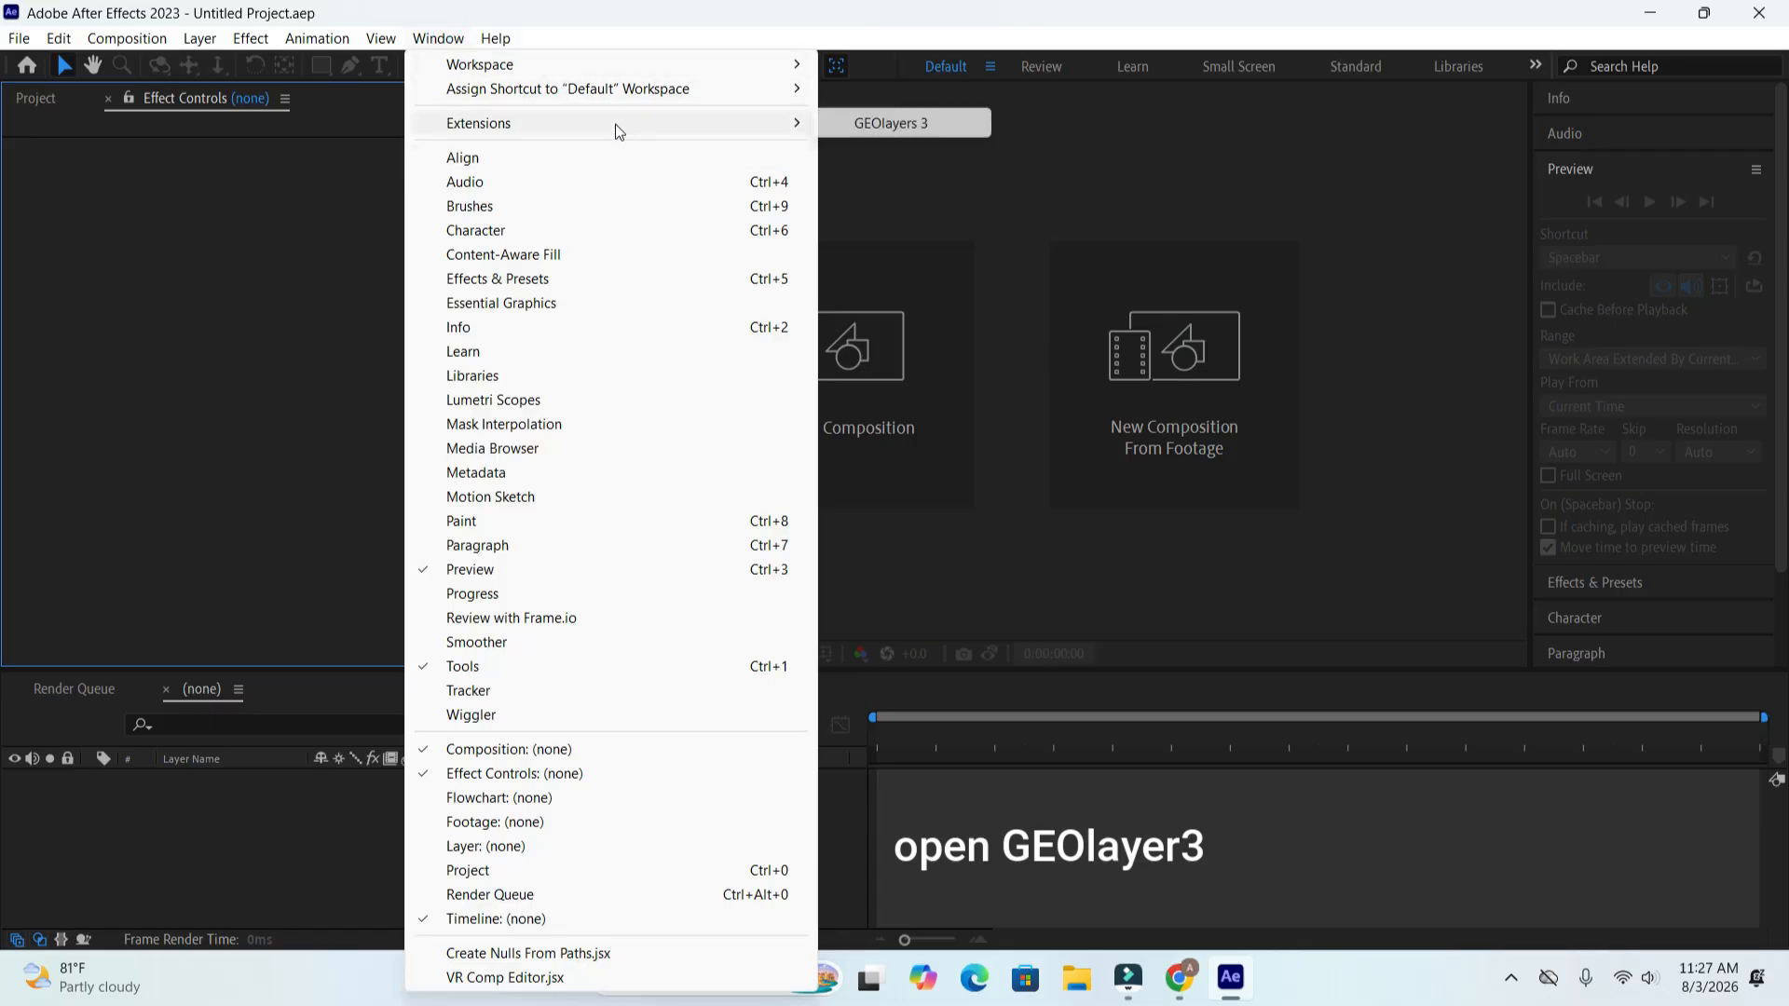
{"action": "left_click", "coordinate": [927, 127]}
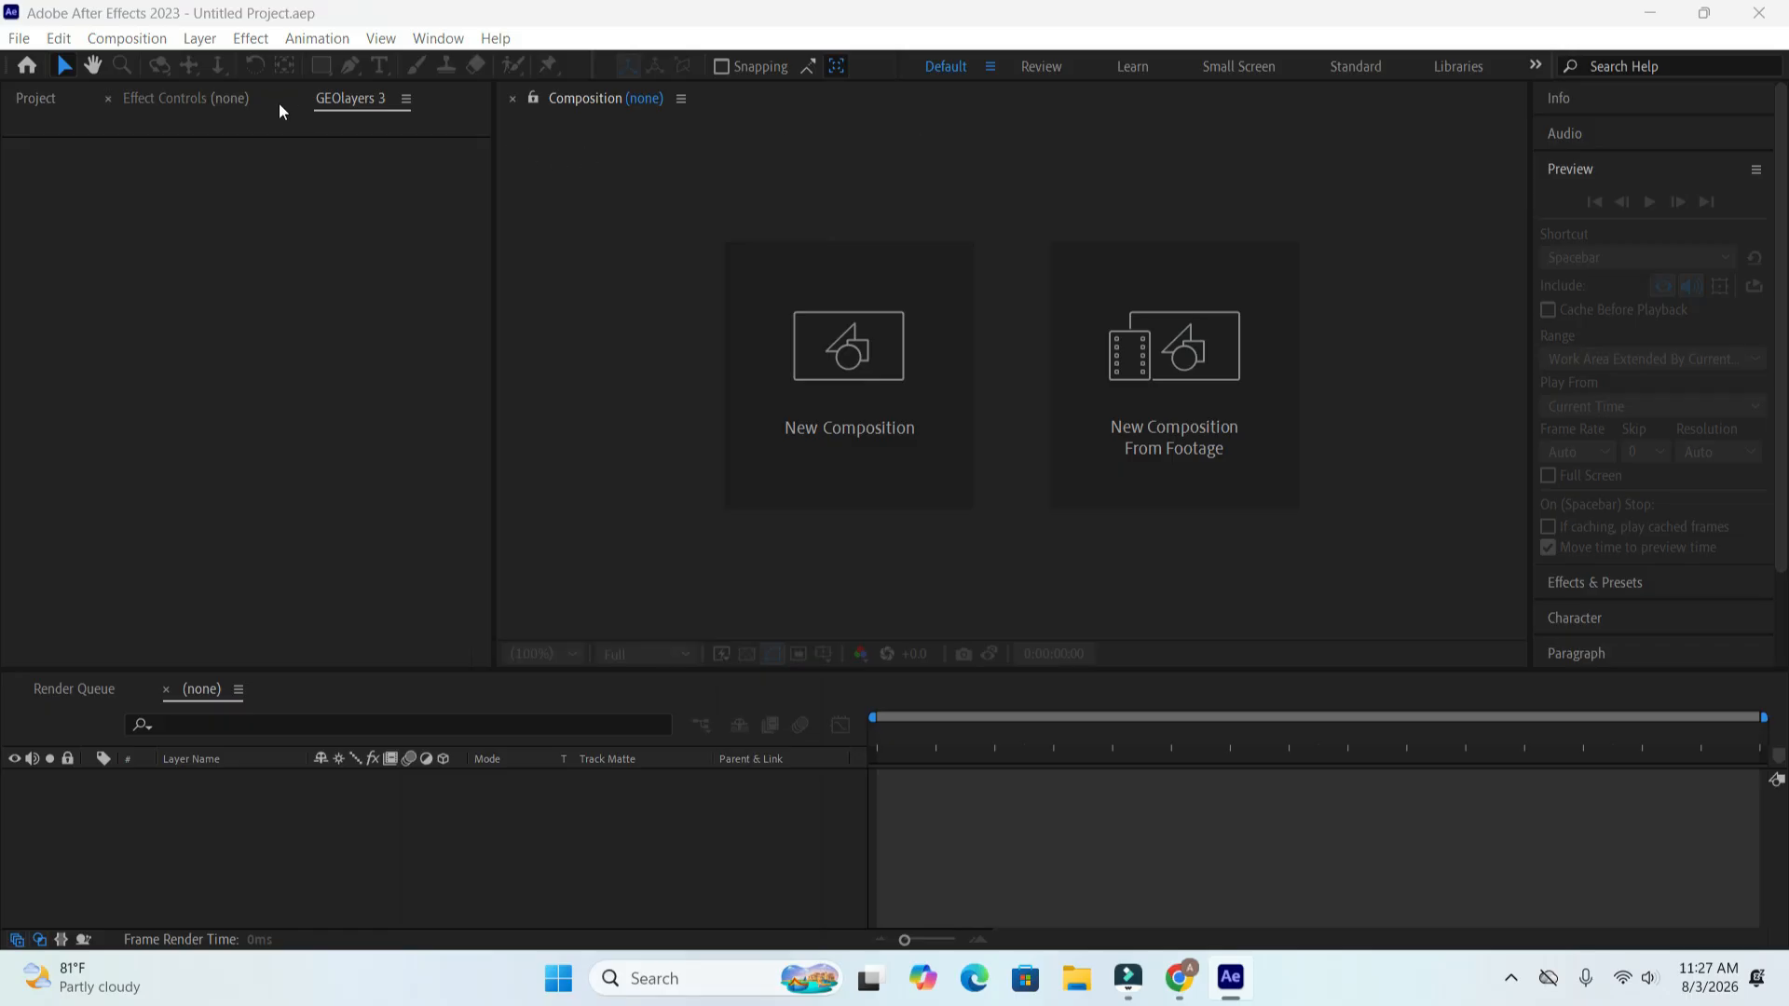
{"action": "left_click", "coordinate": [333, 99]}
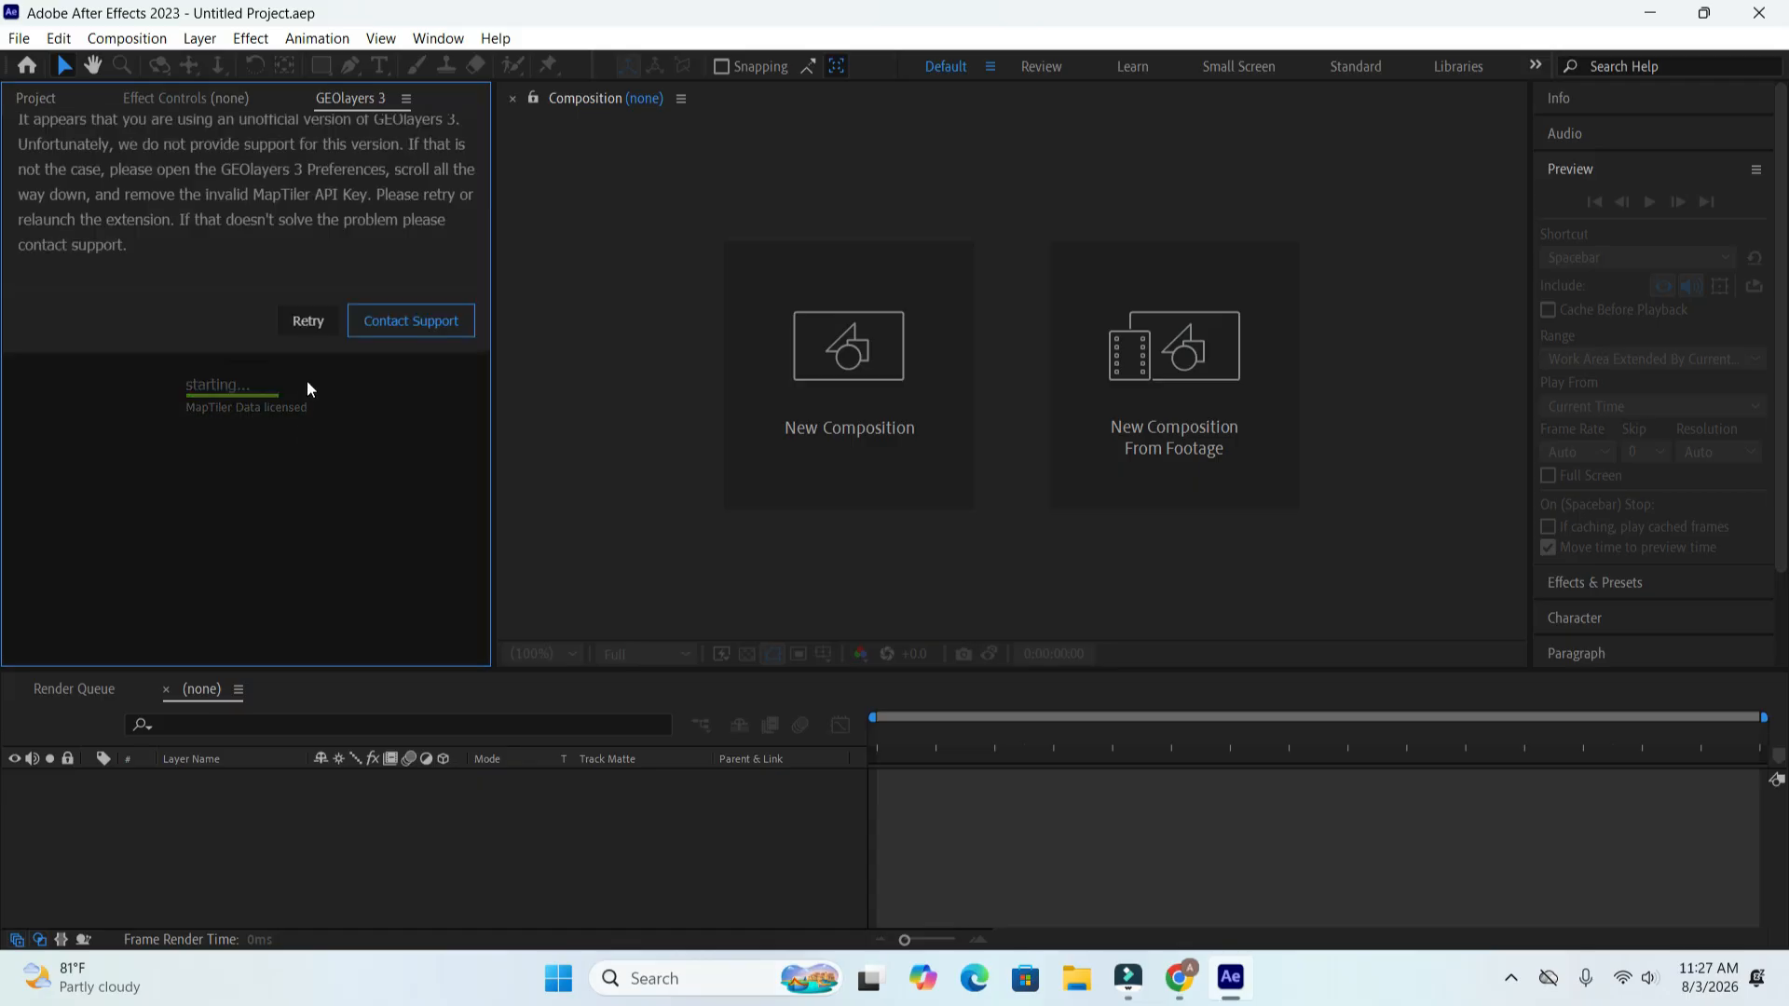
{"action": "left_click", "coordinate": [318, 322]}
{"action": "left_click", "coordinate": [466, 147]}
- Start a new mapcomp named World Mapcomp at 1920 x 1080 px, 25 fps and 30 seconds
{"action": "left_click", "coordinate": [82, 145]}
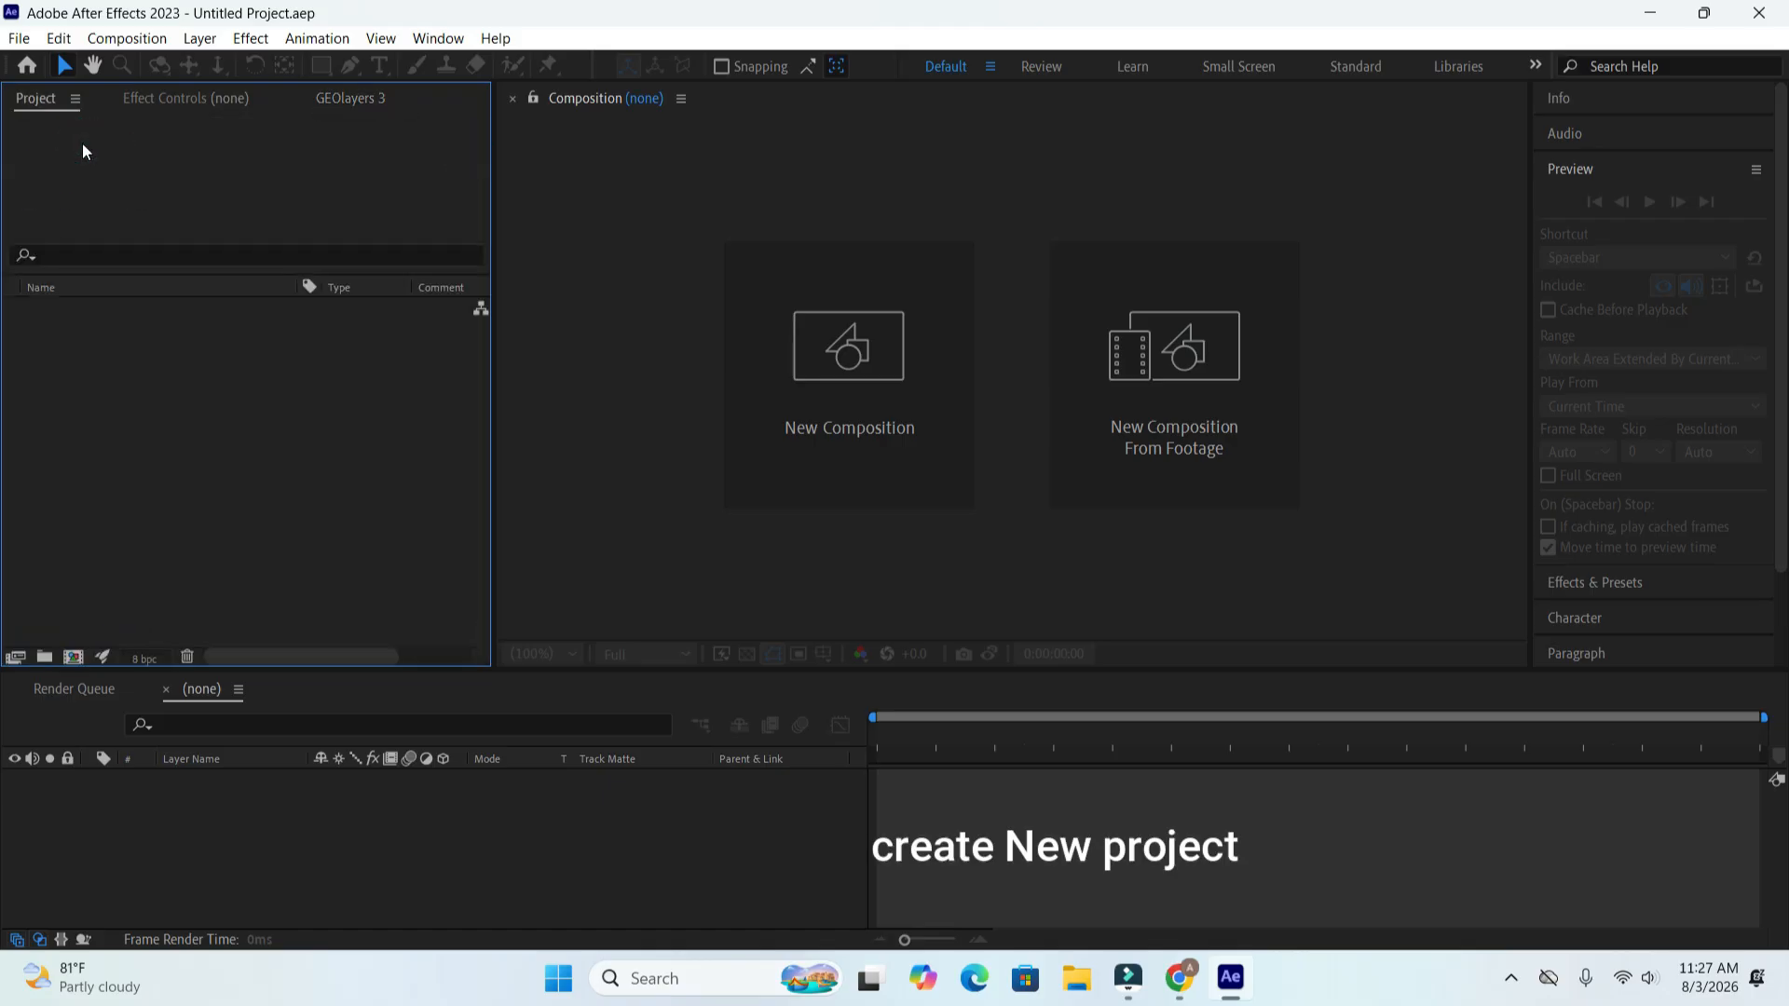
{"action": "left_click", "coordinate": [369, 107]}
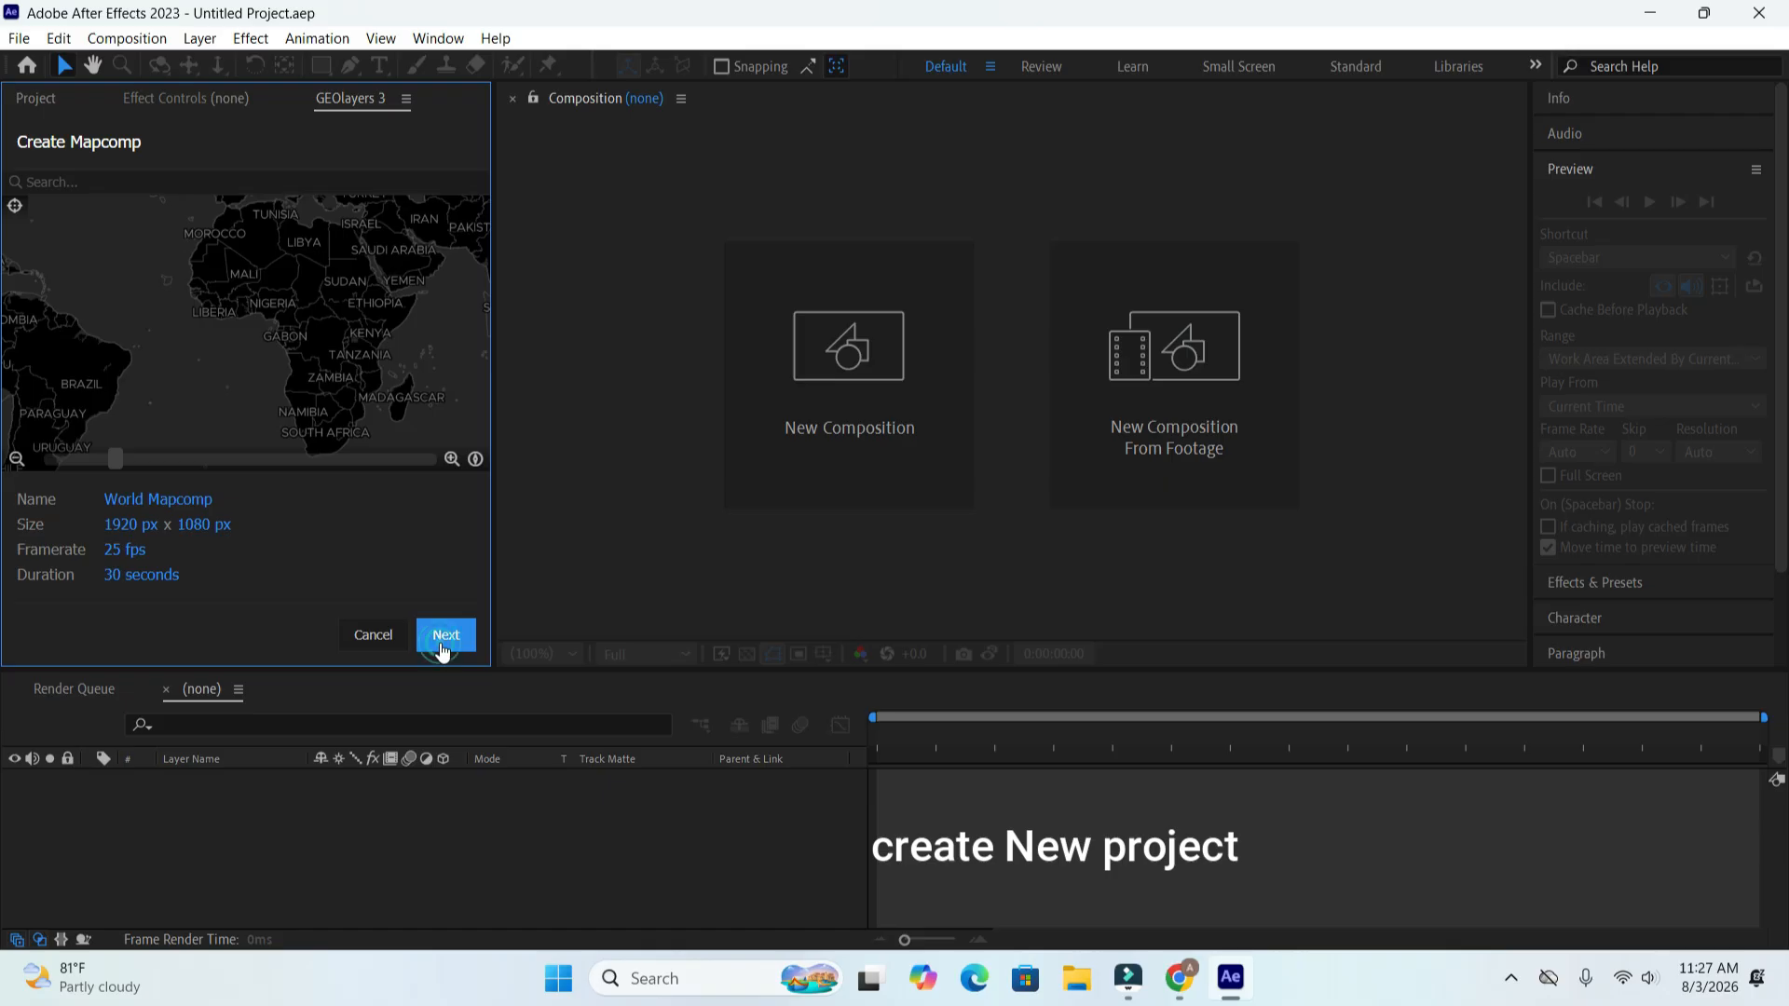
{"action": "left_click", "coordinate": [443, 645]}
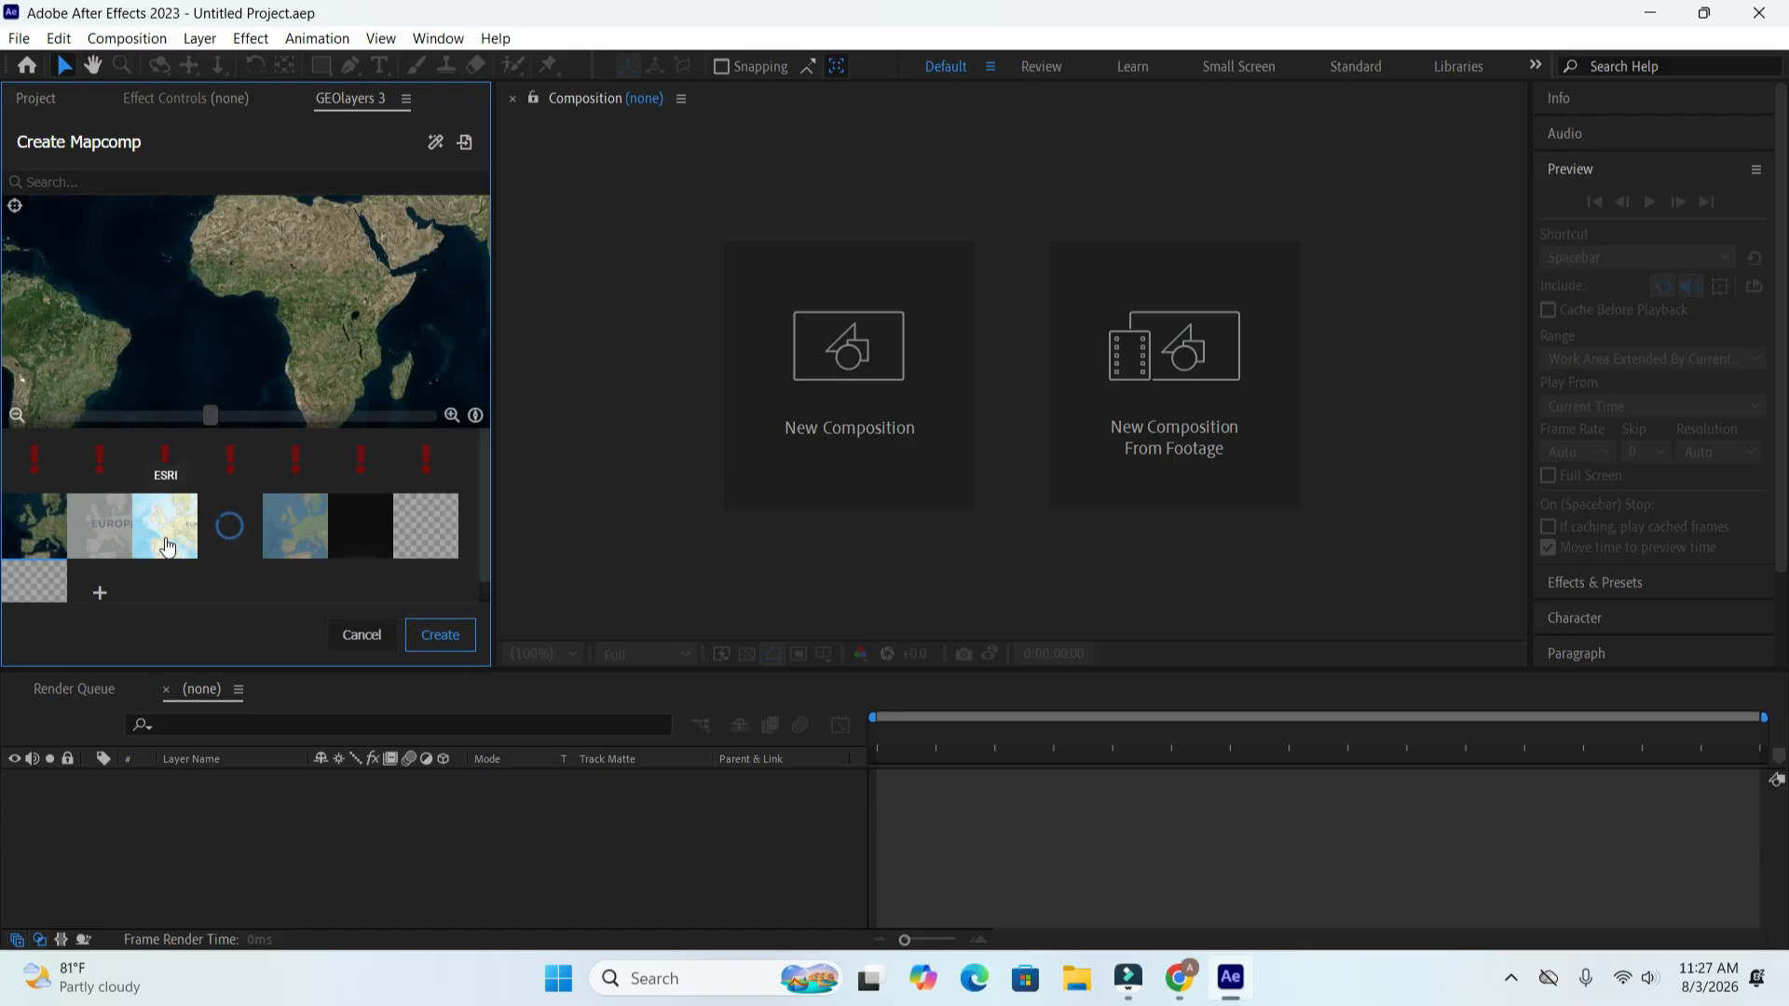
- Create the mapcomp with the ESRI World Imagery map style and dismiss the mapcomp hint
{"action": "left_click", "coordinate": [166, 546]}
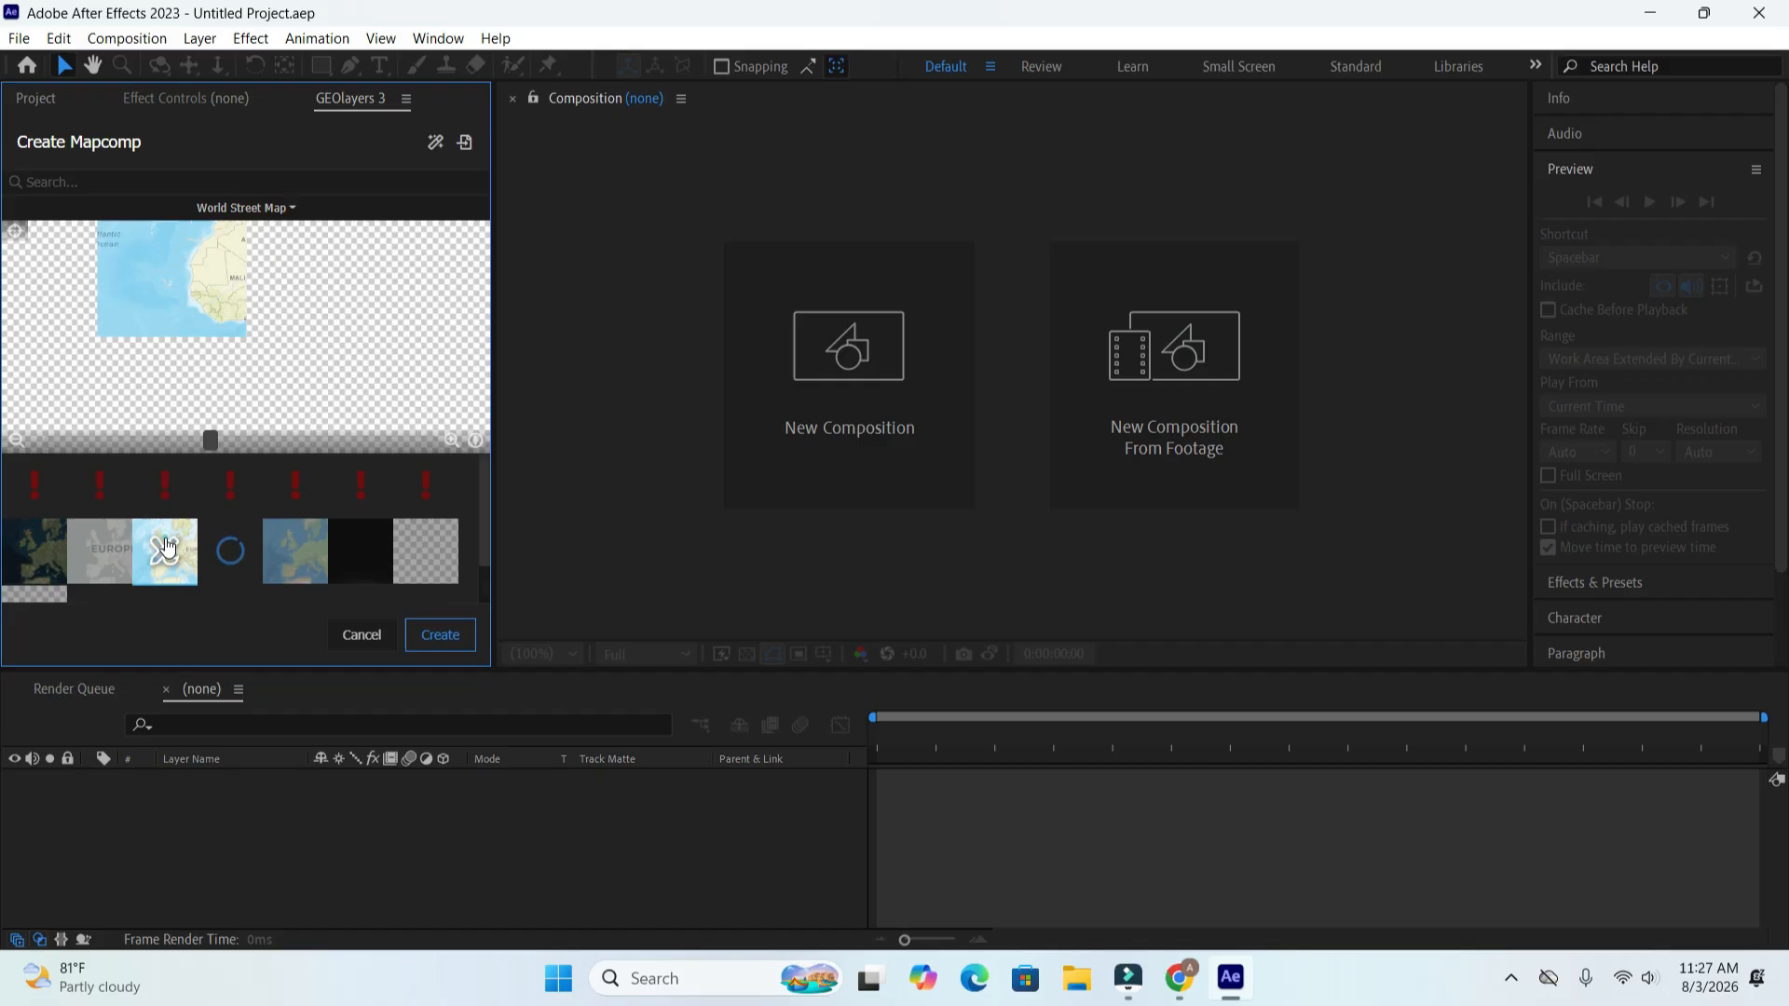
{"action": "left_click", "coordinate": [291, 208]}
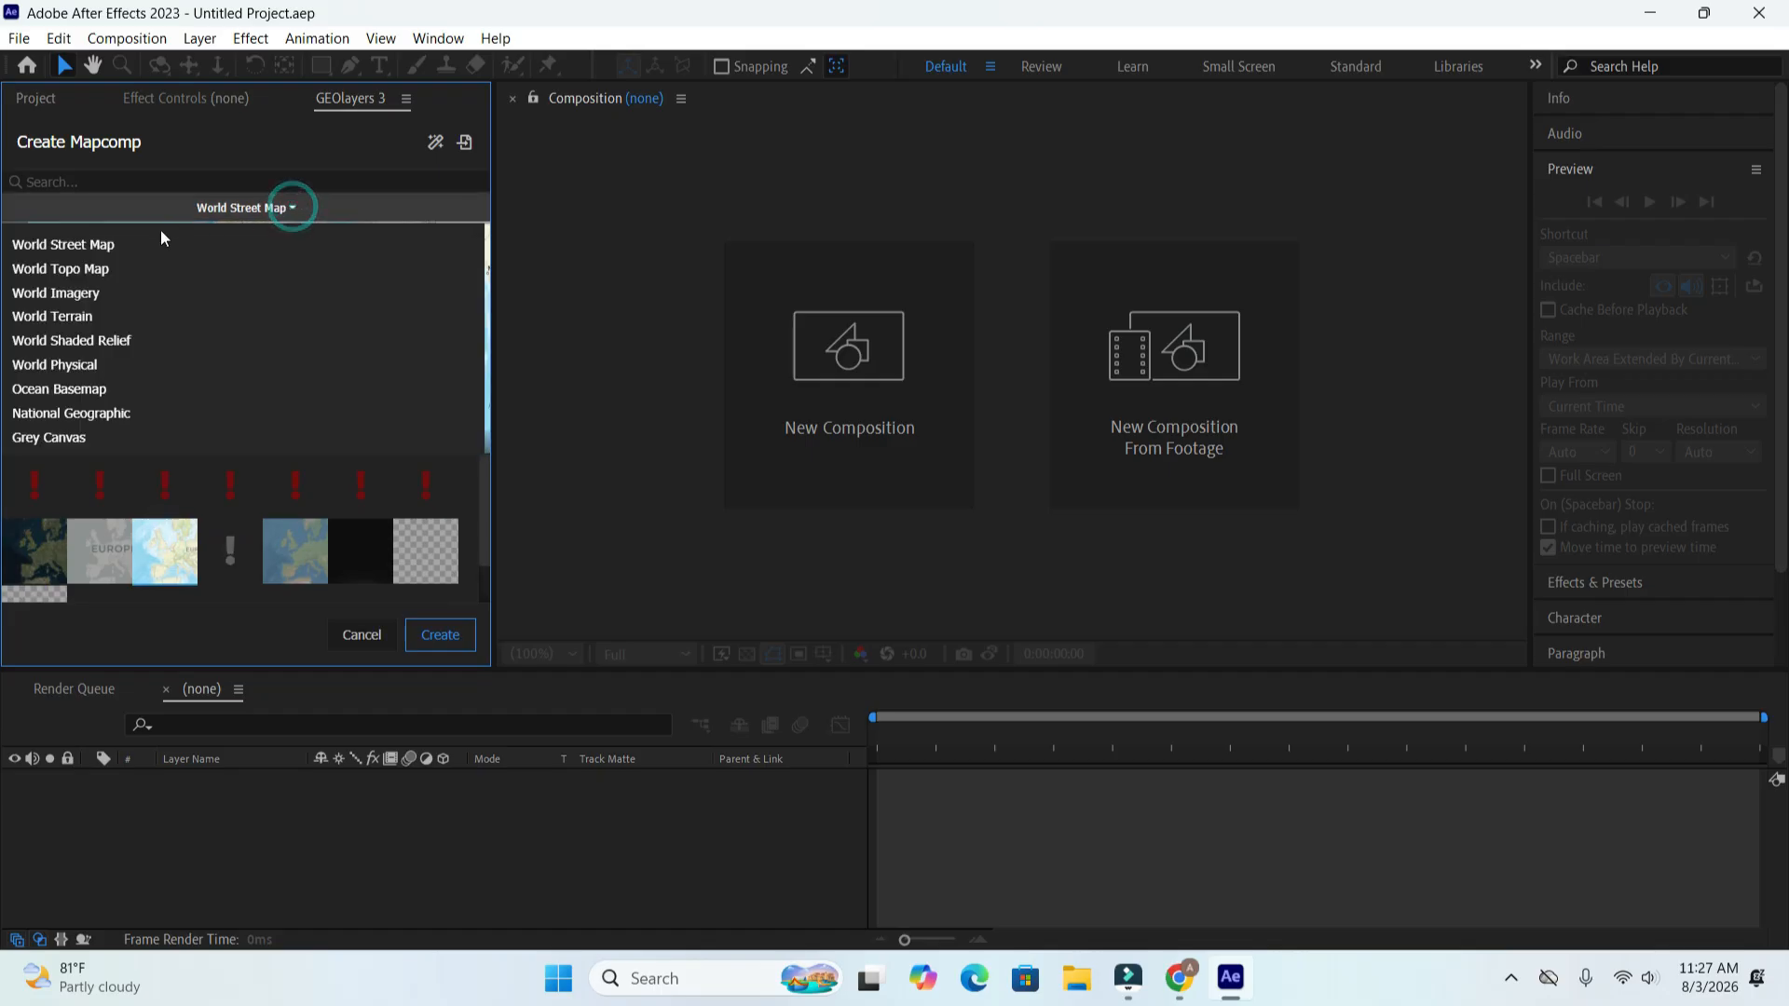
{"action": "left_click", "coordinate": [100, 291]}
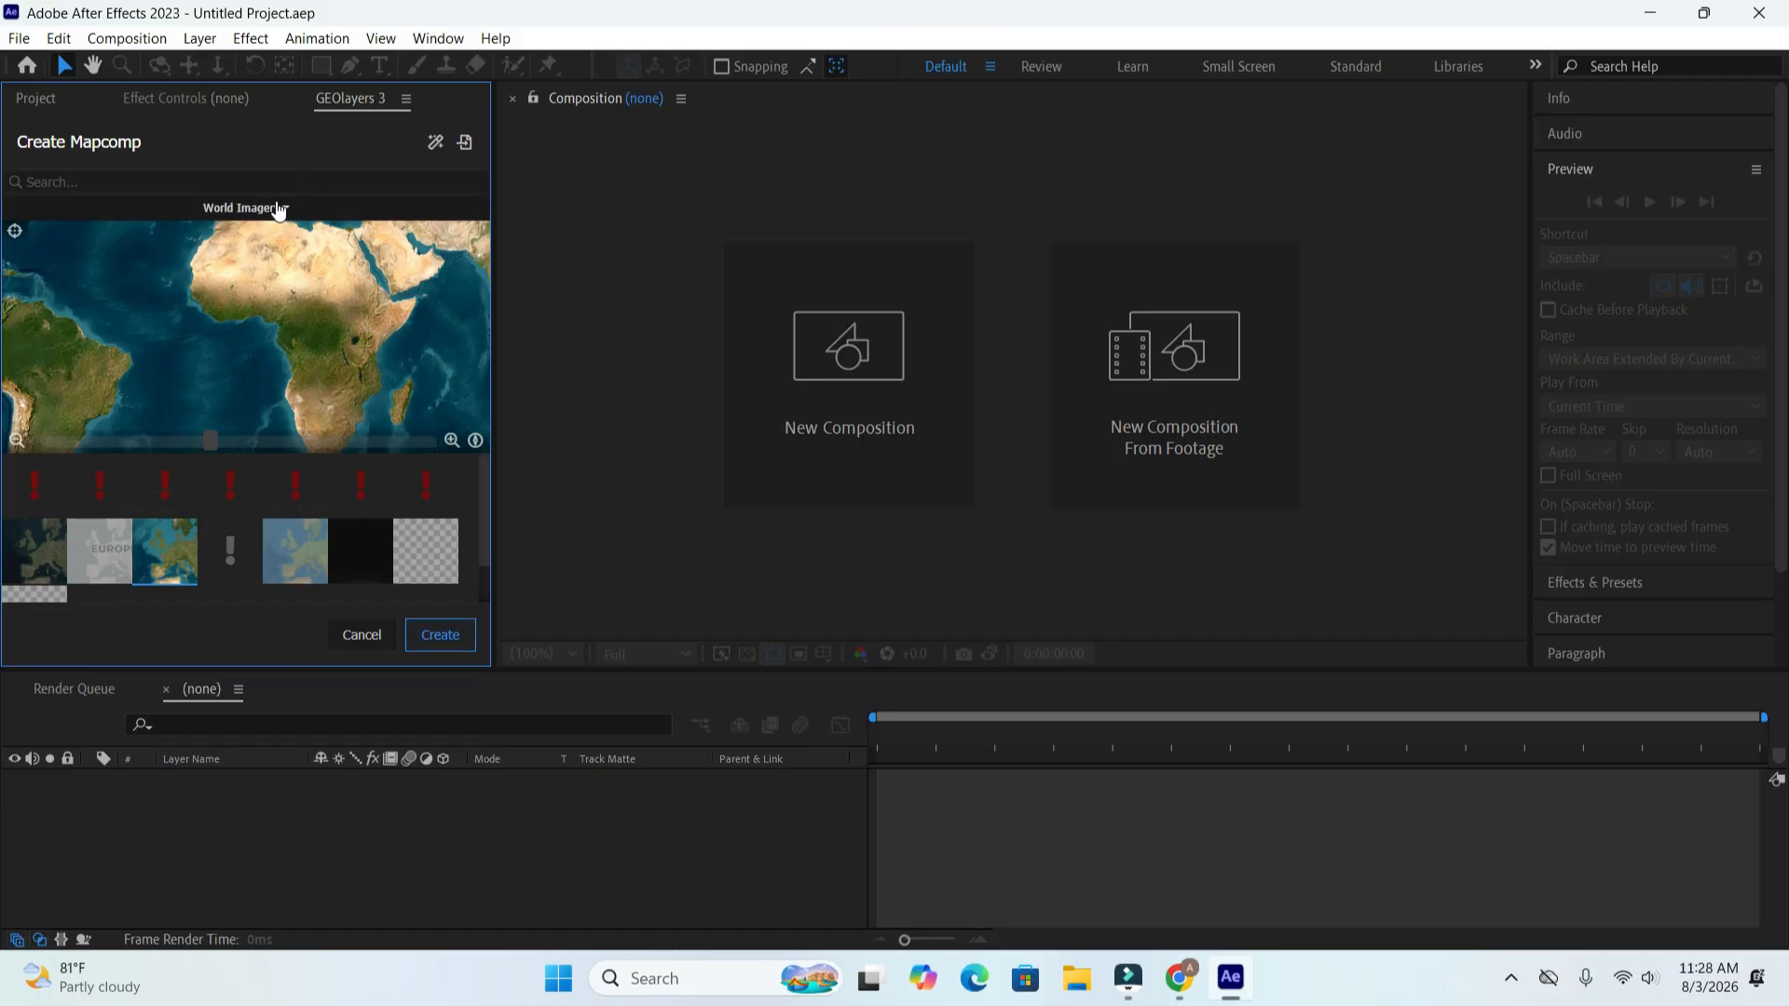
{"action": "left_click", "coordinate": [453, 637]}
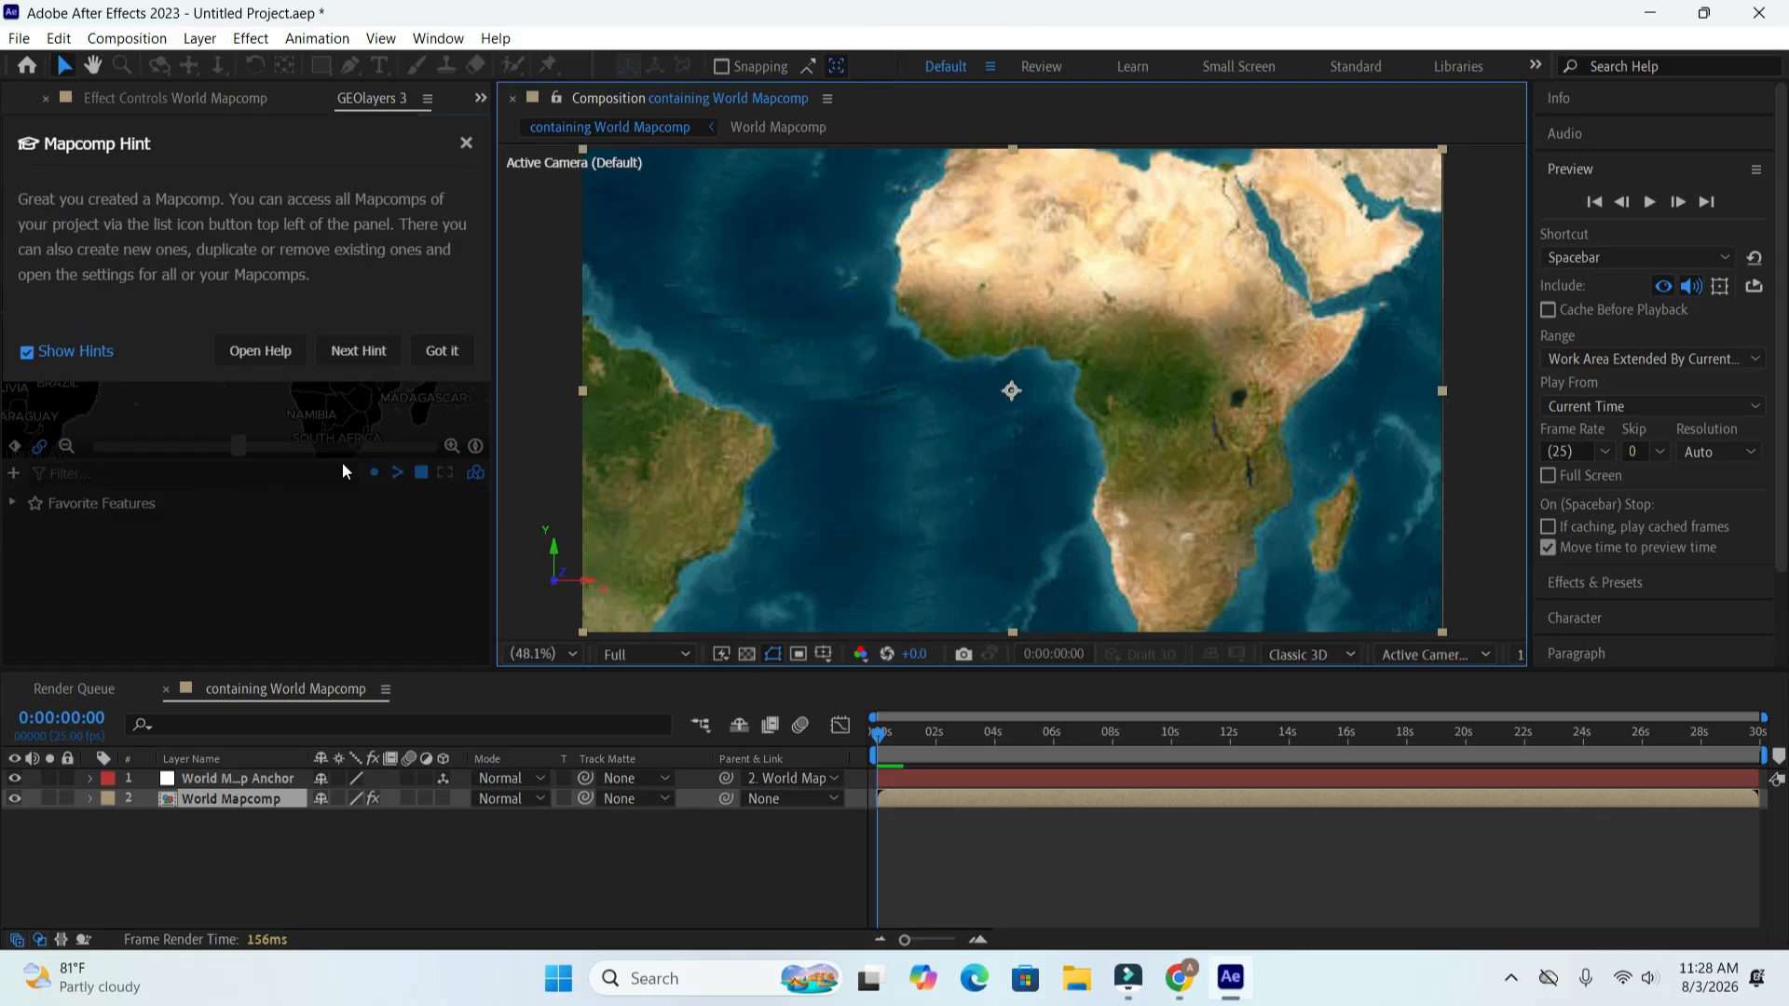
{"action": "left_click", "coordinate": [444, 358]}
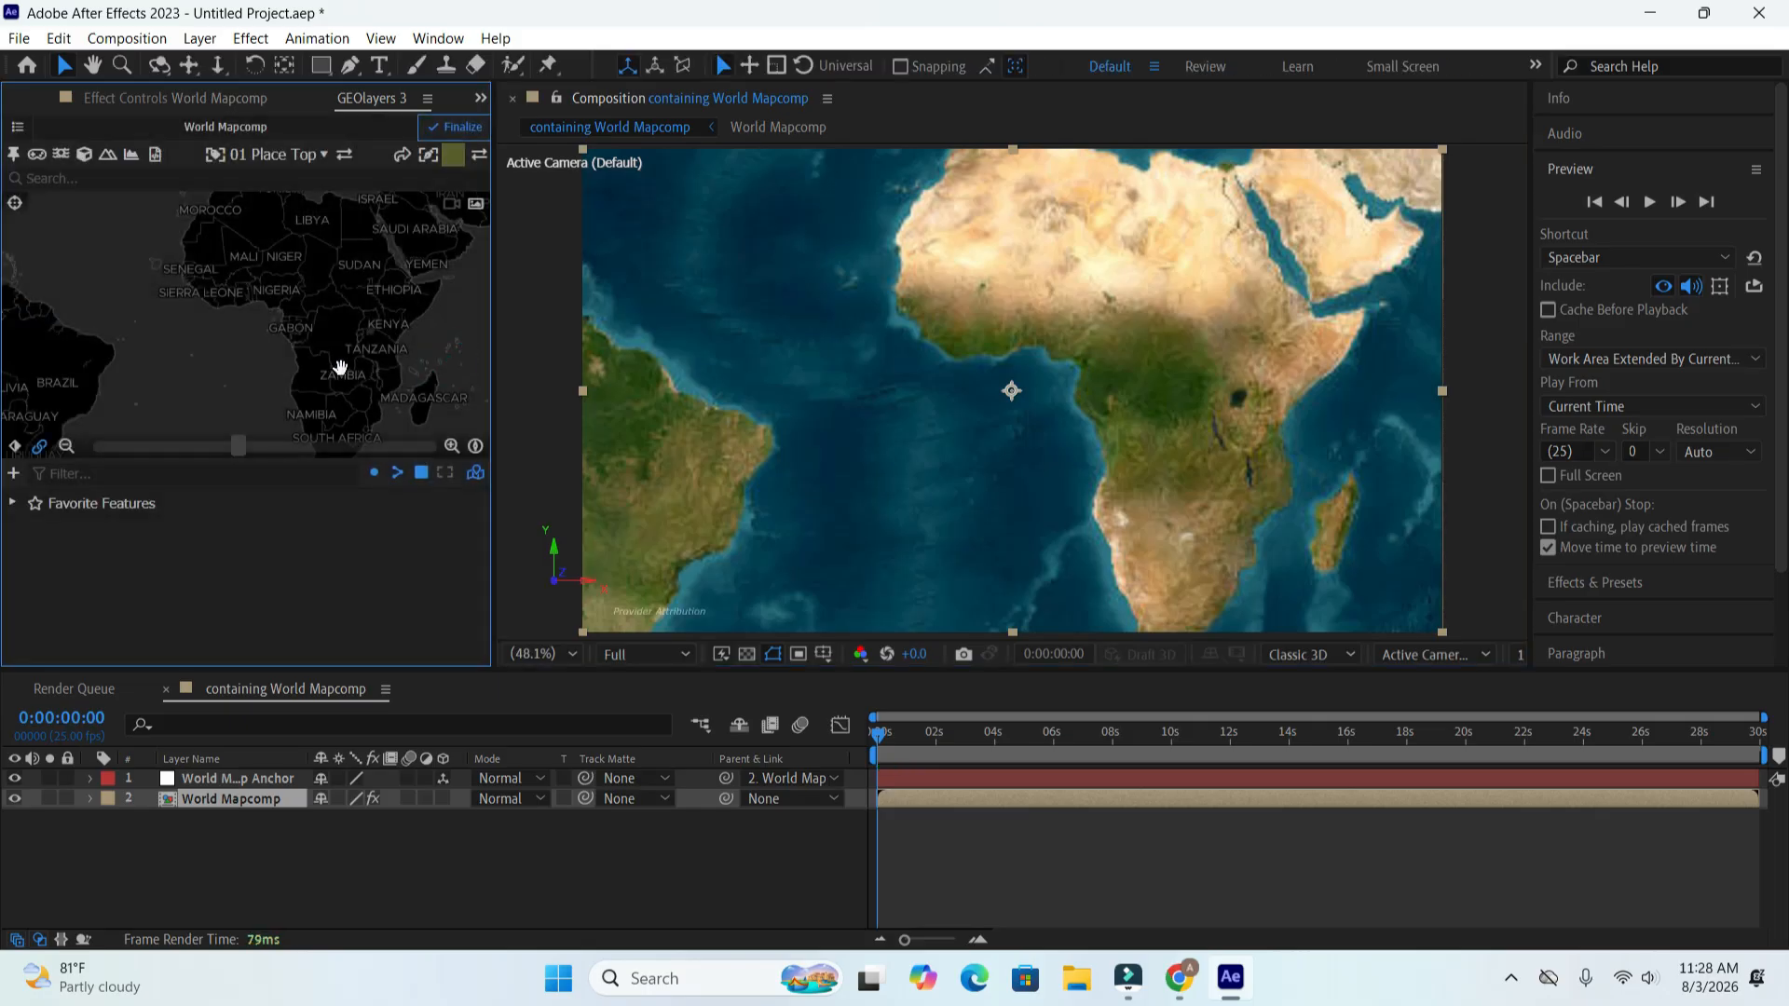
- Search the map for France and add the country outline to the mapcomp's features
{"action": "left_click", "coordinate": [132, 177]}
{"action": "type", "text": "Fra"}
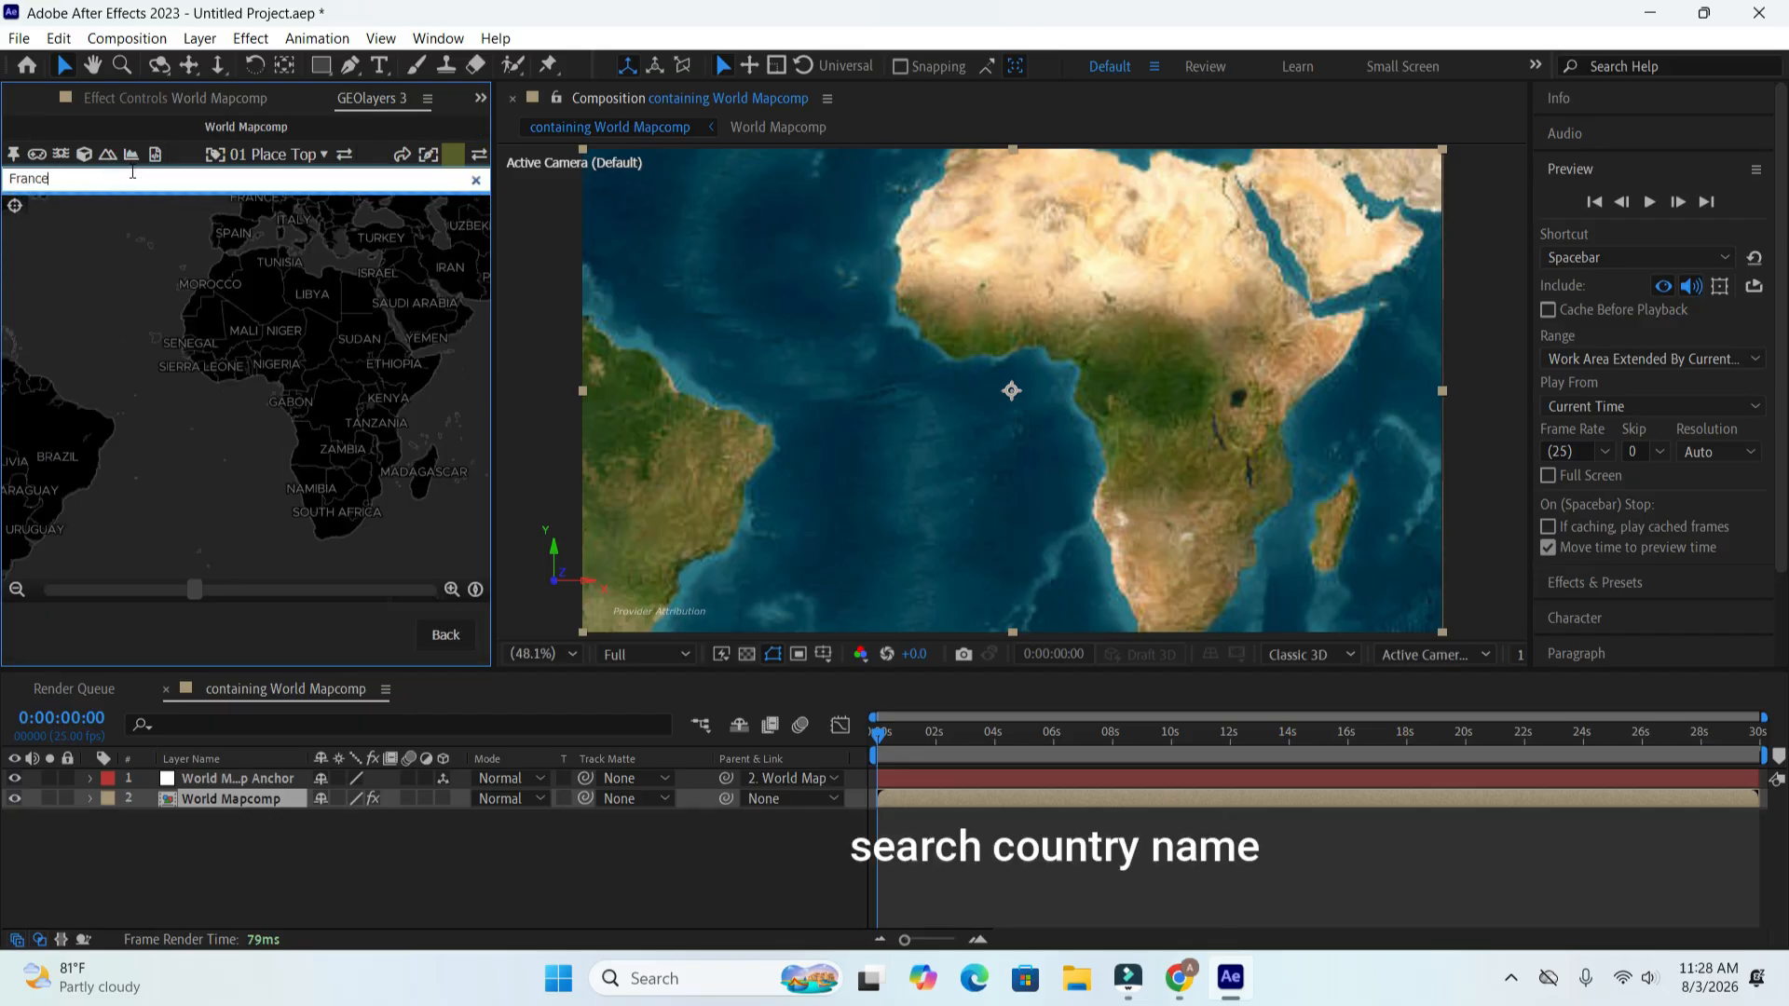
{"action": "type", "text": "nce"}
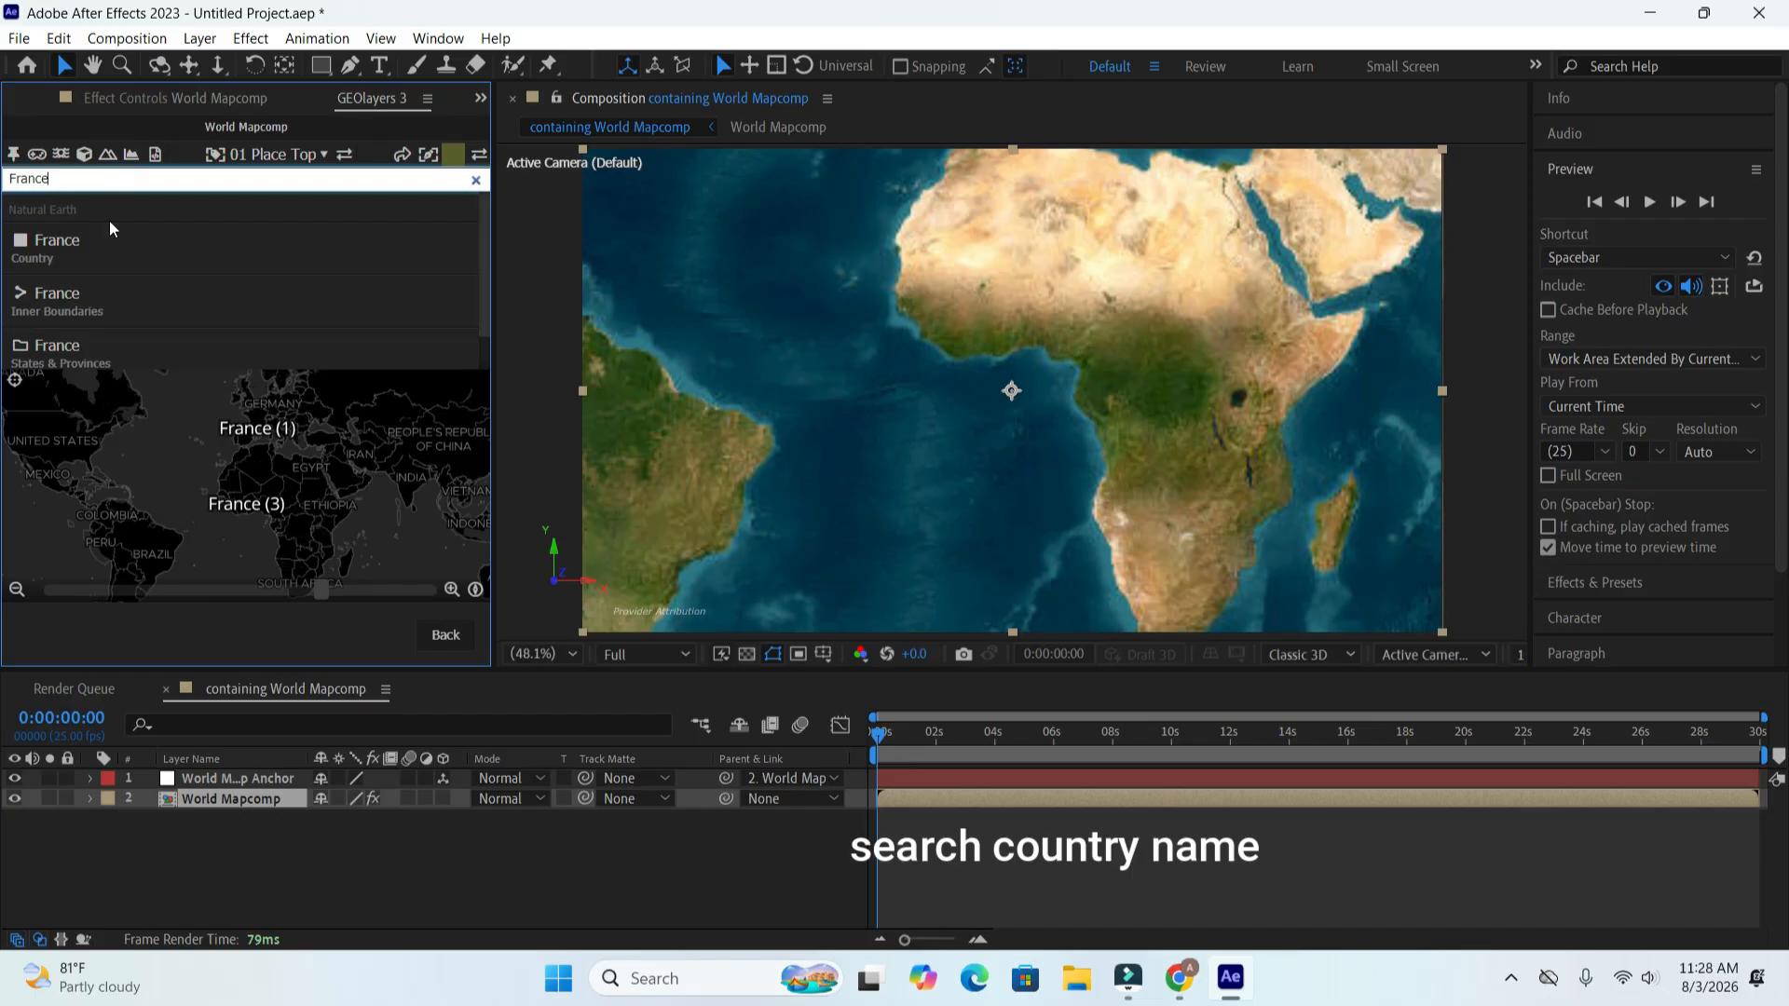
{"action": "left_click", "coordinate": [167, 241]}
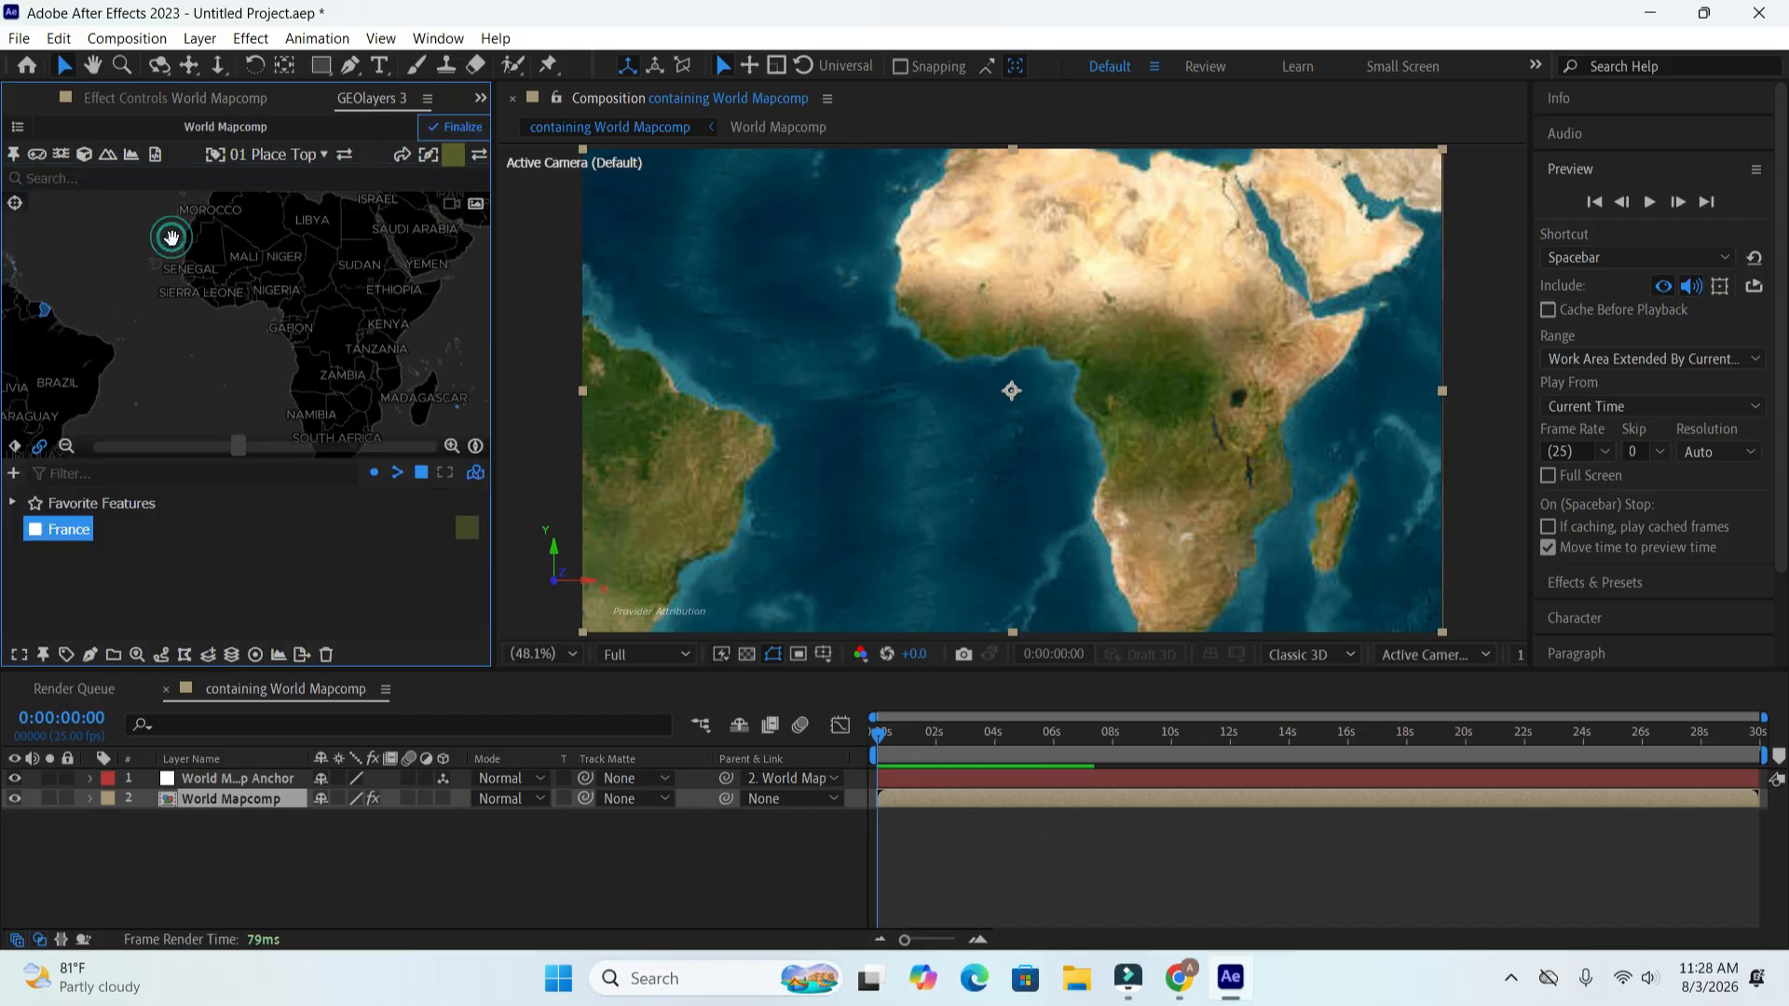
- Draw the France feature as a shape layer in the composition and dismiss the shape layer hint
{"action": "left_click", "coordinate": [91, 655]}
{"action": "left_click", "coordinate": [168, 593]}
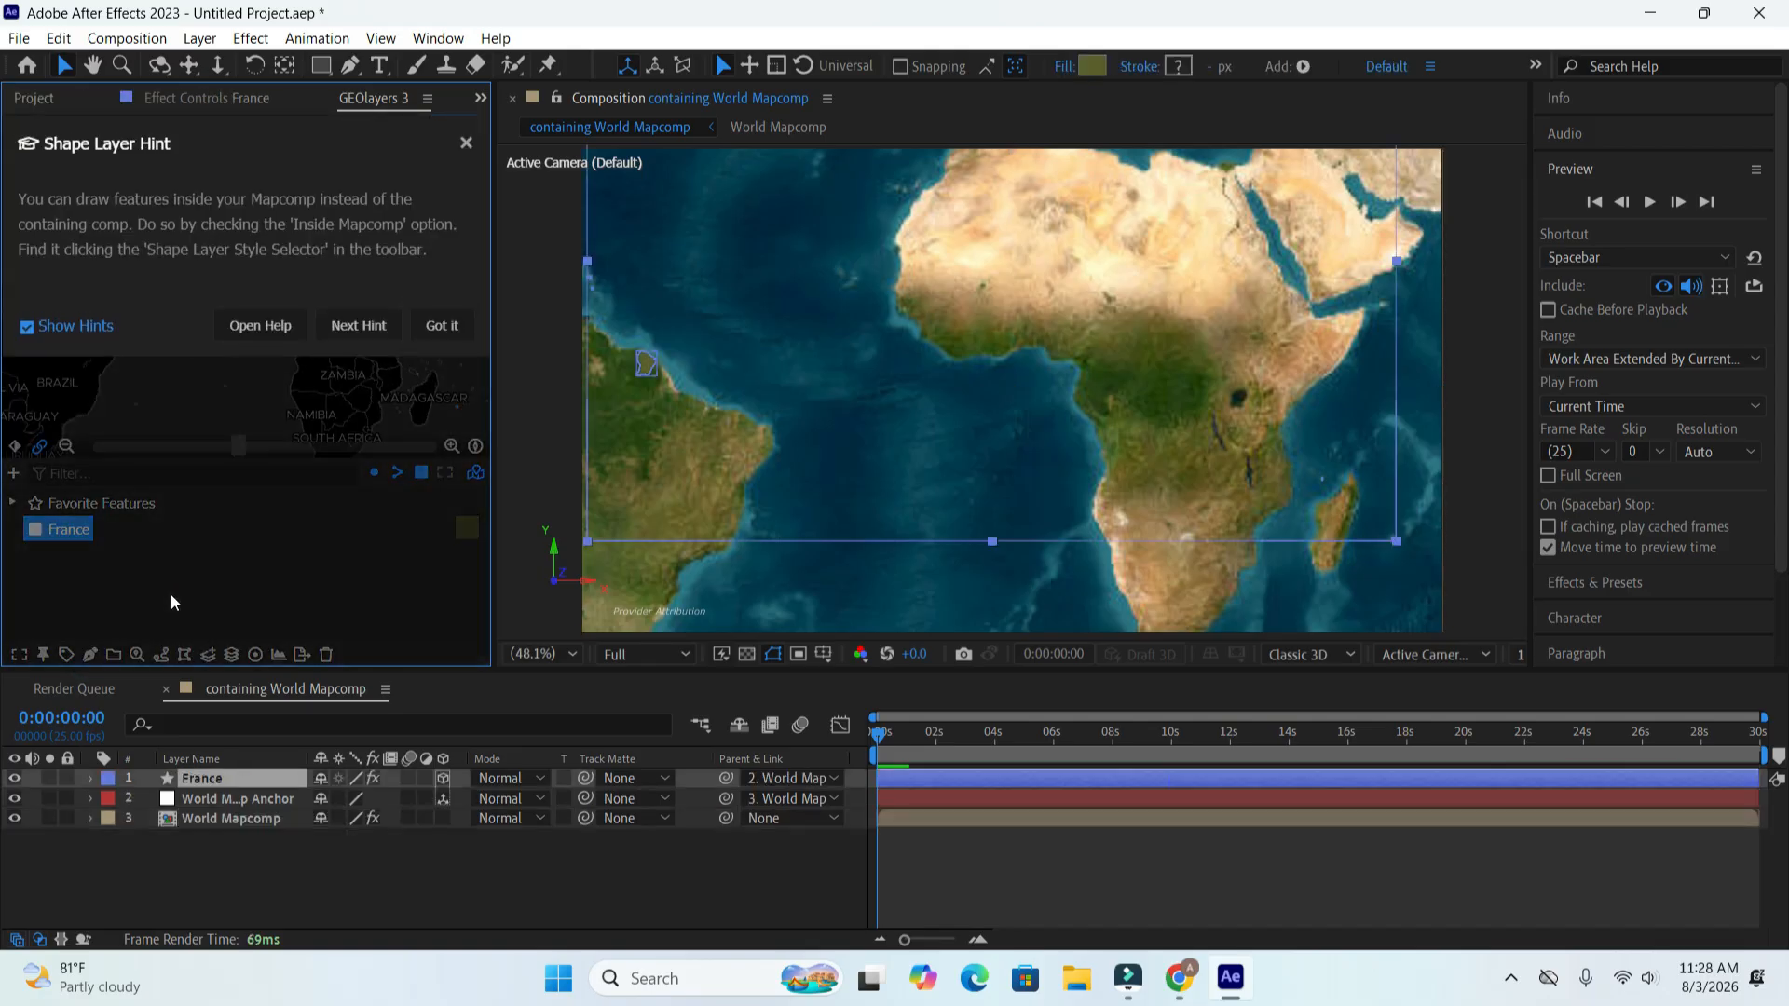
{"action": "left_click", "coordinate": [449, 325]}
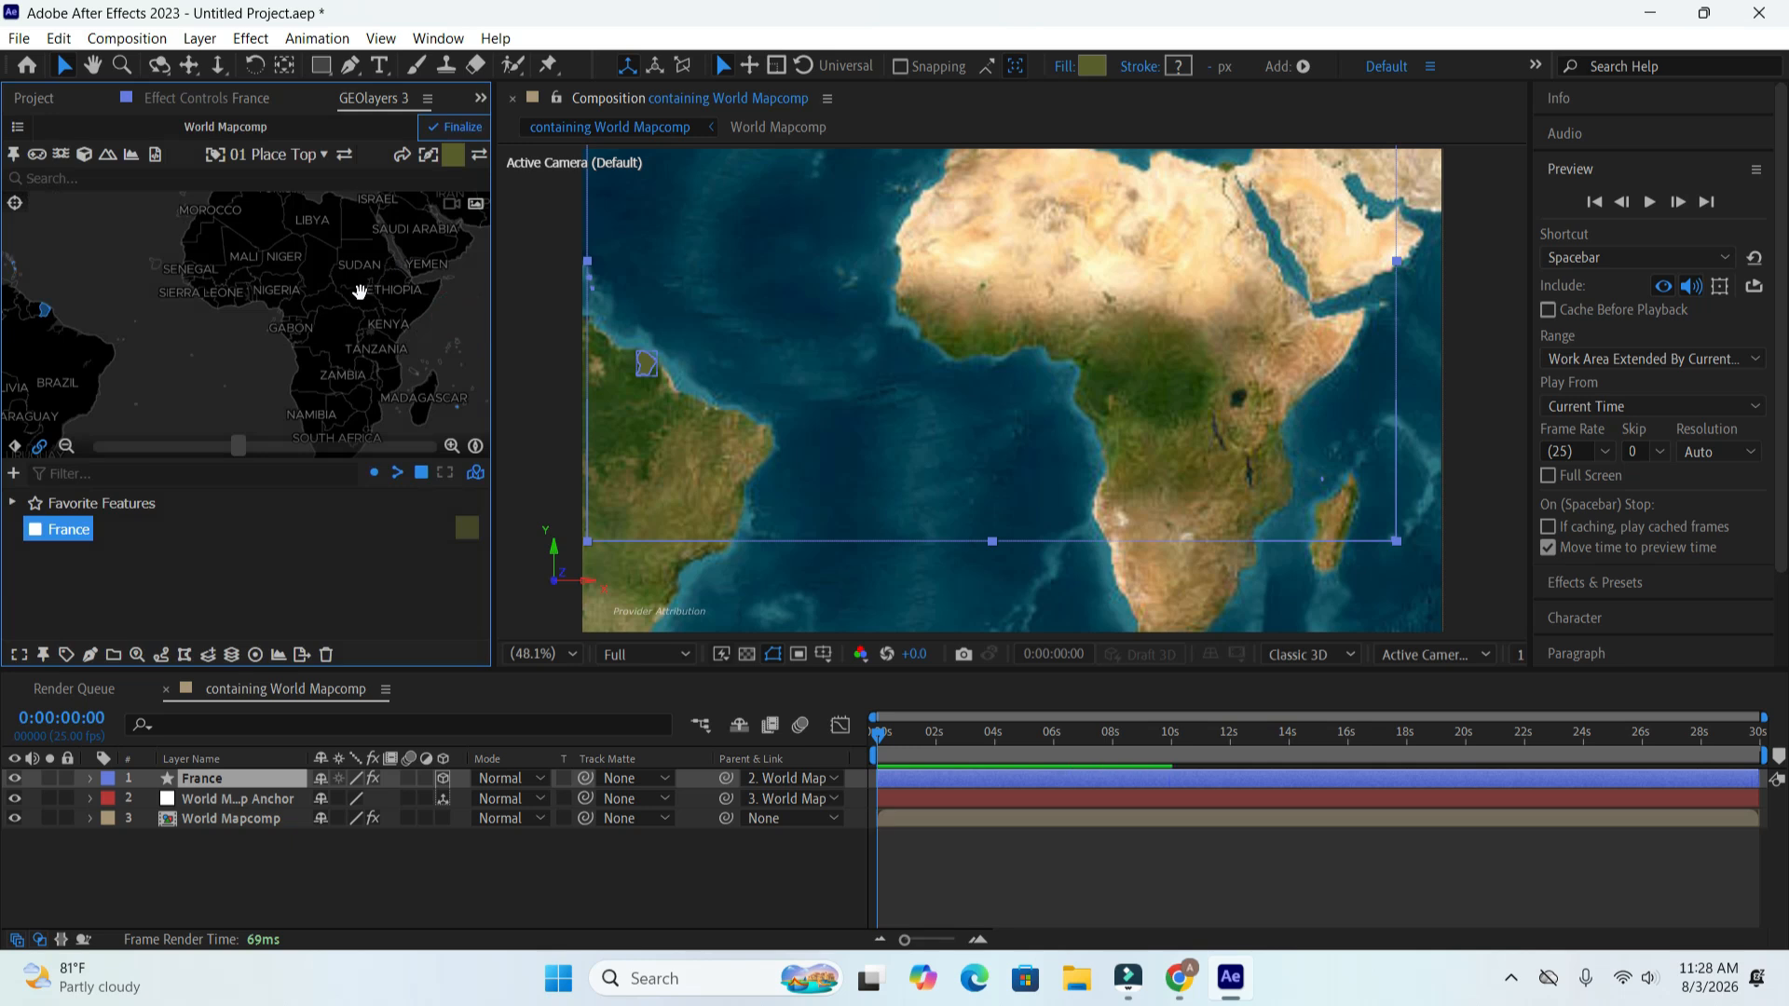
- Reframe the mapcomp on Western Europe so that France sits near the middle of the composition
{"action": "left_click_drag", "start_coordinate": [85, 342], "coordinate": [259, 356]}
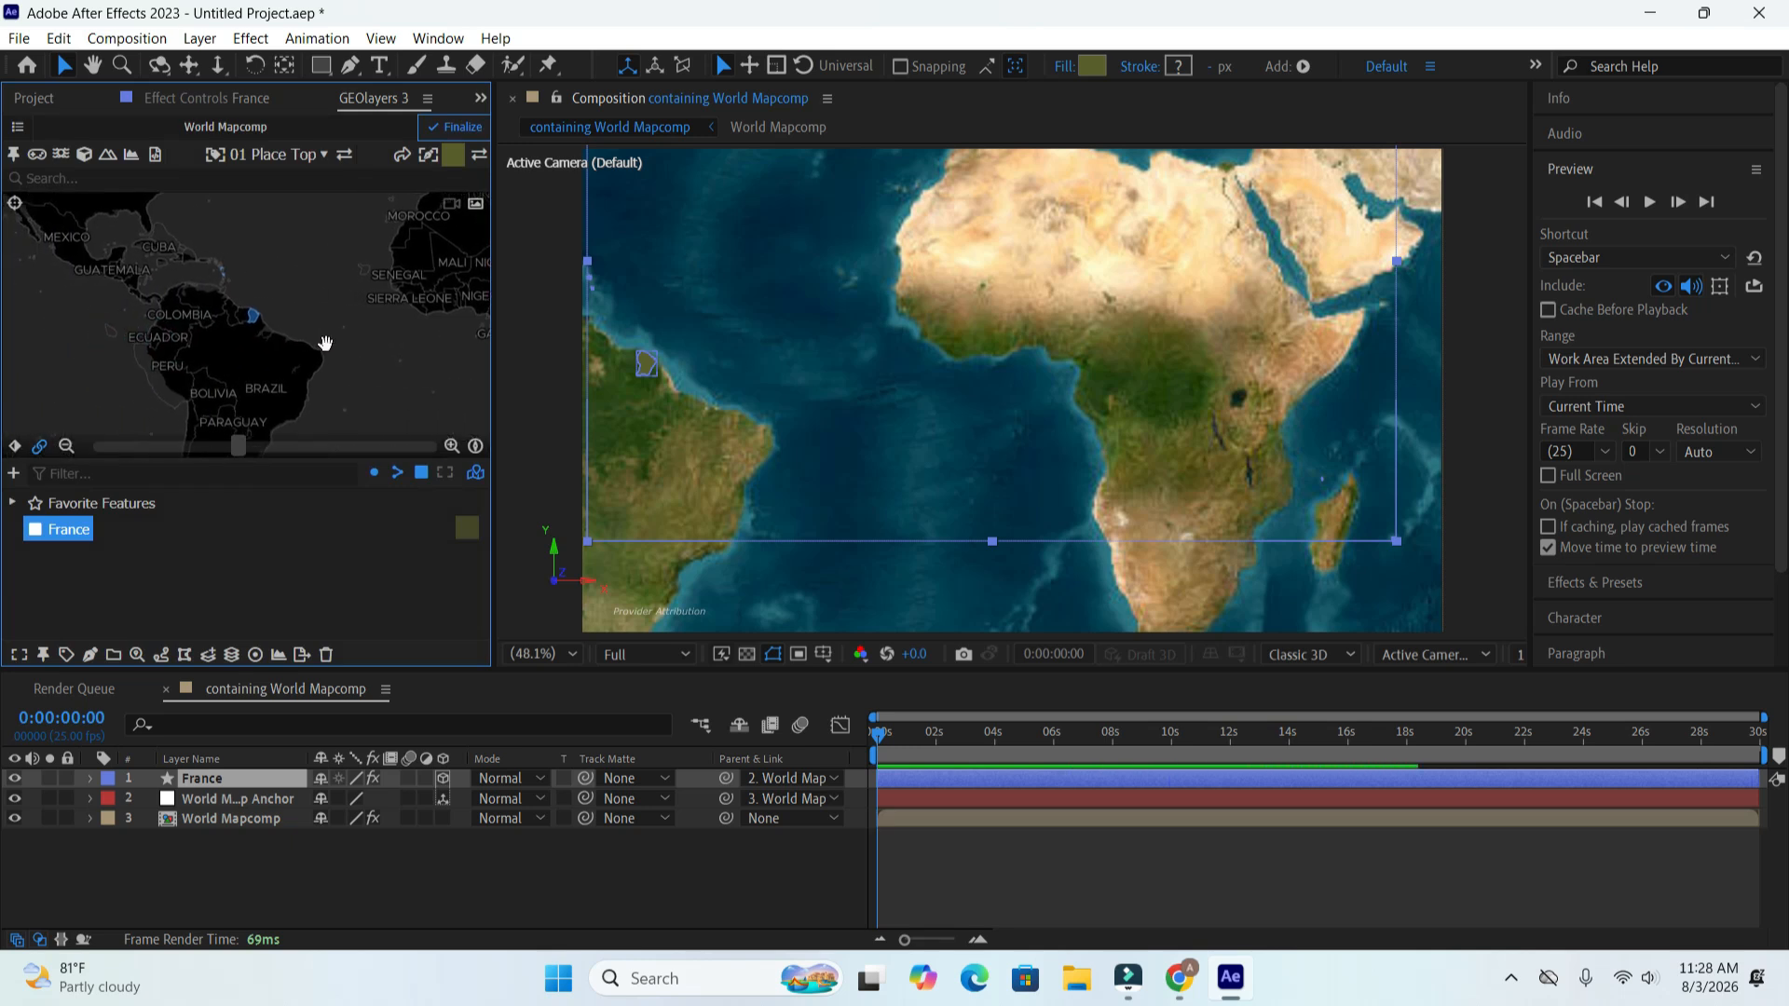
{"action": "scroll", "coordinate": [260, 356], "scroll_direction": "down", "scroll_amount": 2}
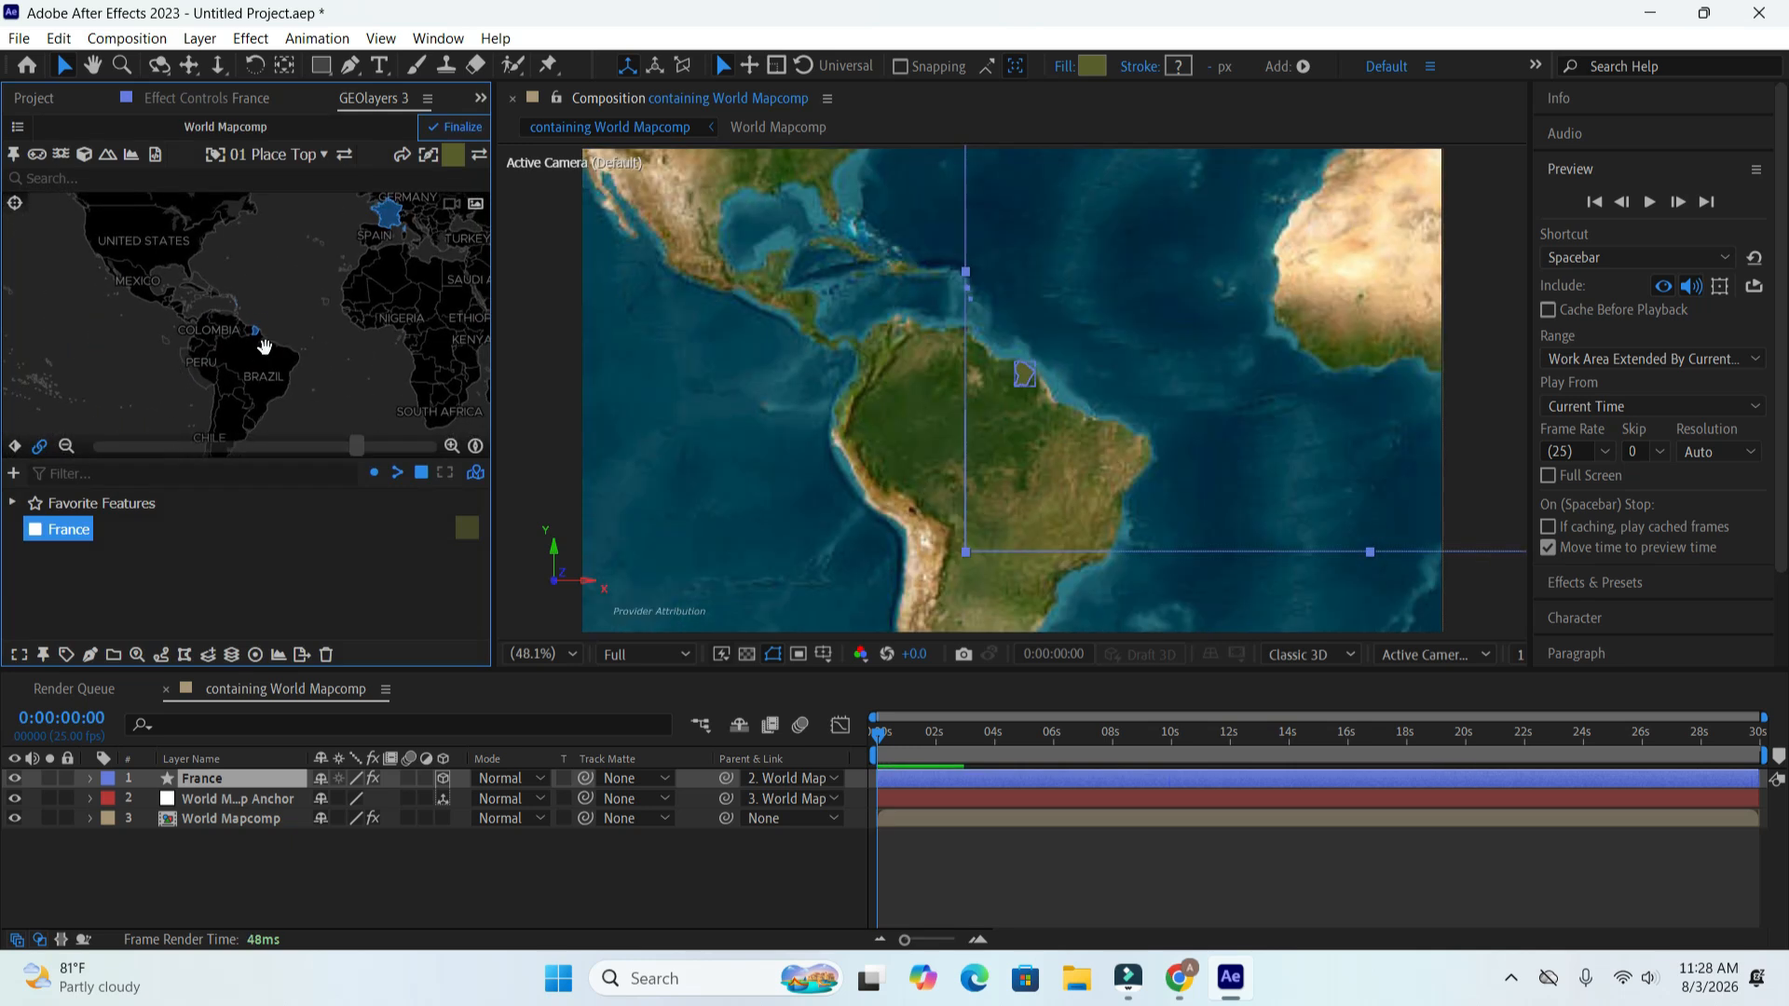
{"action": "left_click_drag", "start_coordinate": [388, 283], "coordinate": [278, 376]}
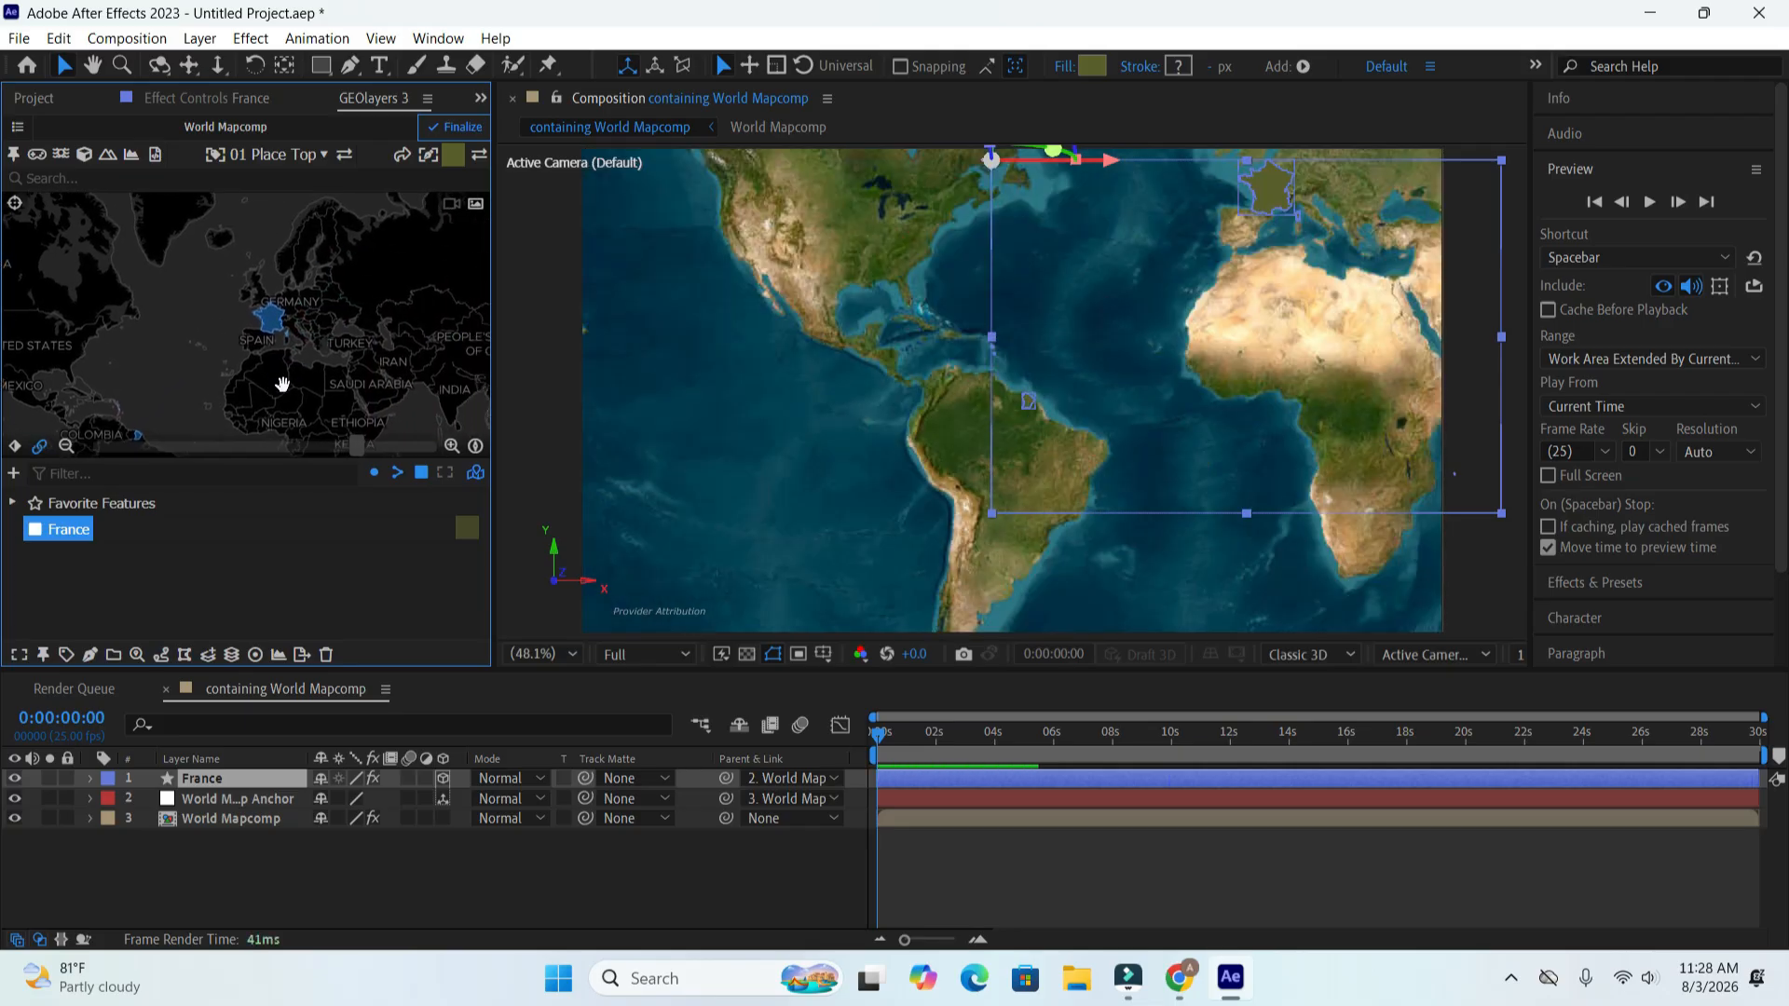
{"action": "scroll", "coordinate": [279, 375], "scroll_direction": "up", "scroll_amount": 3}
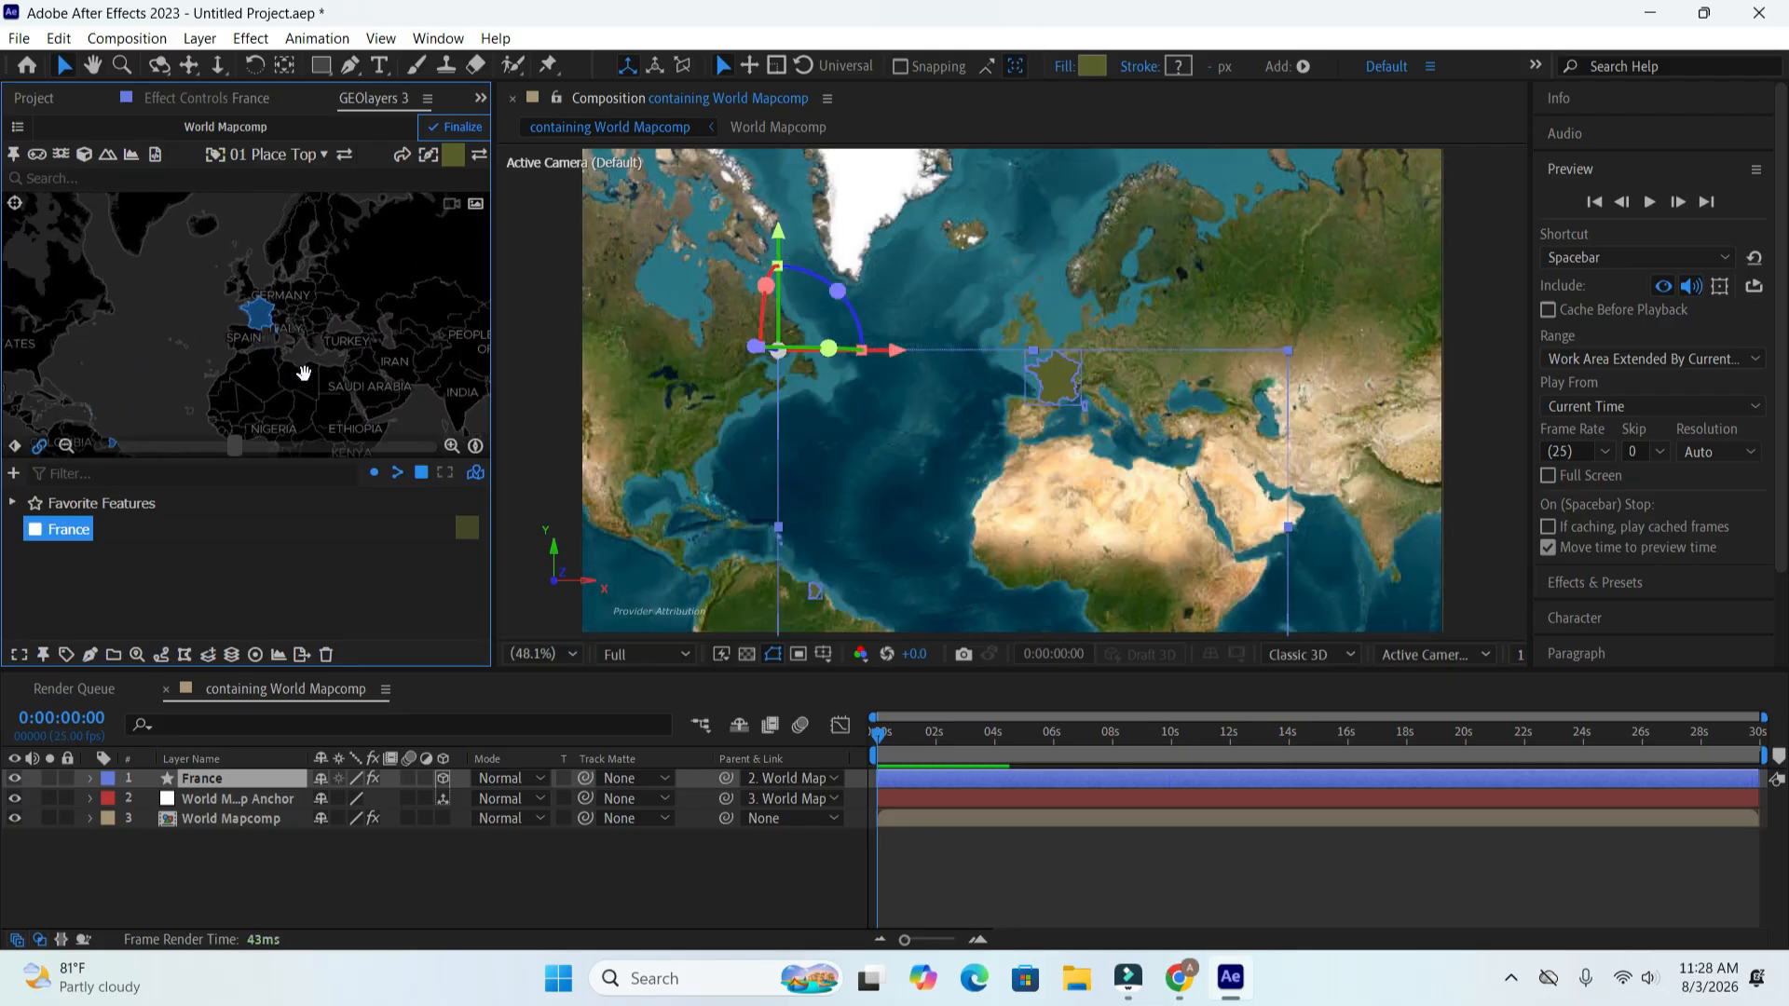
{"action": "left_click_drag", "start_coordinate": [244, 310], "coordinate": [377, 324]}
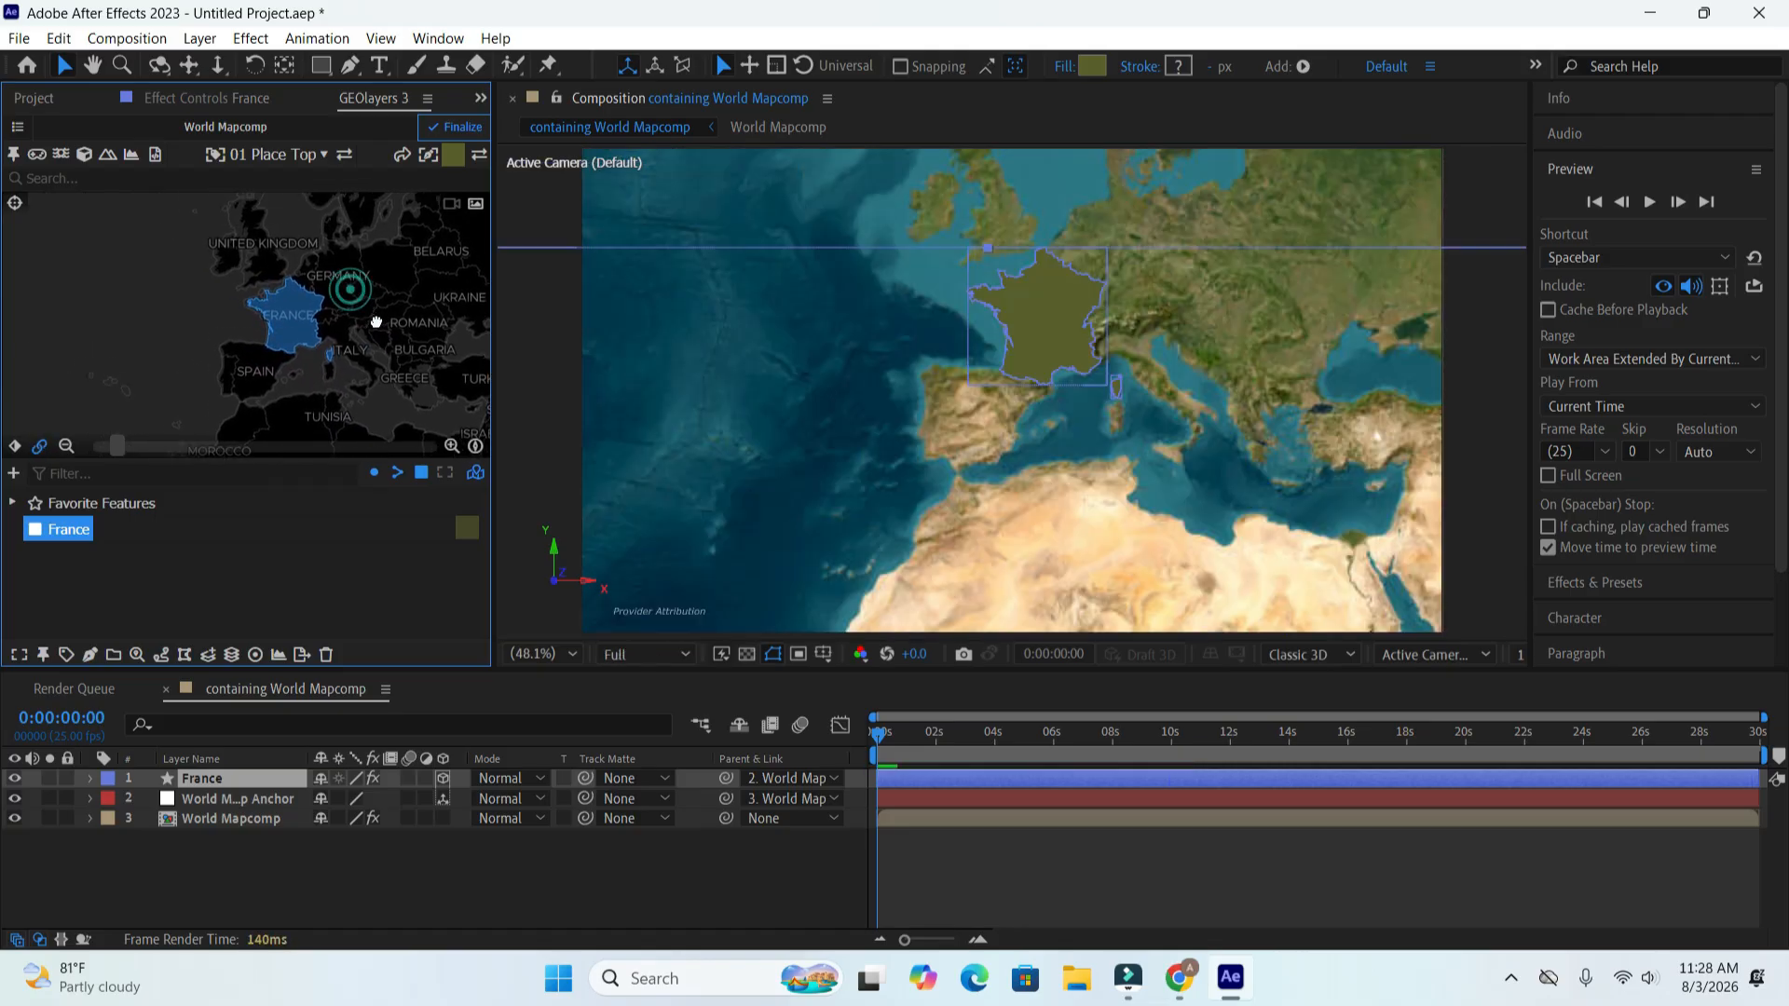
{"action": "scroll", "coordinate": [372, 333], "scroll_direction": "up", "scroll_amount": 3}
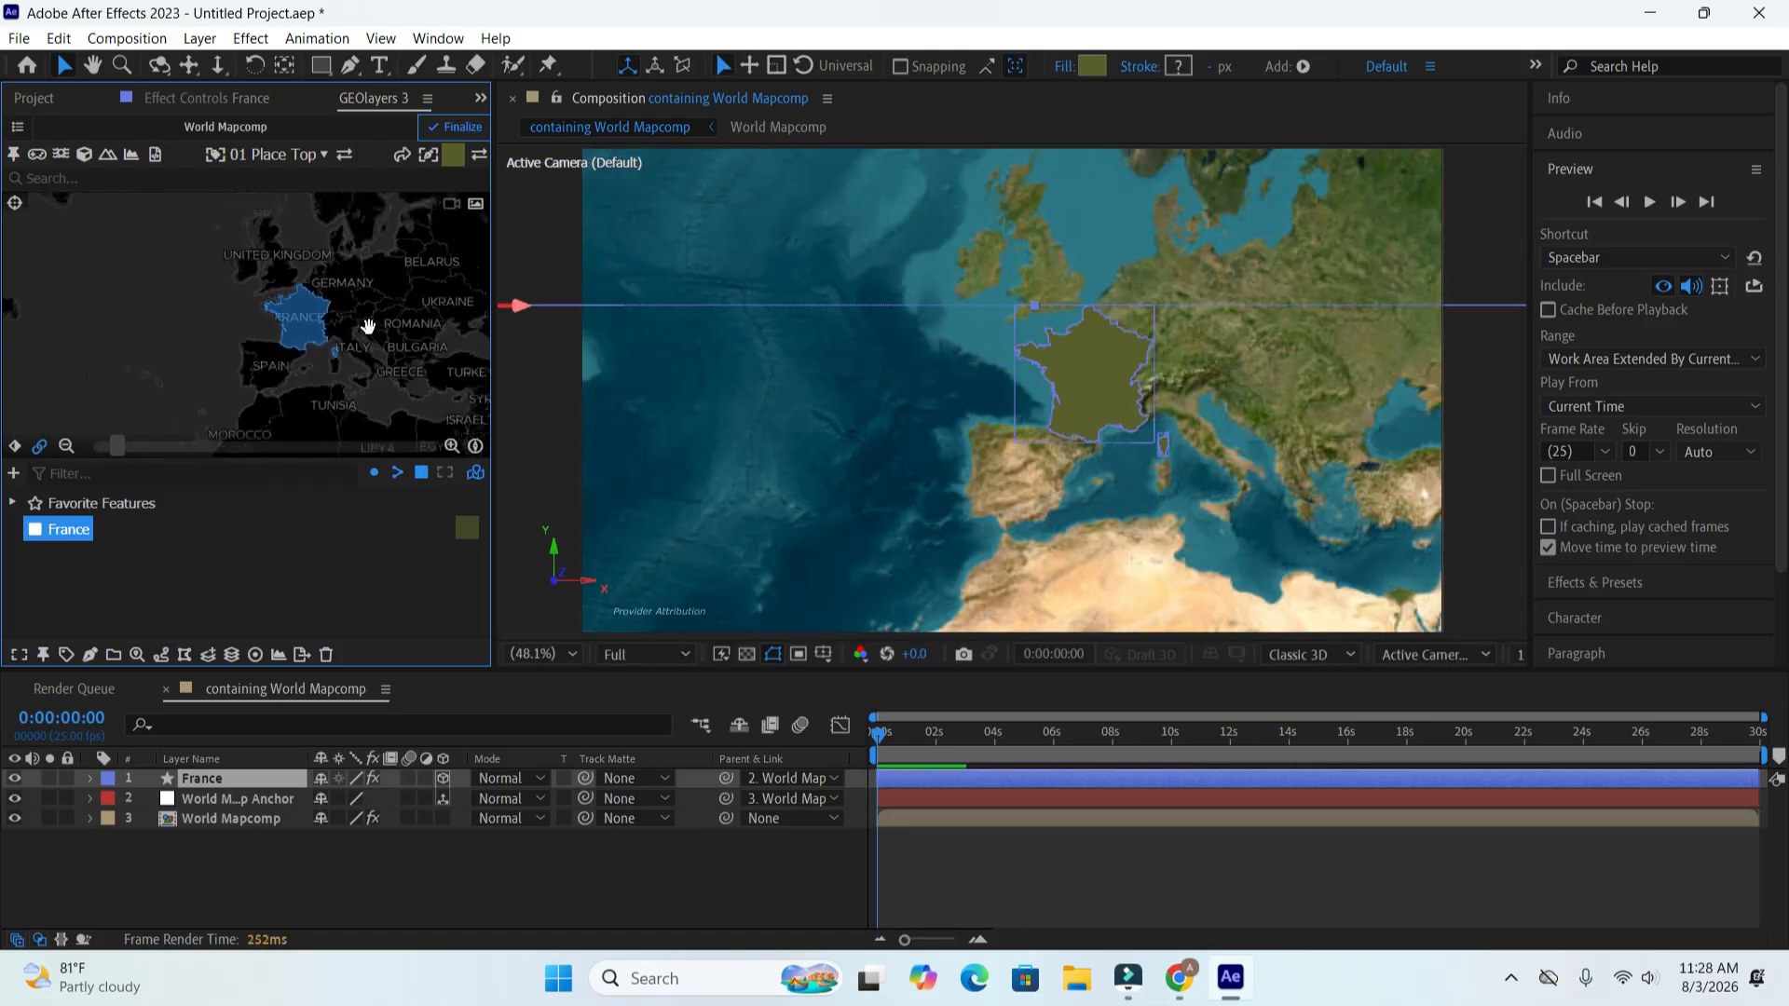
{"action": "left_click_drag", "start_coordinate": [347, 313], "coordinate": [335, 308]}
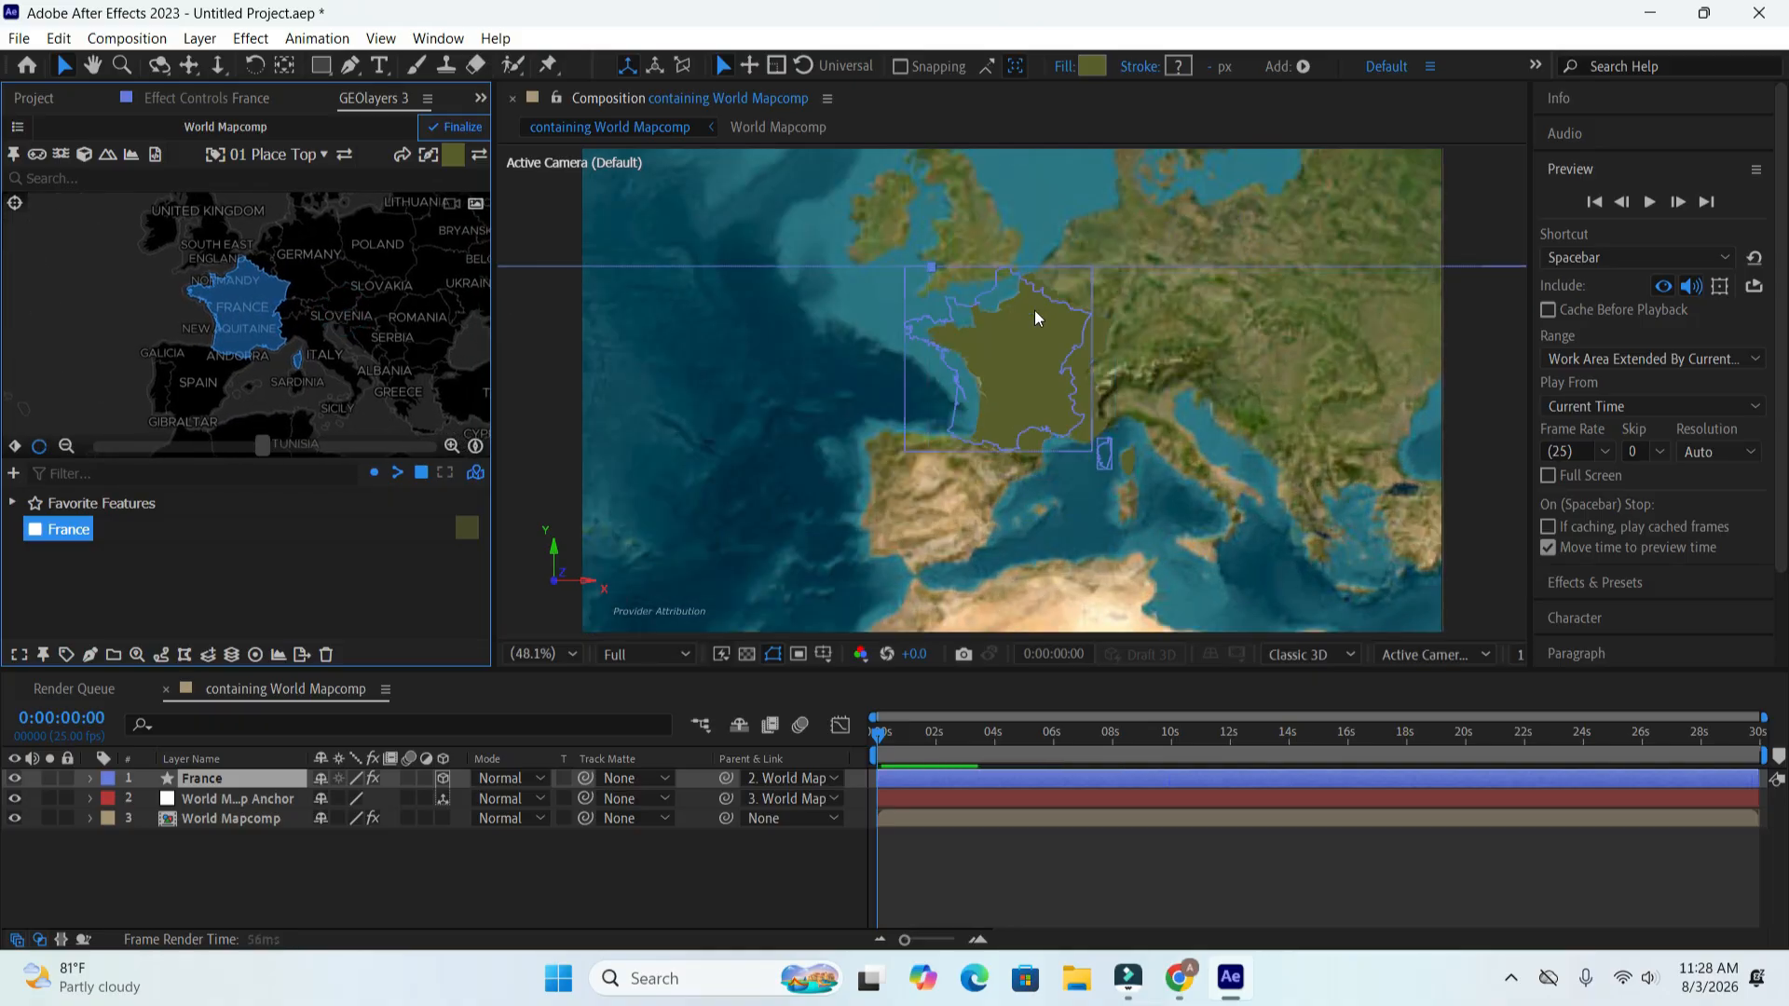
- Set the France shape's fill to dark blue 302C5E and deselect the France feature
{"action": "left_click", "coordinate": [1091, 67]}
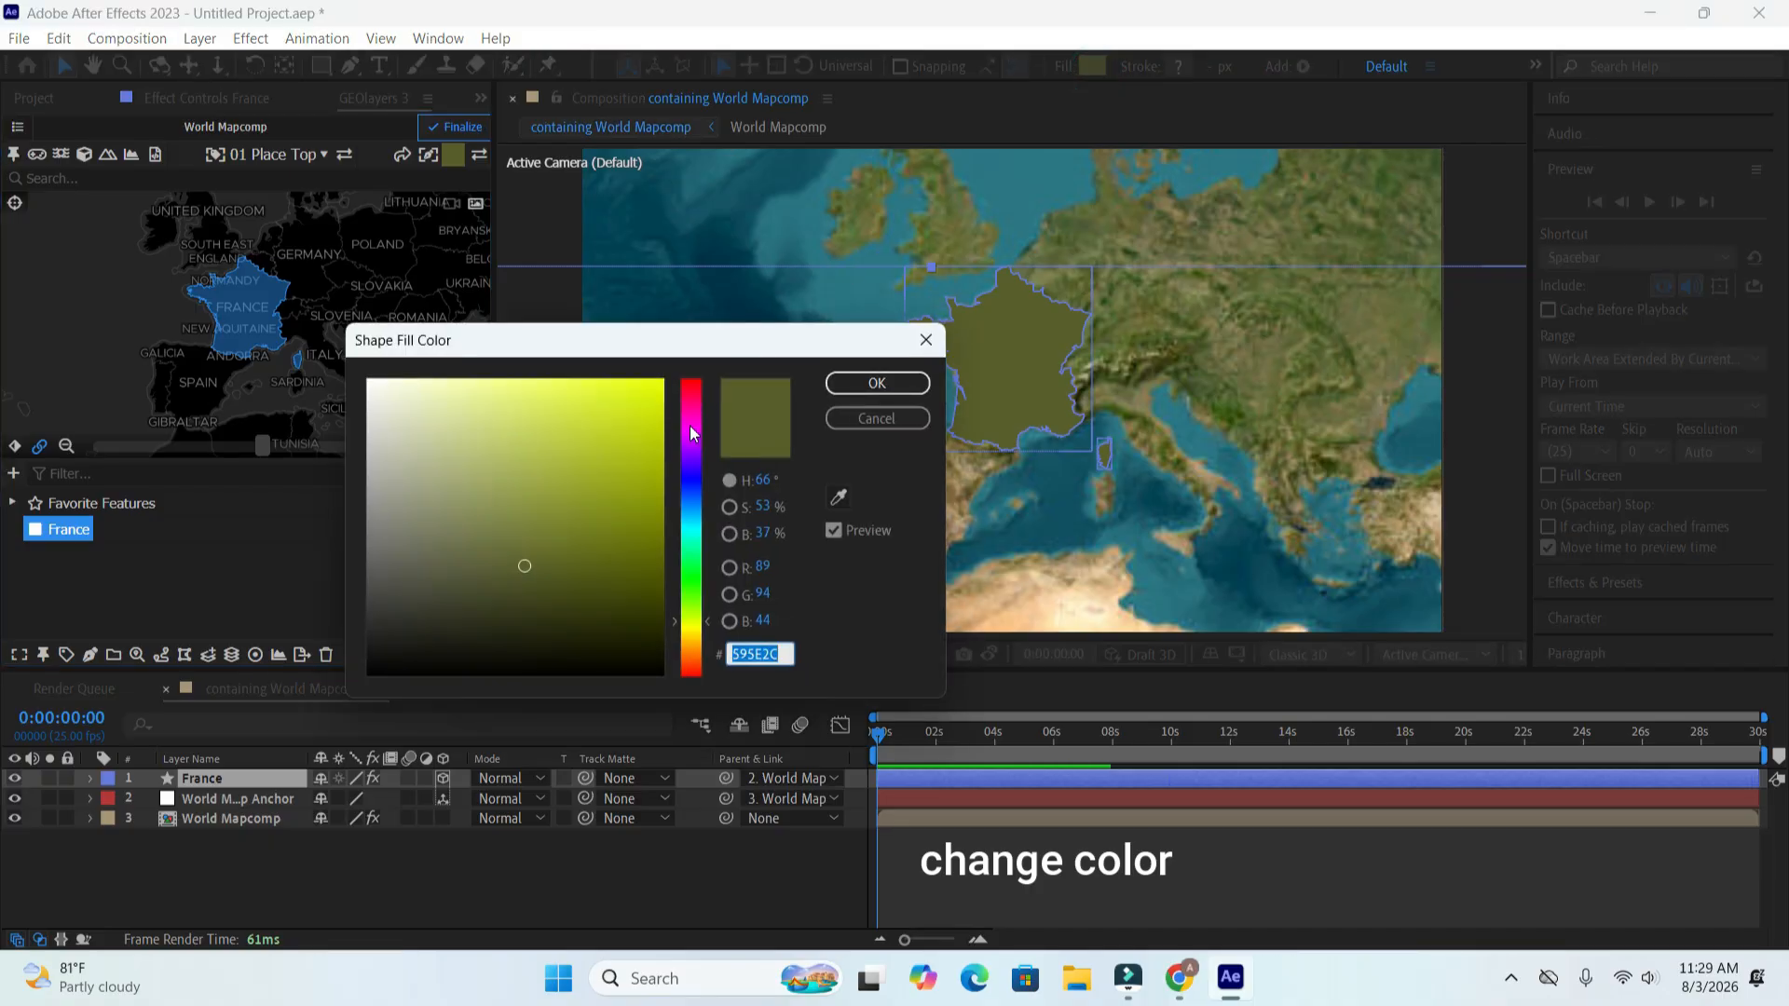
{"action": "left_click", "coordinate": [690, 474]}
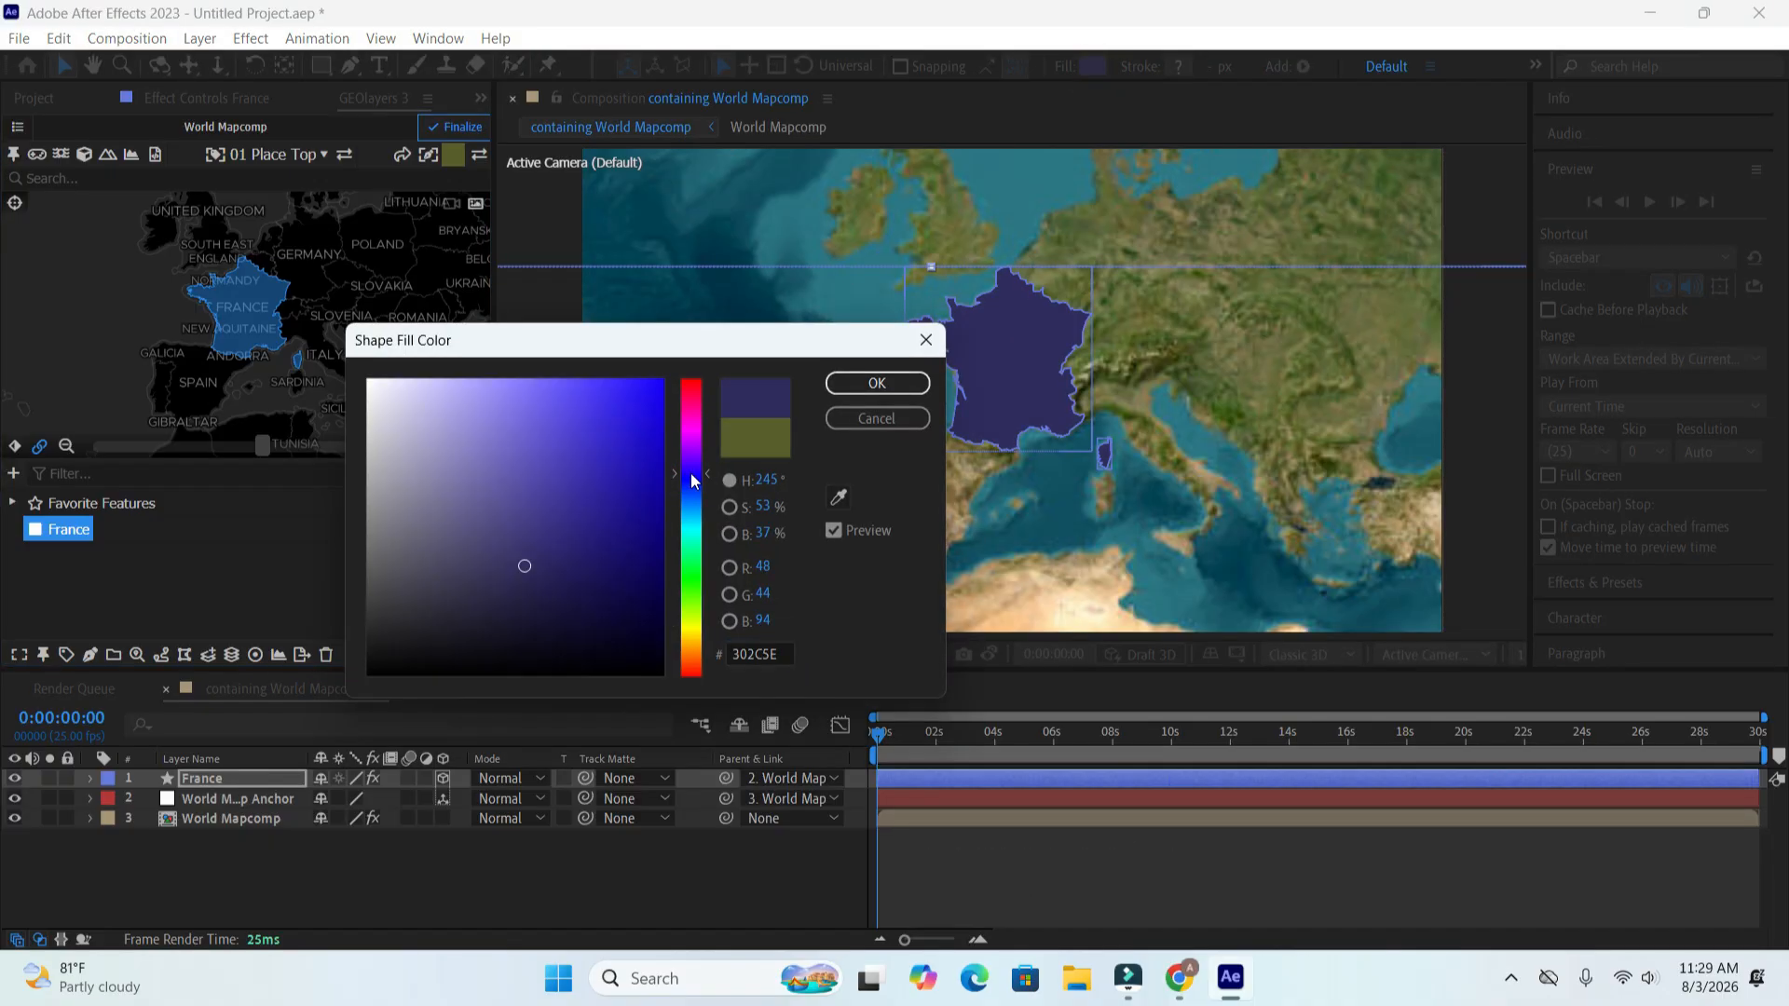
{"action": "left_click", "coordinate": [909, 382]}
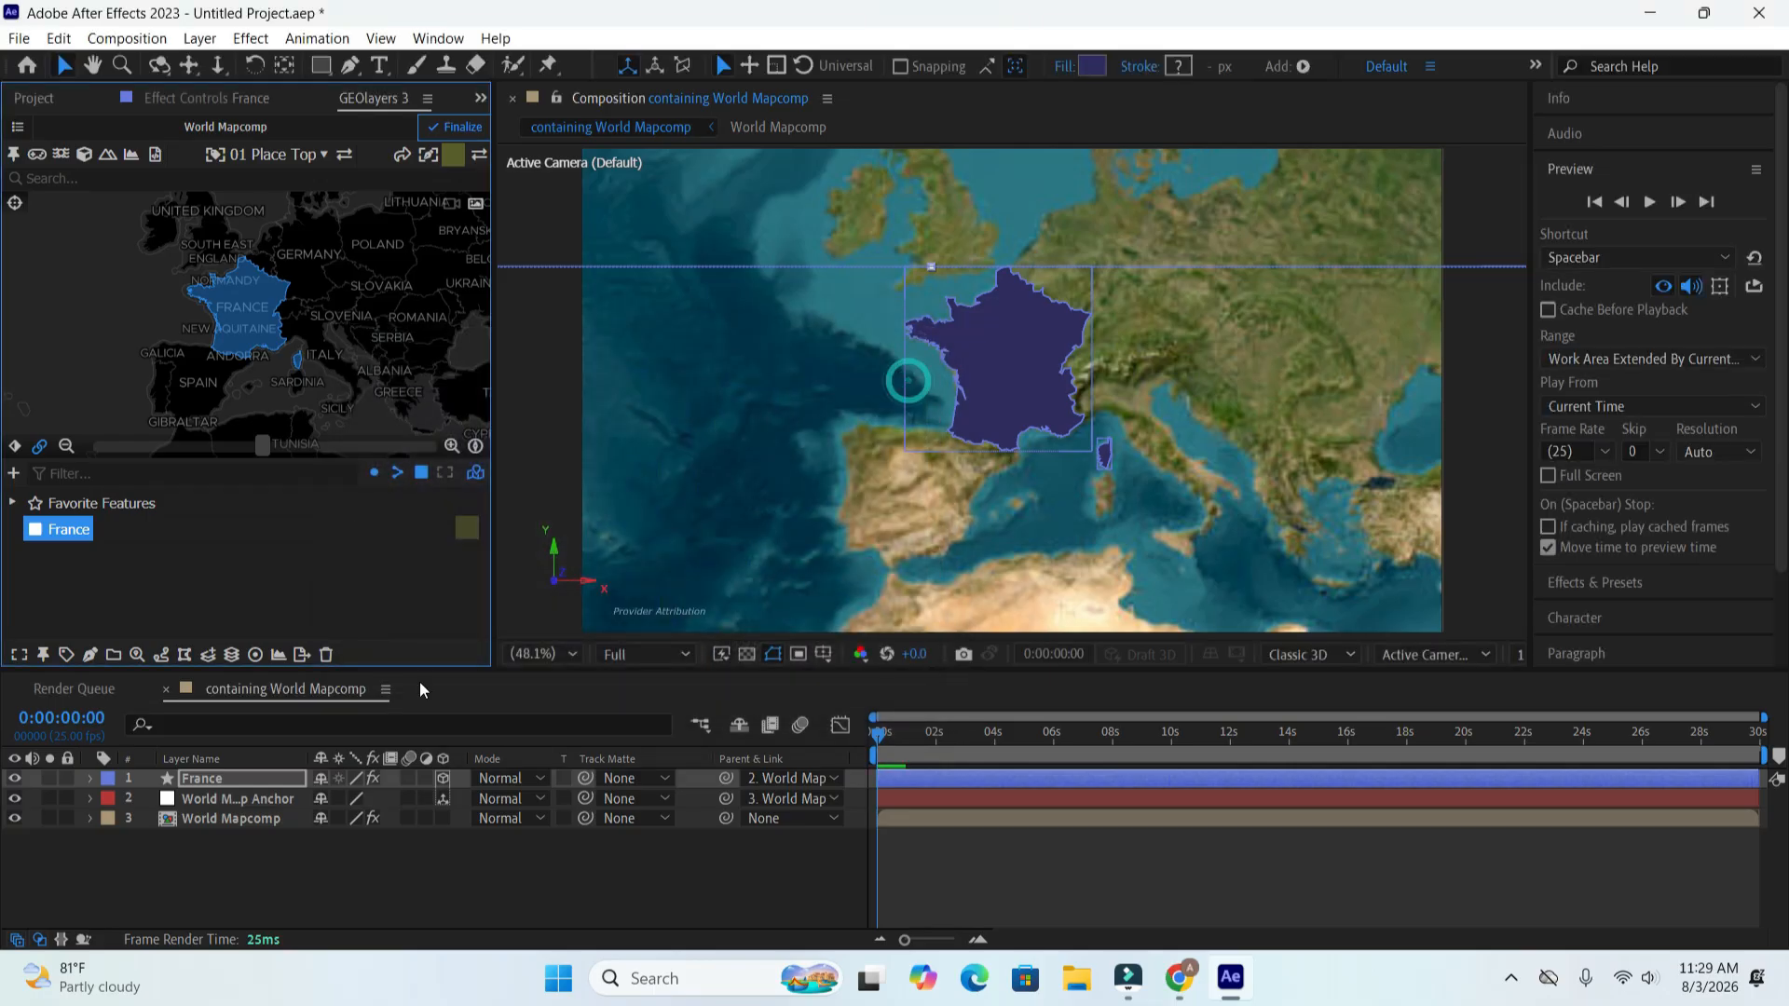
{"action": "left_click", "coordinate": [300, 591]}
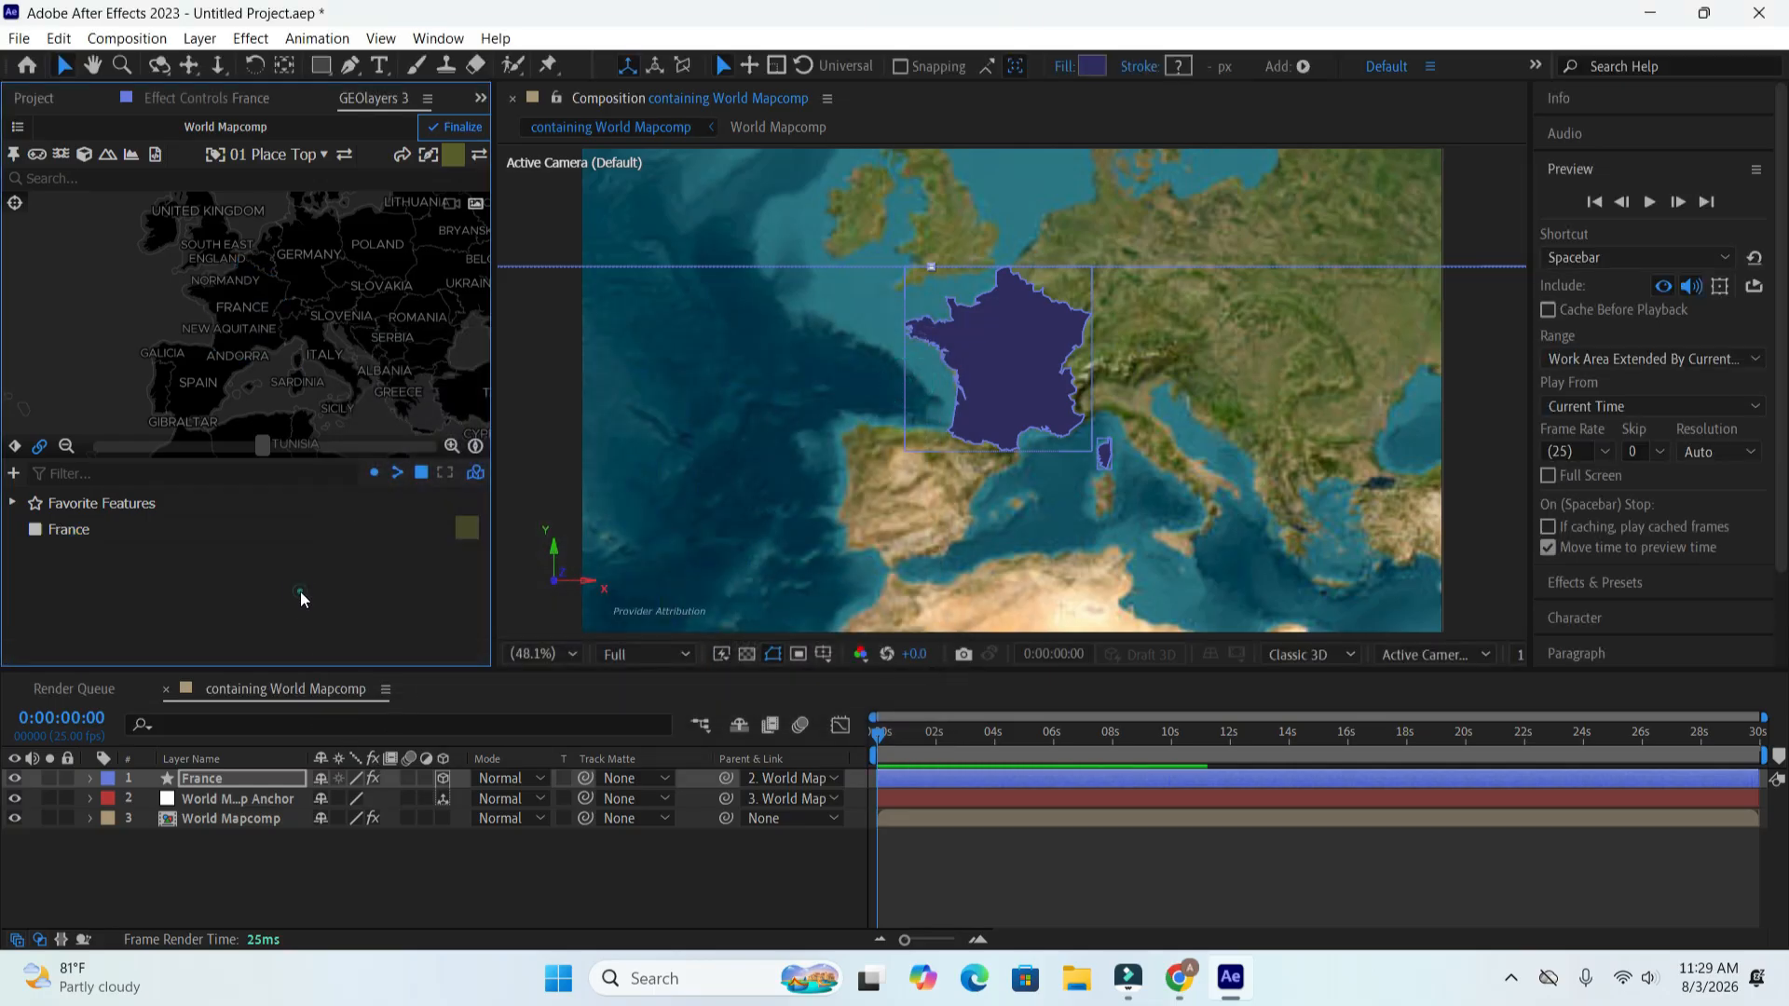
- Import the france flag.jpg image as footage and add it to the composition above the France layer
{"action": "left_click", "coordinate": [19, 39]}
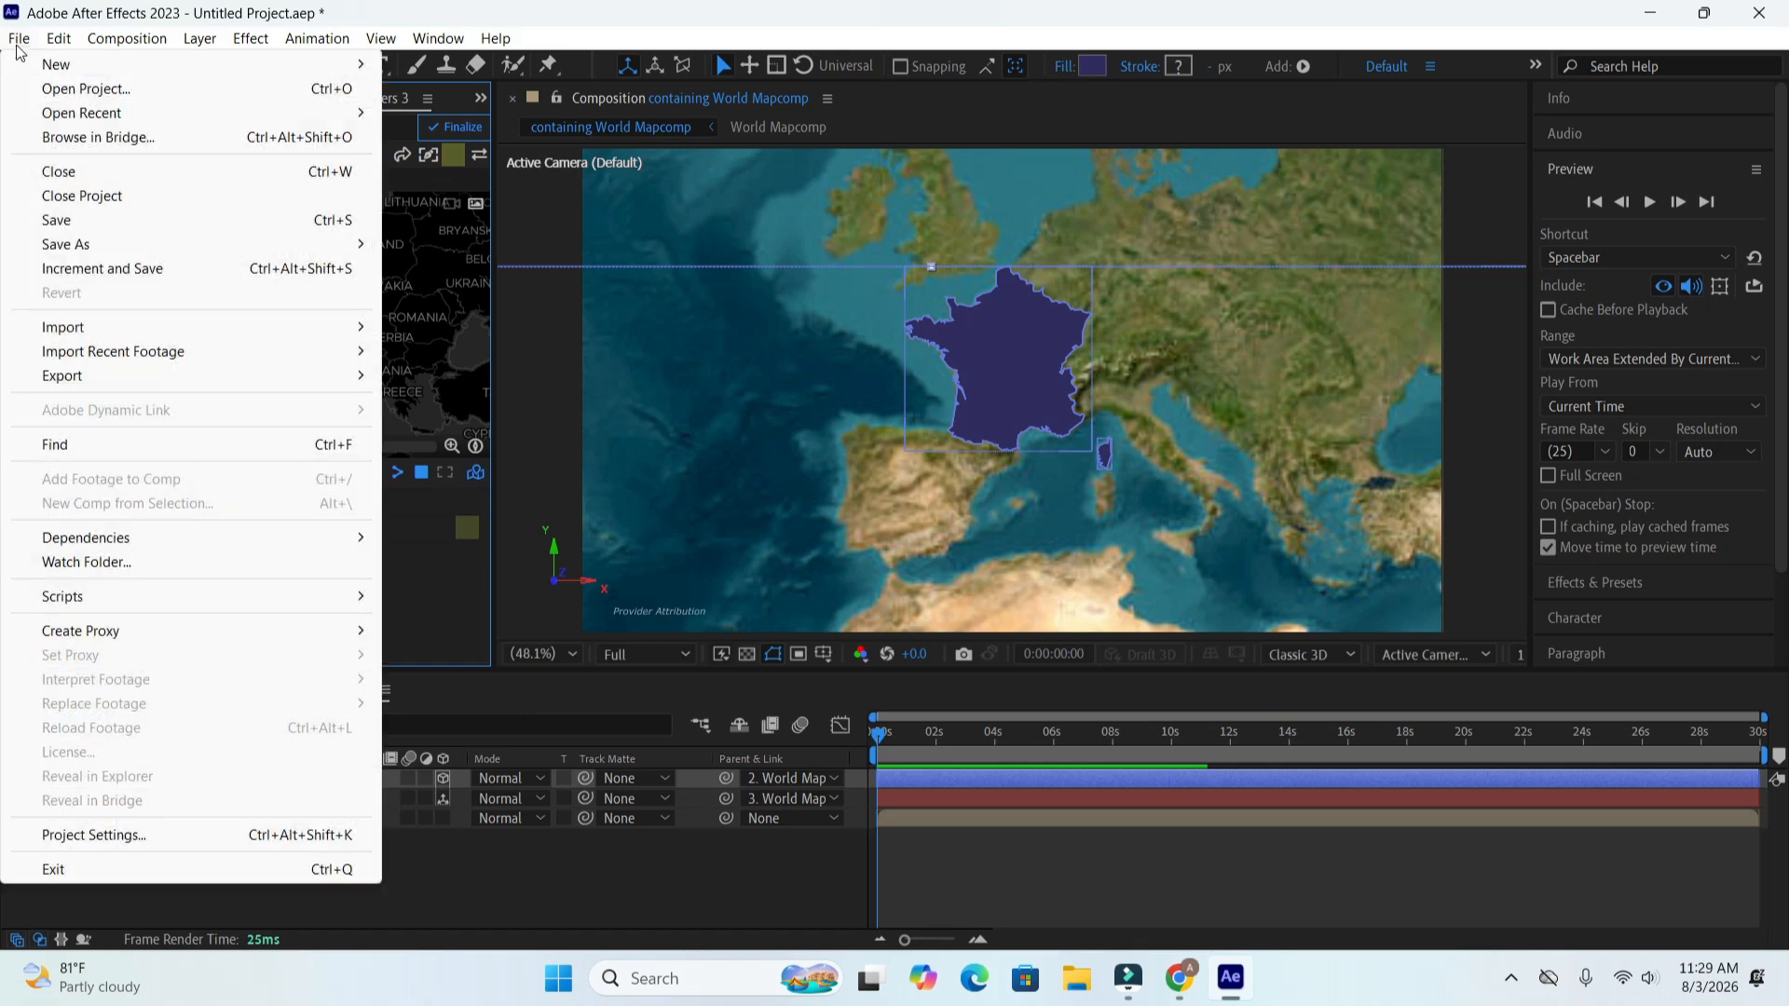
{"action": "mouse_move", "coordinate": [91, 328]}
{"action": "left_click", "coordinate": [479, 332]}
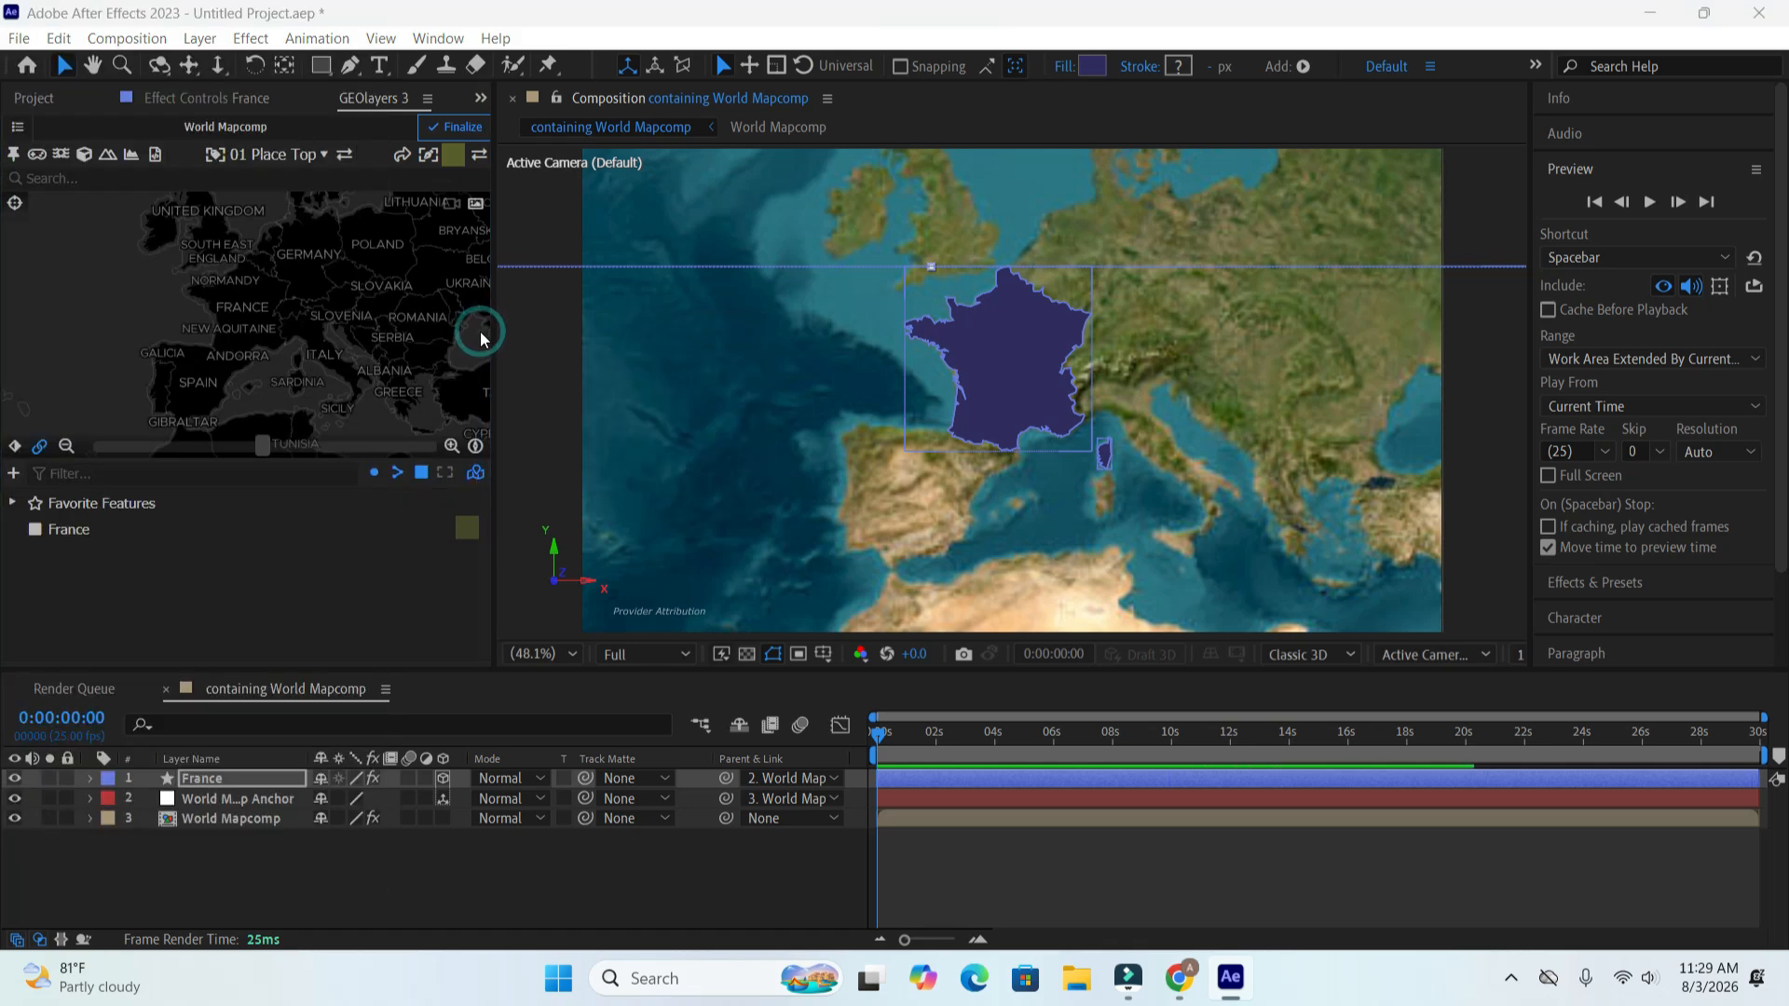
{"action": "left_click", "coordinate": [786, 455]}
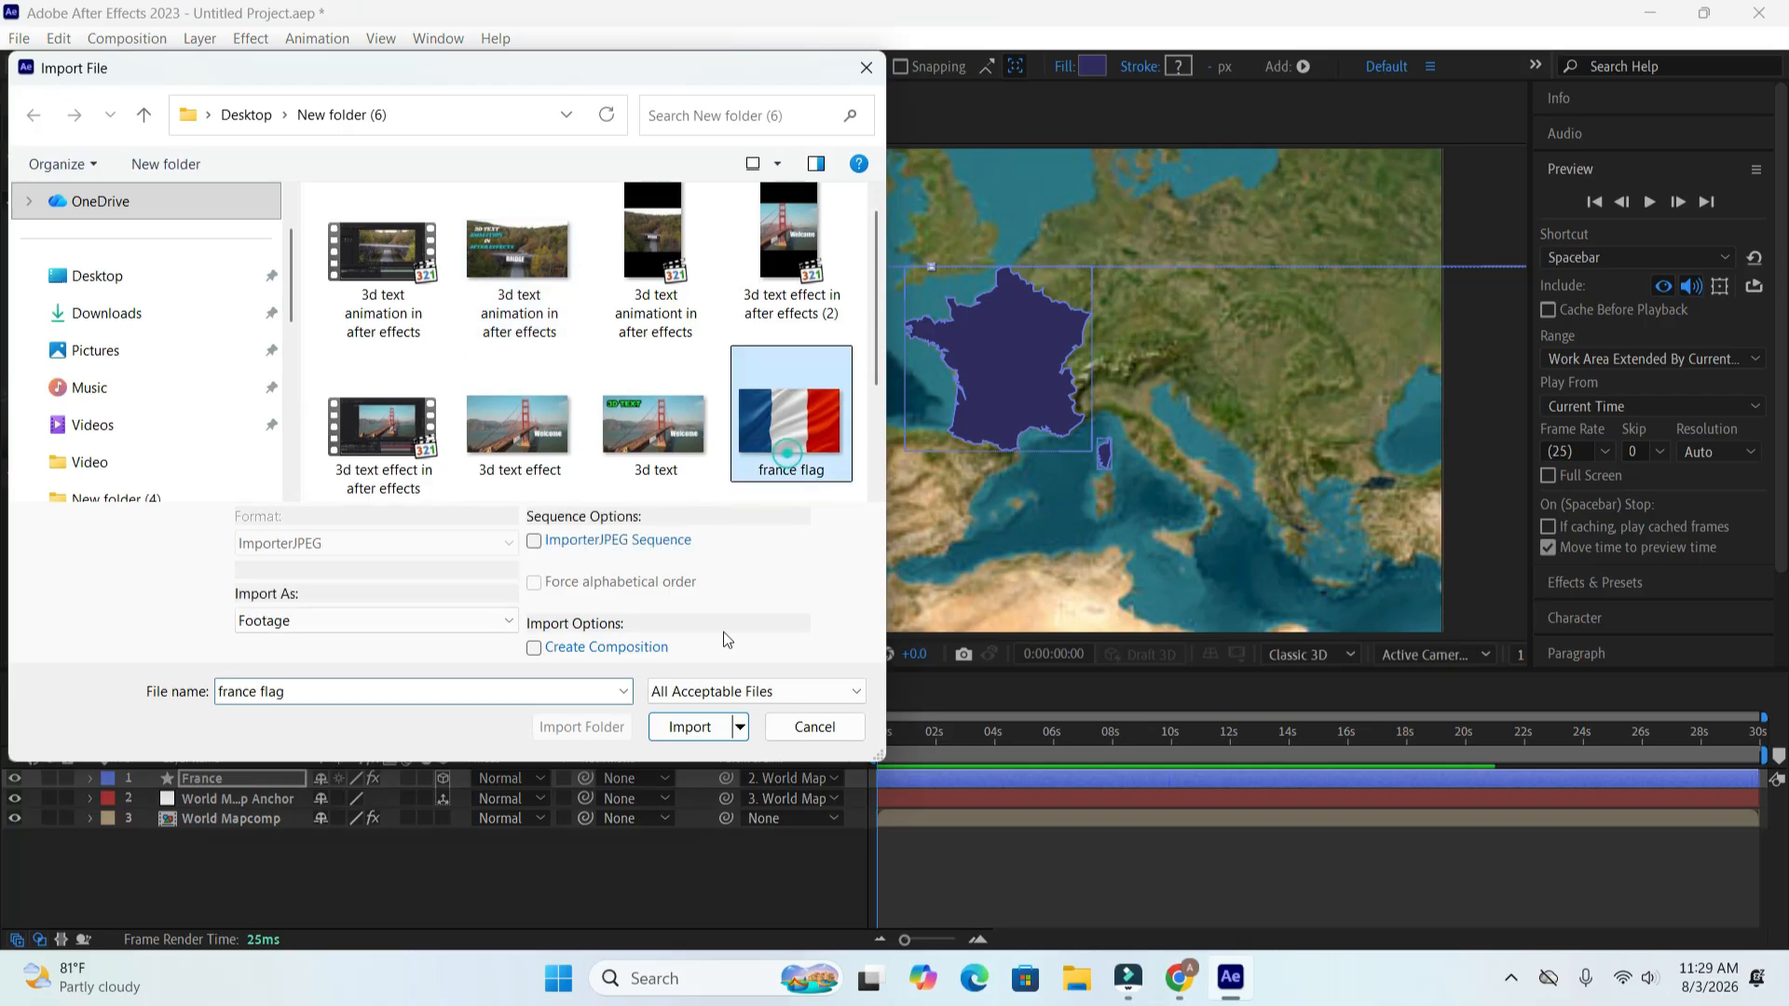
{"action": "left_click", "coordinate": [689, 727]}
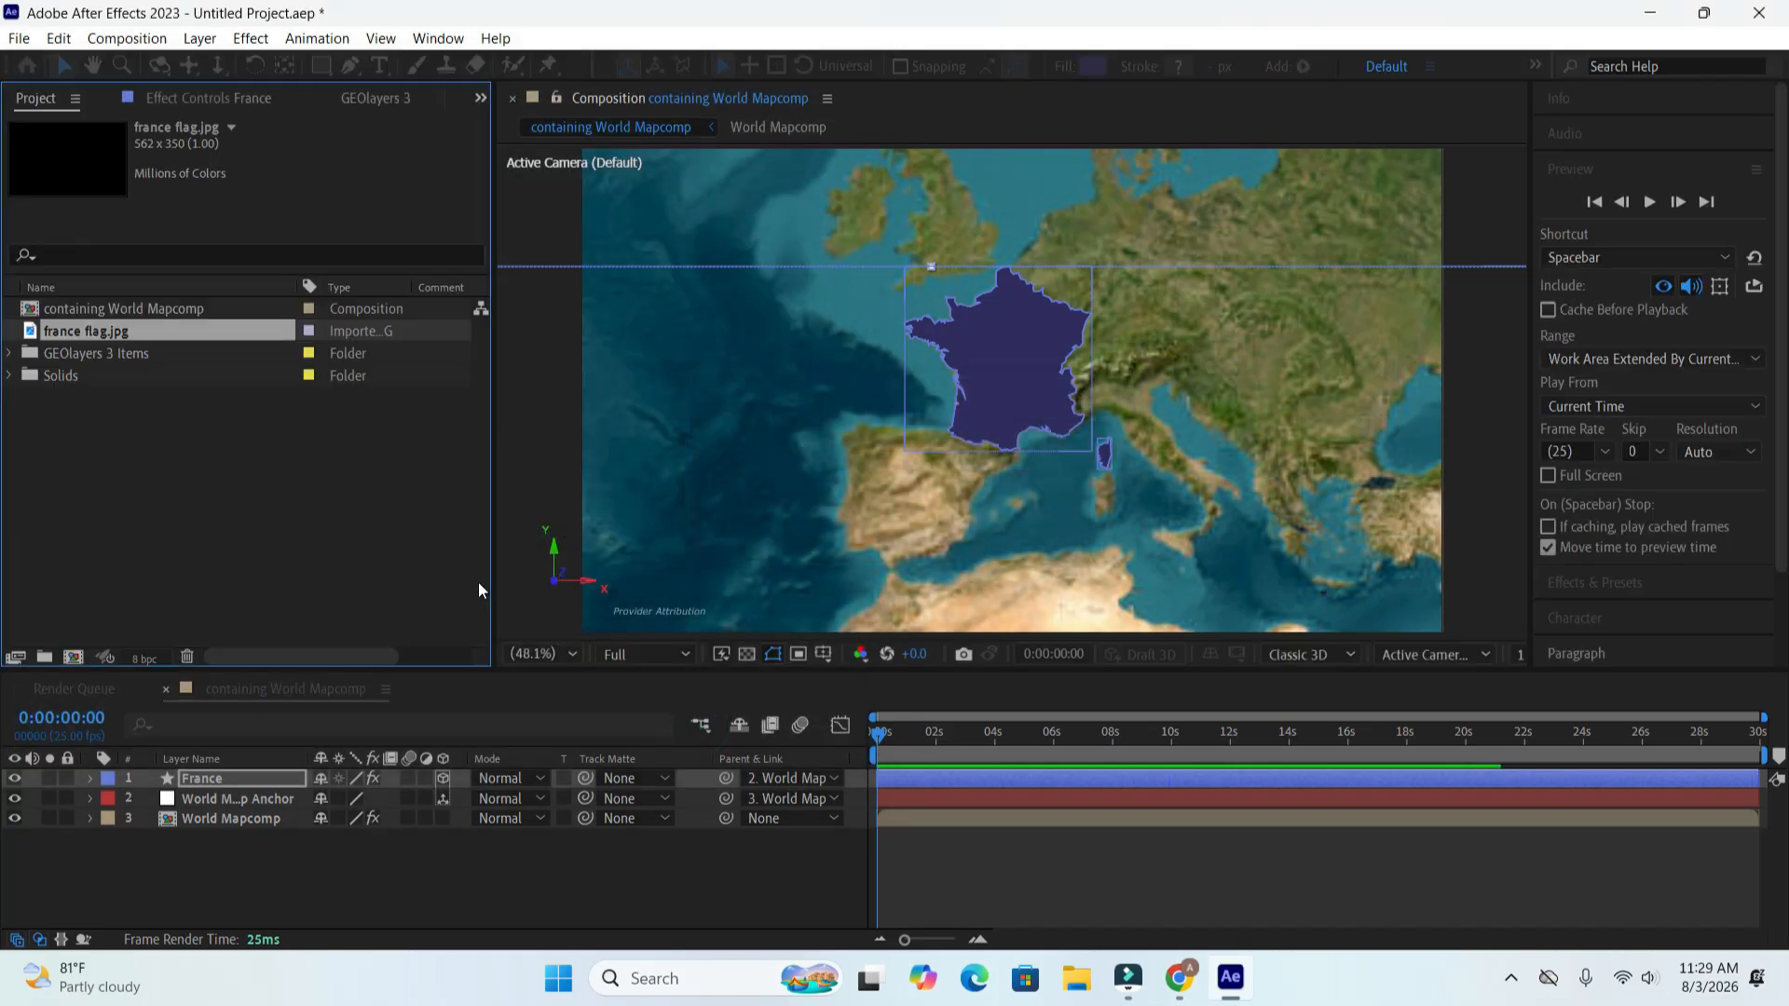
{"action": "left_click_drag", "start_coordinate": [182, 328], "coordinate": [276, 769]}
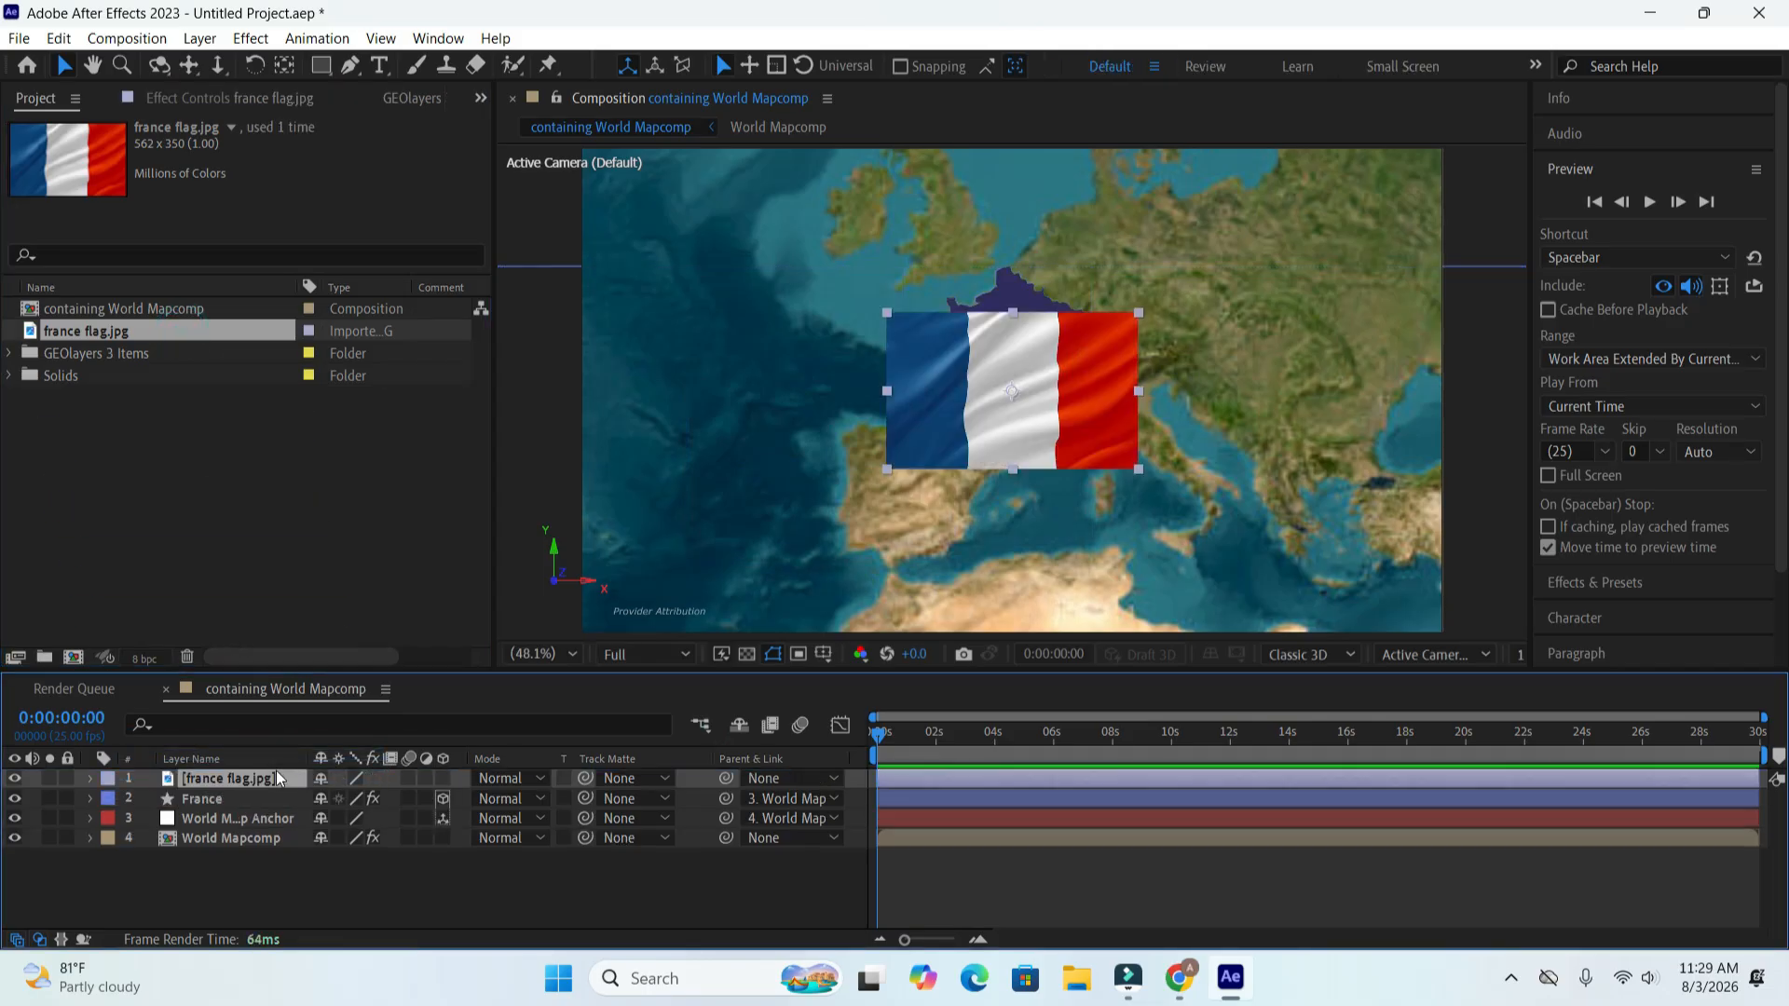
- Move the flag image up over France and set its scale to 128%
{"action": "left_click_drag", "start_coordinate": [1058, 429], "coordinate": [1055, 391]}
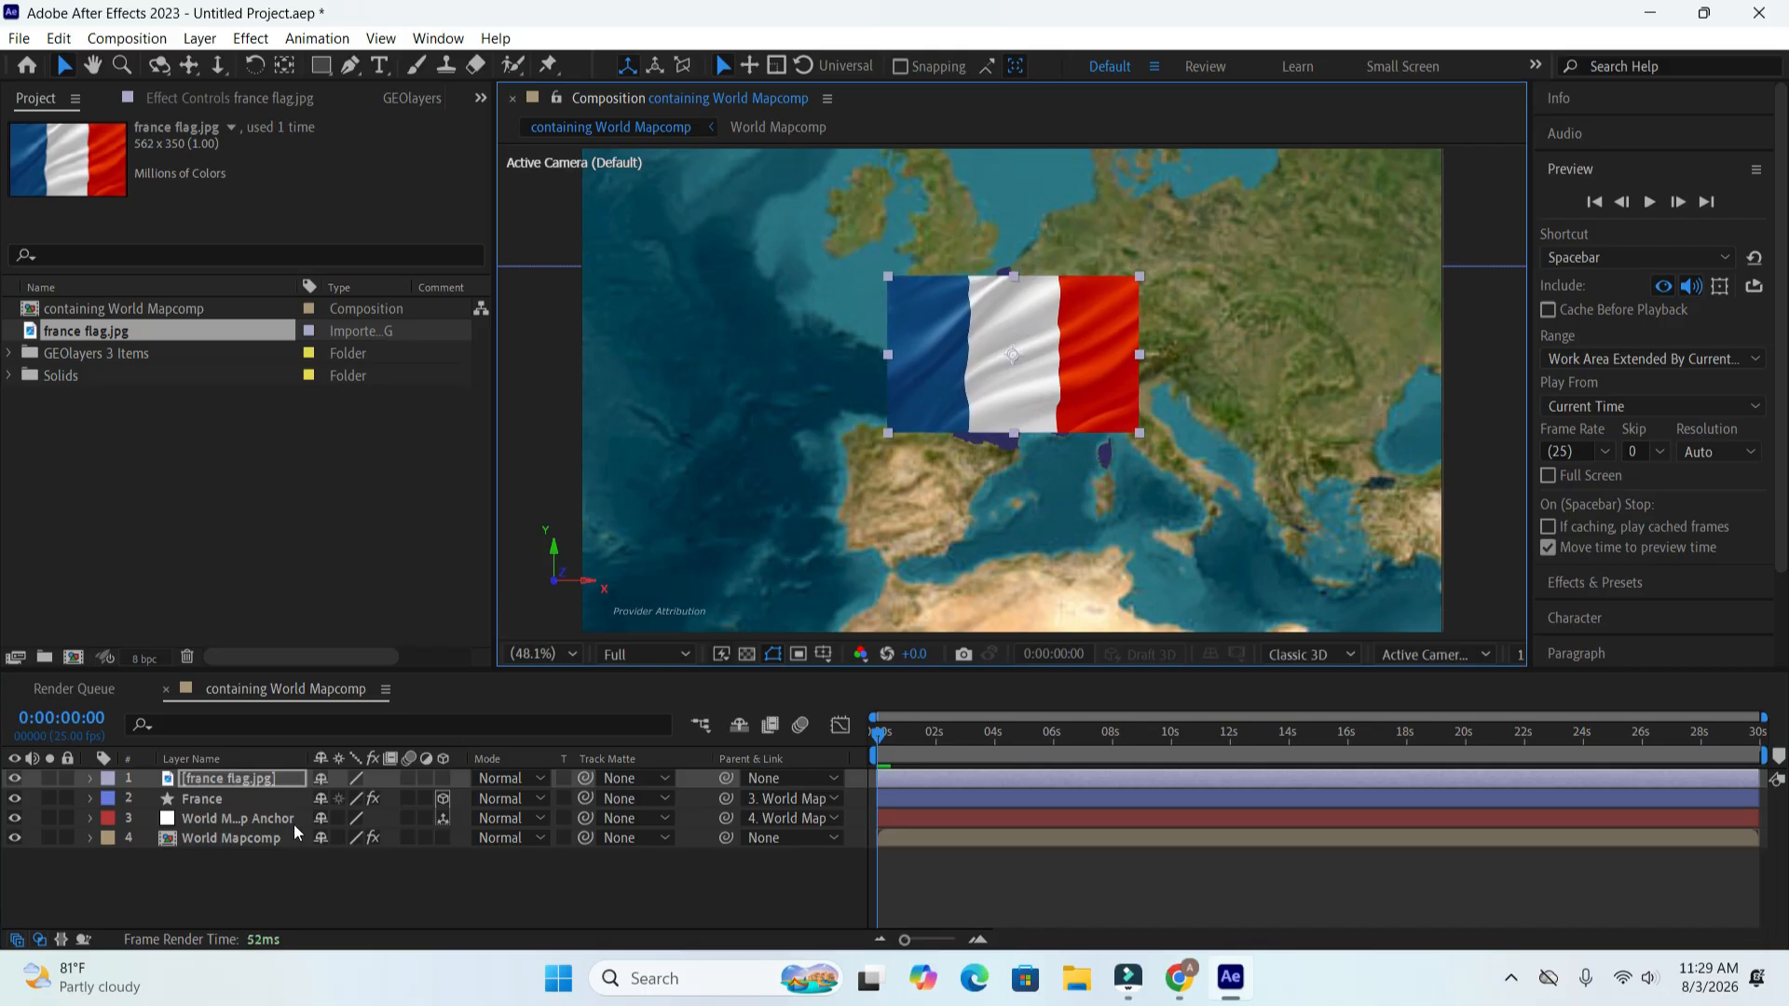
{"action": "left_click", "coordinate": [282, 782]}
{"action": "key", "text": "s"}
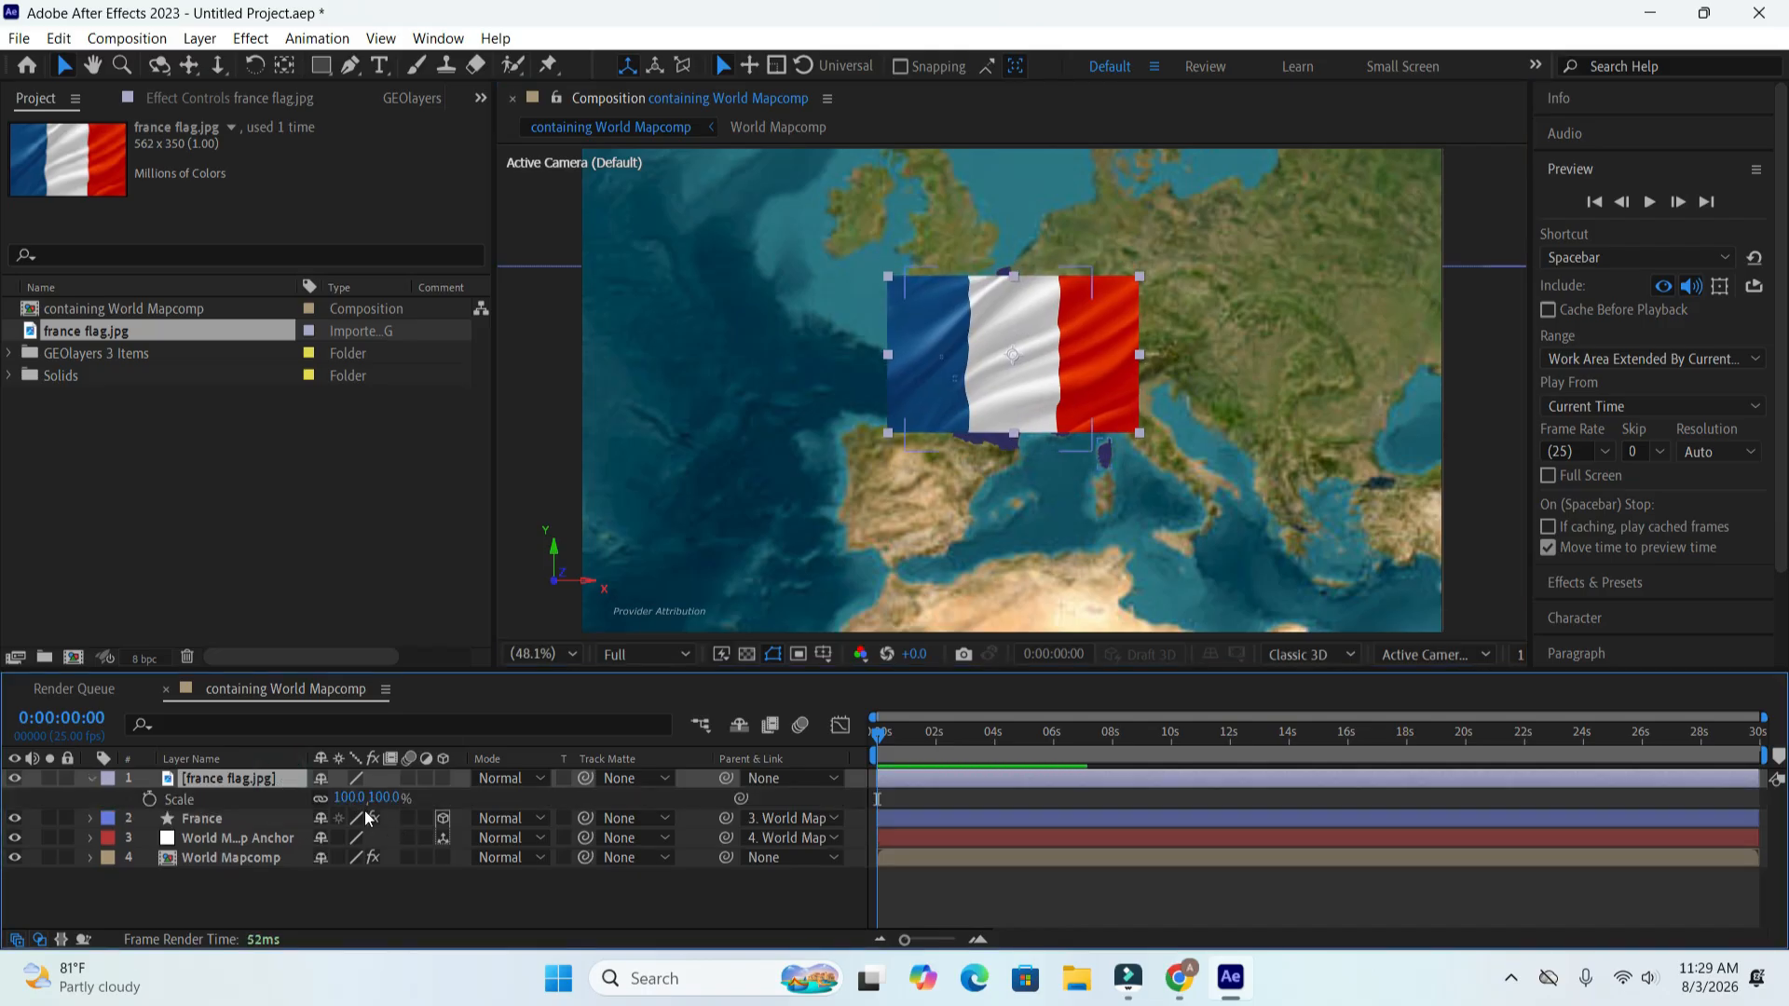
{"action": "left_click_drag", "start_coordinate": [355, 798], "coordinate": [415, 798]}
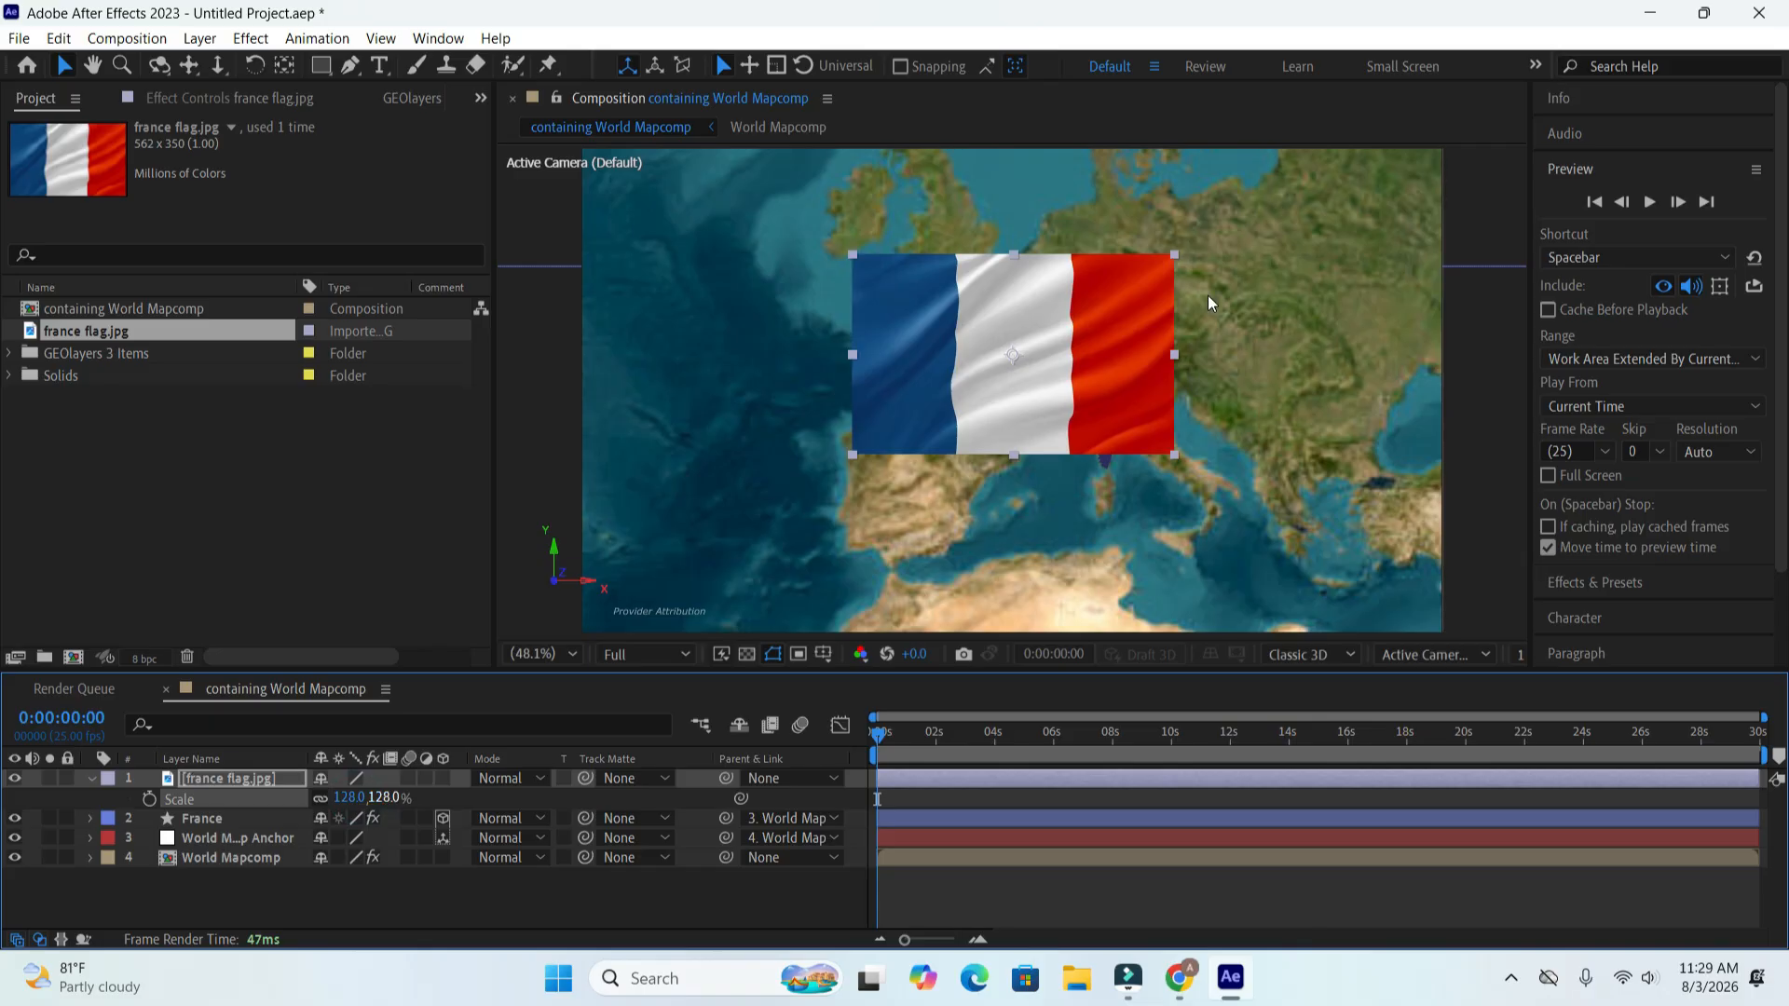
- Shift the flag image slightly down and to the left over France
{"action": "left_click_drag", "start_coordinate": [1082, 334], "coordinate": [1072, 344]}
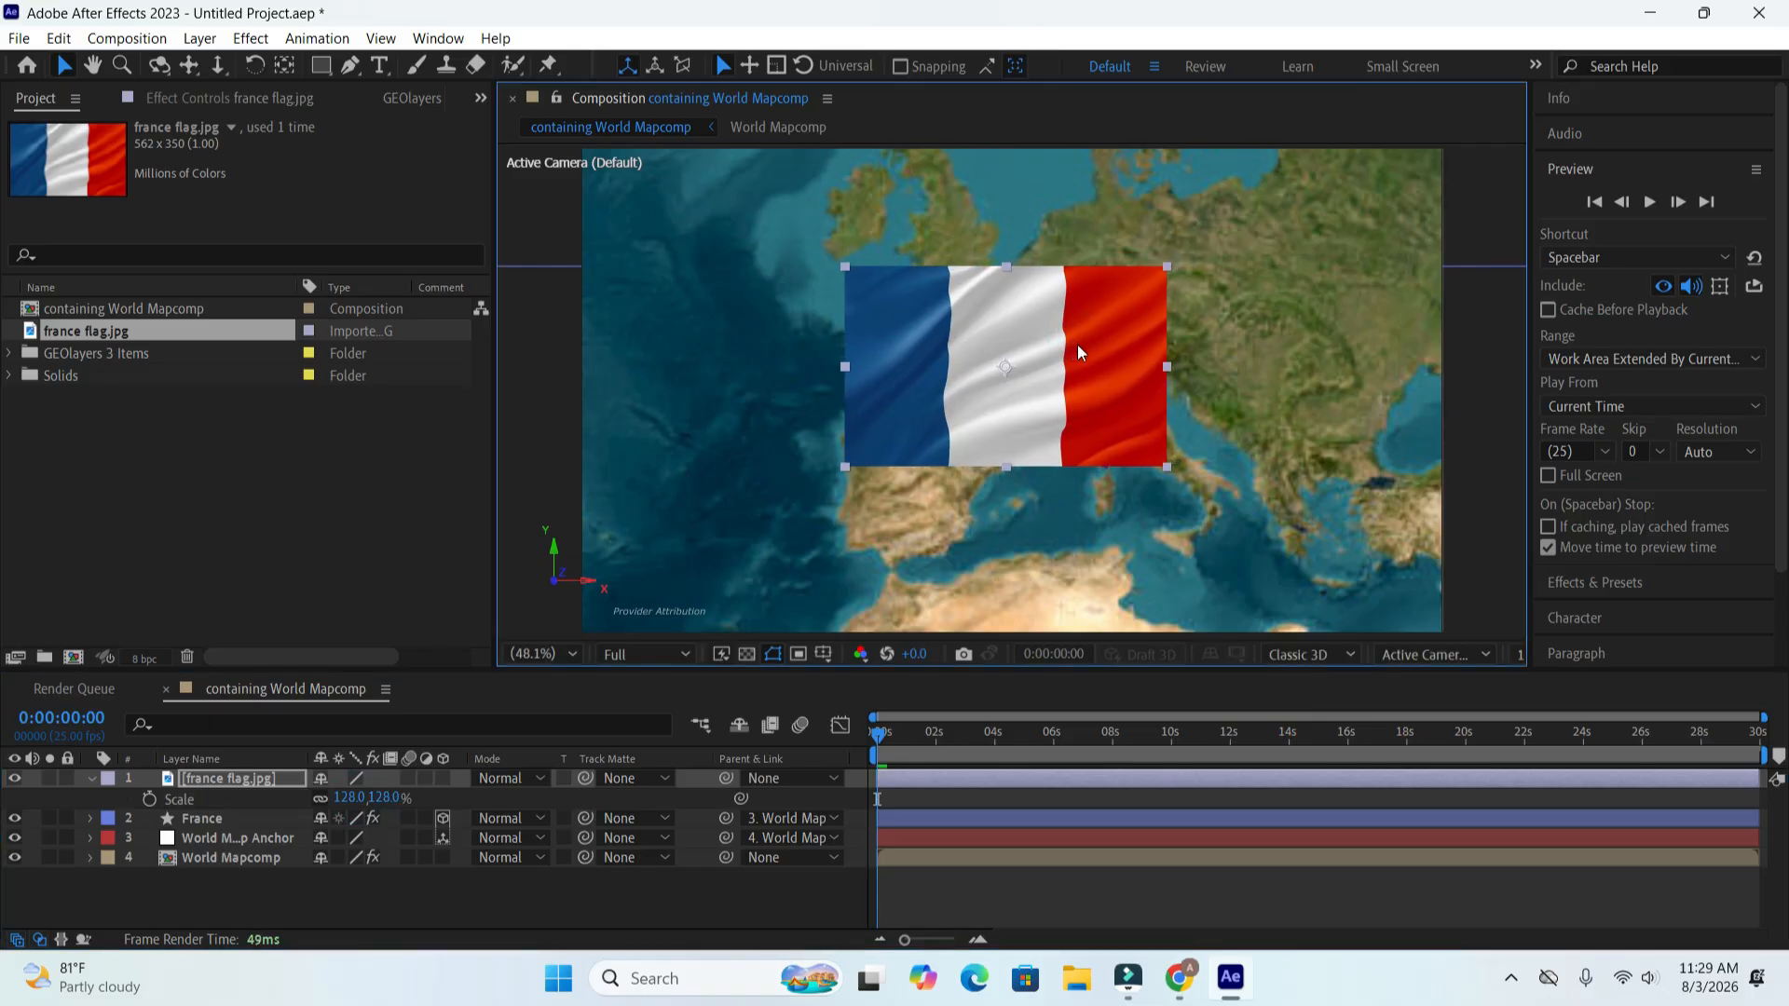
{"action": "left_click", "coordinate": [104, 779]}
{"action": "left_click", "coordinate": [168, 885]}
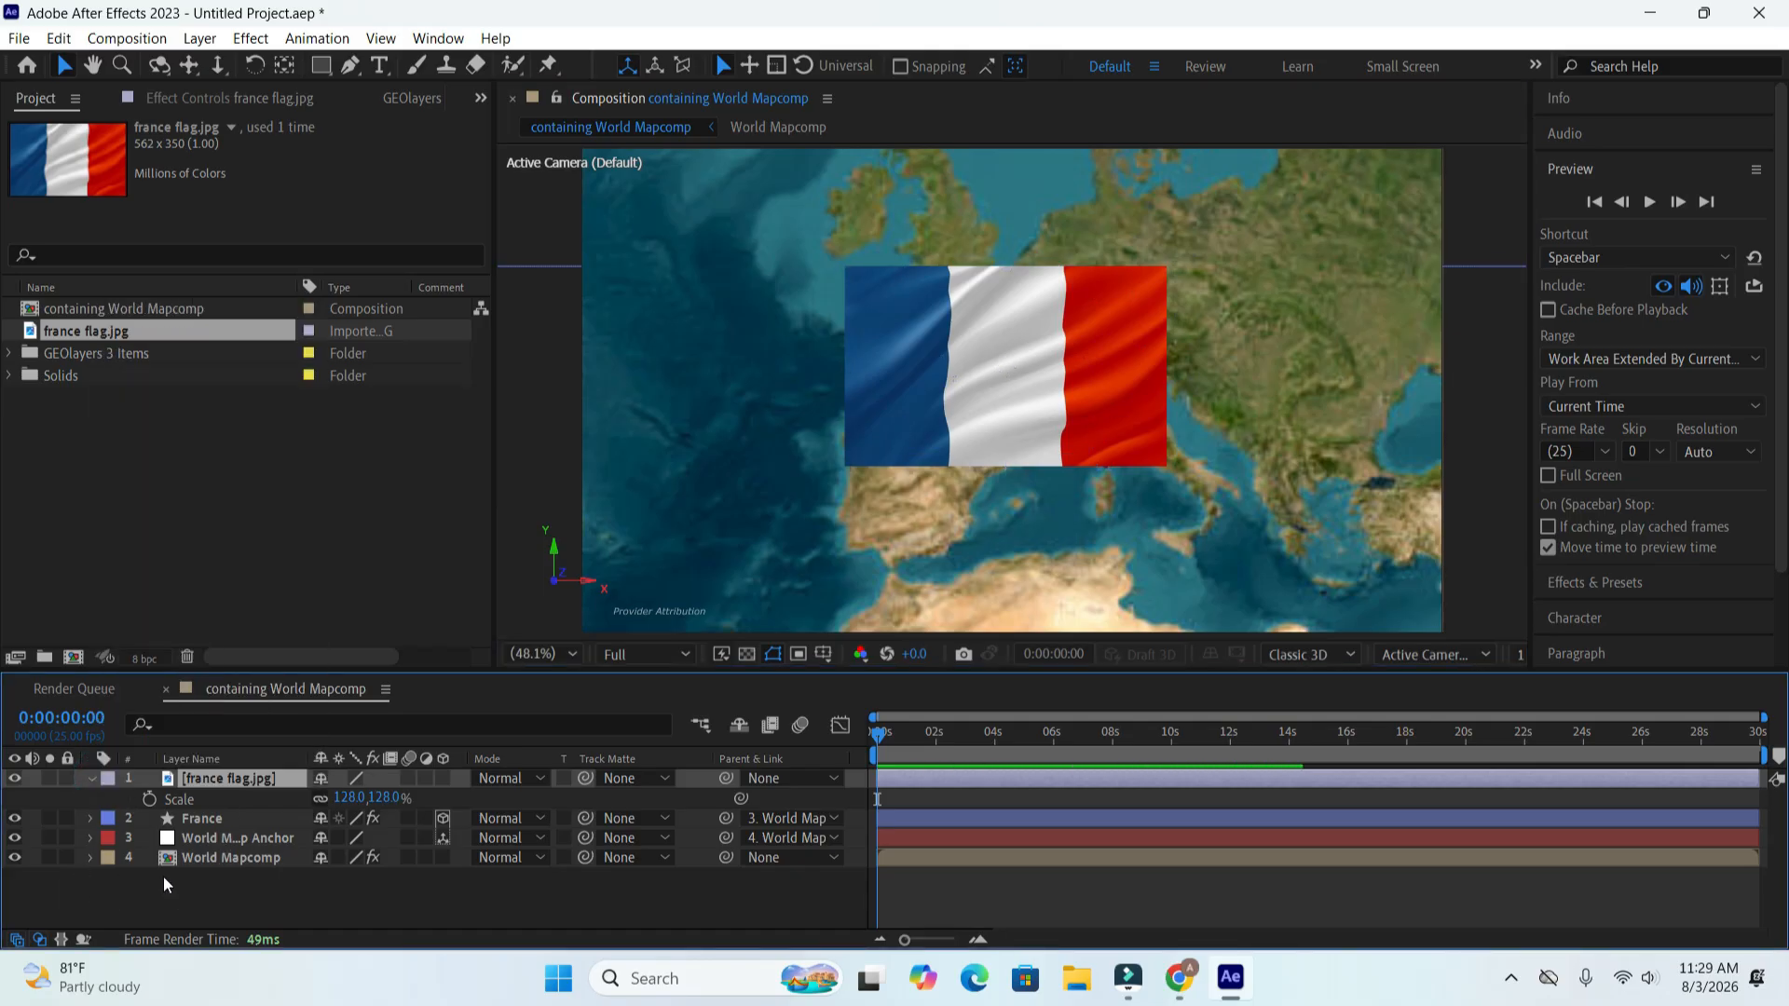
- Parent the flag layer to World Mapcomp Anchor and set the France layer as its track matte
{"action": "left_click", "coordinate": [191, 779]}
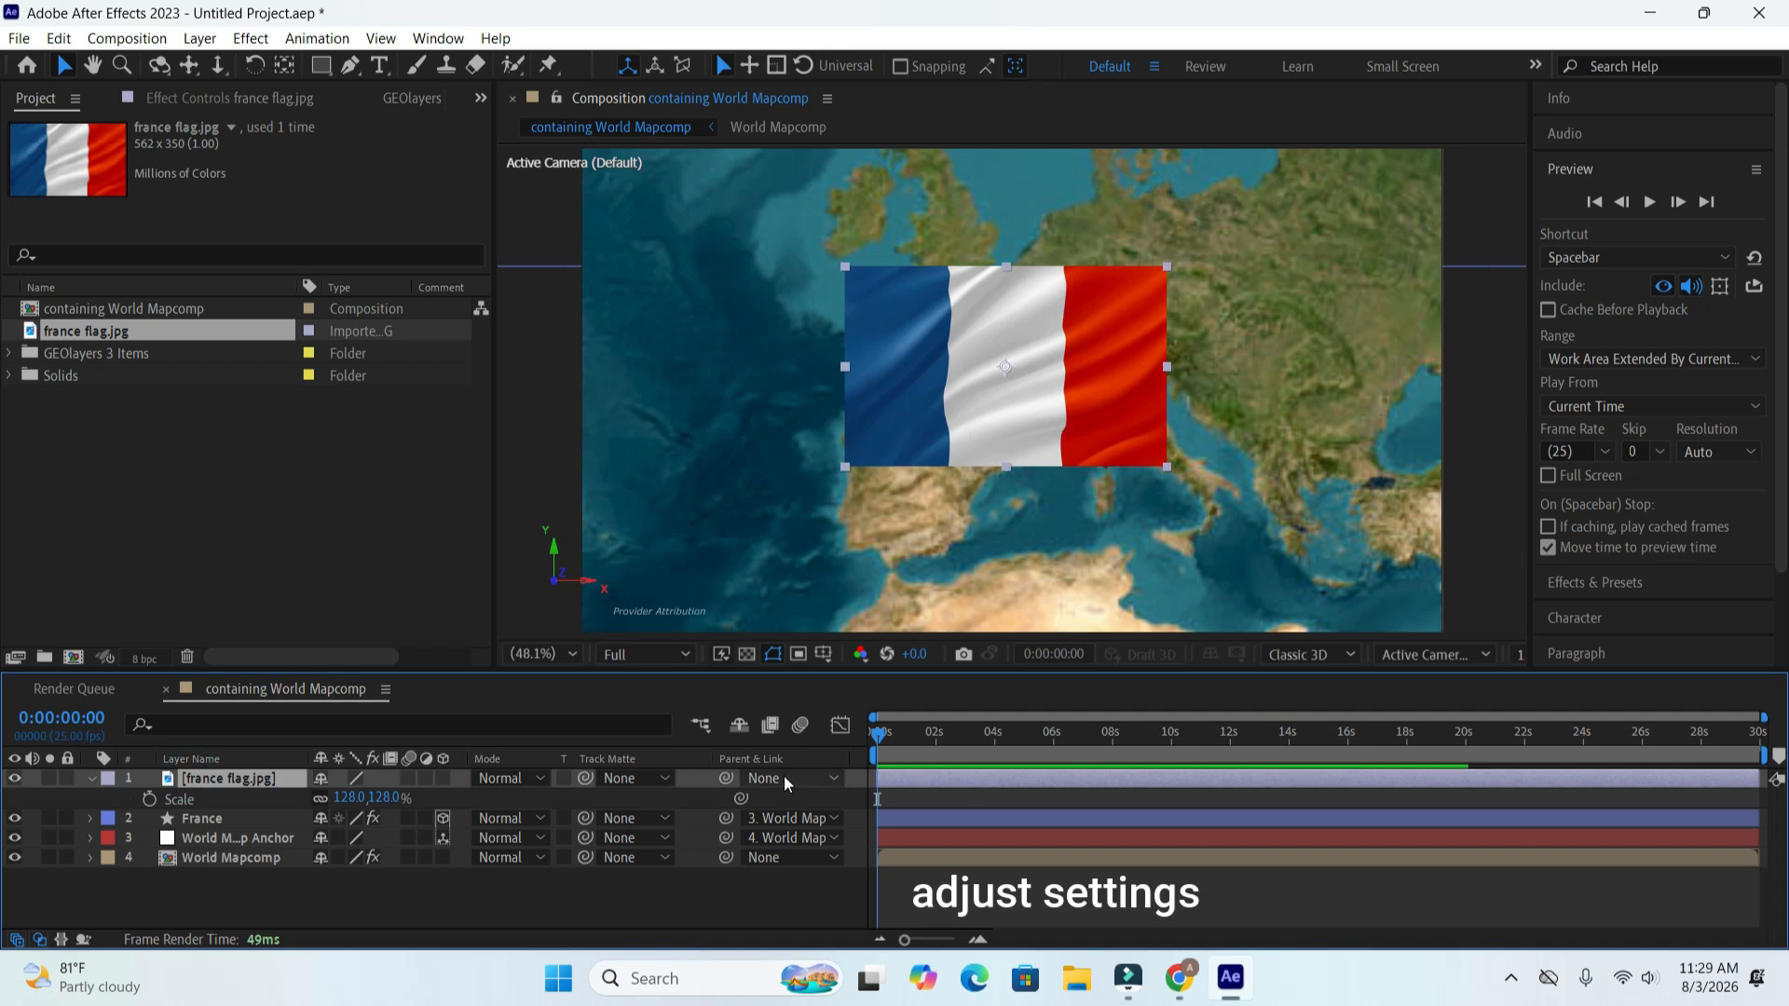
{"action": "left_click", "coordinate": [832, 779]}
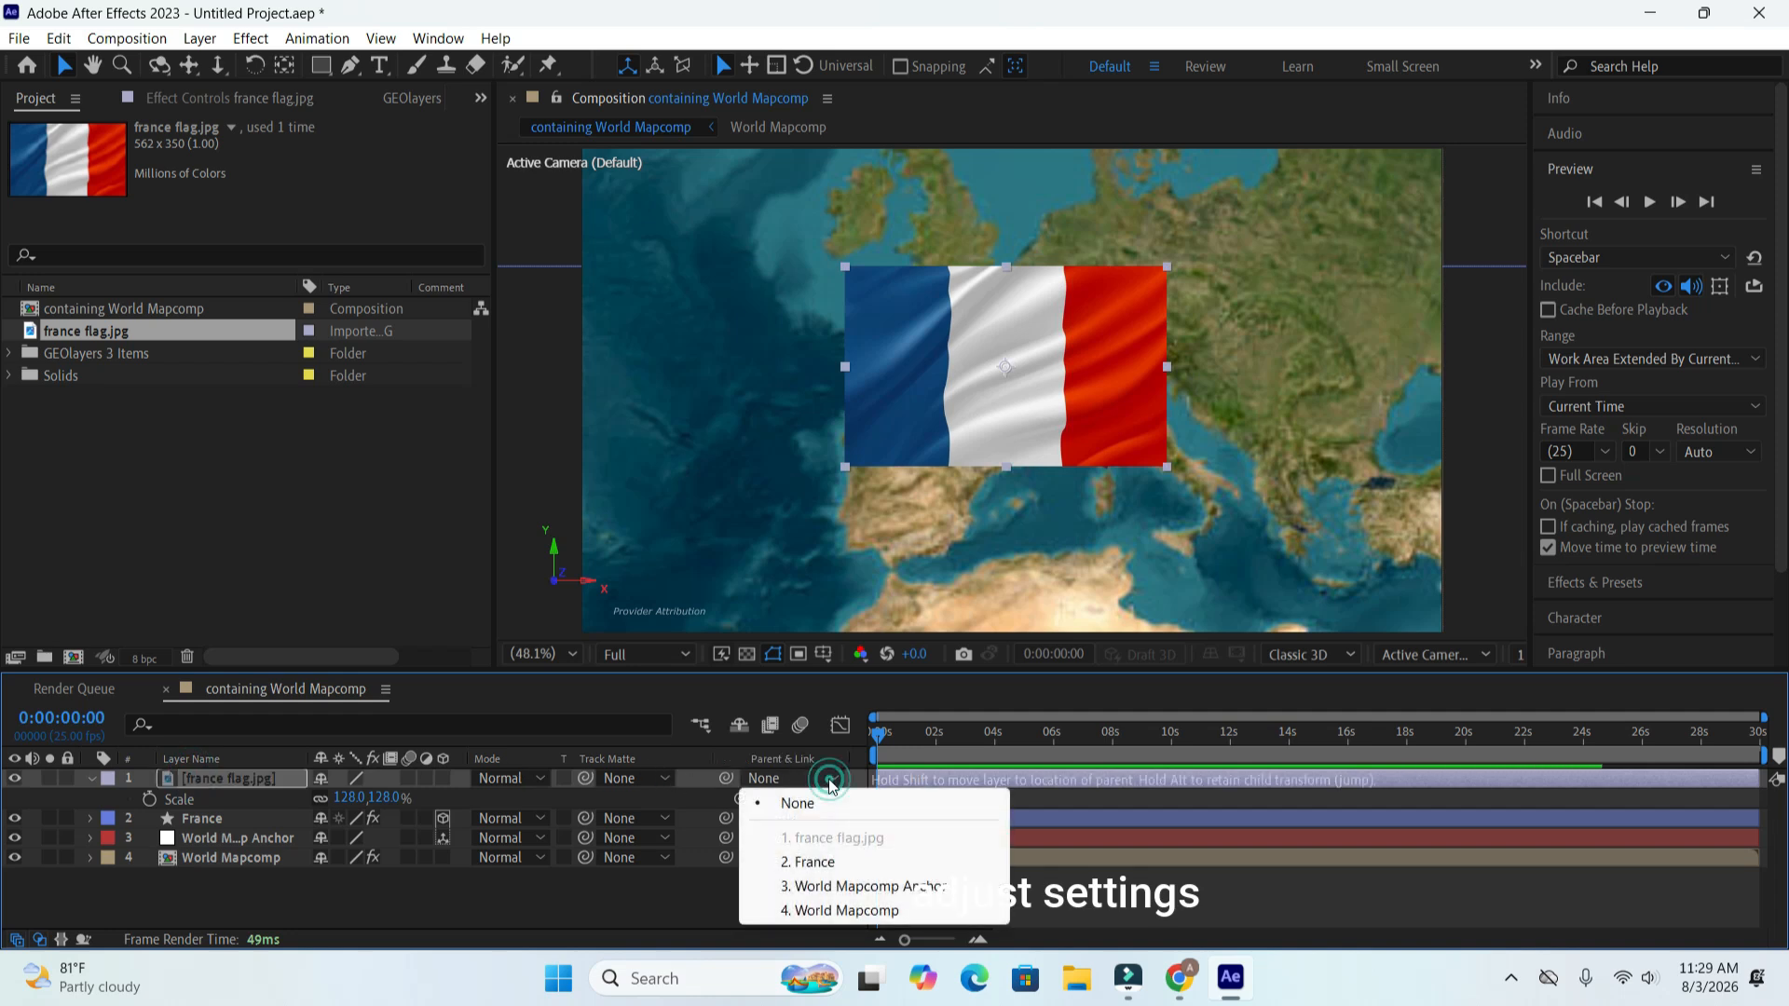
{"action": "left_click", "coordinate": [814, 885]}
{"action": "left_click", "coordinate": [663, 781]}
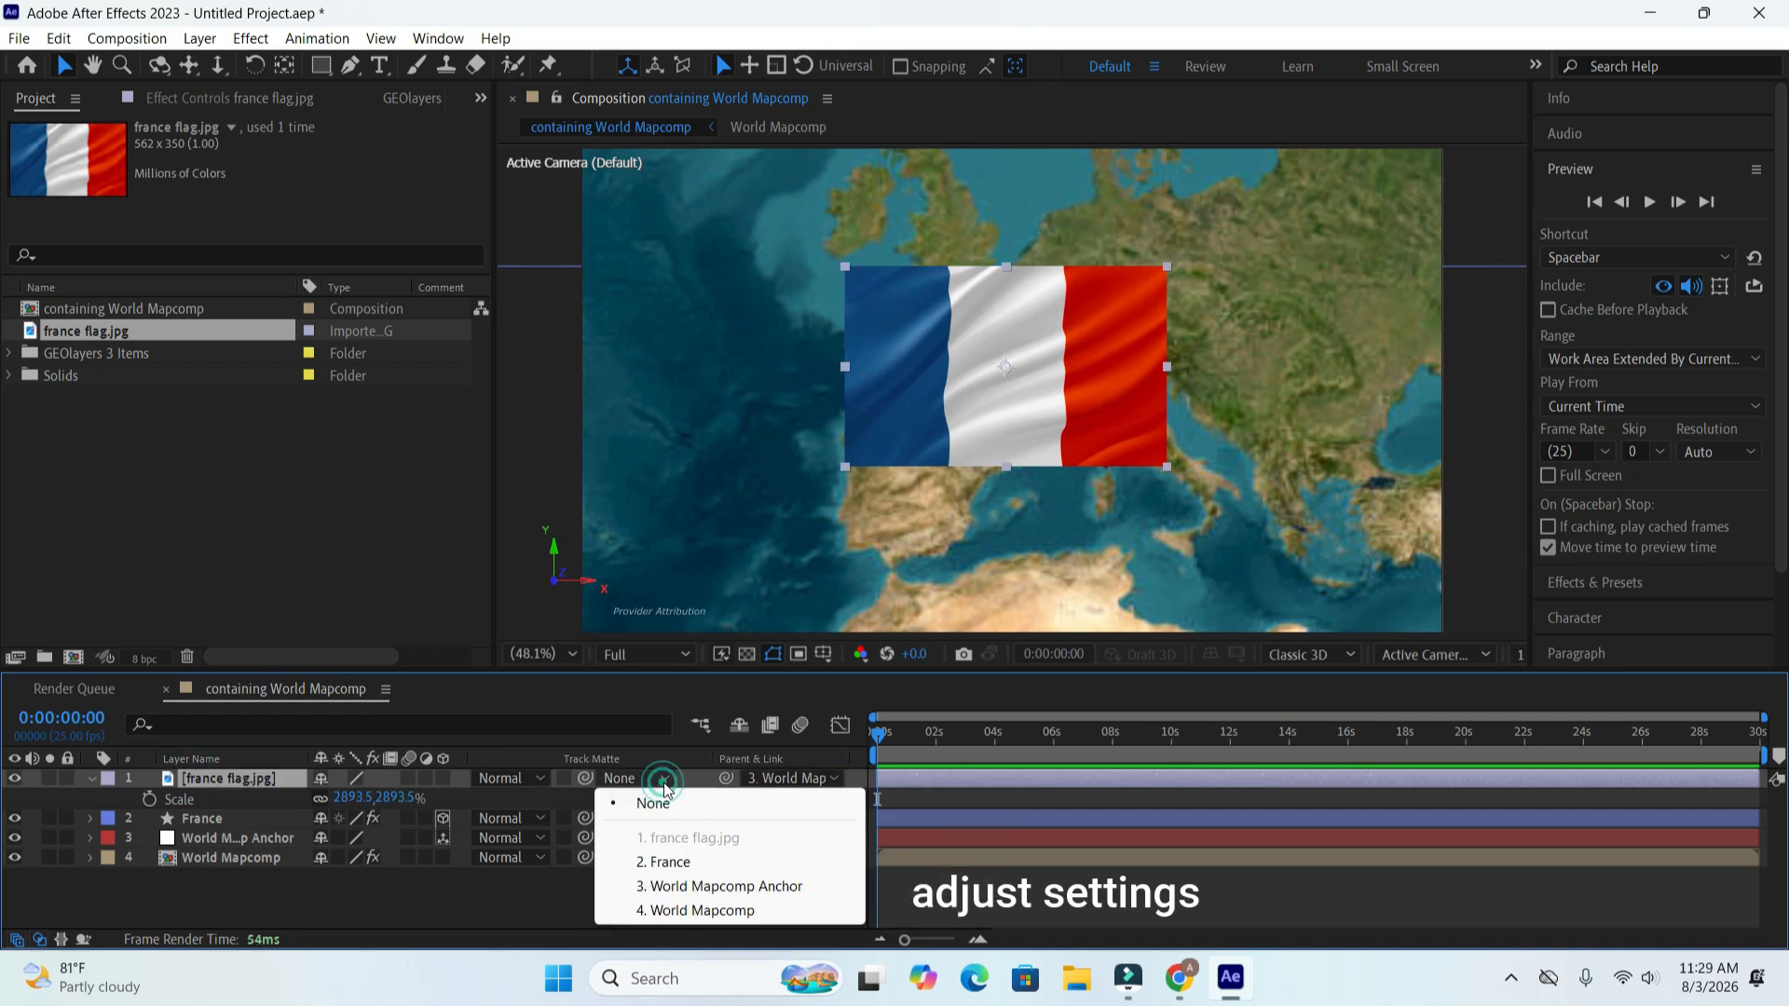
{"action": "left_click", "coordinate": [683, 863]}
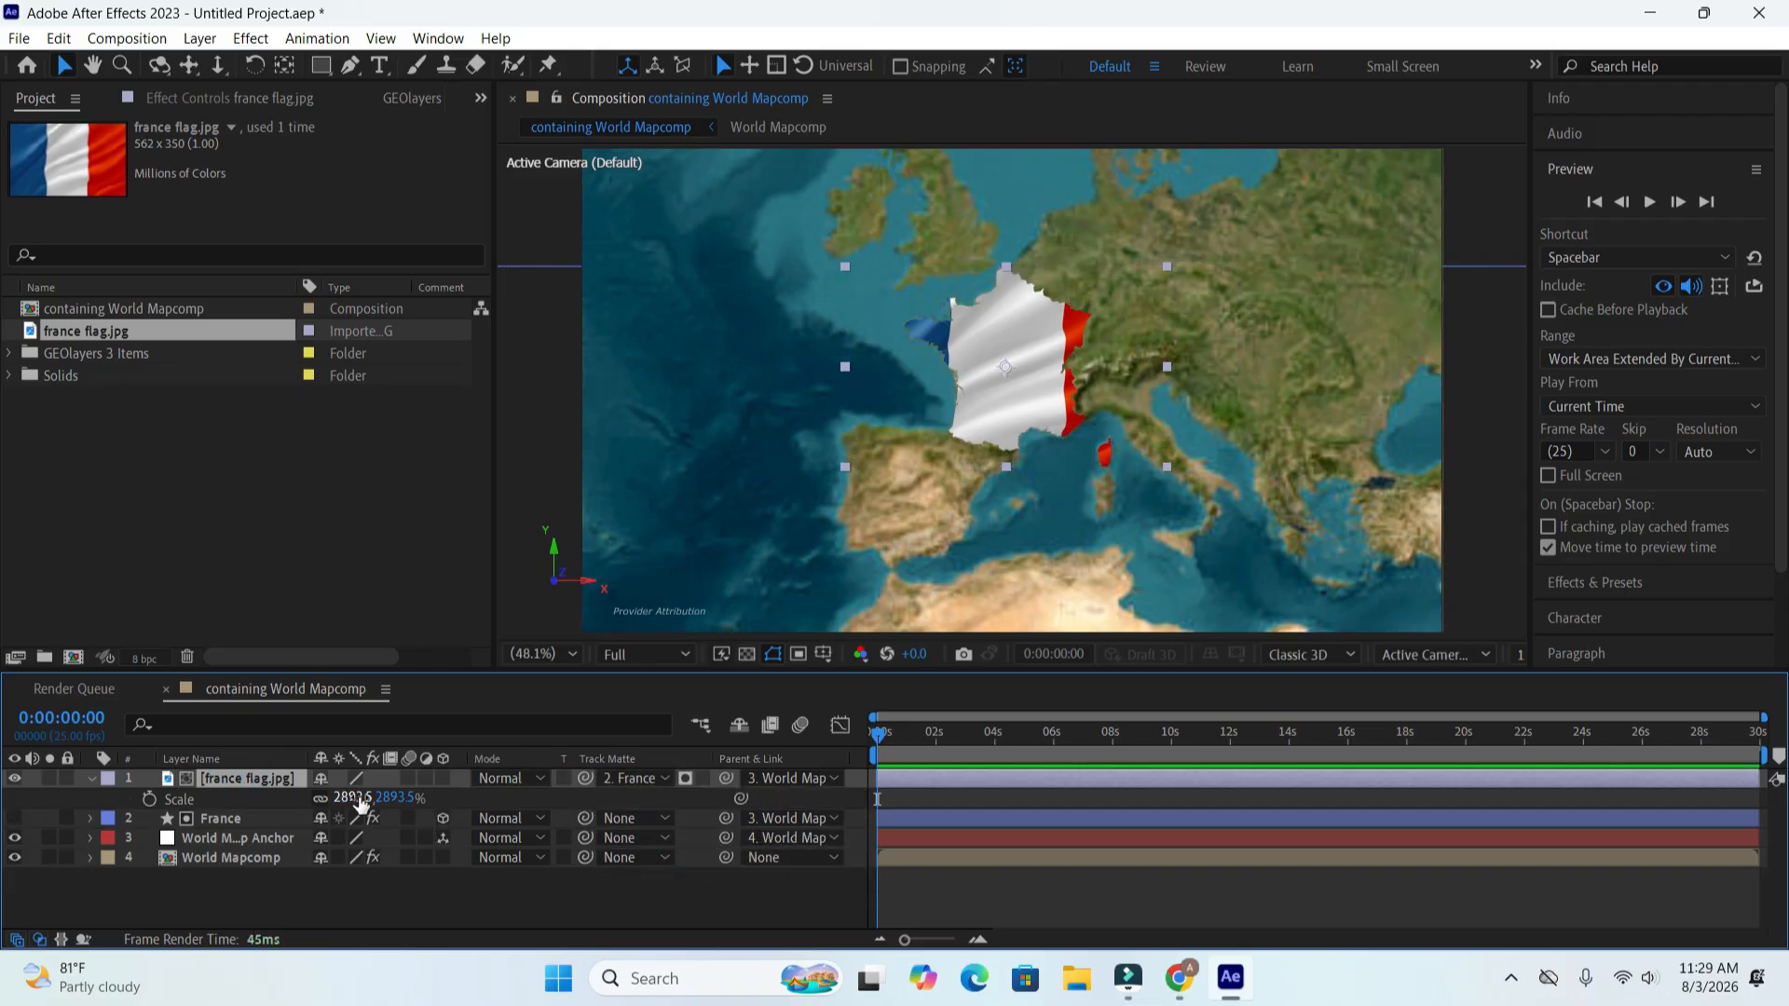
- Reduce the flag layer's scale proportionally to about 2319.5% so more of its blue and red bands fall inside France
{"action": "left_click_drag", "start_coordinate": [359, 797], "coordinate": [335, 788]}
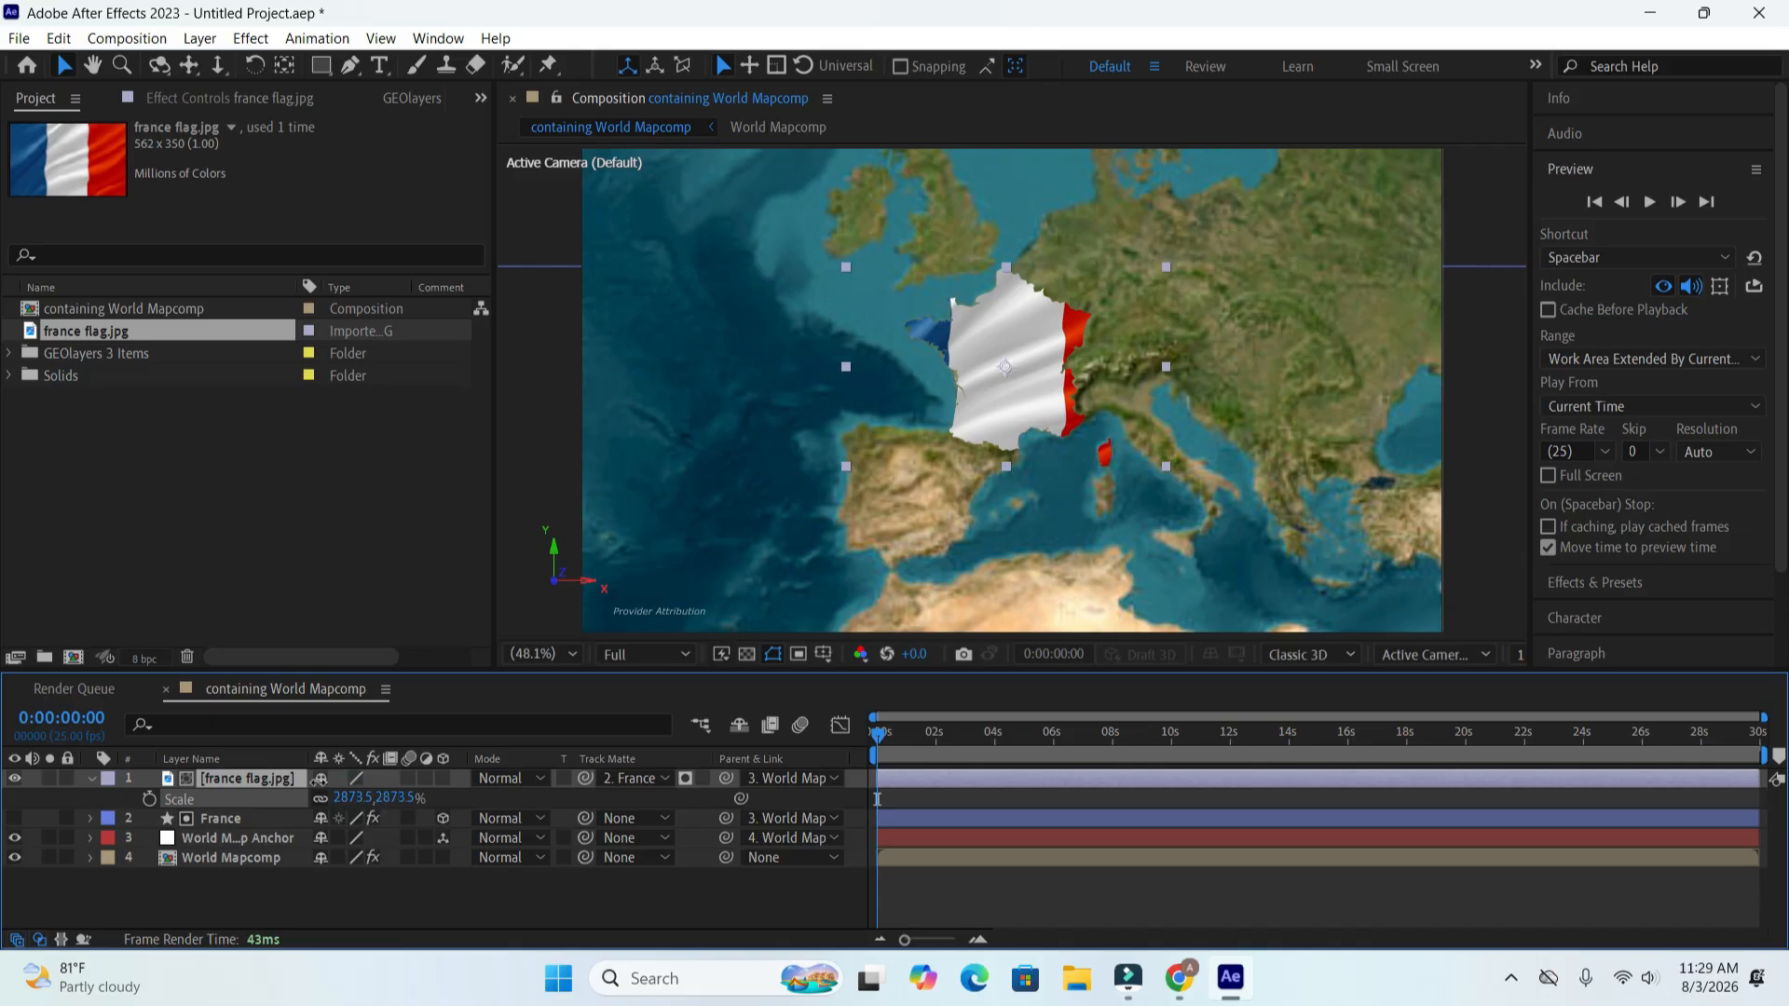
{"action": "left_click_drag", "start_coordinate": [262, 768], "coordinate": [233, 781]}
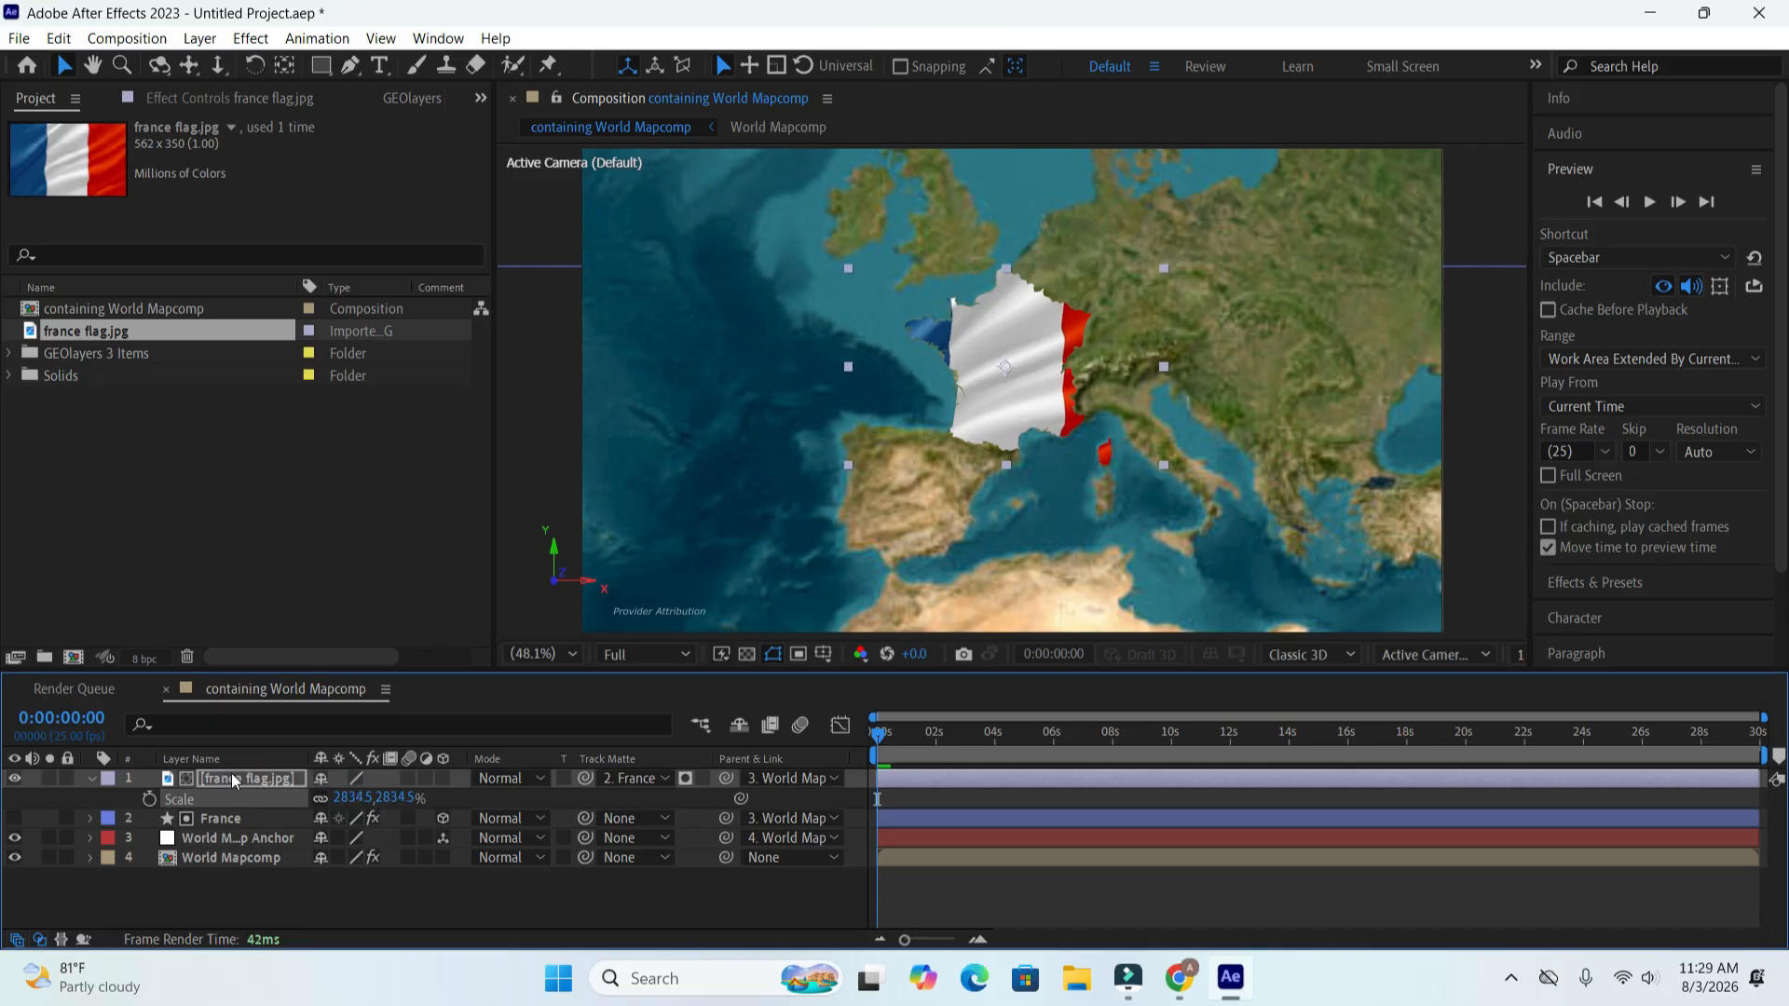
{"action": "left_click_drag", "start_coordinate": [352, 798], "coordinate": [69, 828]}
{"action": "left_click_drag", "start_coordinate": [353, 798], "coordinate": [24, 781]}
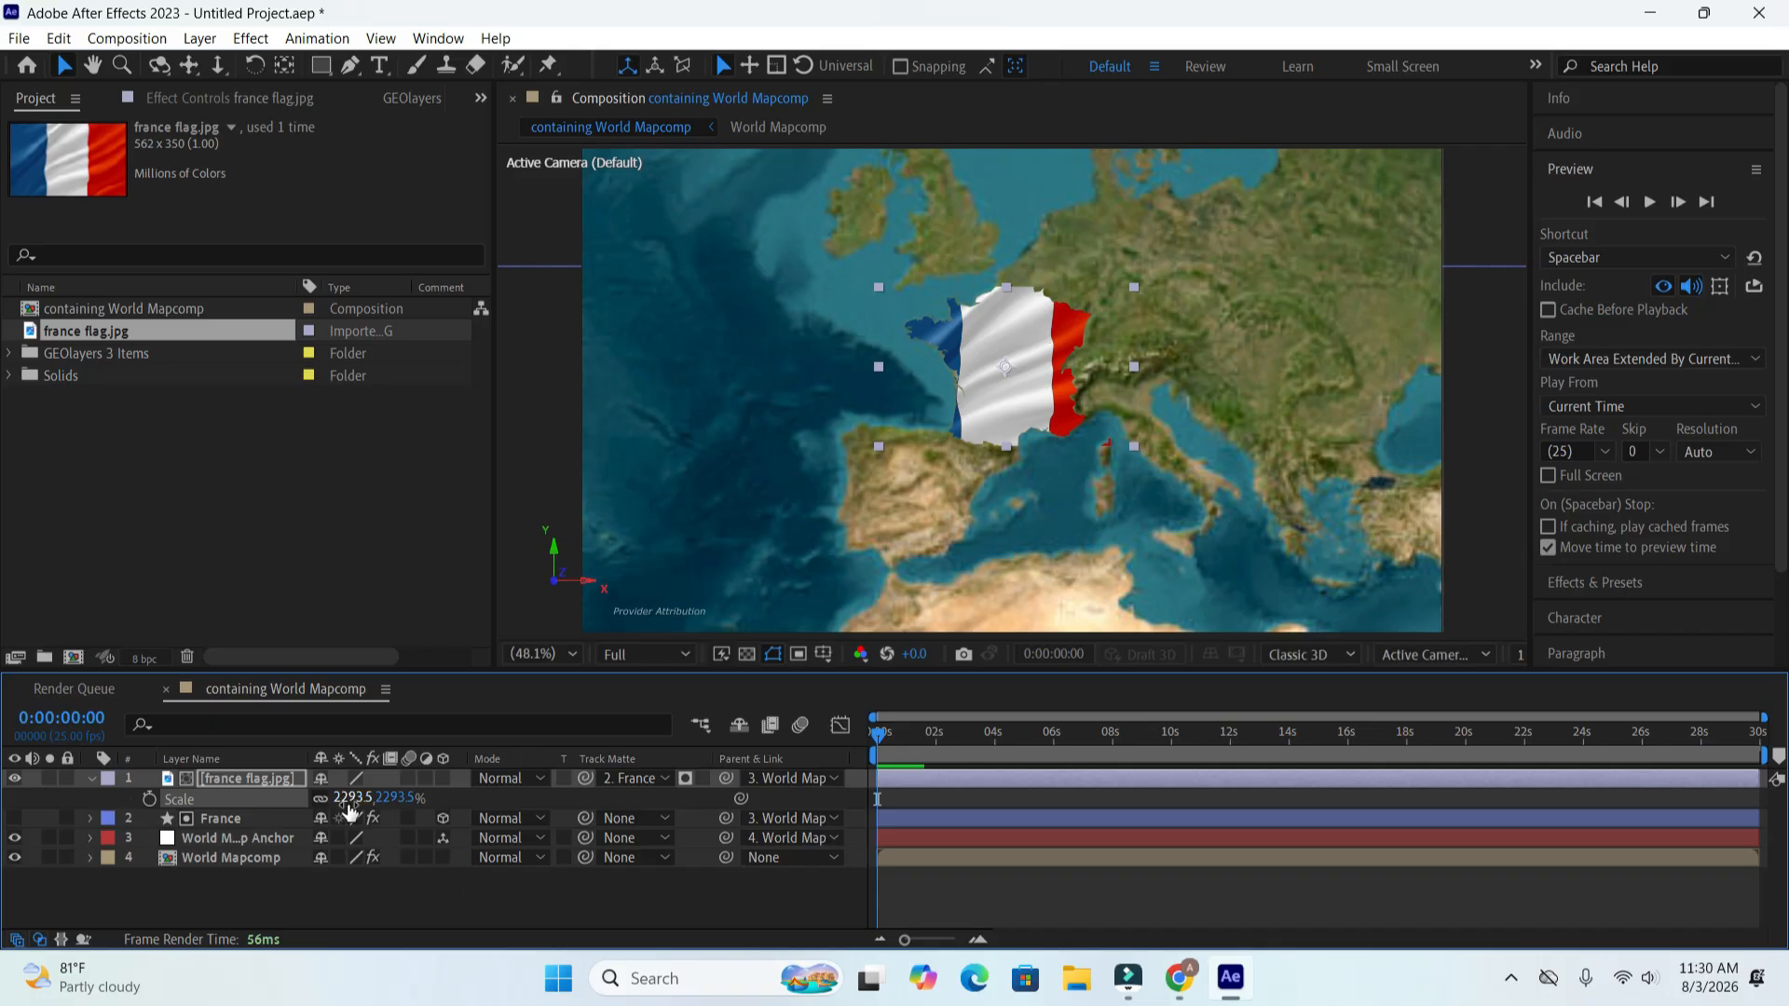
{"action": "left_click_drag", "start_coordinate": [351, 799], "coordinate": [404, 846]}
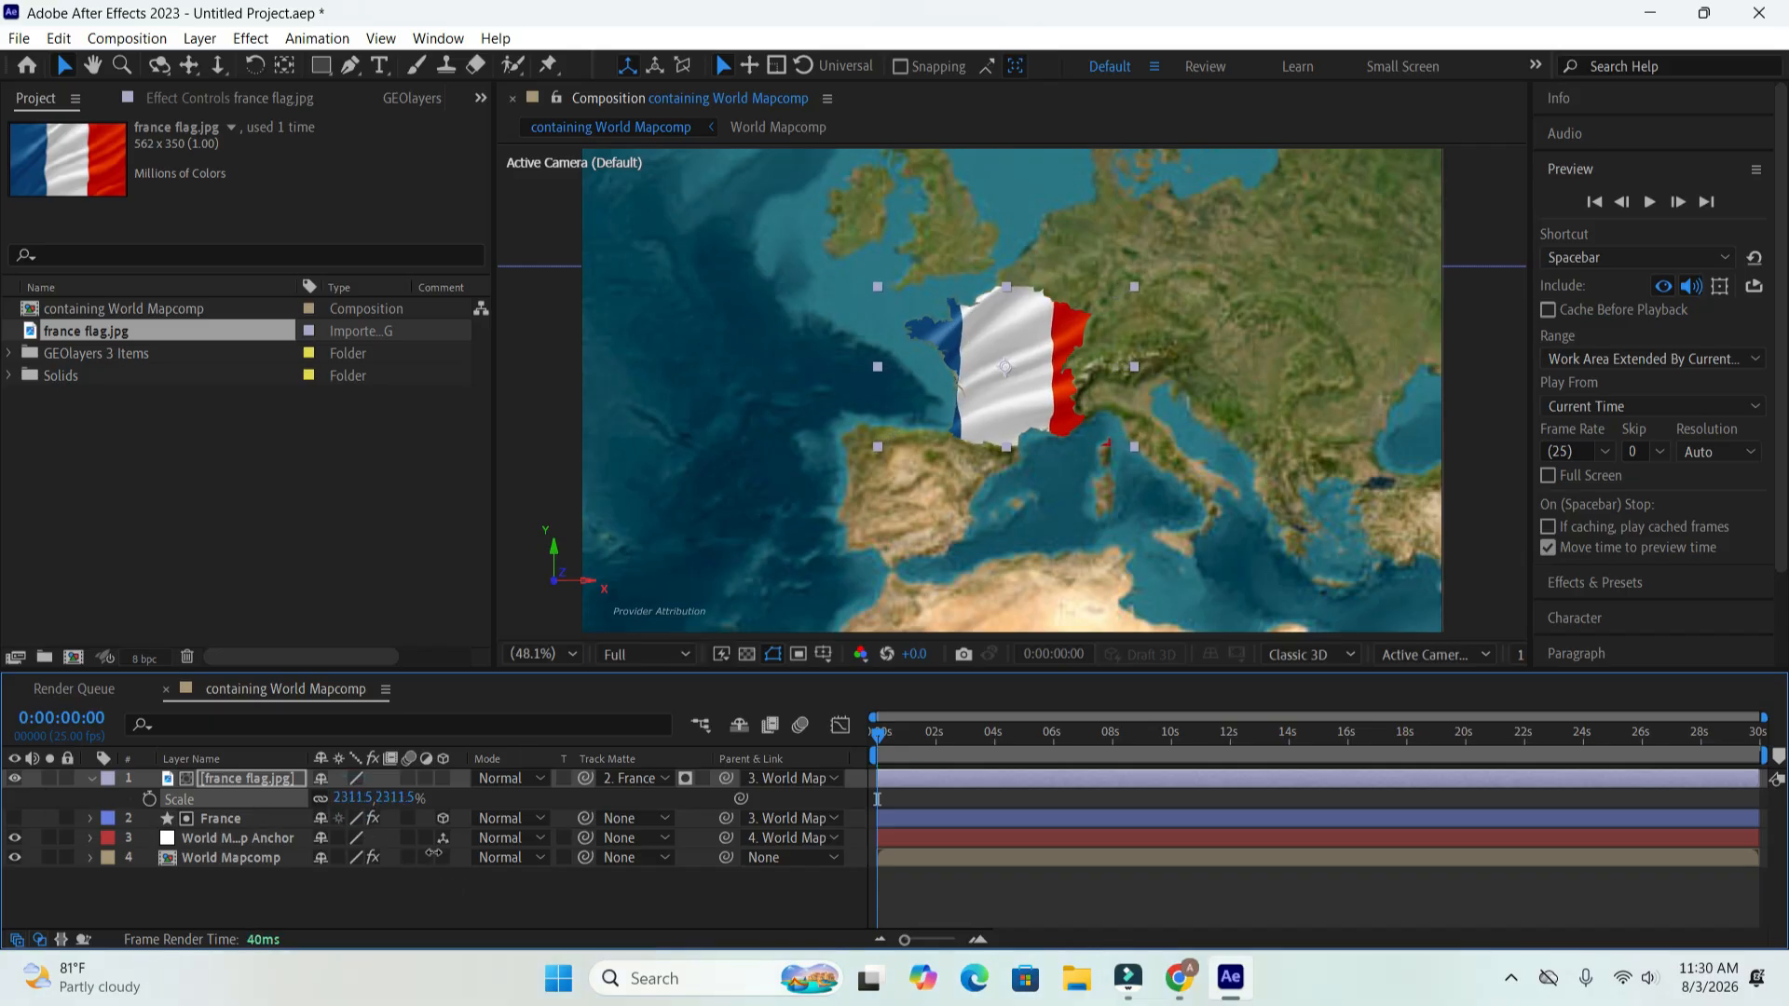
- Narrow the flag to a horizontal scale of 1750.4% and reposition it over France, keeping the vertical scale
{"action": "left_click", "coordinate": [876, 368]}
{"action": "mouse_move", "coordinate": [876, 368]}
{"action": "left_mouse_down"}
{"action": "mouse_move", "coordinate": [926, 378]}
{"action": "mouse_move", "coordinate": [870, 365]}
{"action": "mouse_move", "coordinate": [888, 367]}
{"action": "left_mouse_up"}
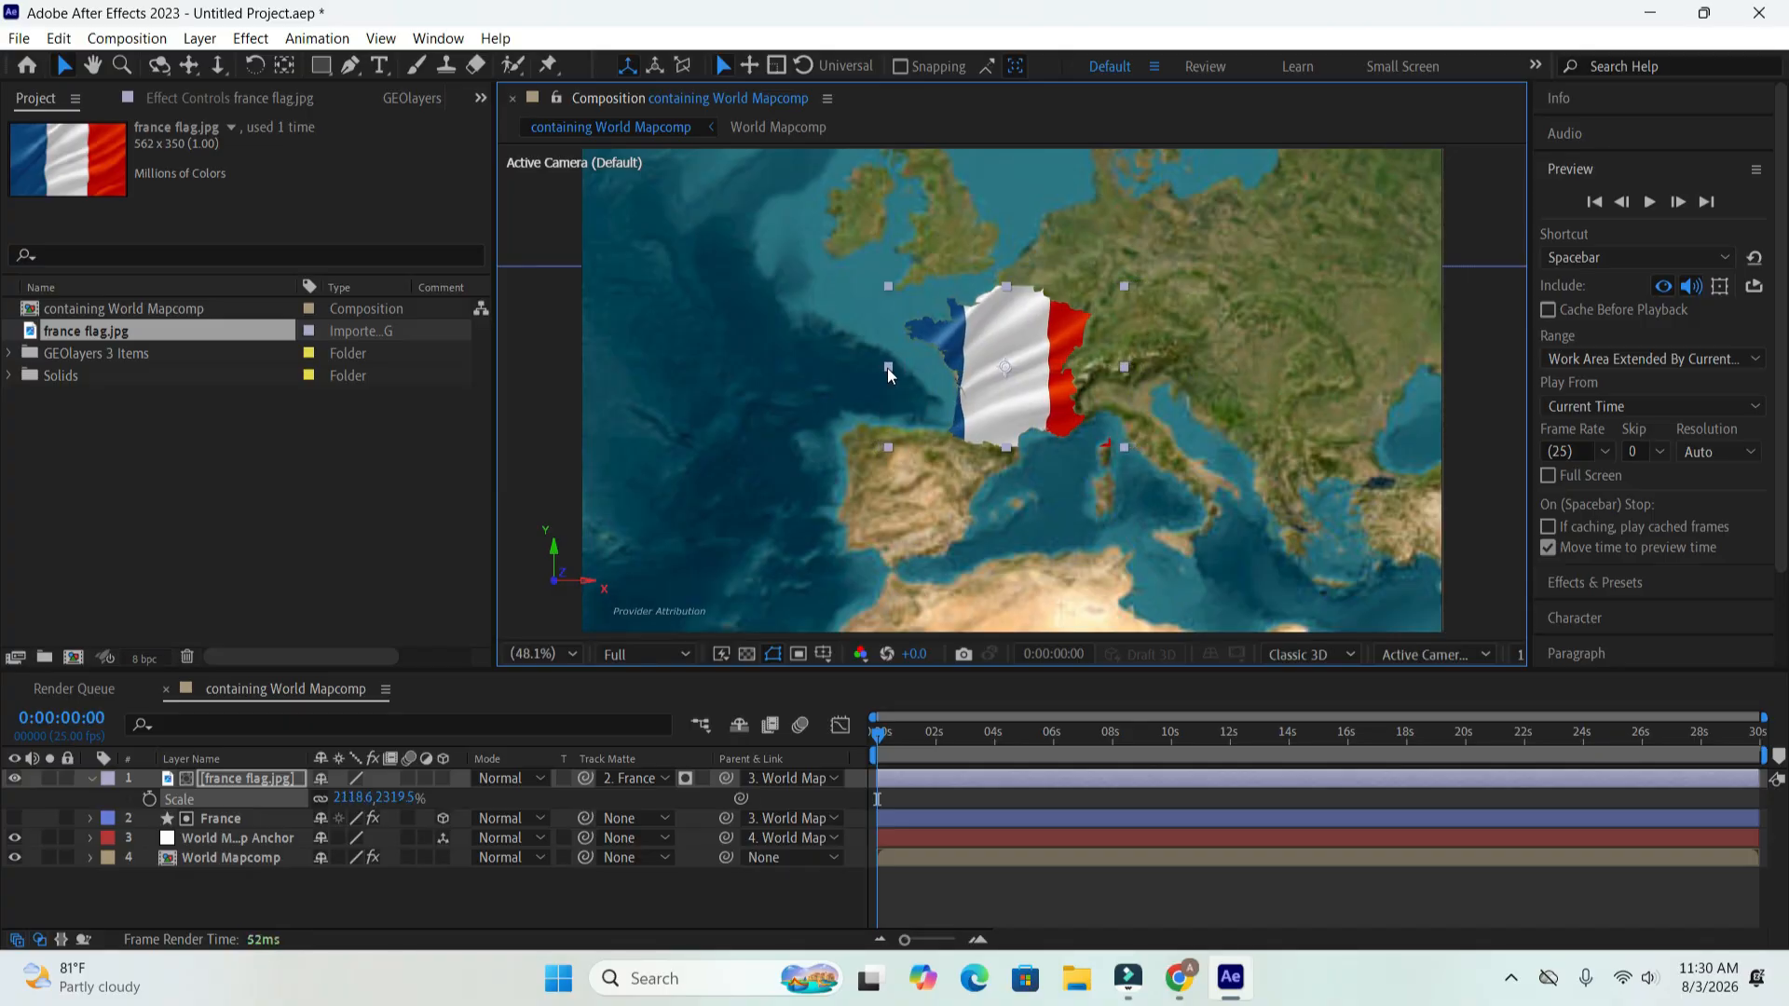
{"action": "left_click_drag", "start_coordinate": [1004, 395], "coordinate": [1012, 399]}
{"action": "left_click_drag", "start_coordinate": [912, 376], "coordinate": [919, 372]}
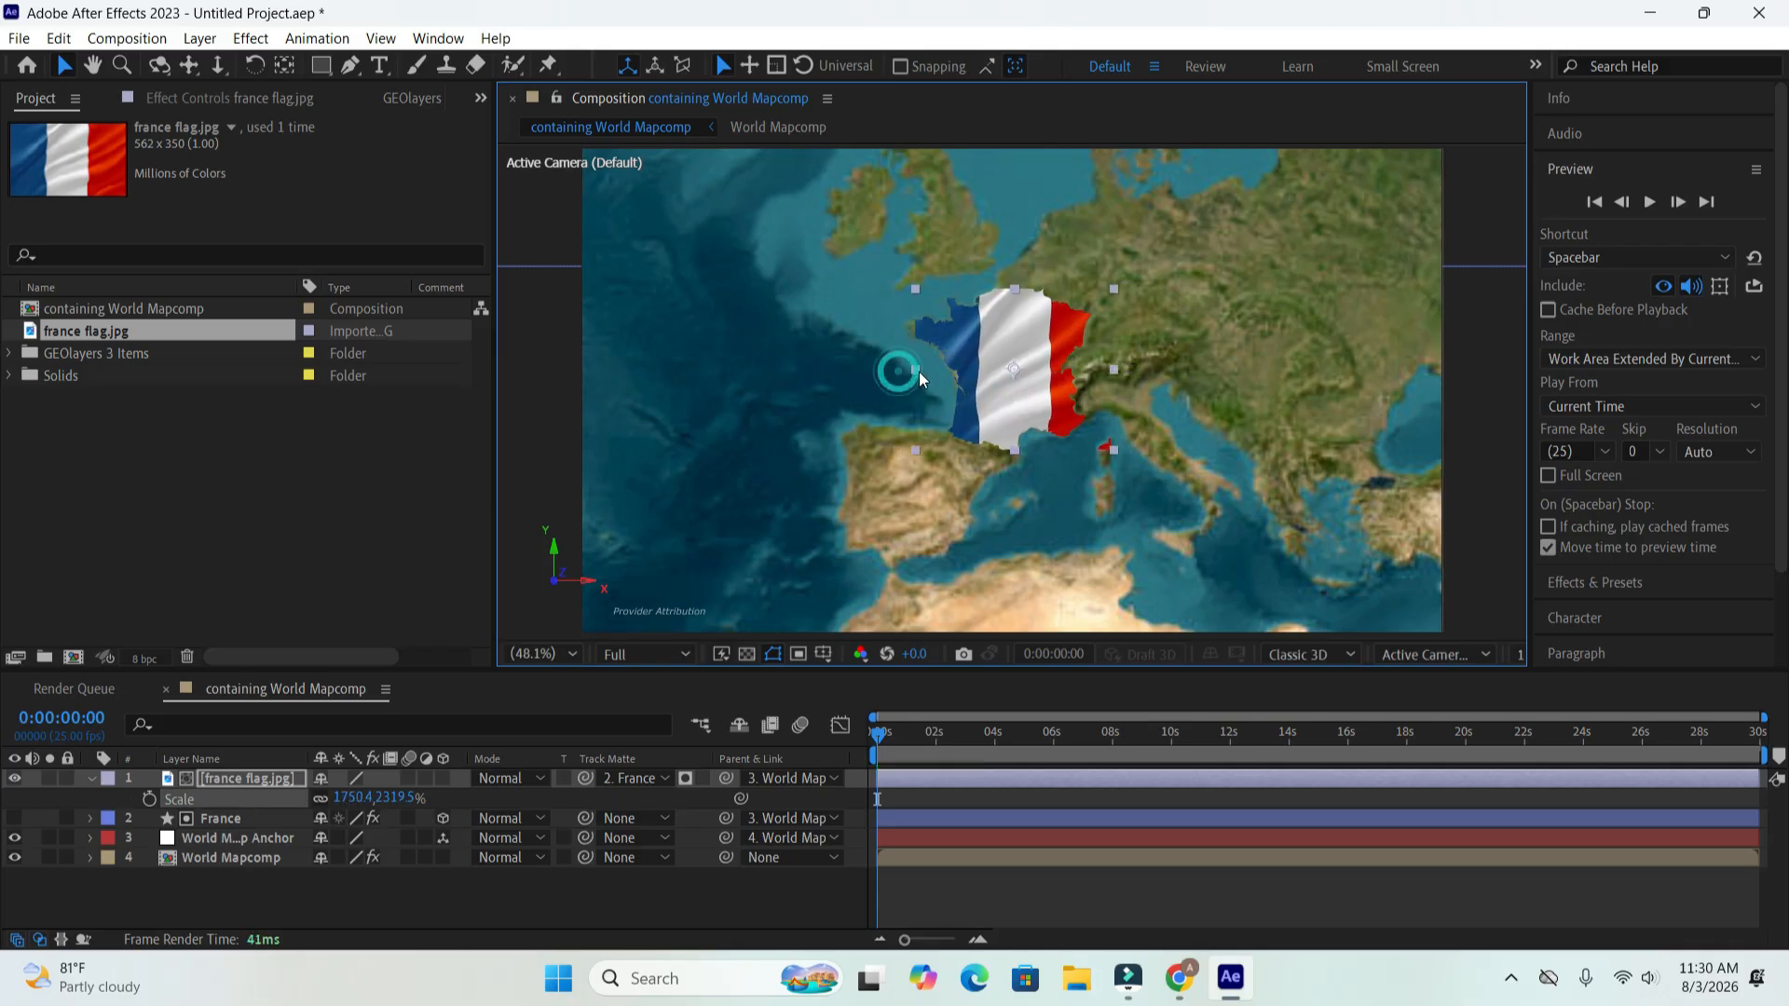
{"action": "left_click_drag", "start_coordinate": [1037, 370], "coordinate": [1039, 373]}
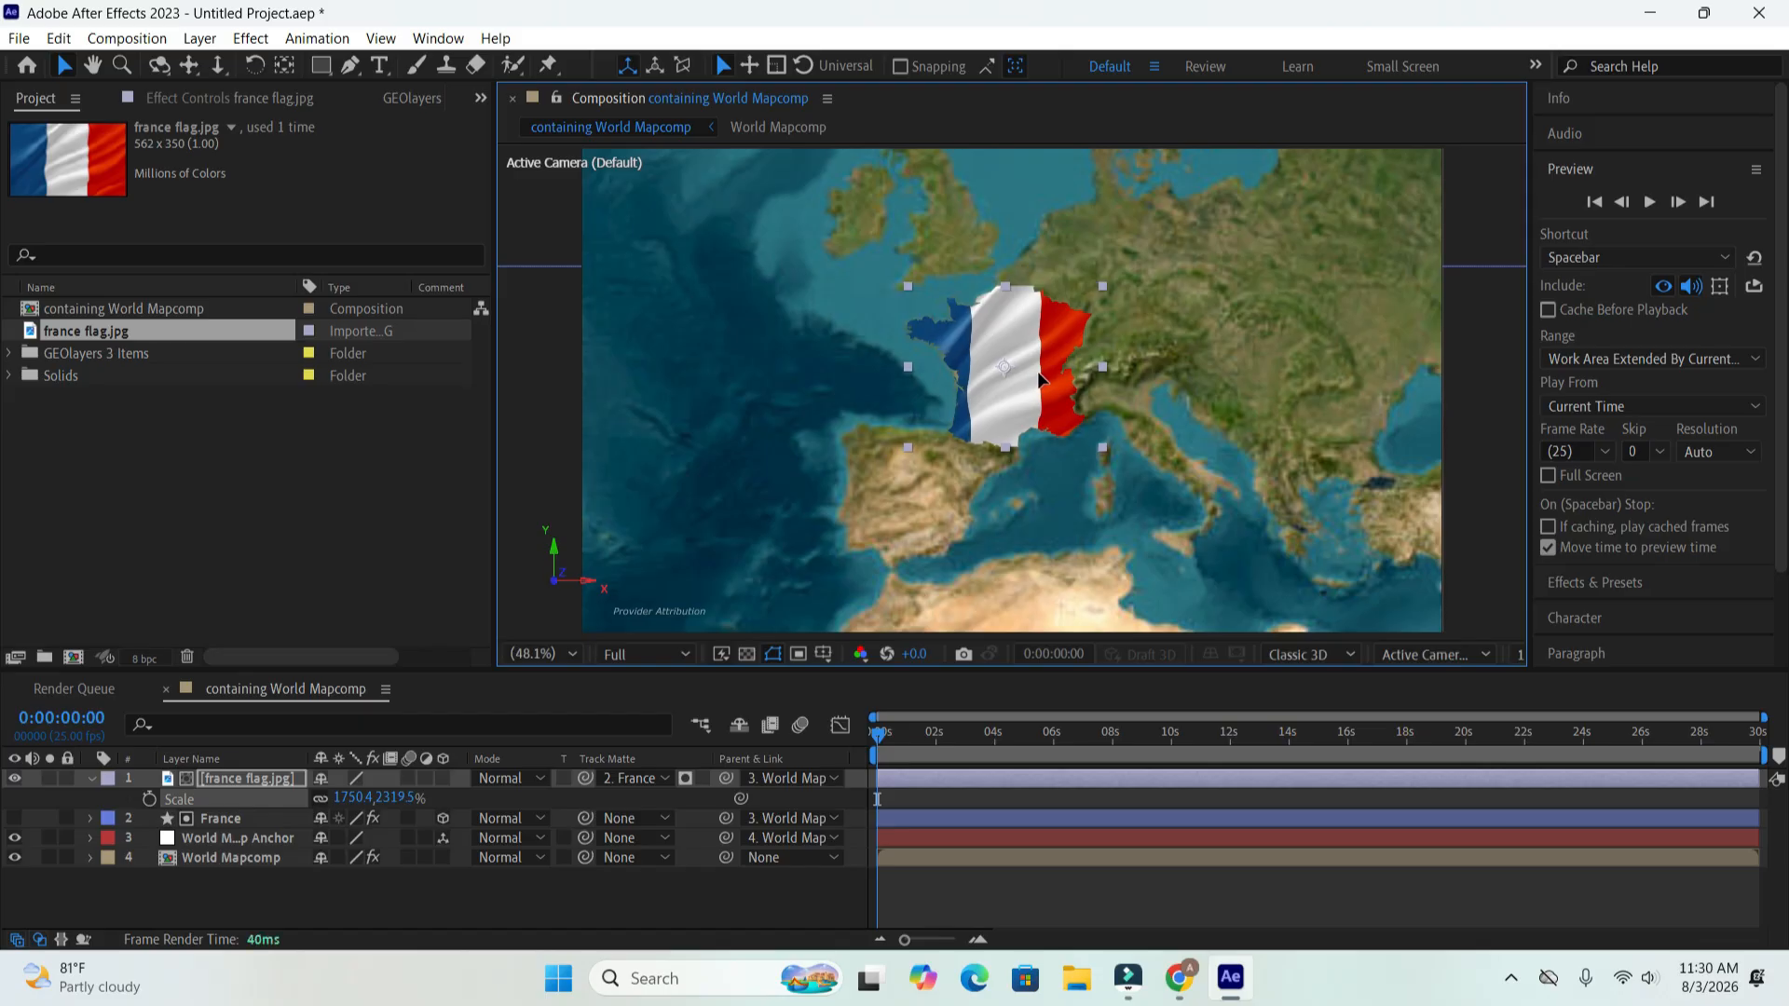
{"action": "left_click", "coordinate": [615, 904]}
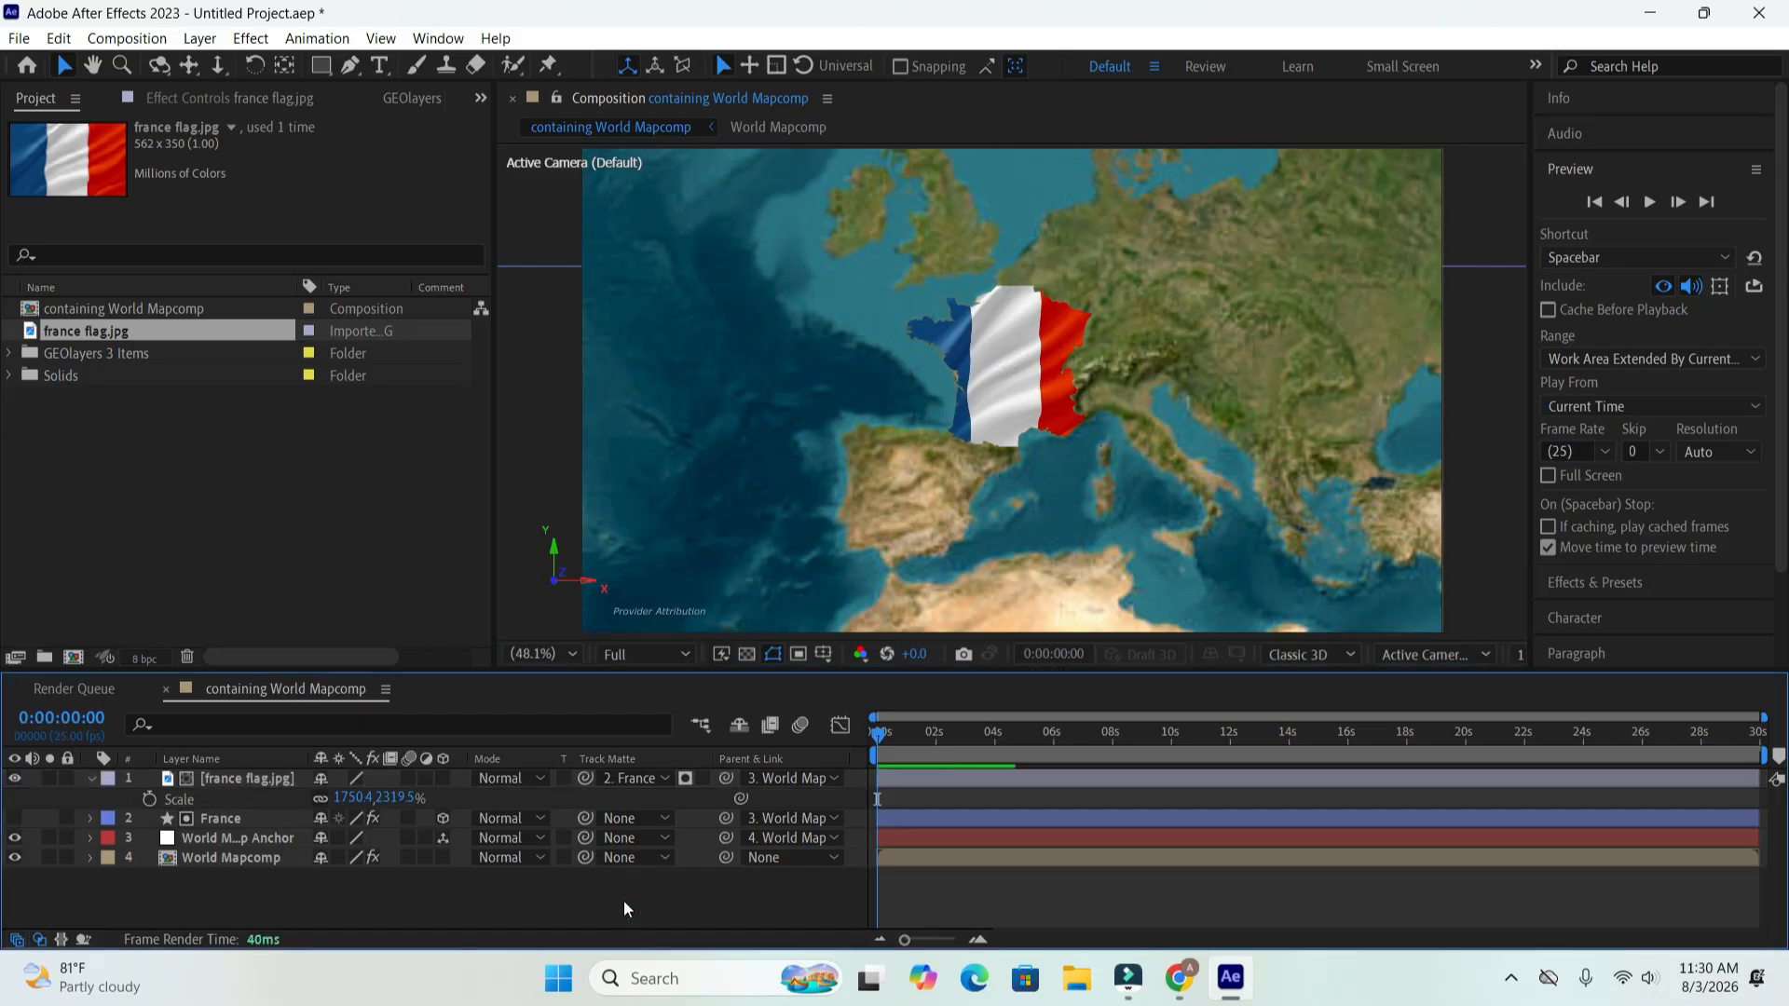
{"action": "left_click", "coordinate": [249, 779]}
{"action": "left_click", "coordinate": [459, 894]}
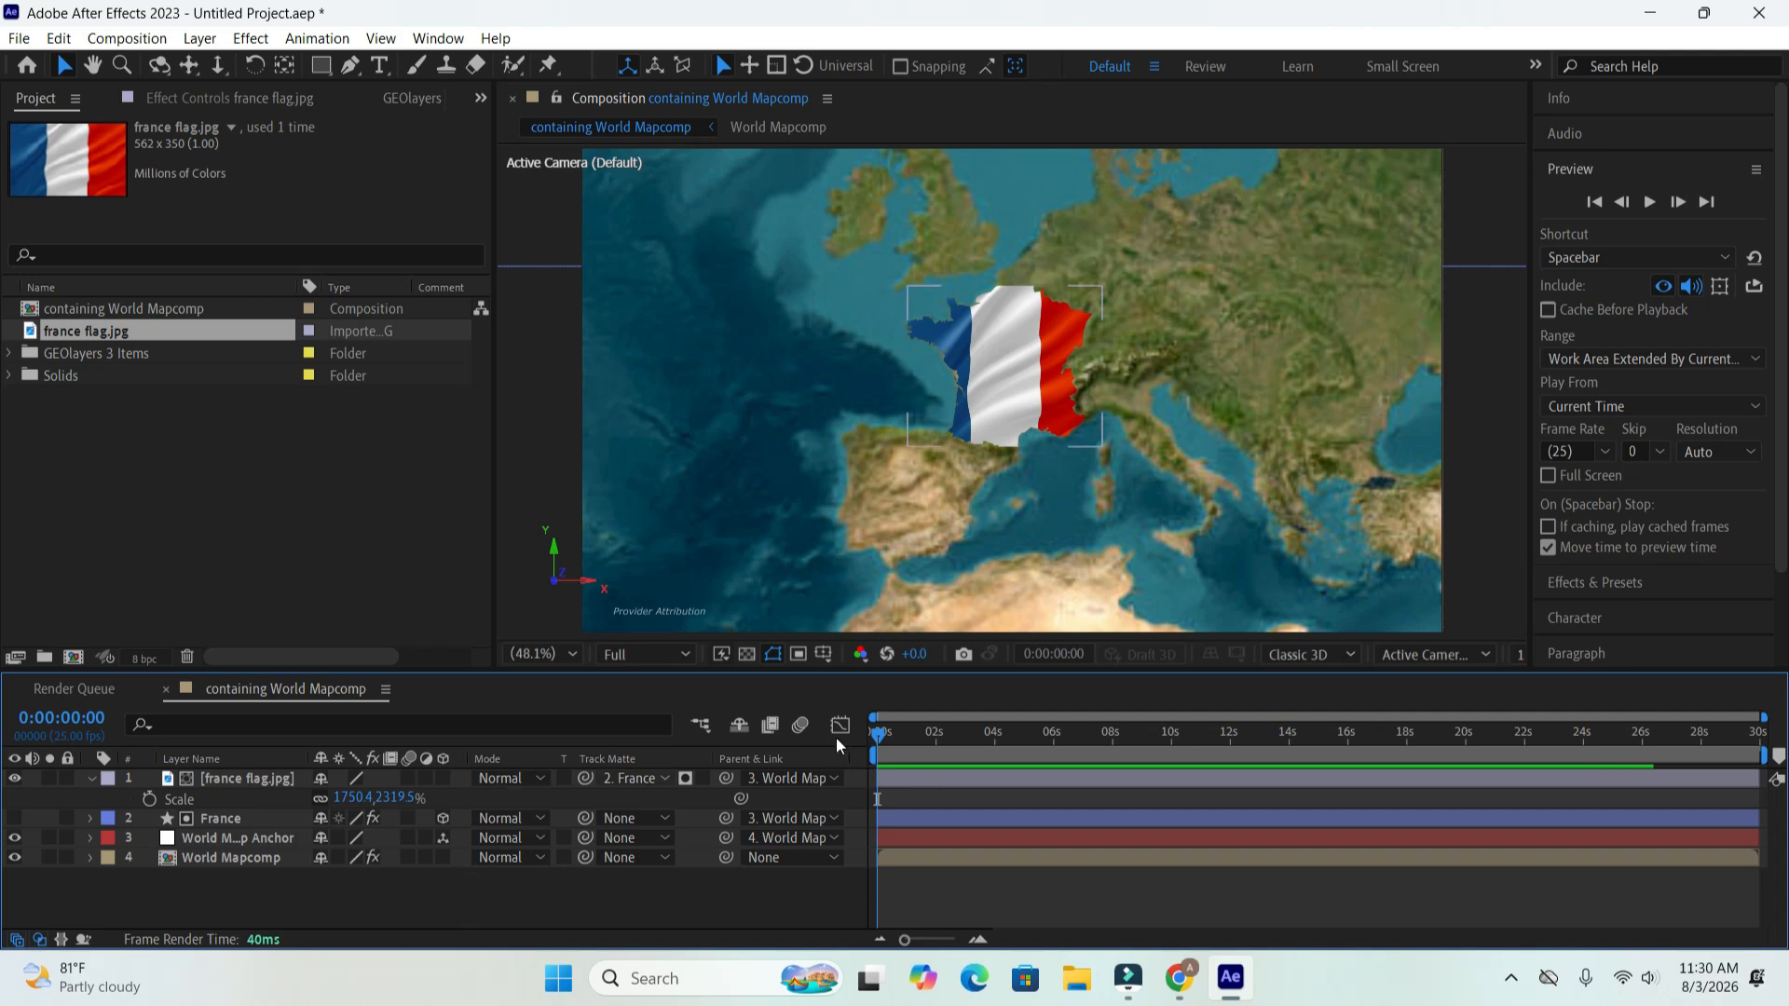
{"action": "left_click", "coordinate": [91, 779]}
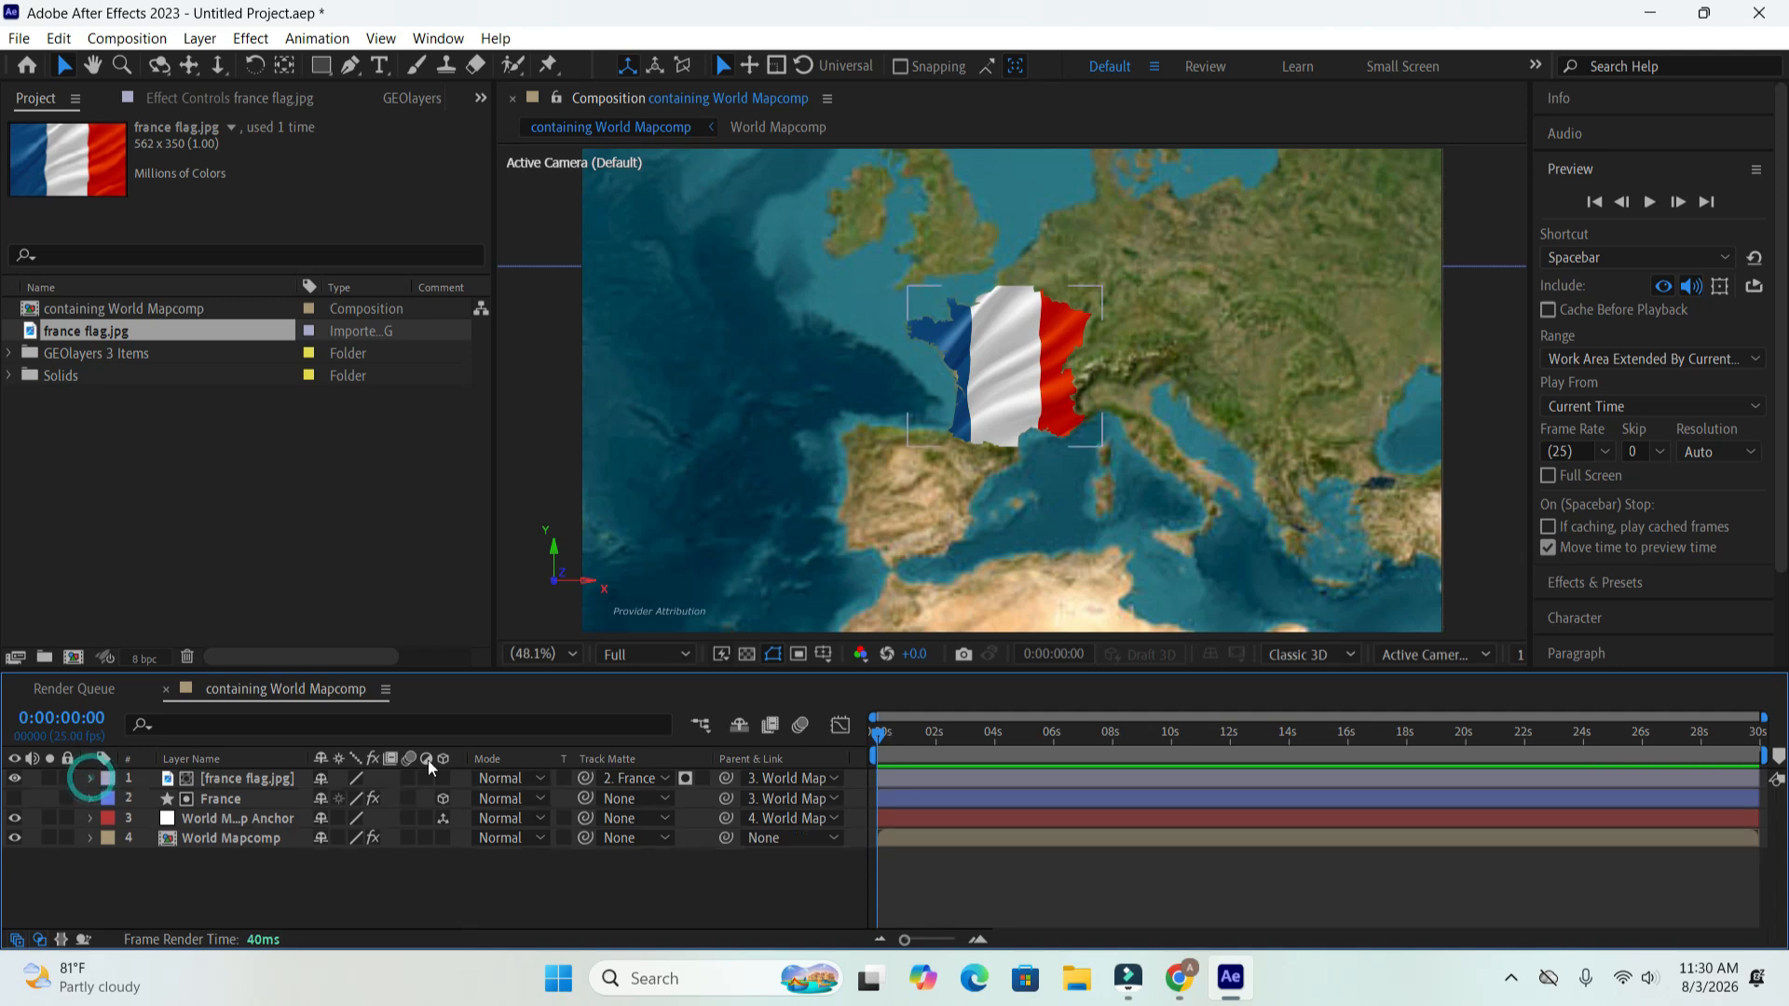
- Duplicate the France matte layer and make the copy visible
{"action": "left_click", "coordinate": [243, 800]}
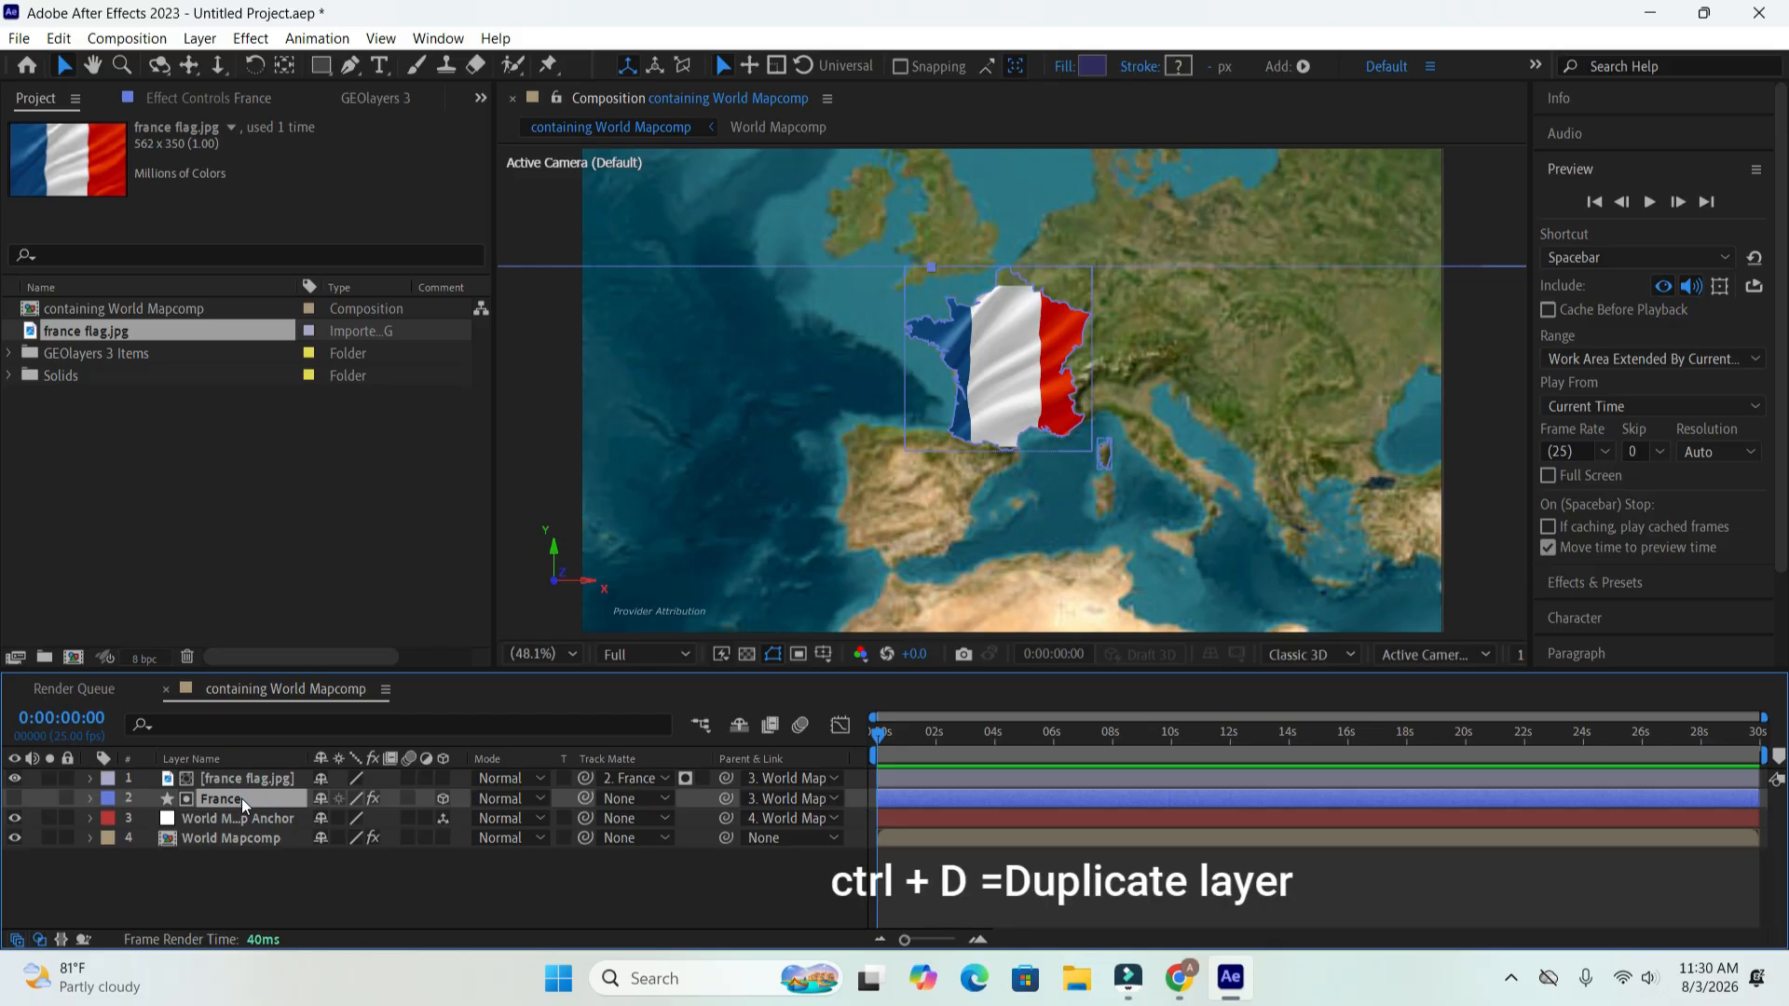
{"action": "key", "text": "ctrl+d"}
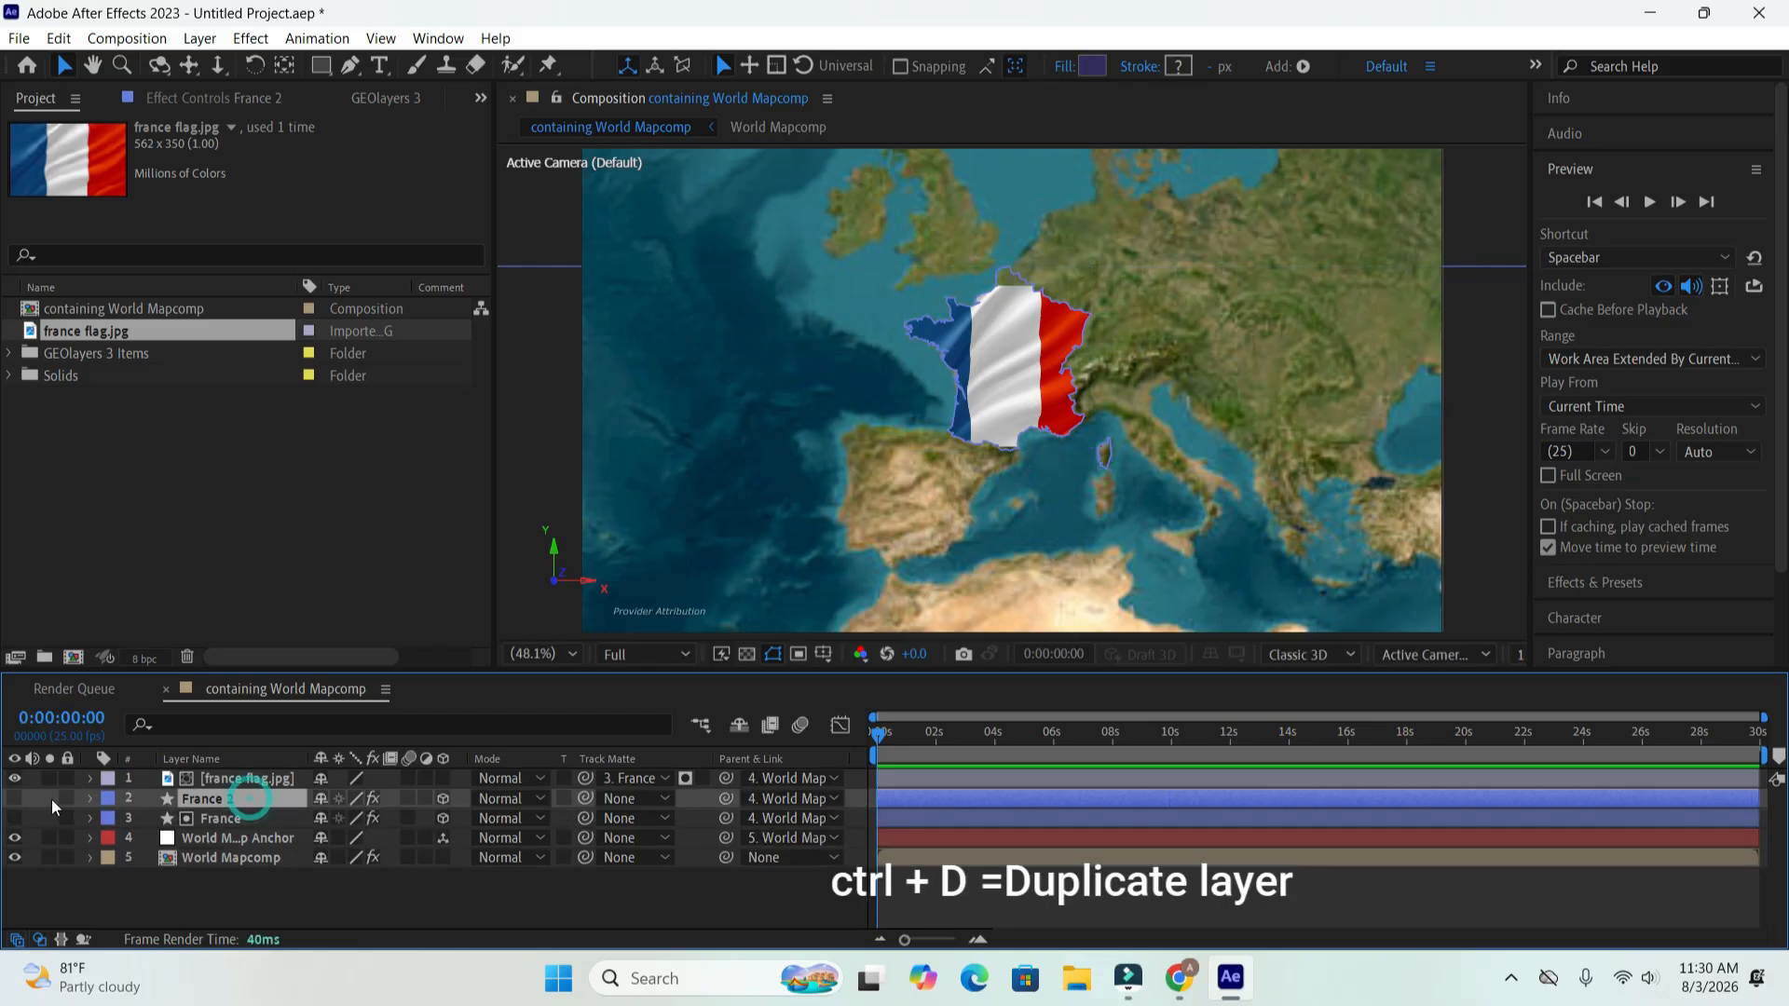
{"action": "left_click", "coordinate": [15, 798]}
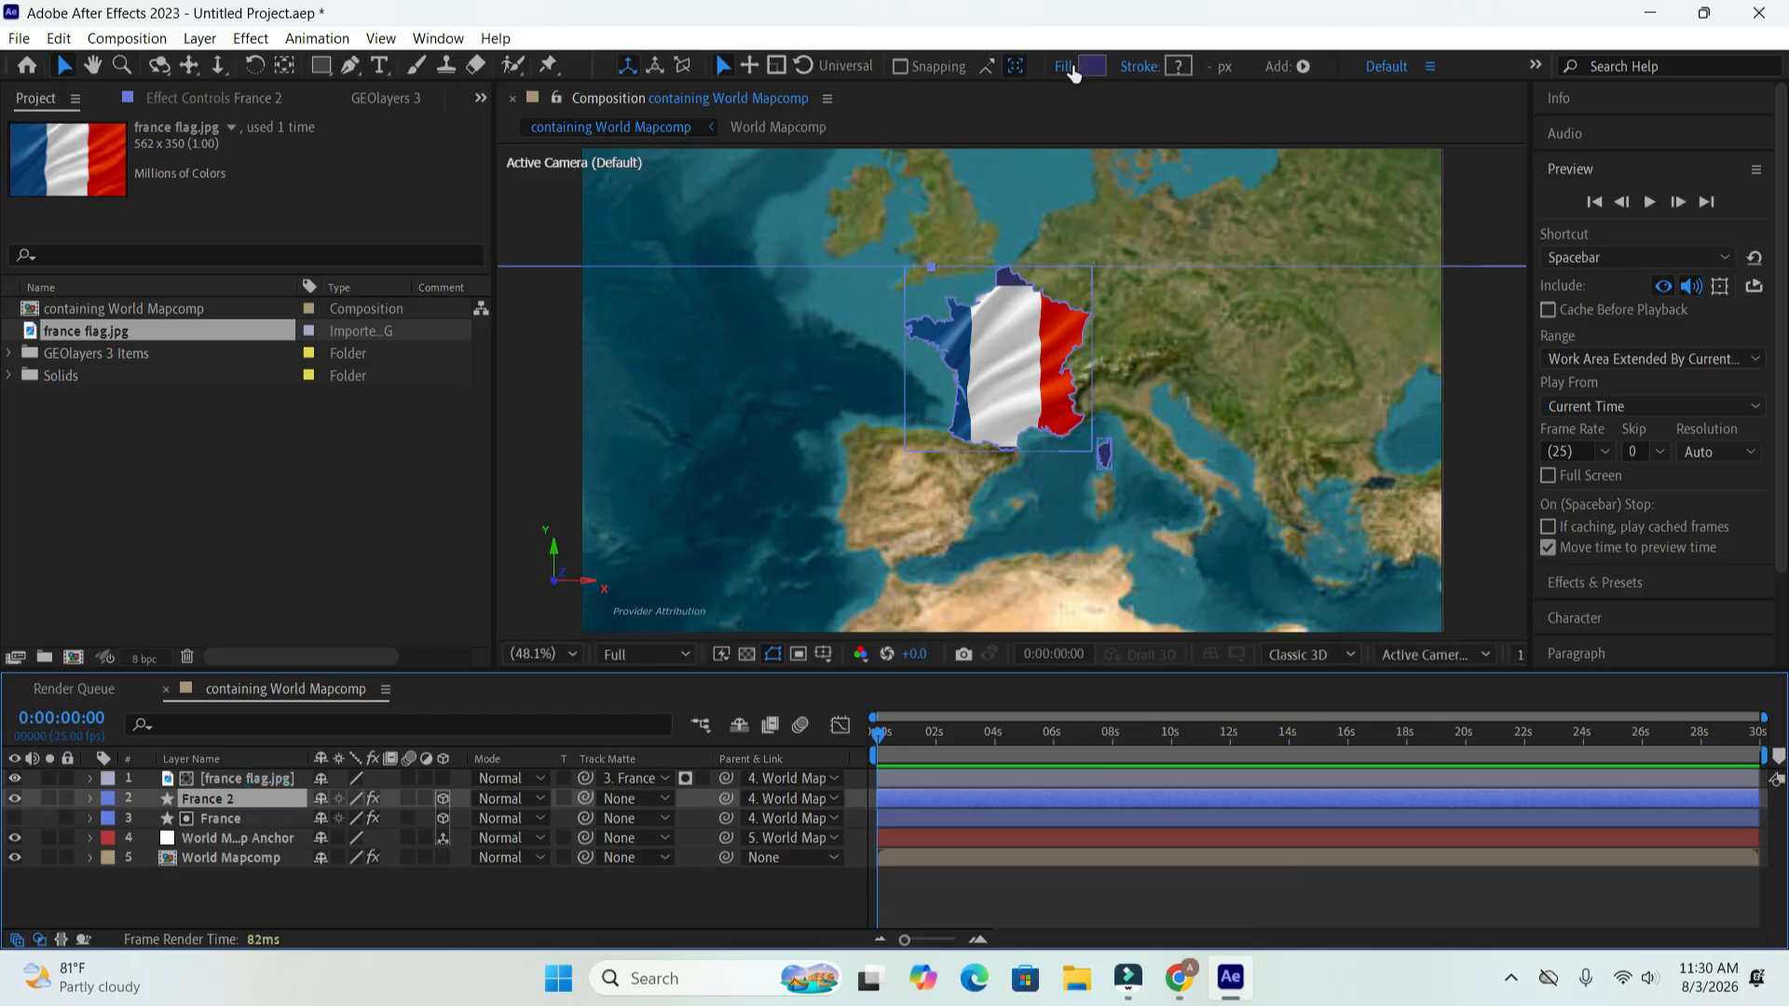
- Set the fill of the duplicated France shape to None
{"action": "left_click", "coordinate": [1069, 67]}
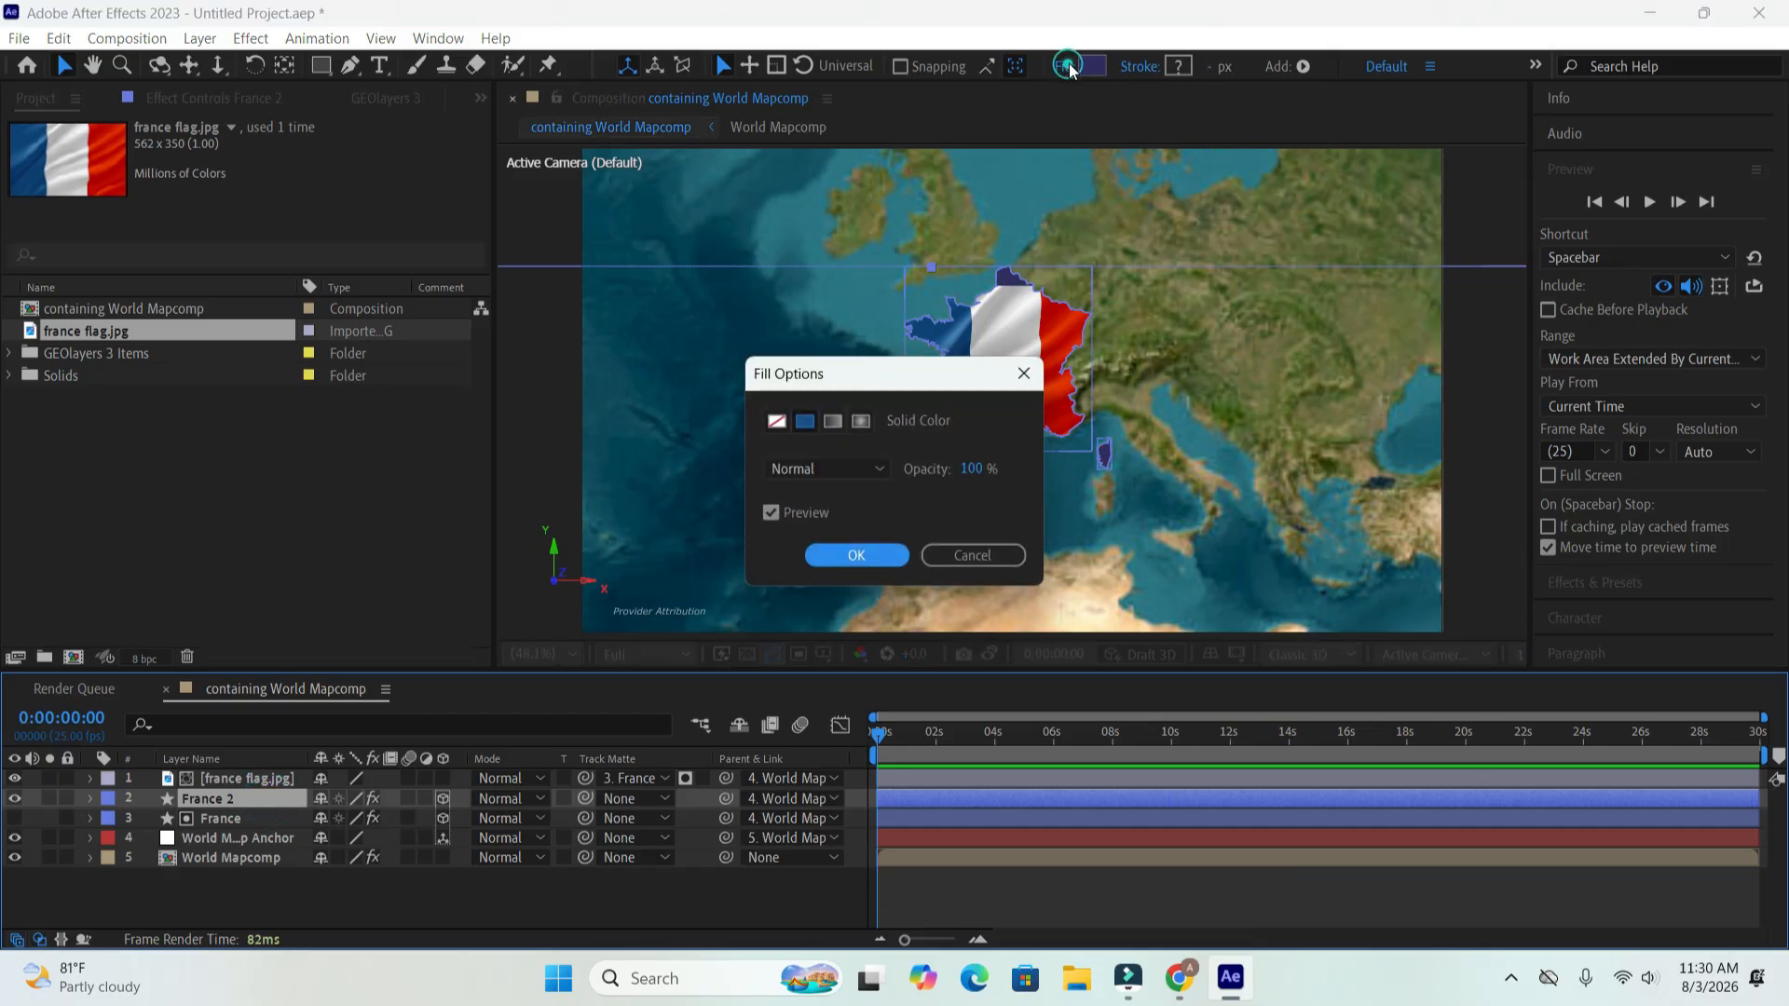
{"action": "left_click", "coordinate": [778, 424]}
{"action": "left_click", "coordinate": [862, 553]}
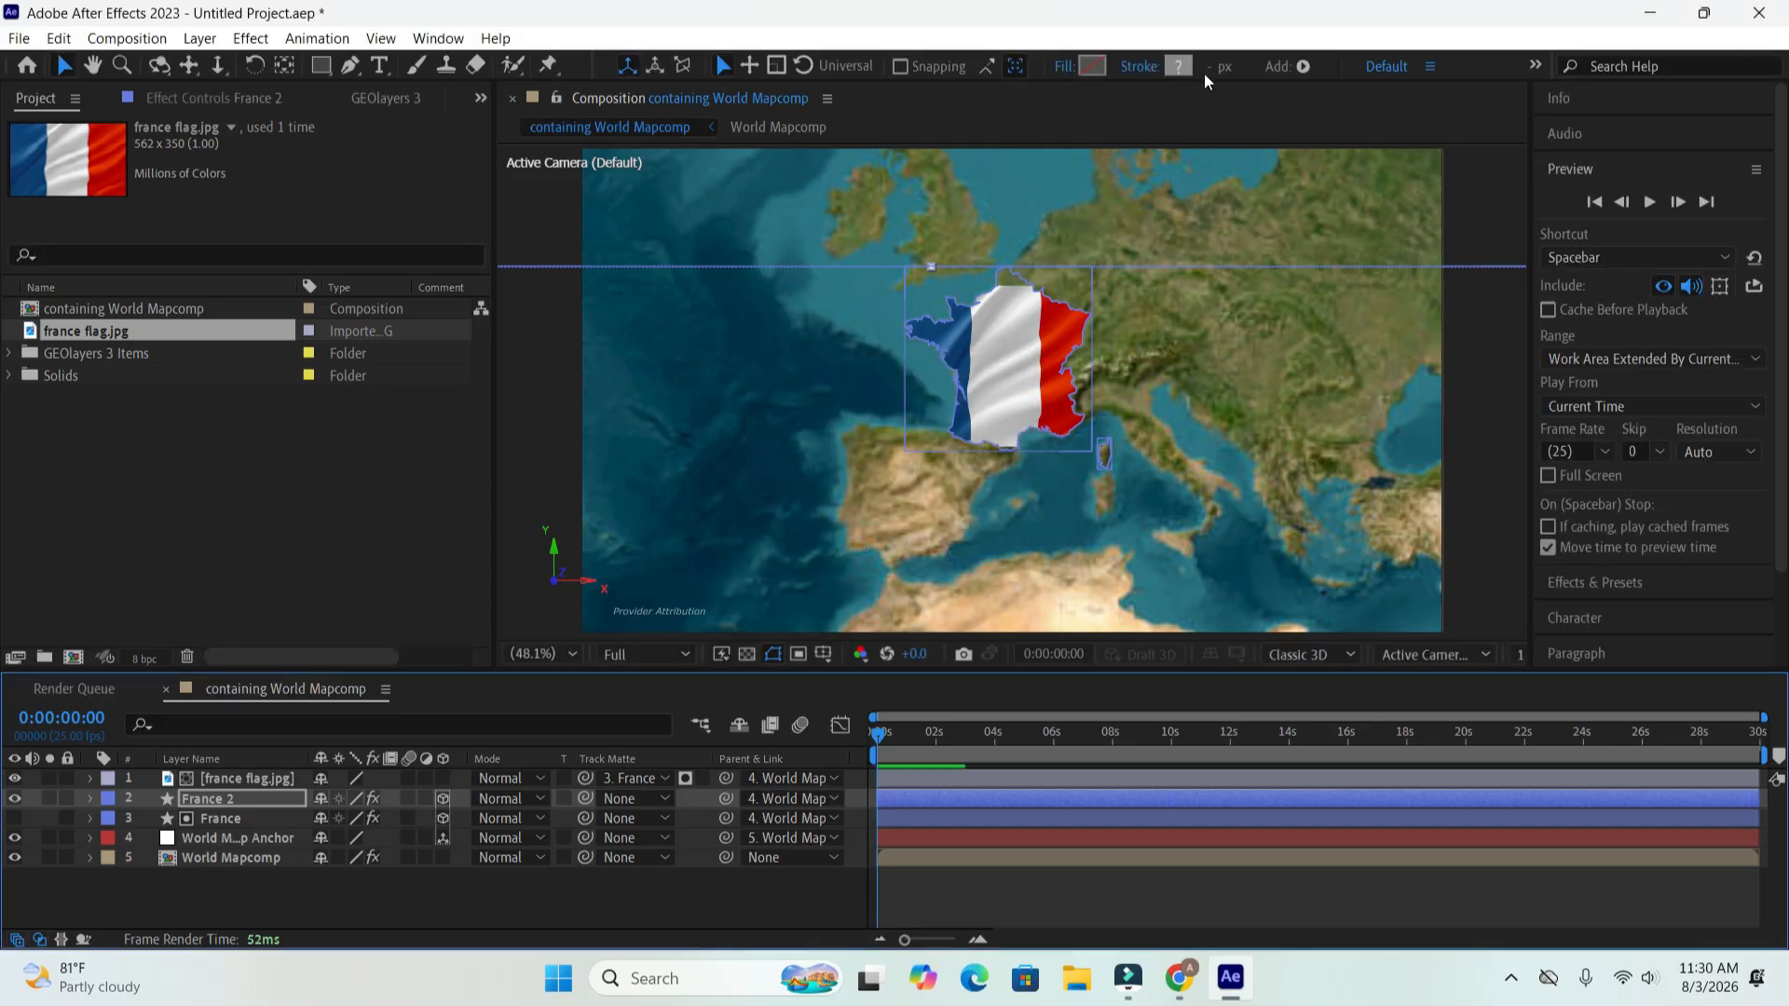
- Add a white stroke to the duplicated France shape, set its width to 11 px, and collapse and deselect the layer
{"action": "left_click", "coordinate": [1305, 68]}
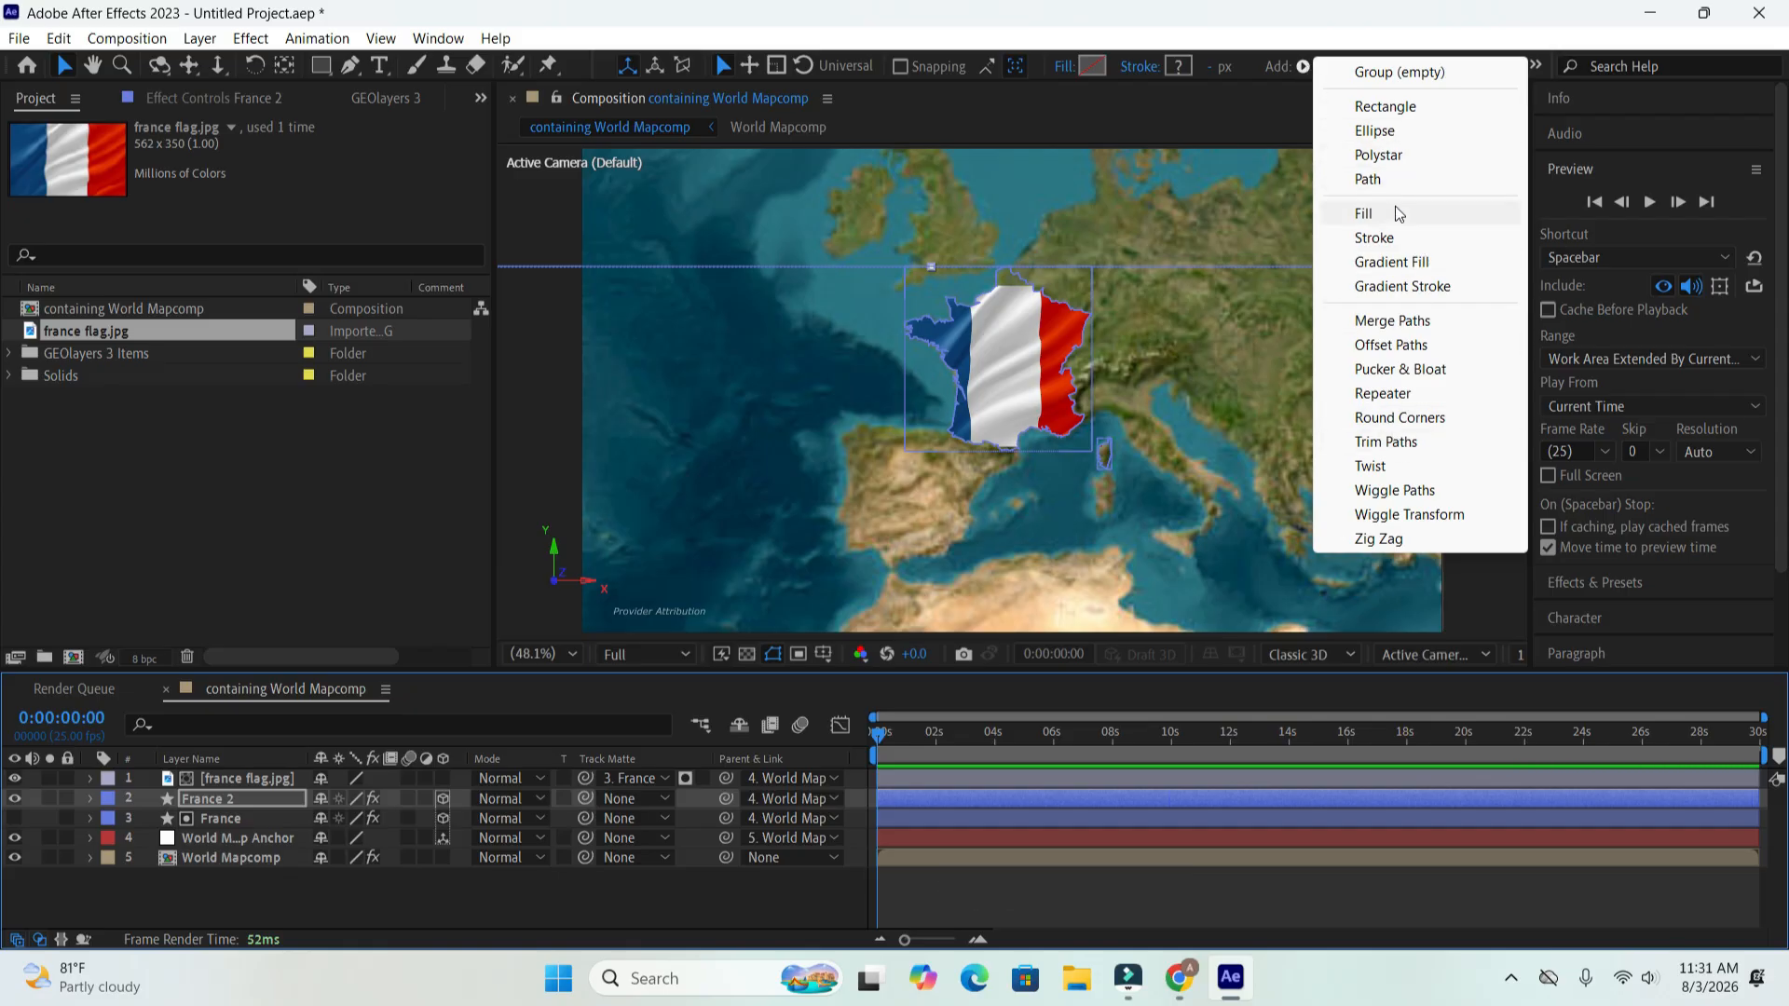
{"action": "left_click", "coordinate": [1395, 239]}
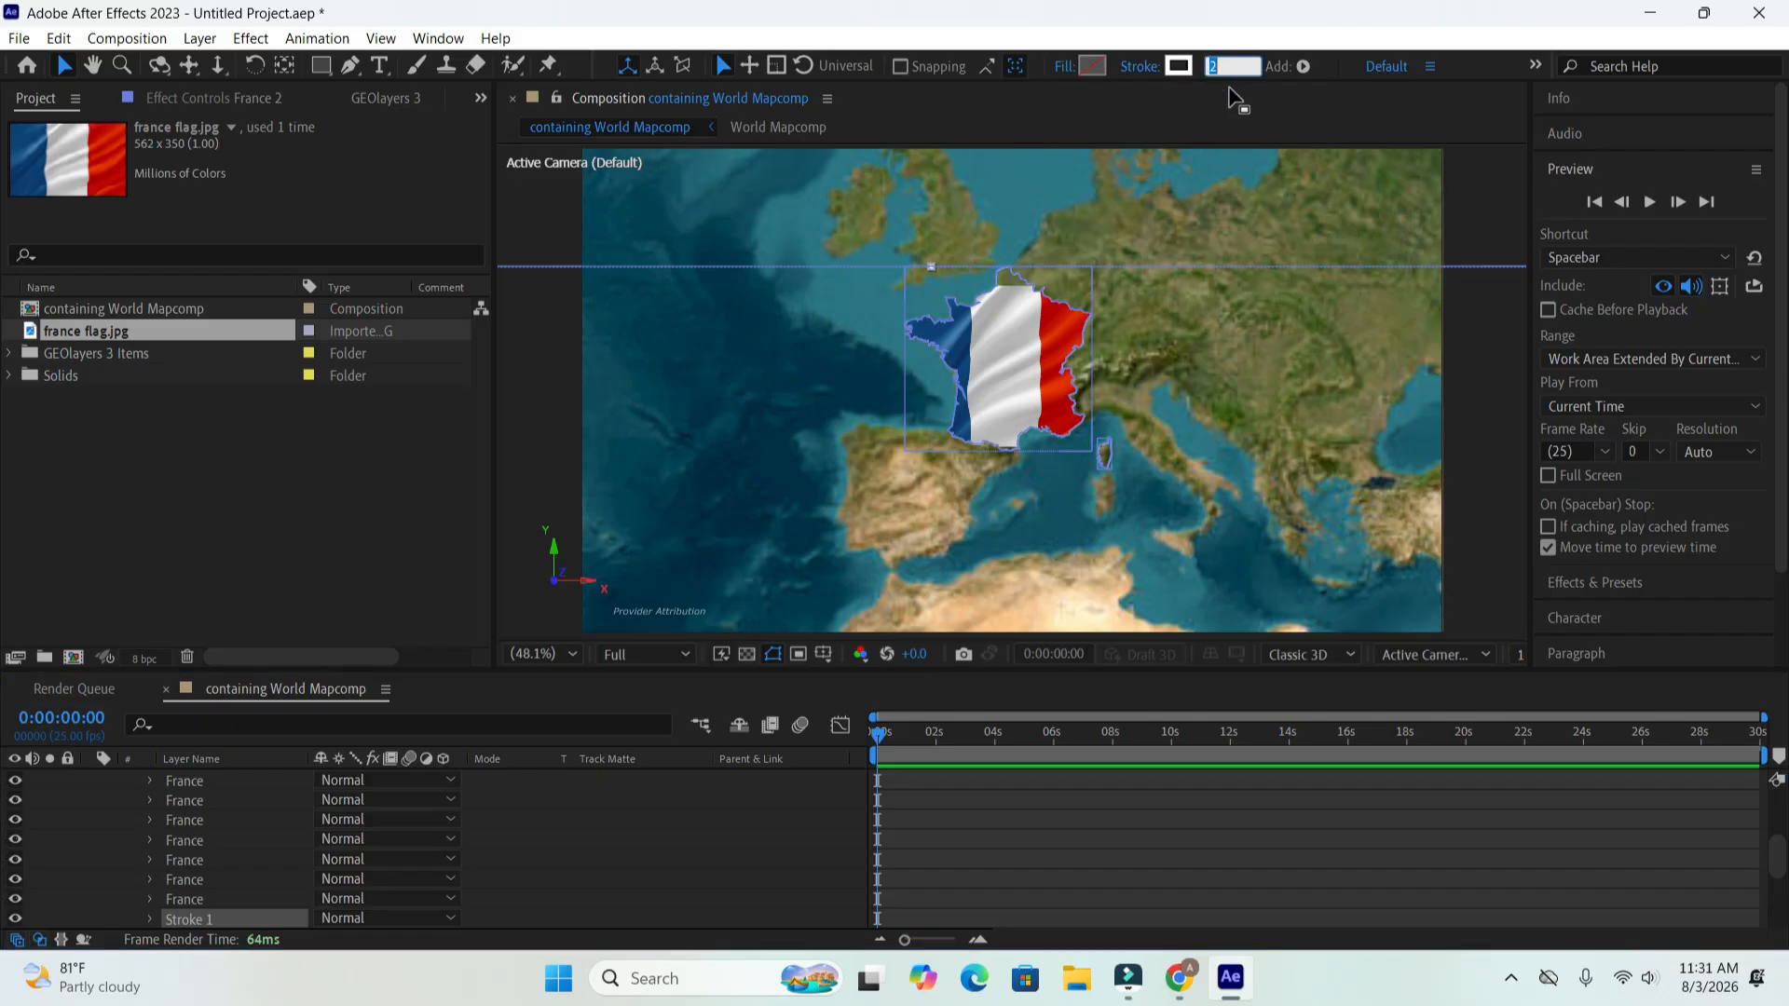
{"action": "key", "text": "Return"}
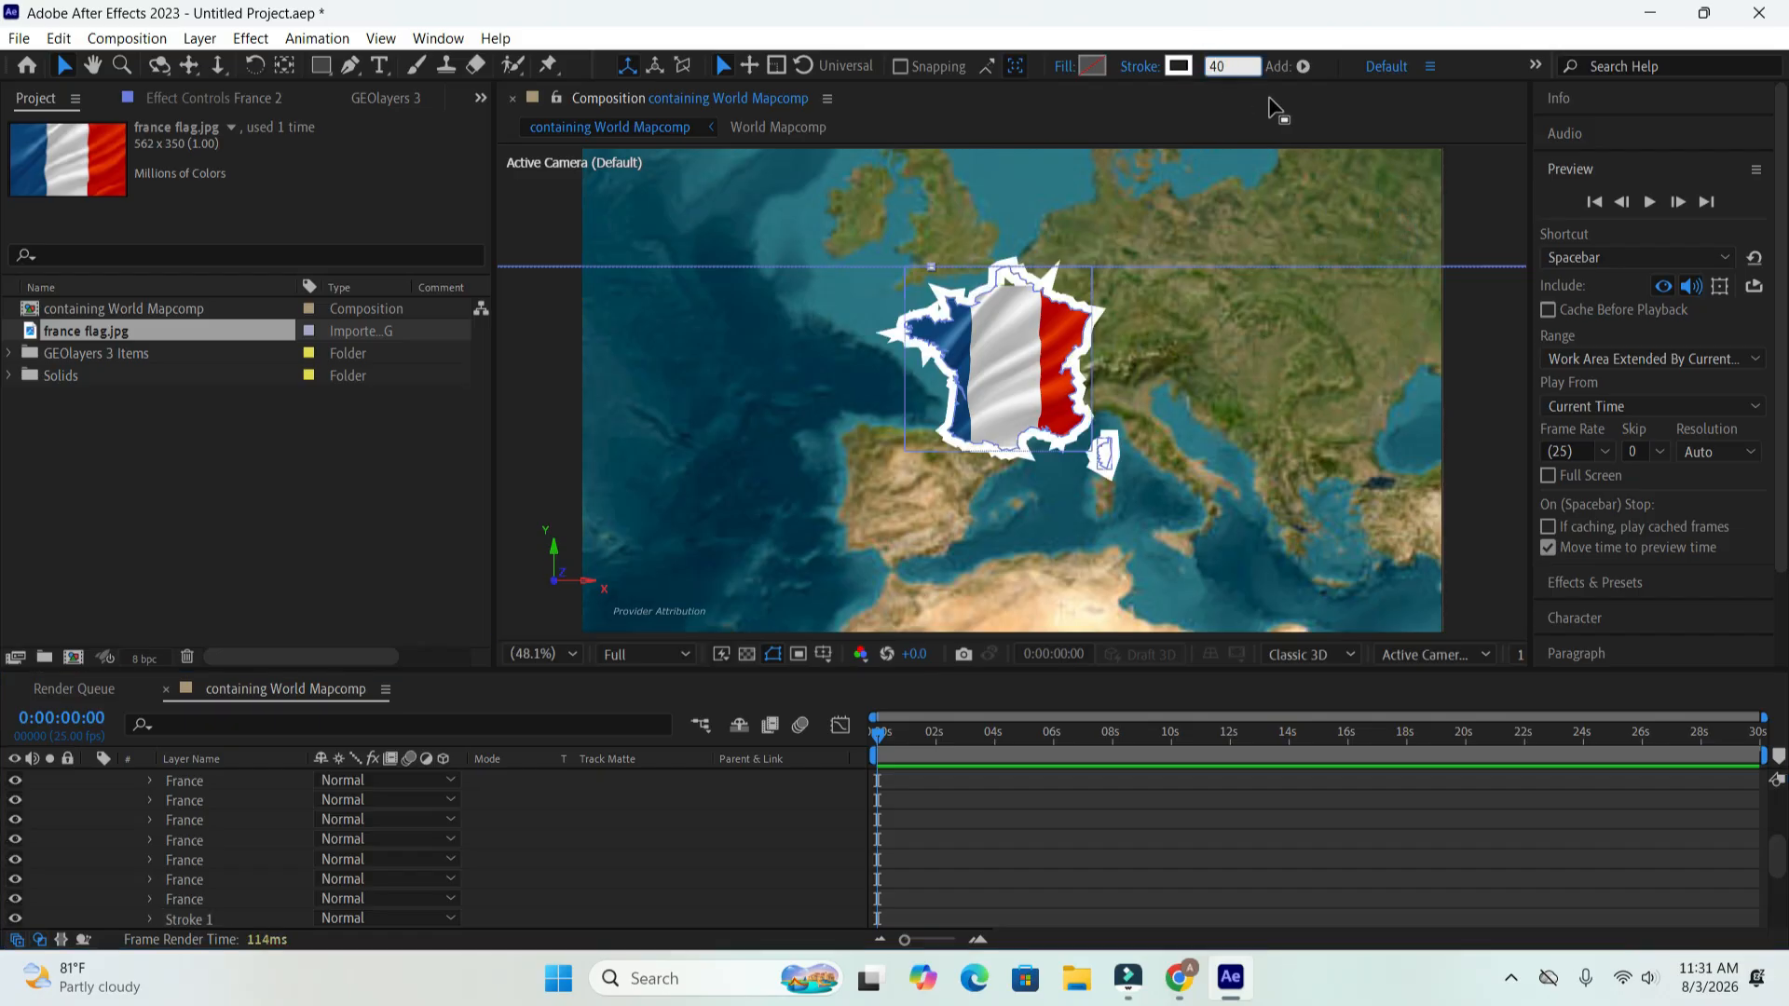
{"action": "left_click", "coordinate": [1220, 97]}
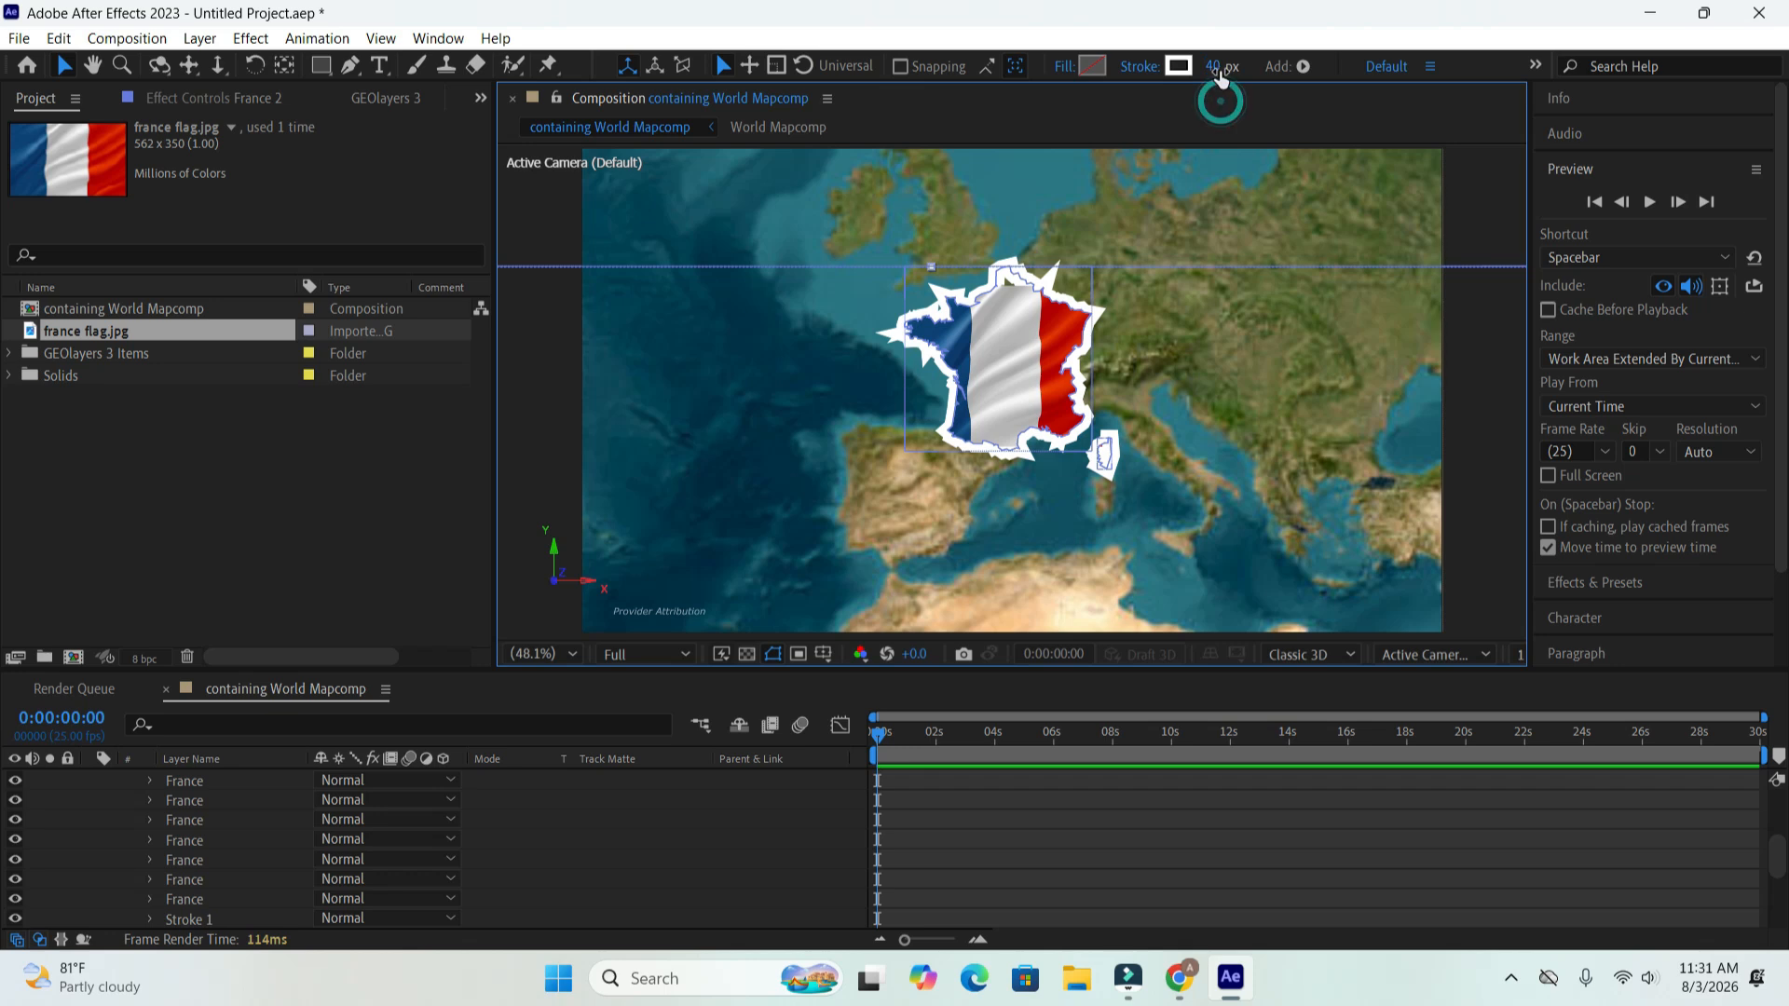
{"action": "mouse_move", "coordinate": [1213, 66]}
{"action": "left_mouse_down"}
{"action": "mouse_move", "coordinate": [1153, 70]}
{"action": "mouse_move", "coordinate": [1214, 84]}
{"action": "mouse_move", "coordinate": [1176, 68]}
{"action": "left_mouse_up"}
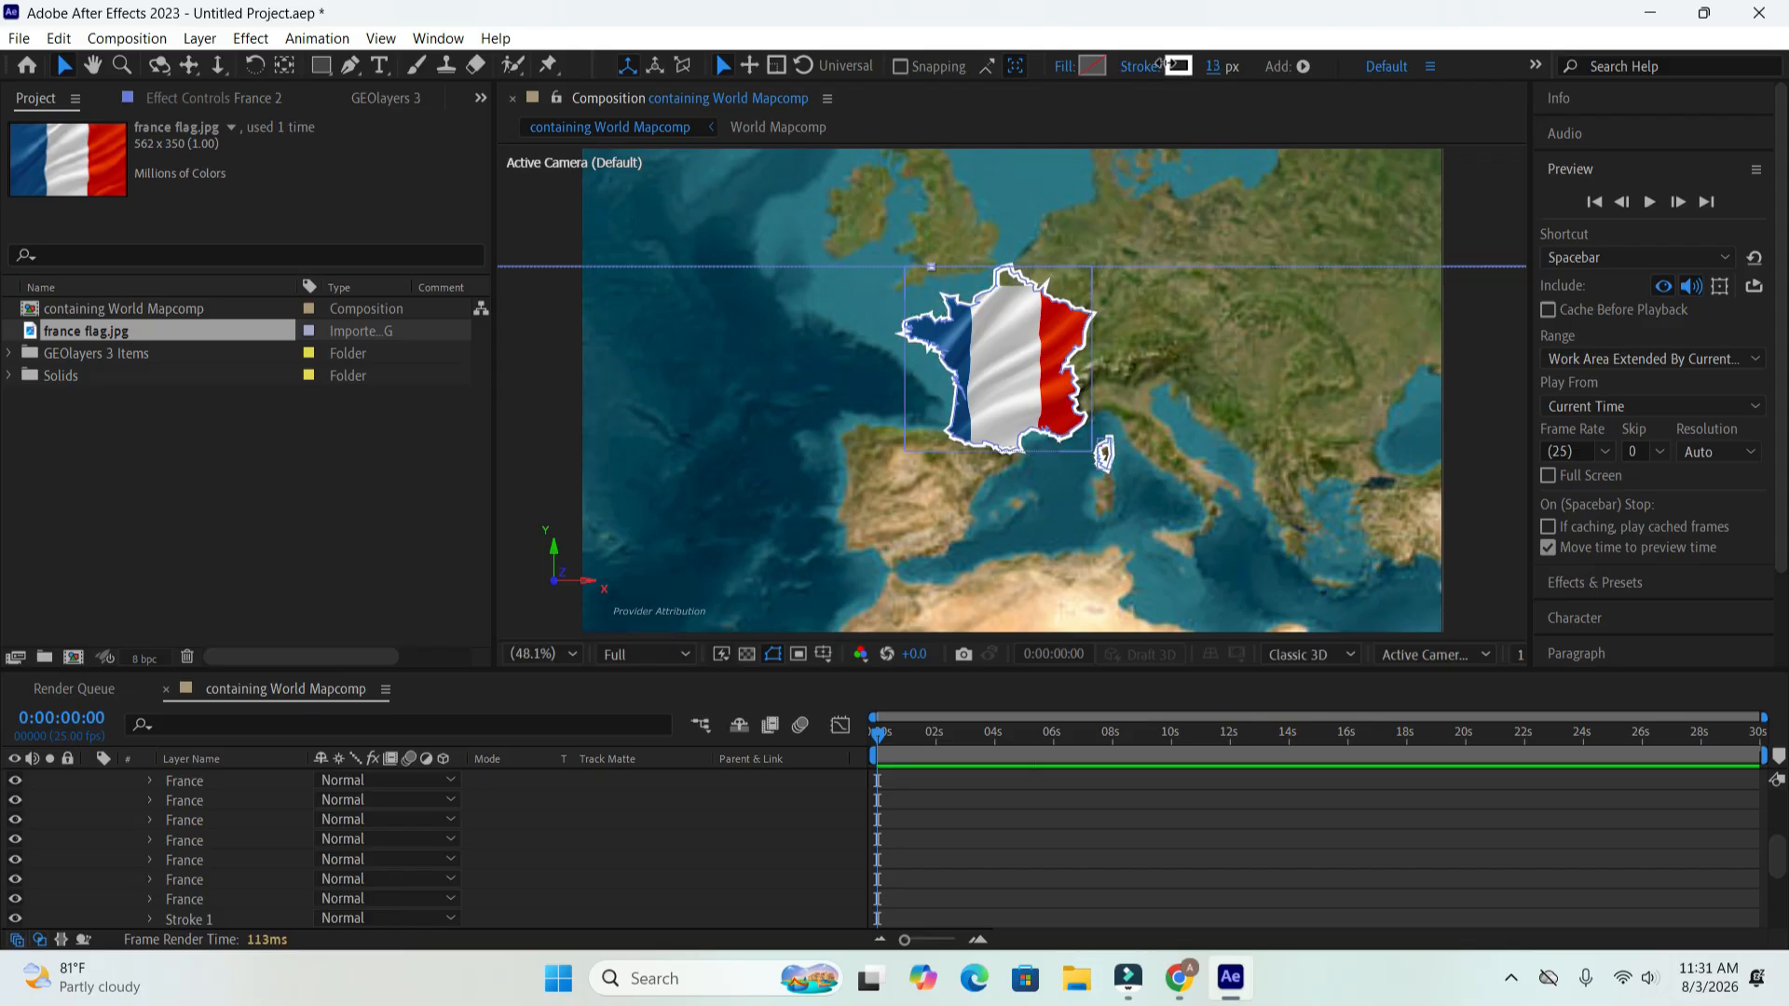
{"action": "left_click_drag", "start_coordinate": [1158, 62], "coordinate": [1156, 62]}
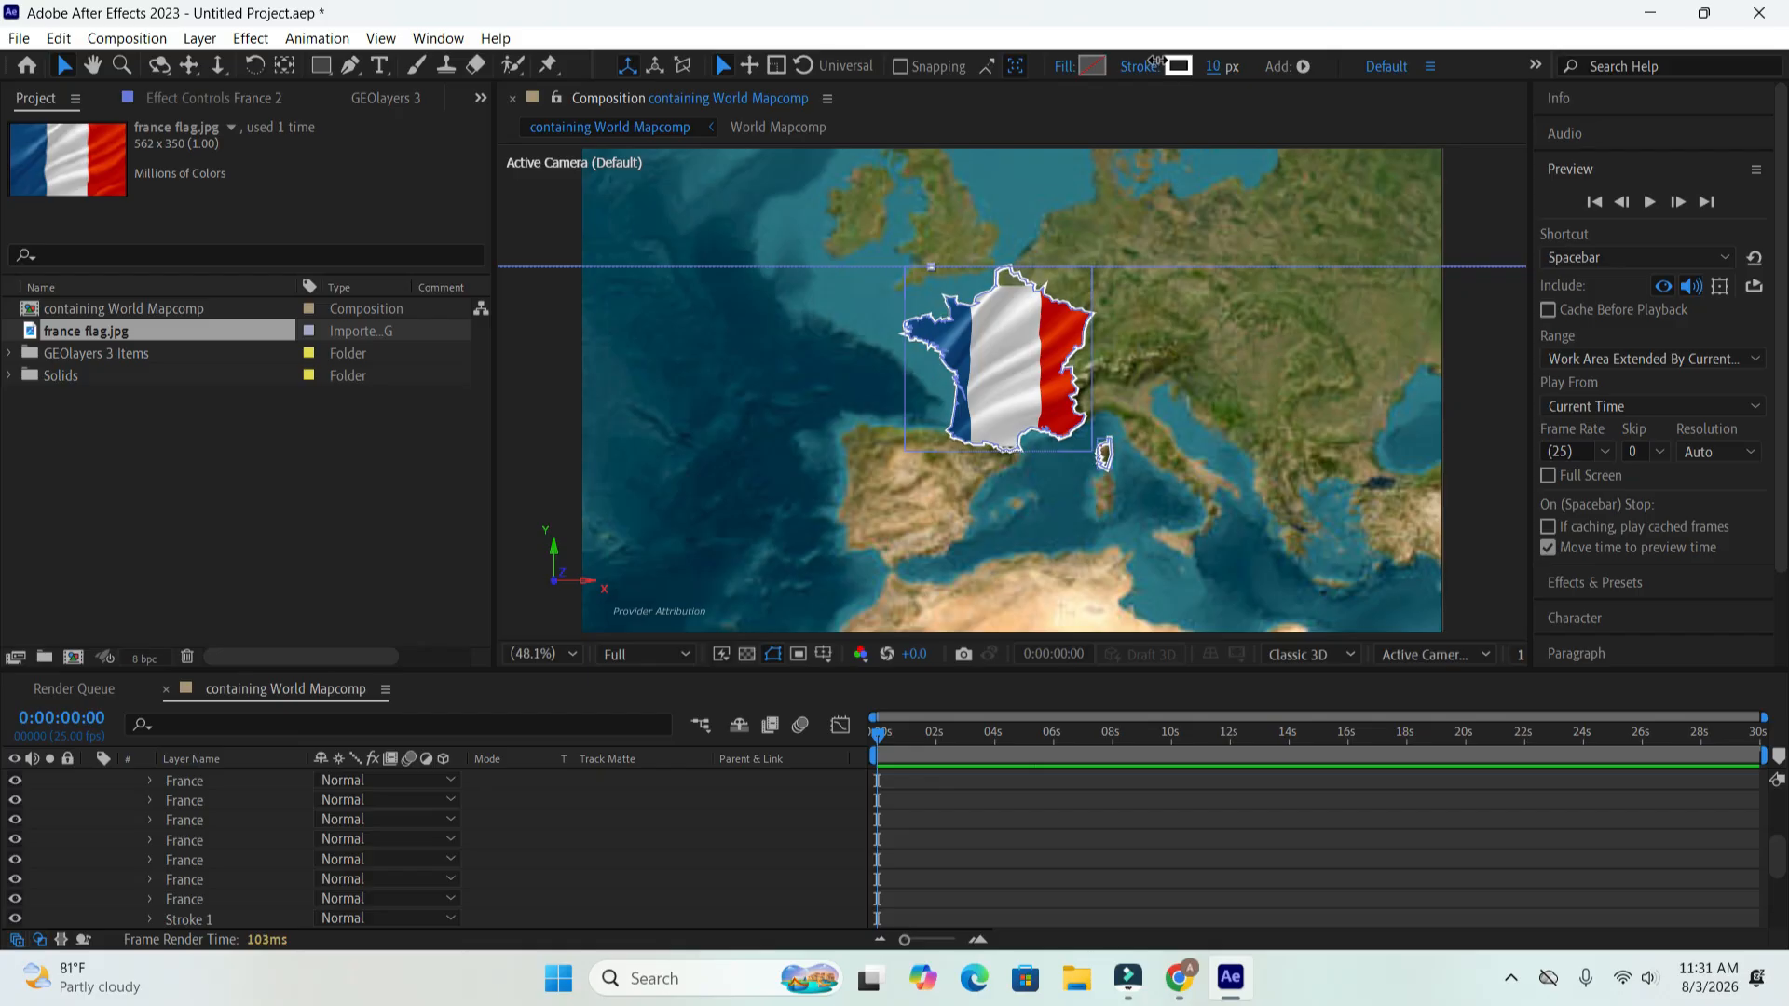
{"action": "scroll", "coordinate": [147, 855], "scroll_direction": "up", "scroll_amount": 3}
{"action": "scroll", "coordinate": [112, 848], "scroll_direction": "down", "scroll_amount": 2}
{"action": "scroll", "coordinate": [114, 836], "scroll_direction": "up", "scroll_amount": 2}
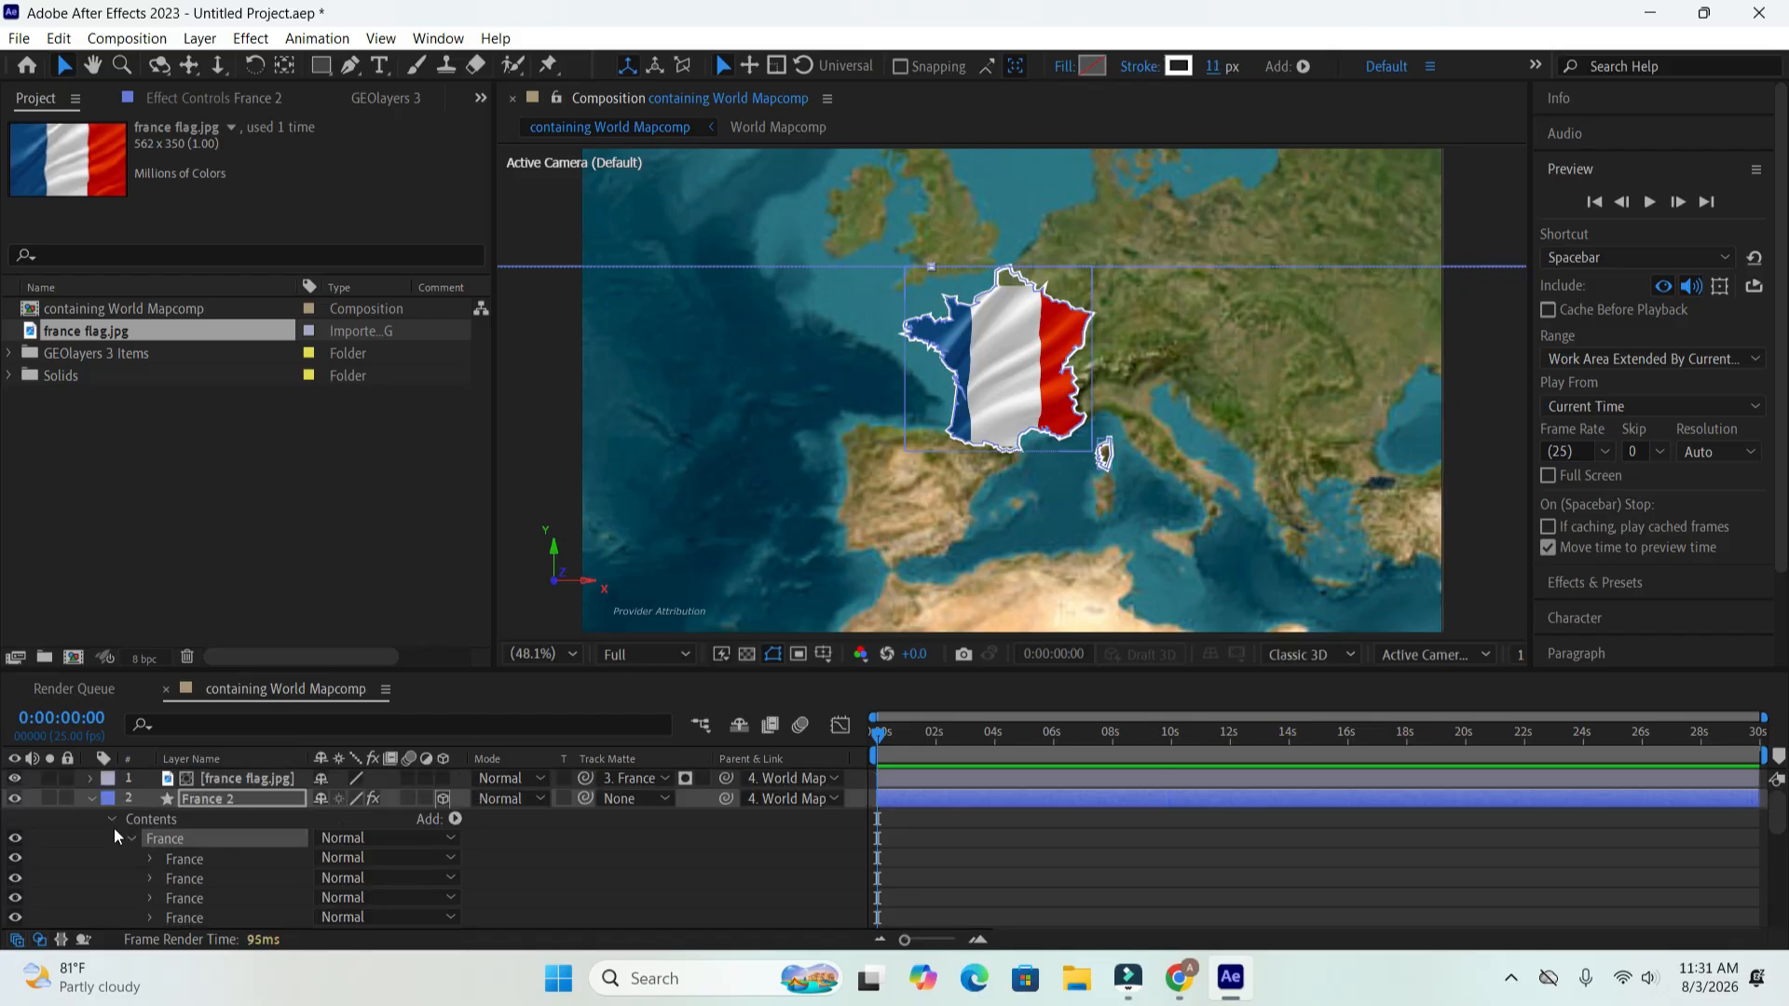
{"action": "left_click", "coordinate": [91, 799]}
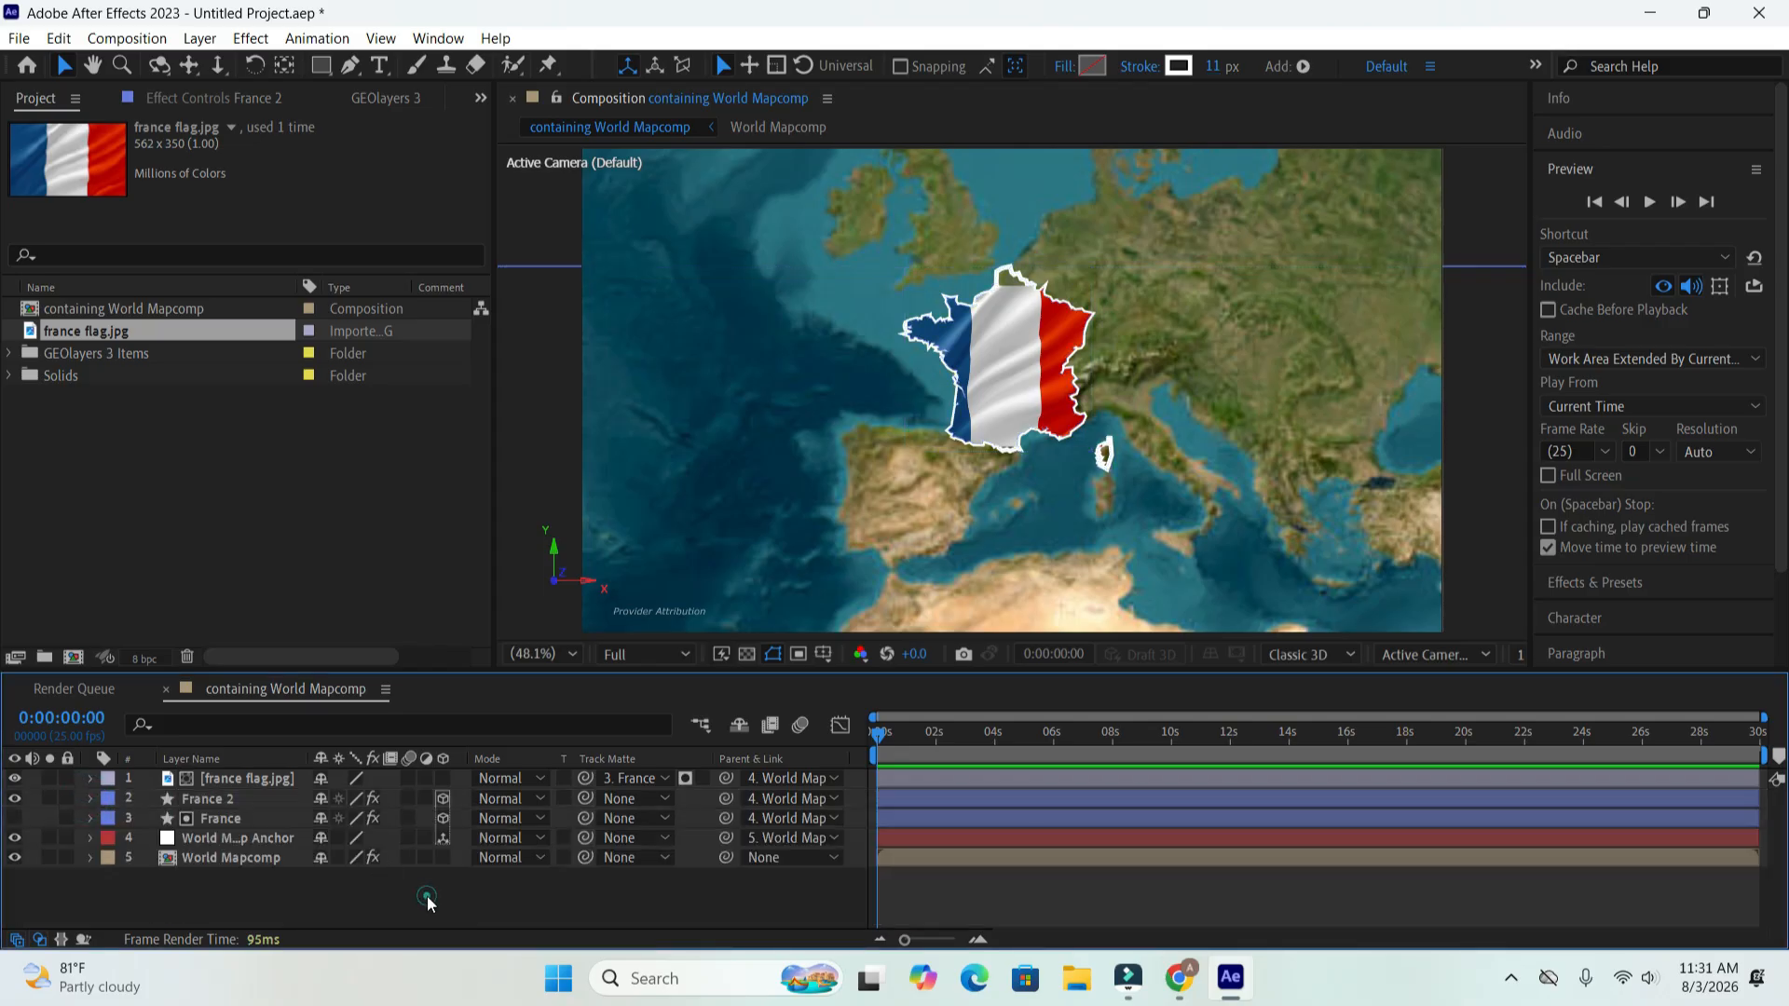
{"action": "left_click", "coordinate": [427, 897]}
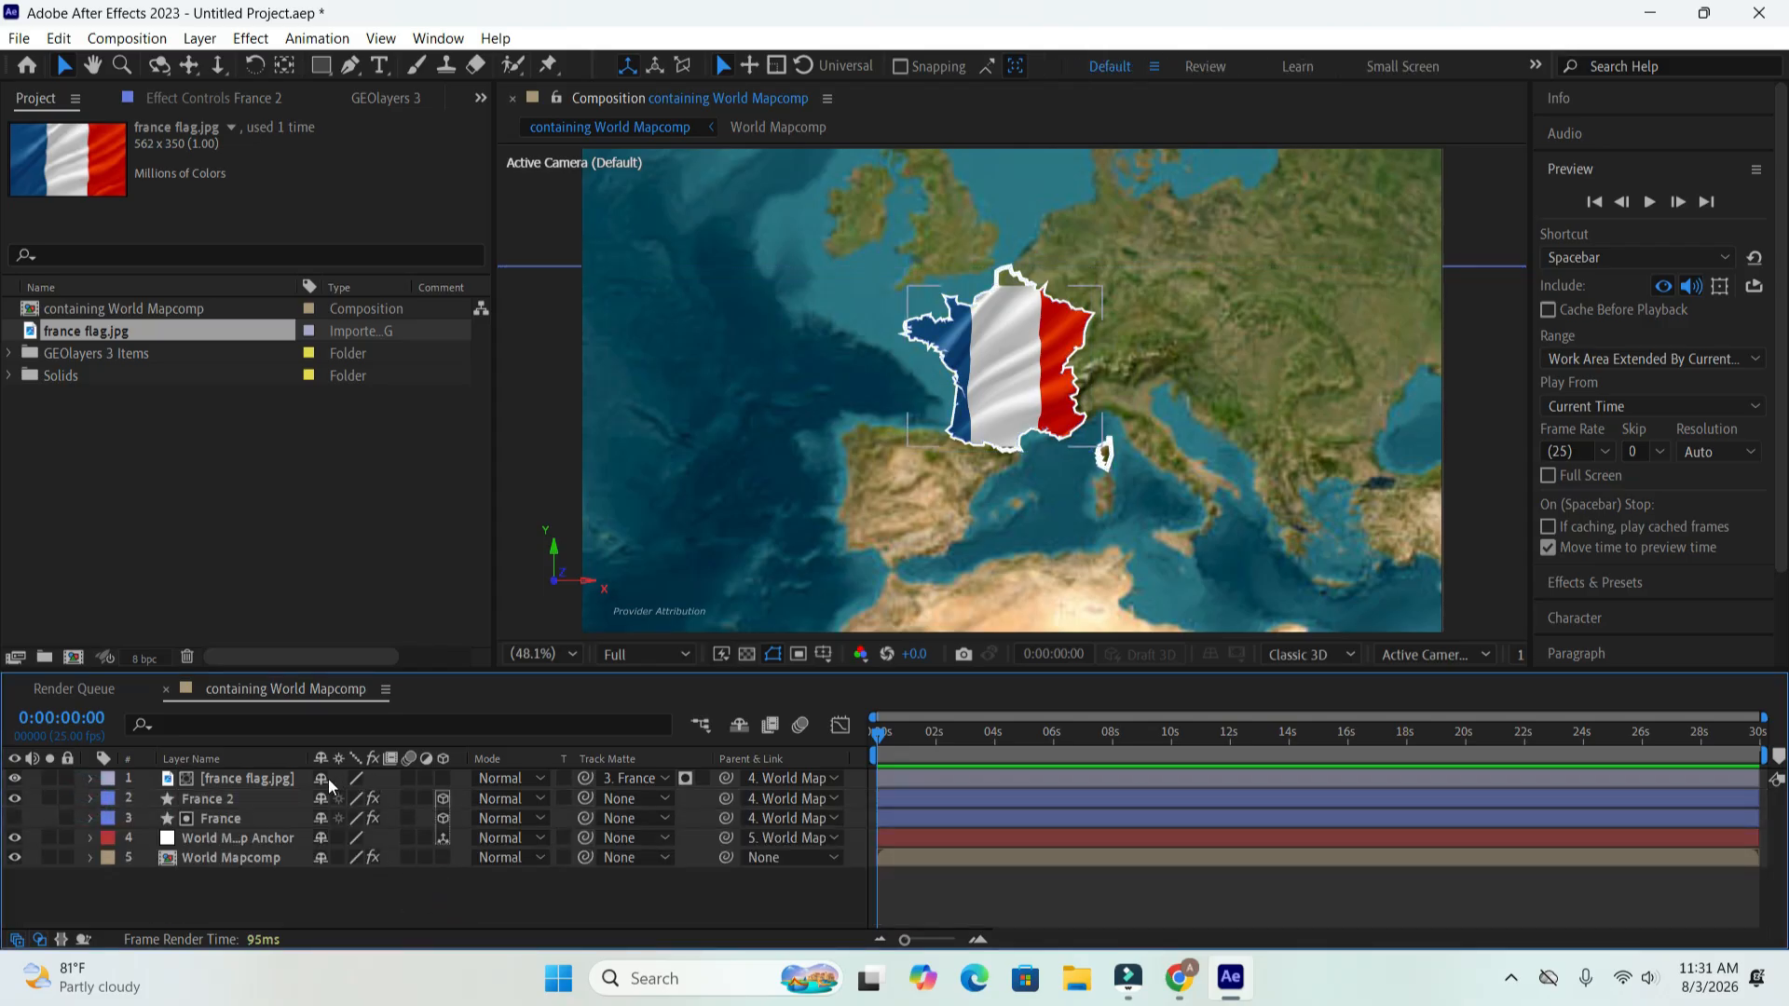
- Zoom the World Mapcomp view out in GEOlayers 3 so the frame takes in more of Europe and North Africa around France
{"action": "left_click", "coordinate": [228, 778]}
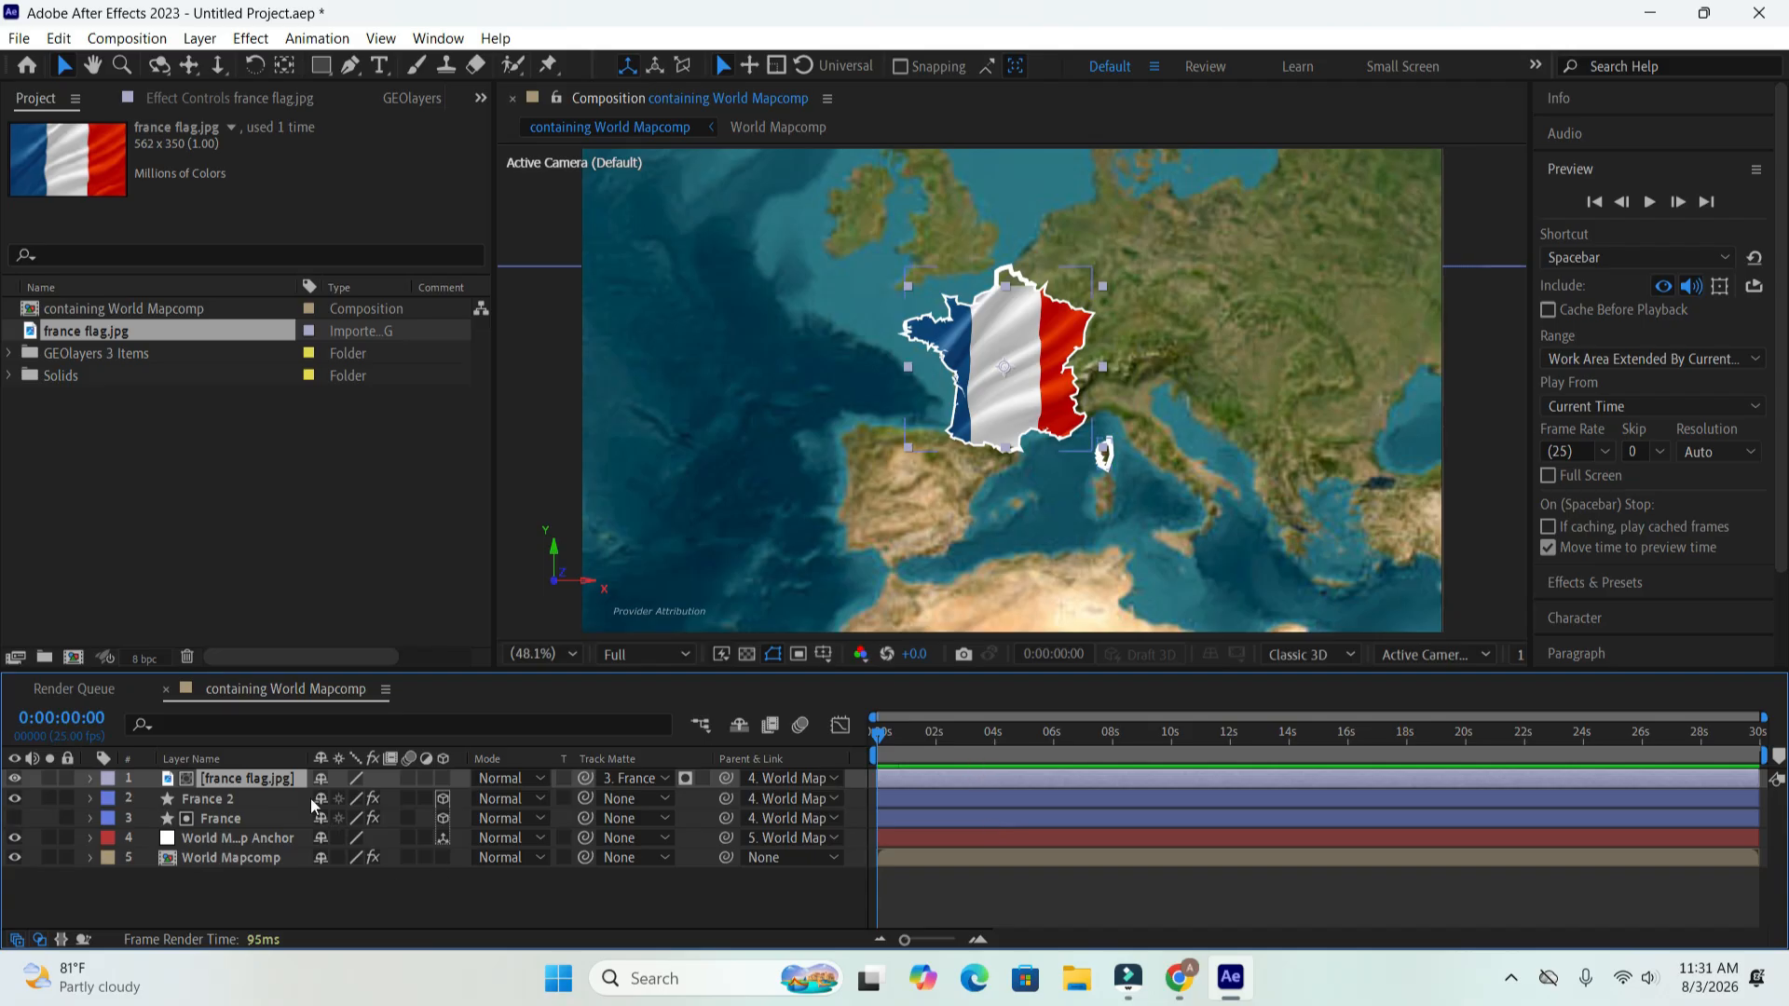
{"action": "left_click", "coordinate": [287, 779]}
{"action": "left_click", "coordinate": [221, 856]}
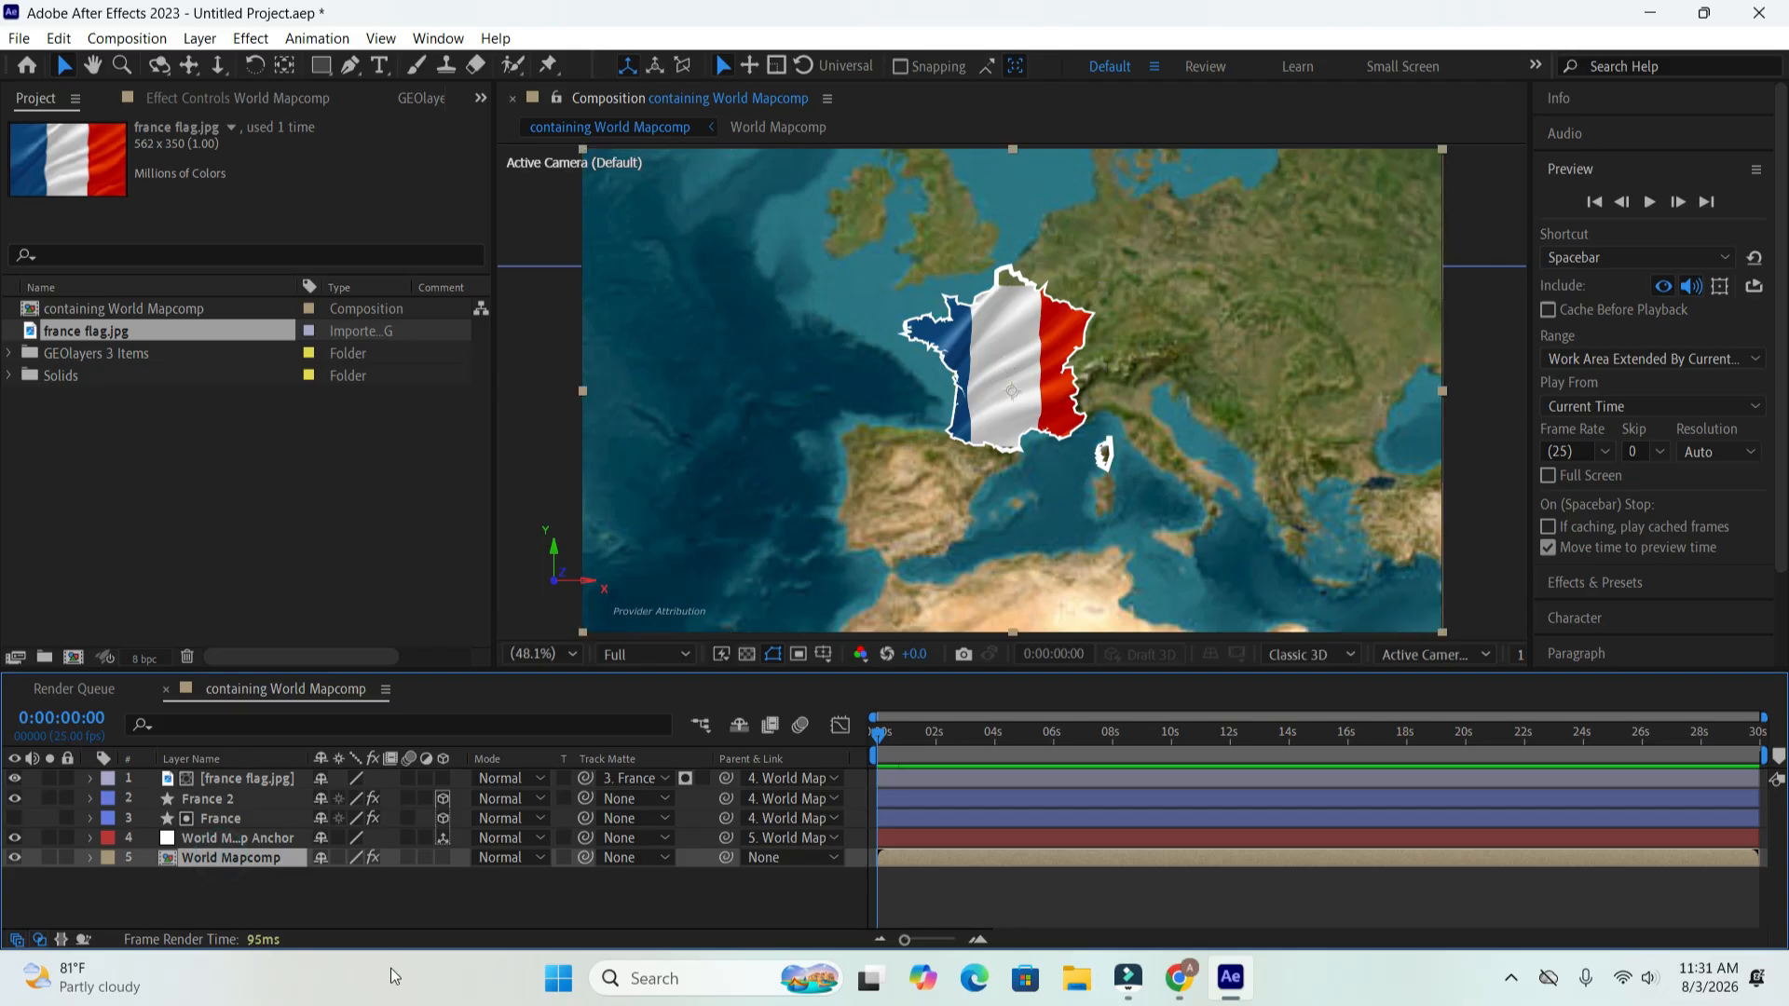
{"action": "left_click", "coordinate": [423, 98]}
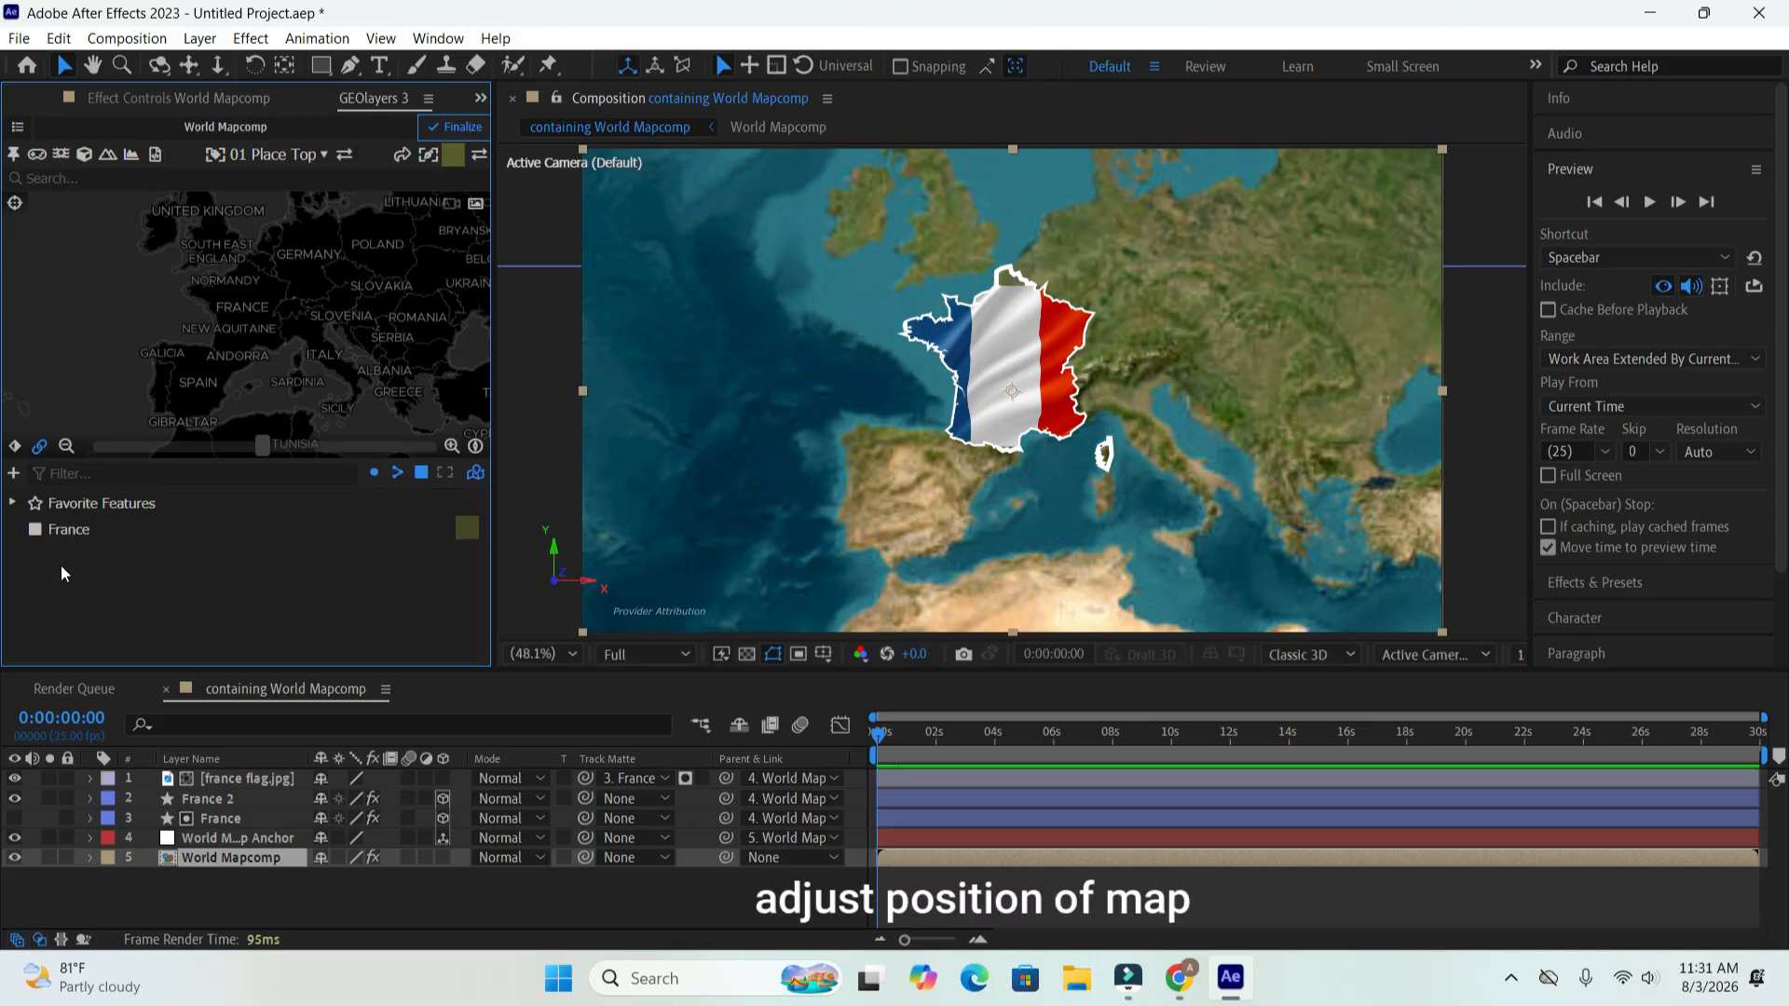
{"action": "left_click", "coordinate": [68, 529]}
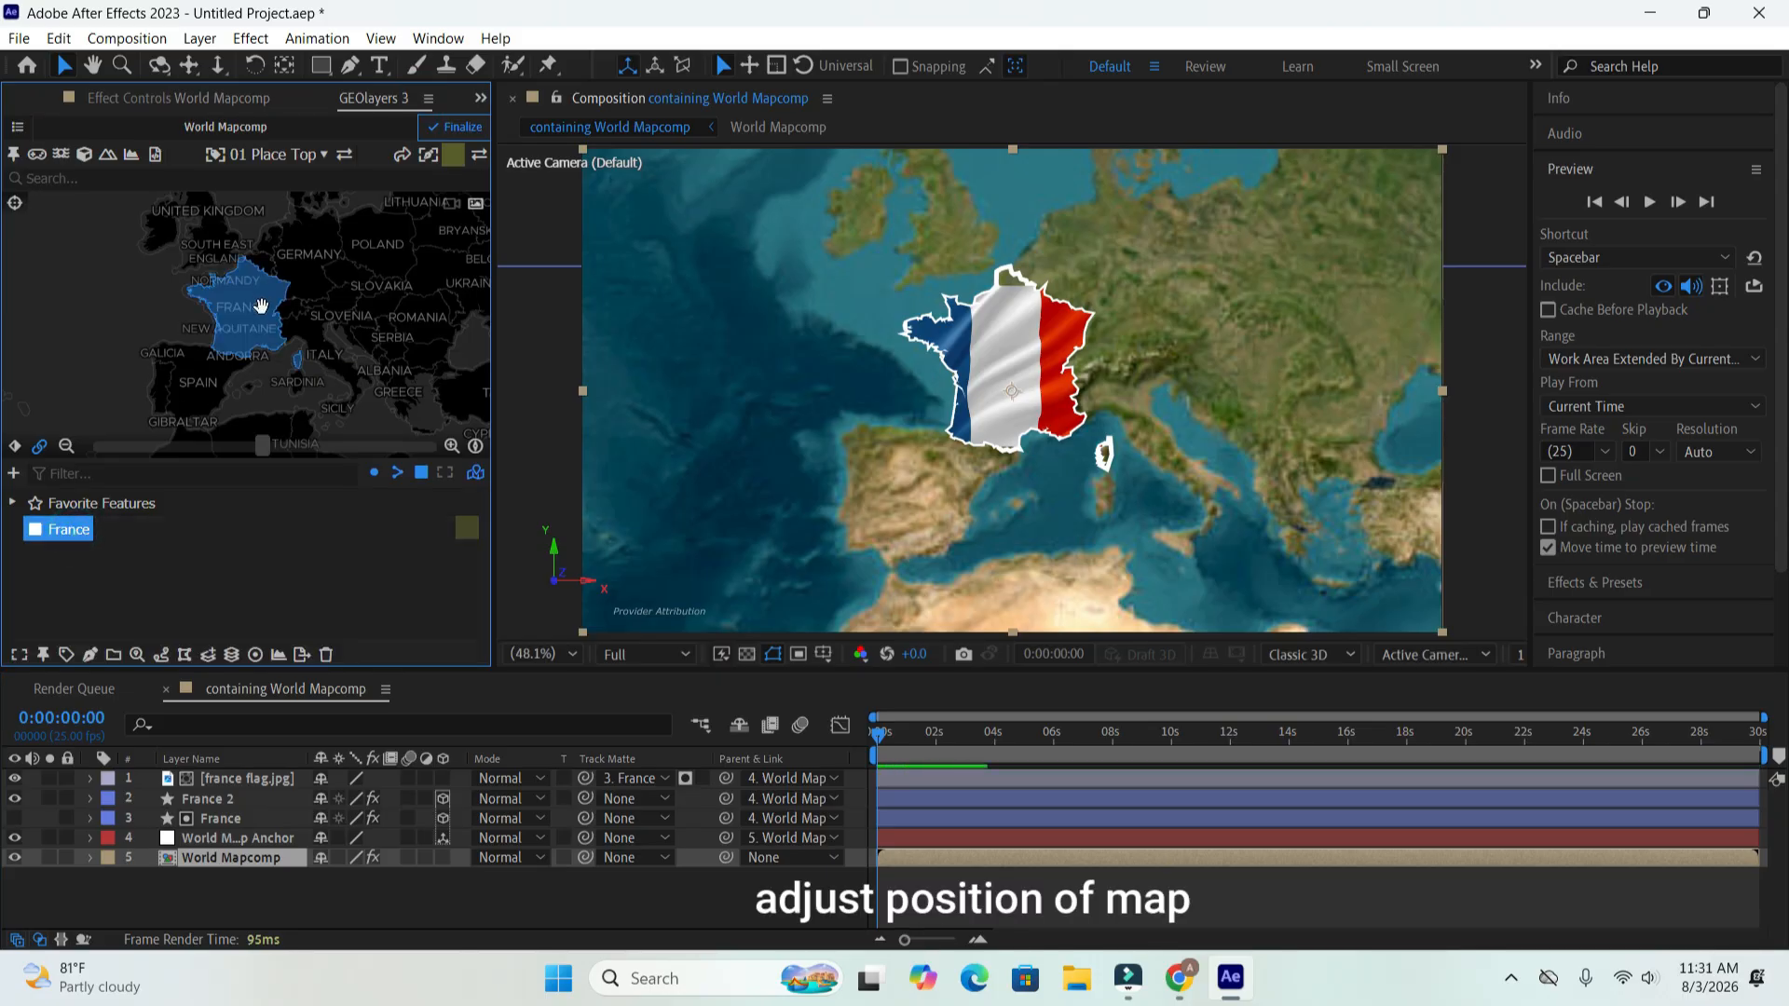
{"action": "scroll", "coordinate": [263, 351], "scroll_direction": "down", "scroll_amount": 3}
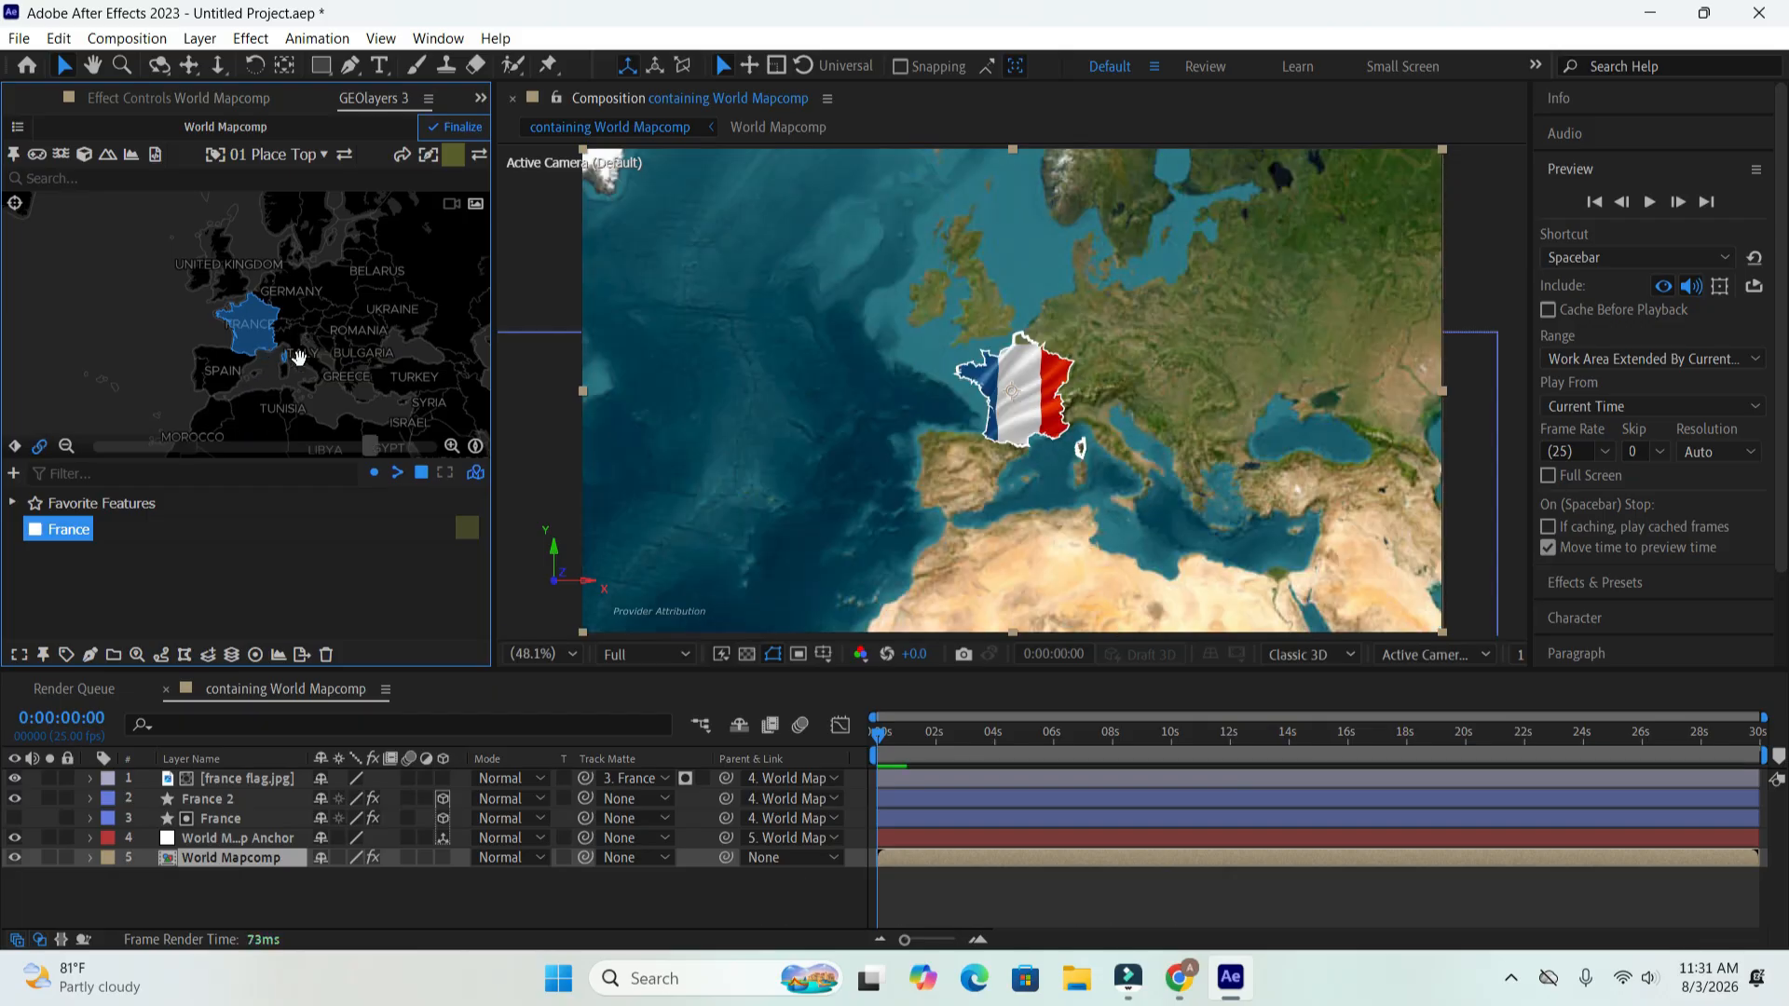
- Adjust the zoom and position of the map preview so France sits near the centre with Europe and North Africa around it
{"action": "scroll", "coordinate": [292, 368], "scroll_direction": "up", "scroll_amount": 1}
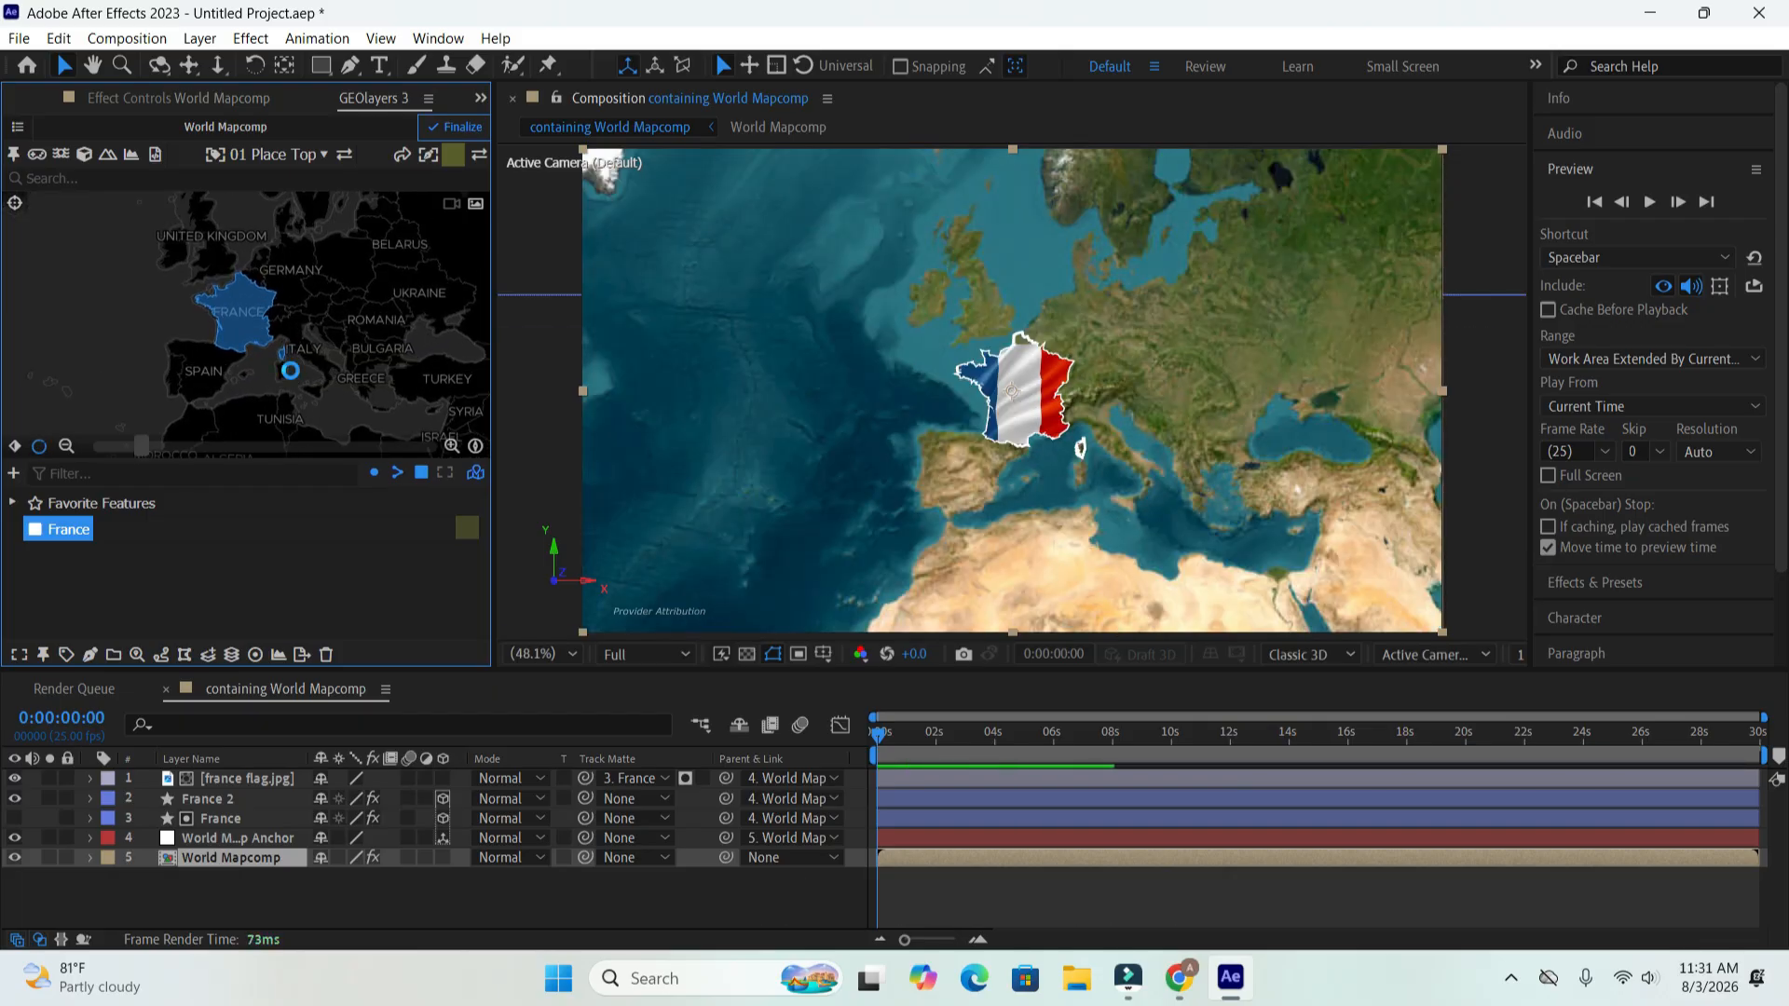
{"action": "left_click_drag", "start_coordinate": [143, 453], "coordinate": [89, 454]}
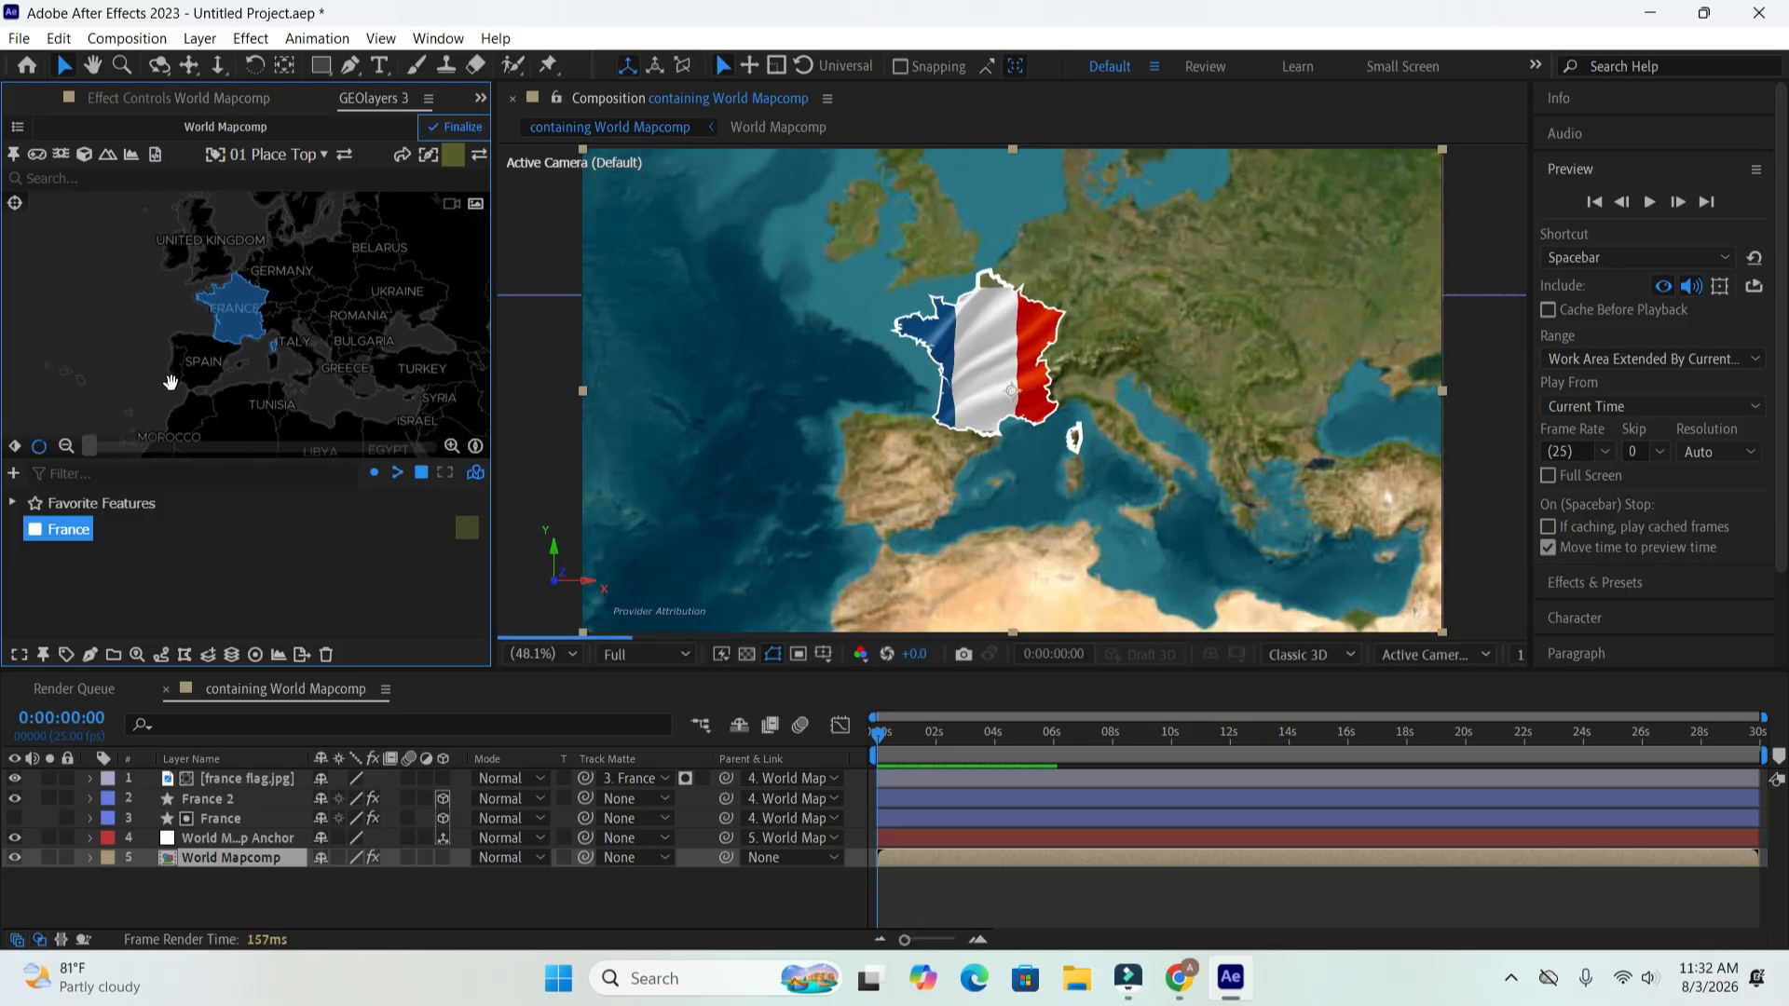
{"action": "scroll", "coordinate": [218, 367], "scroll_direction": "down", "scroll_amount": 1}
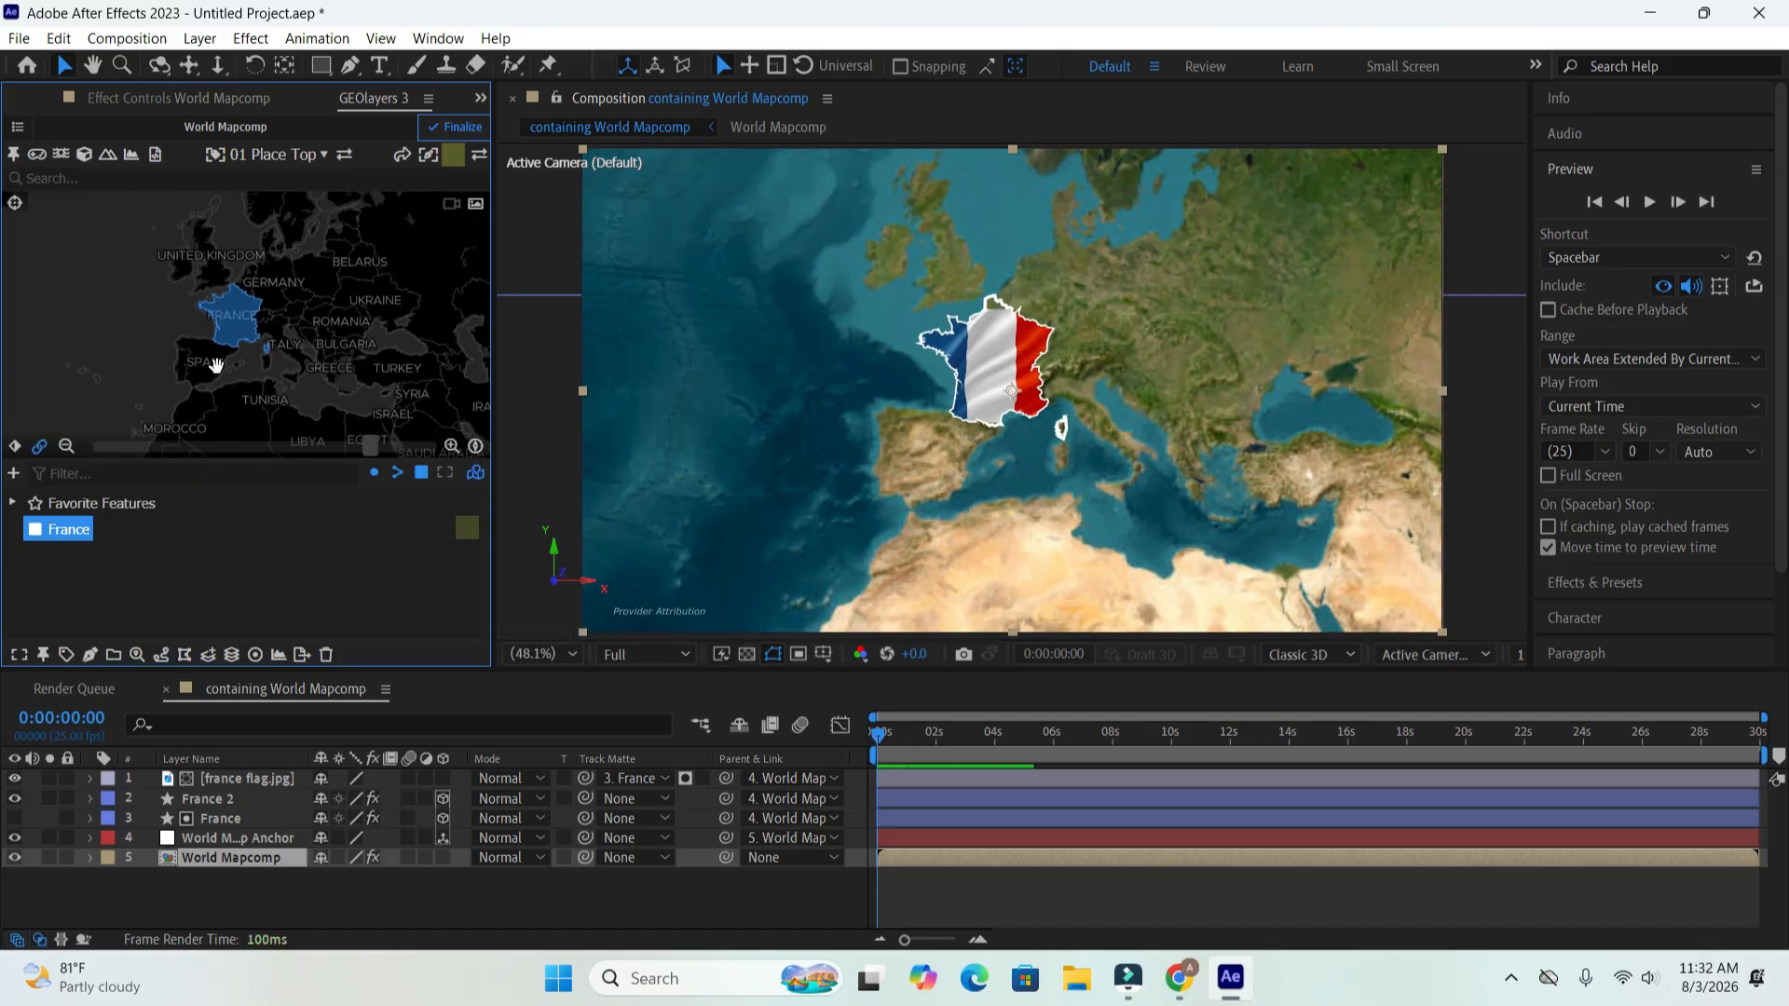
{"action": "scroll", "coordinate": [218, 366], "scroll_direction": "down", "scroll_amount": 1}
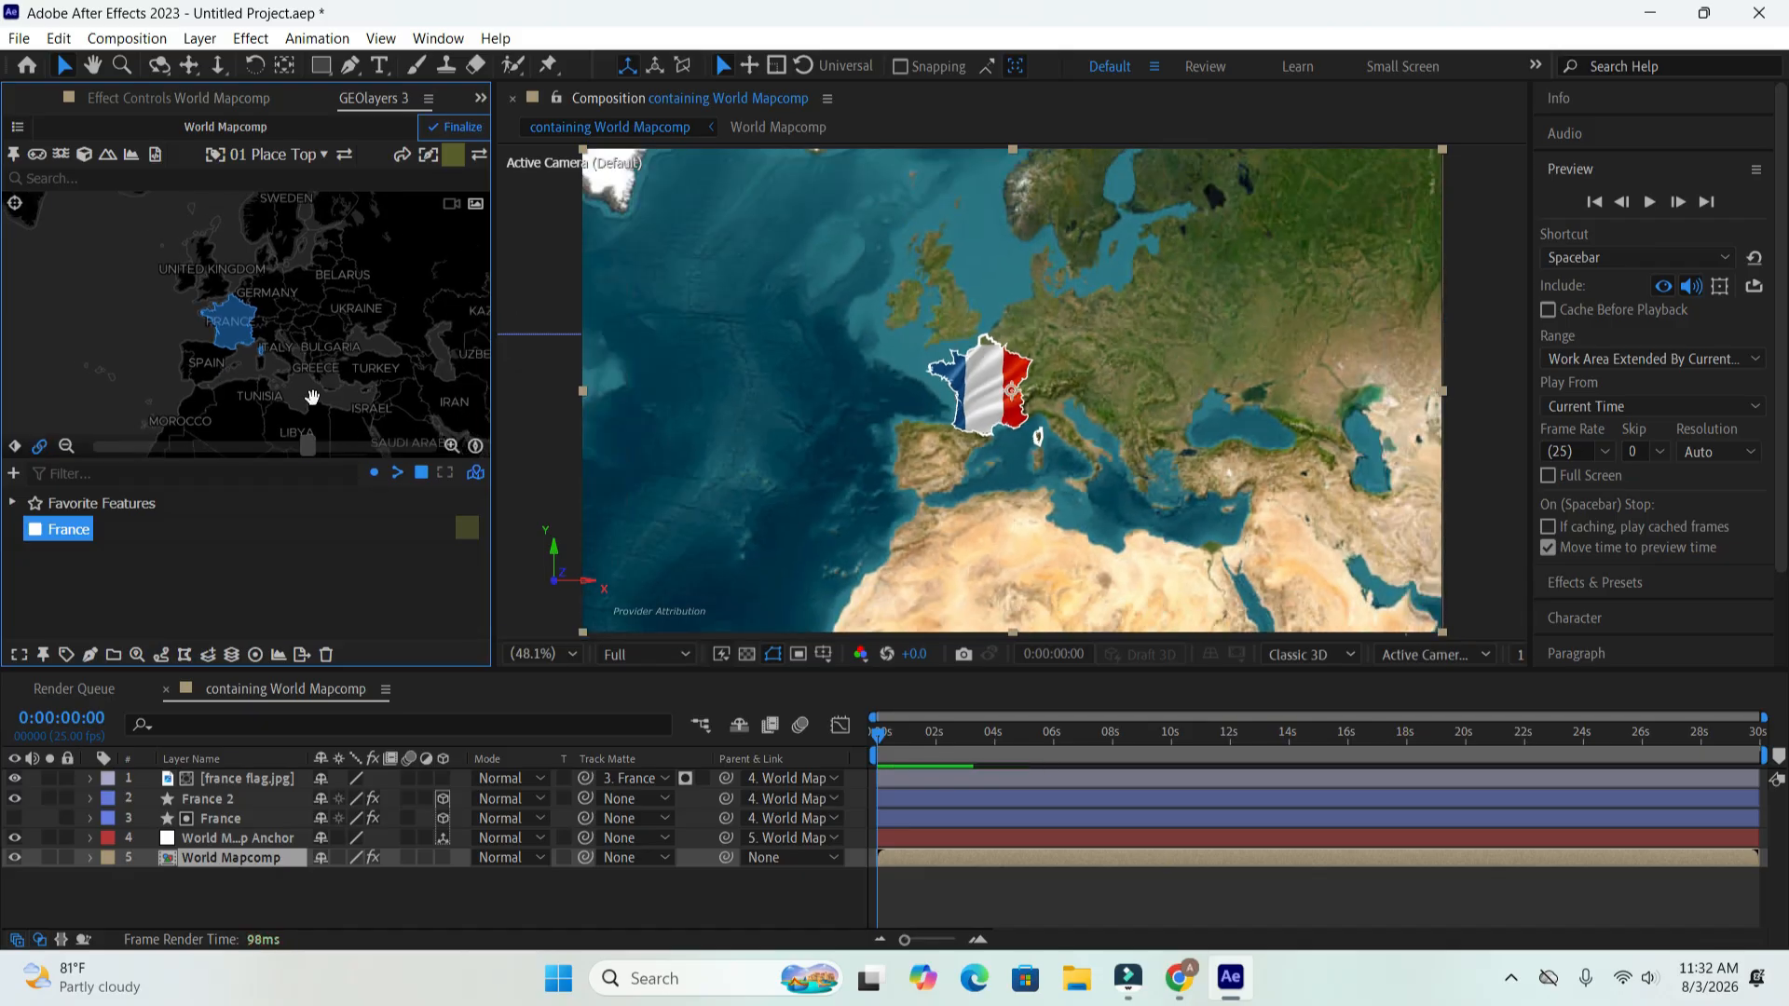
{"action": "left_click_drag", "start_coordinate": [261, 377], "coordinate": [269, 370]}
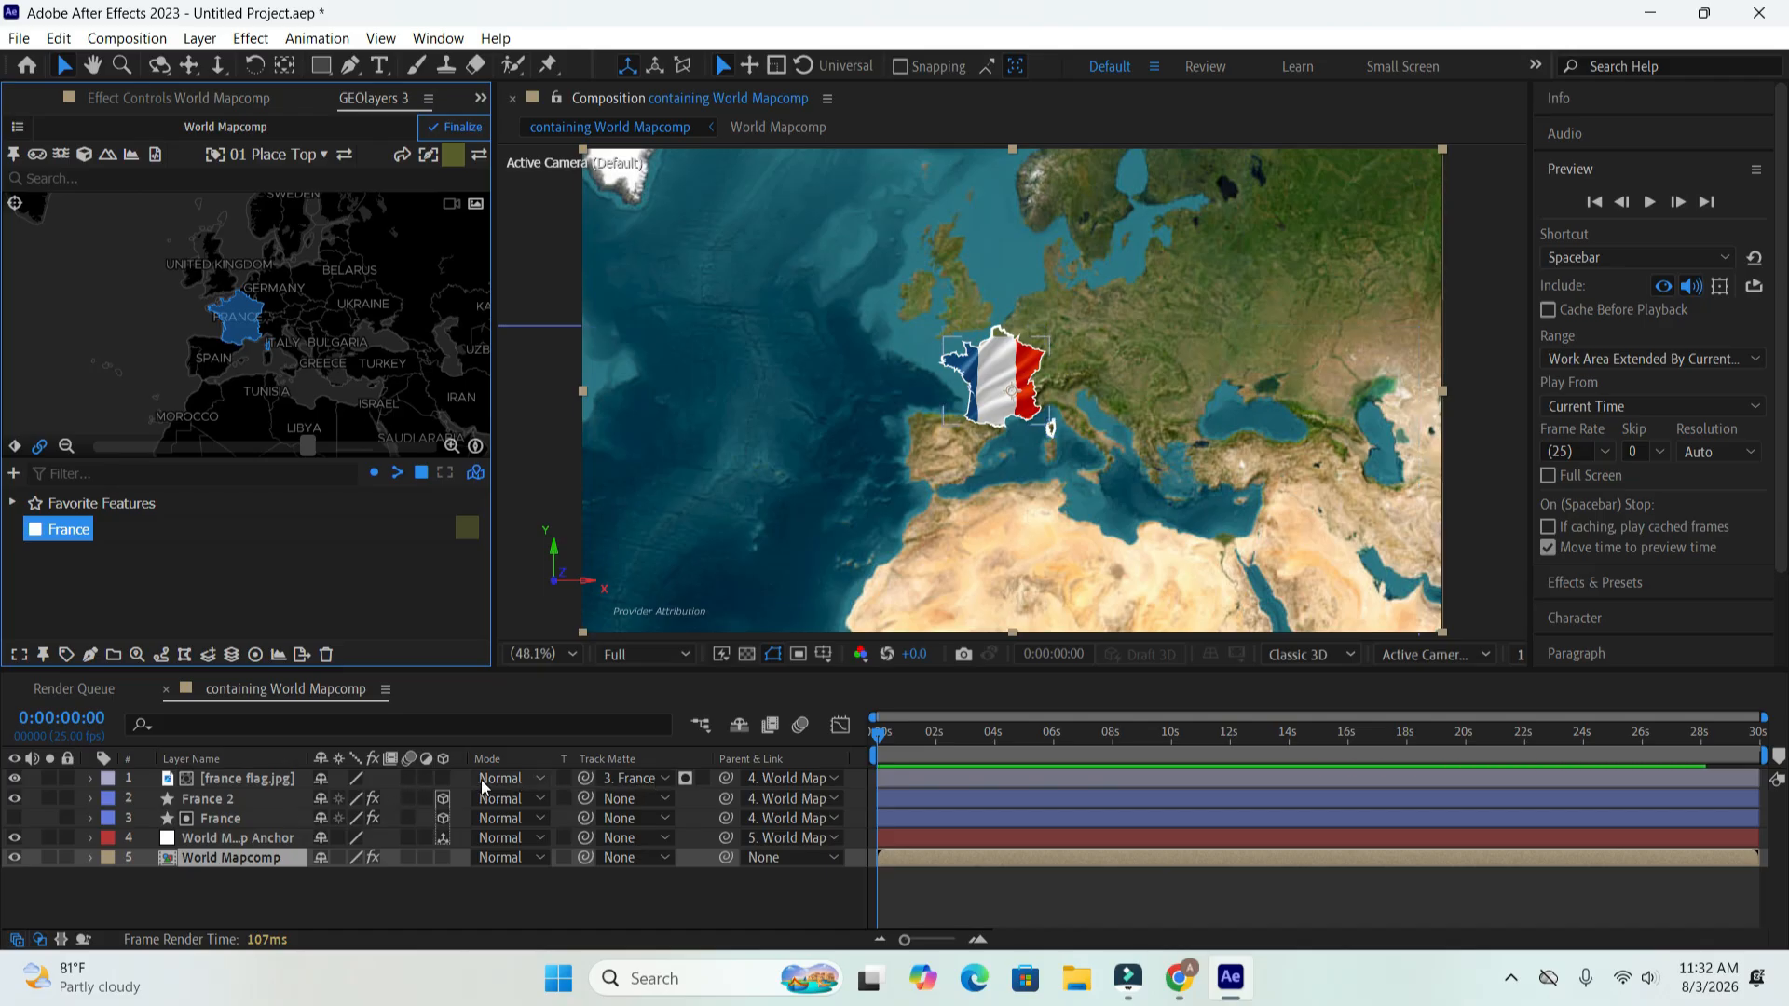
- Make the france flag.jpg layer 3D, then move it slightly upward and stretch it vertically to cover the France shape
{"action": "left_click", "coordinate": [263, 779]}
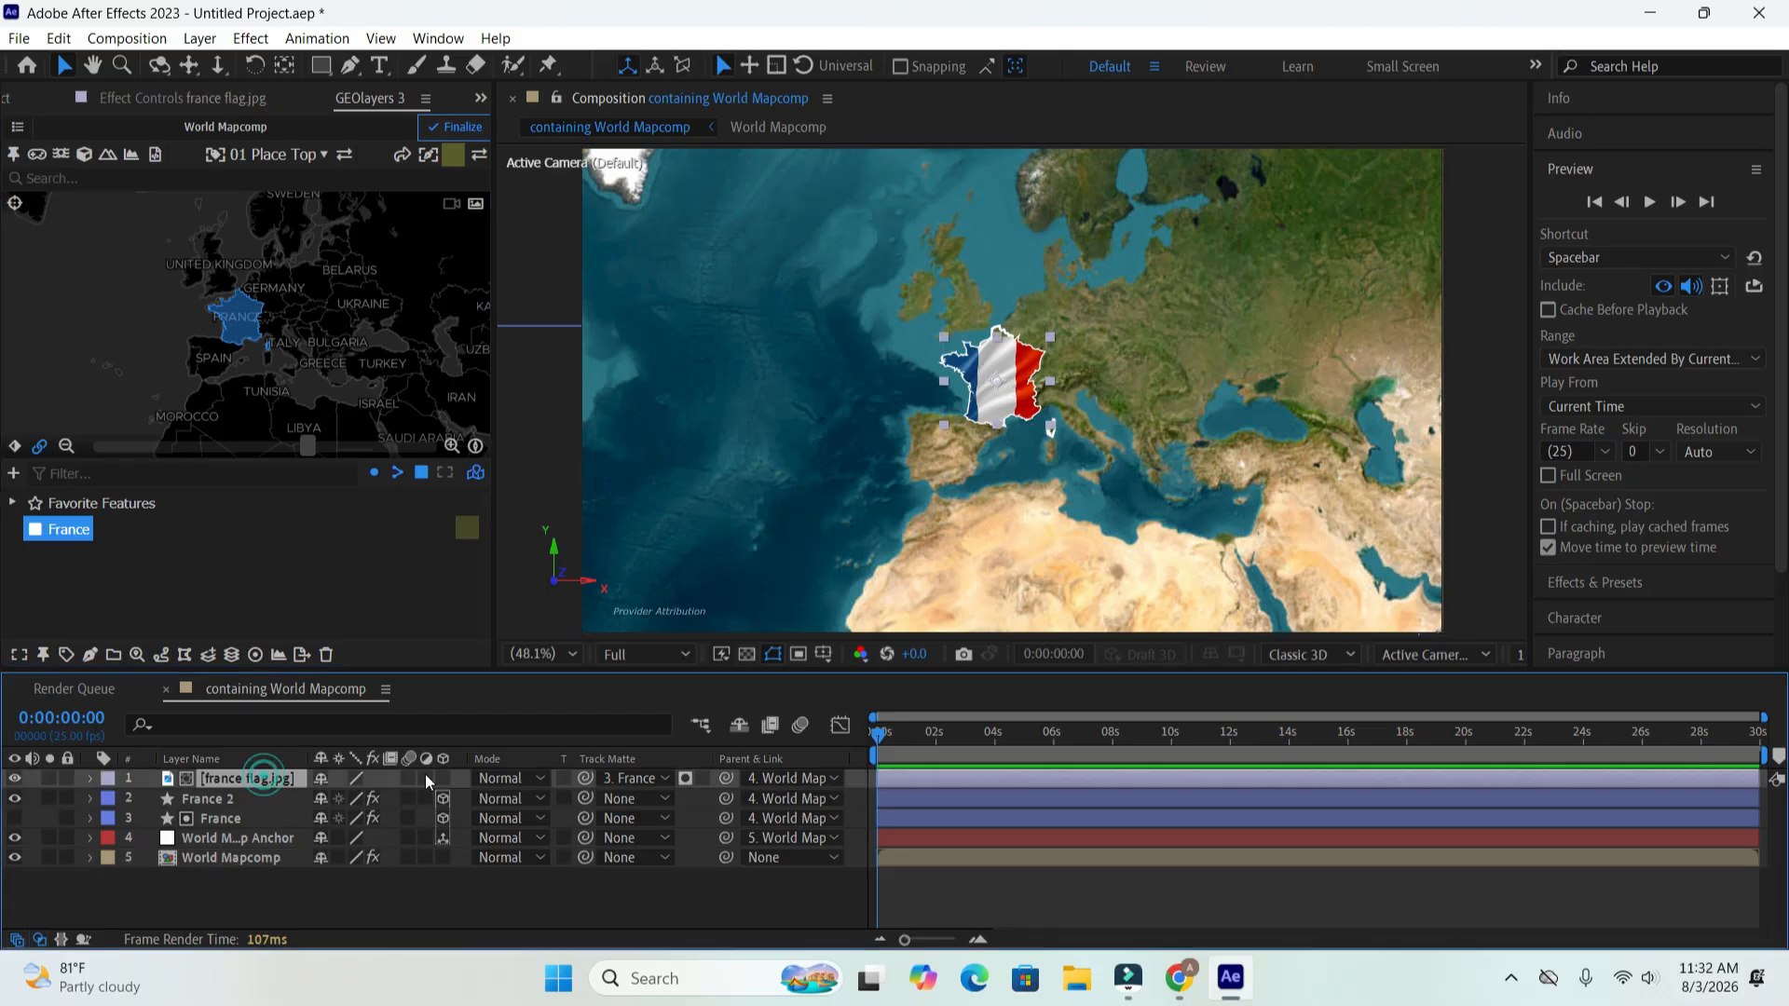
{"action": "left_click", "coordinate": [443, 779]}
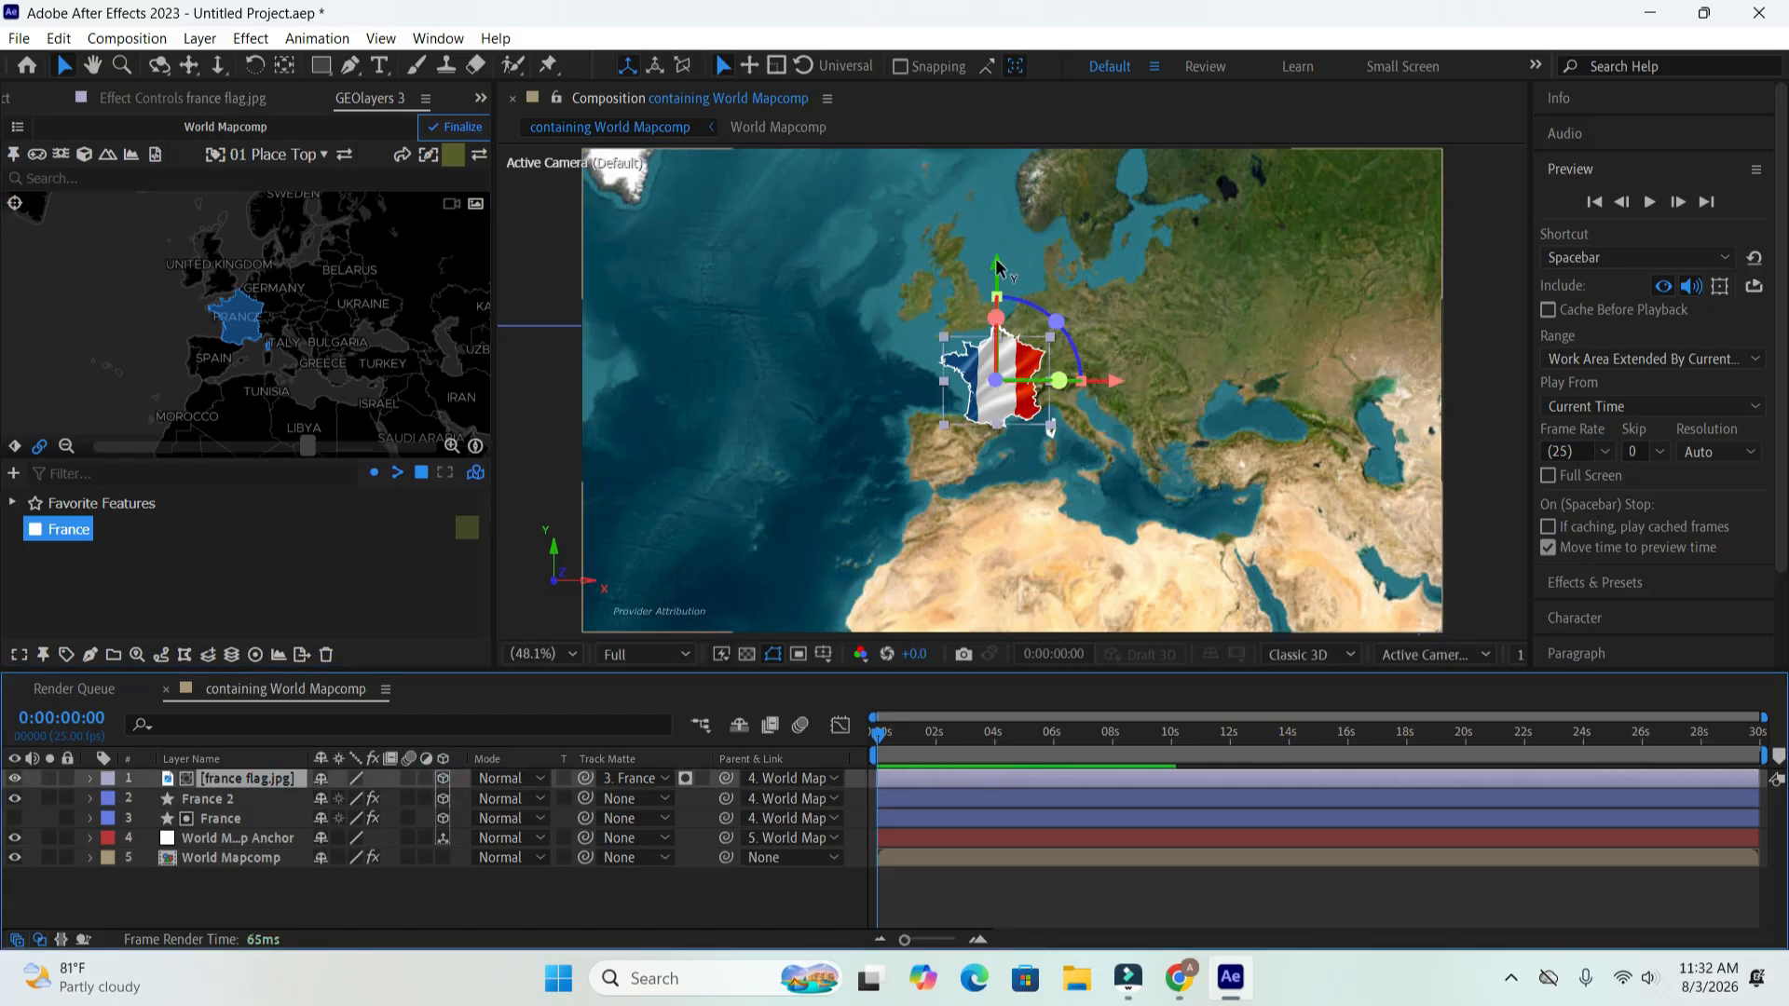
{"action": "left_click_drag", "start_coordinate": [997, 267], "coordinate": [996, 259]}
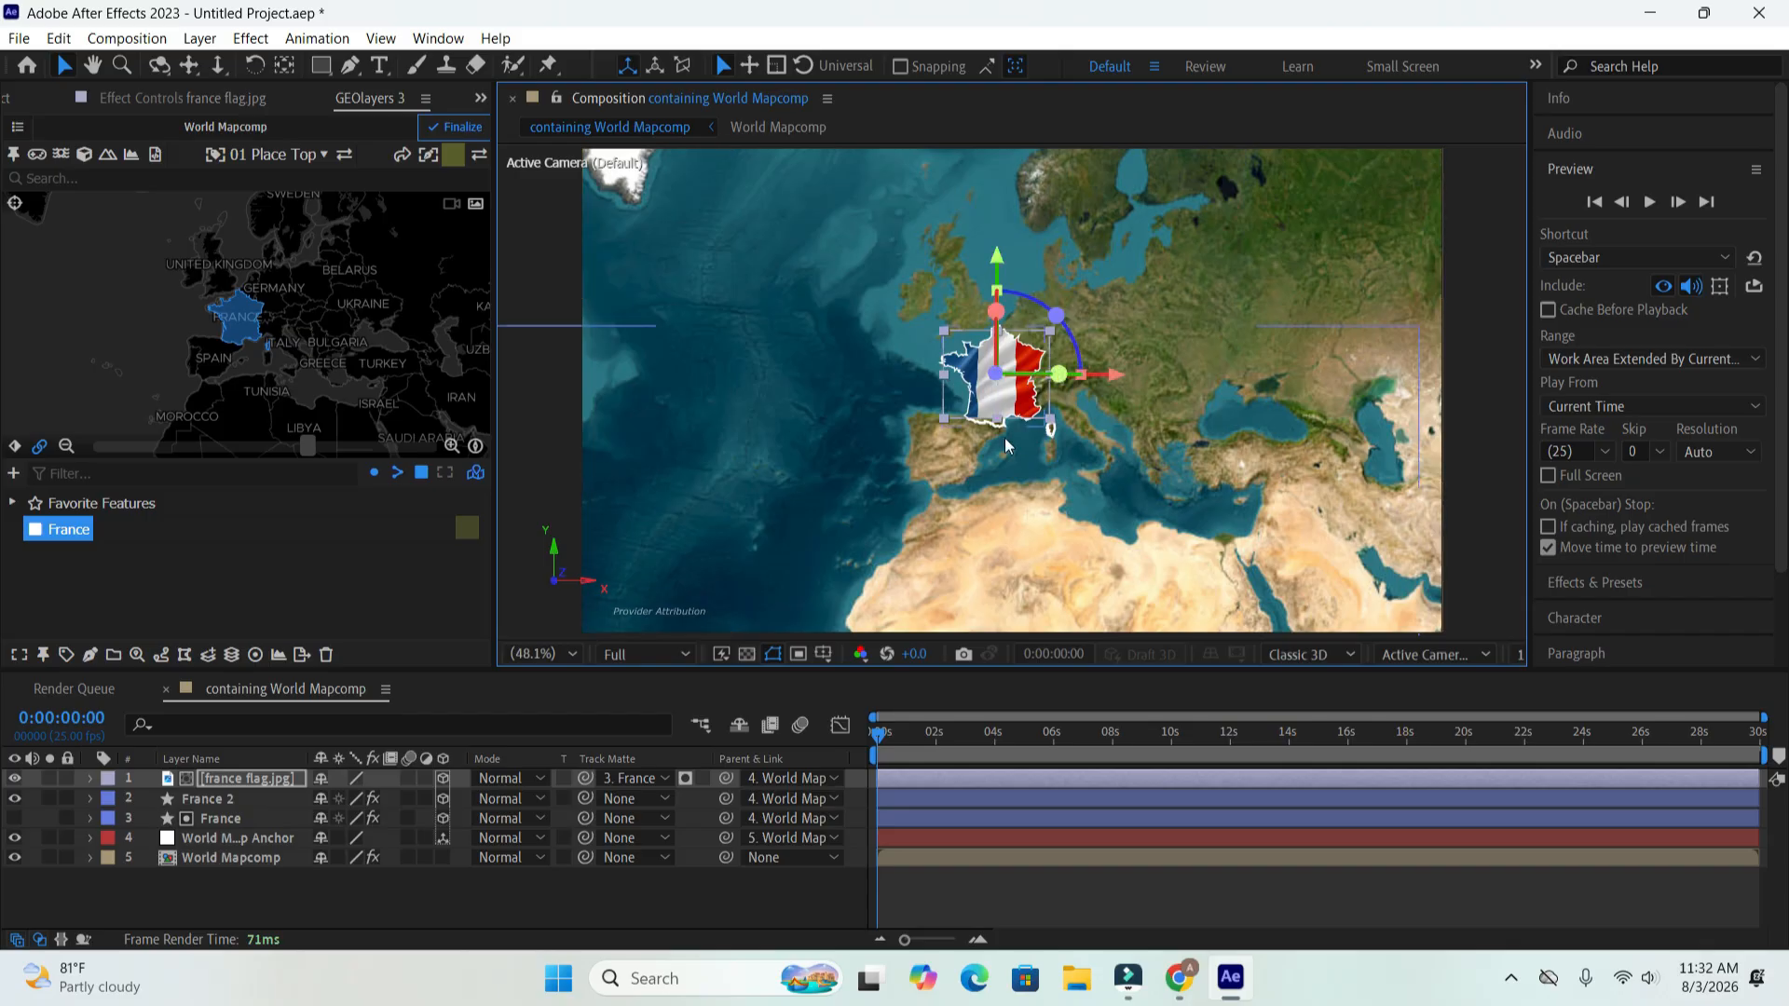
{"action": "left_click_drag", "start_coordinate": [997, 421], "coordinate": [1000, 431]}
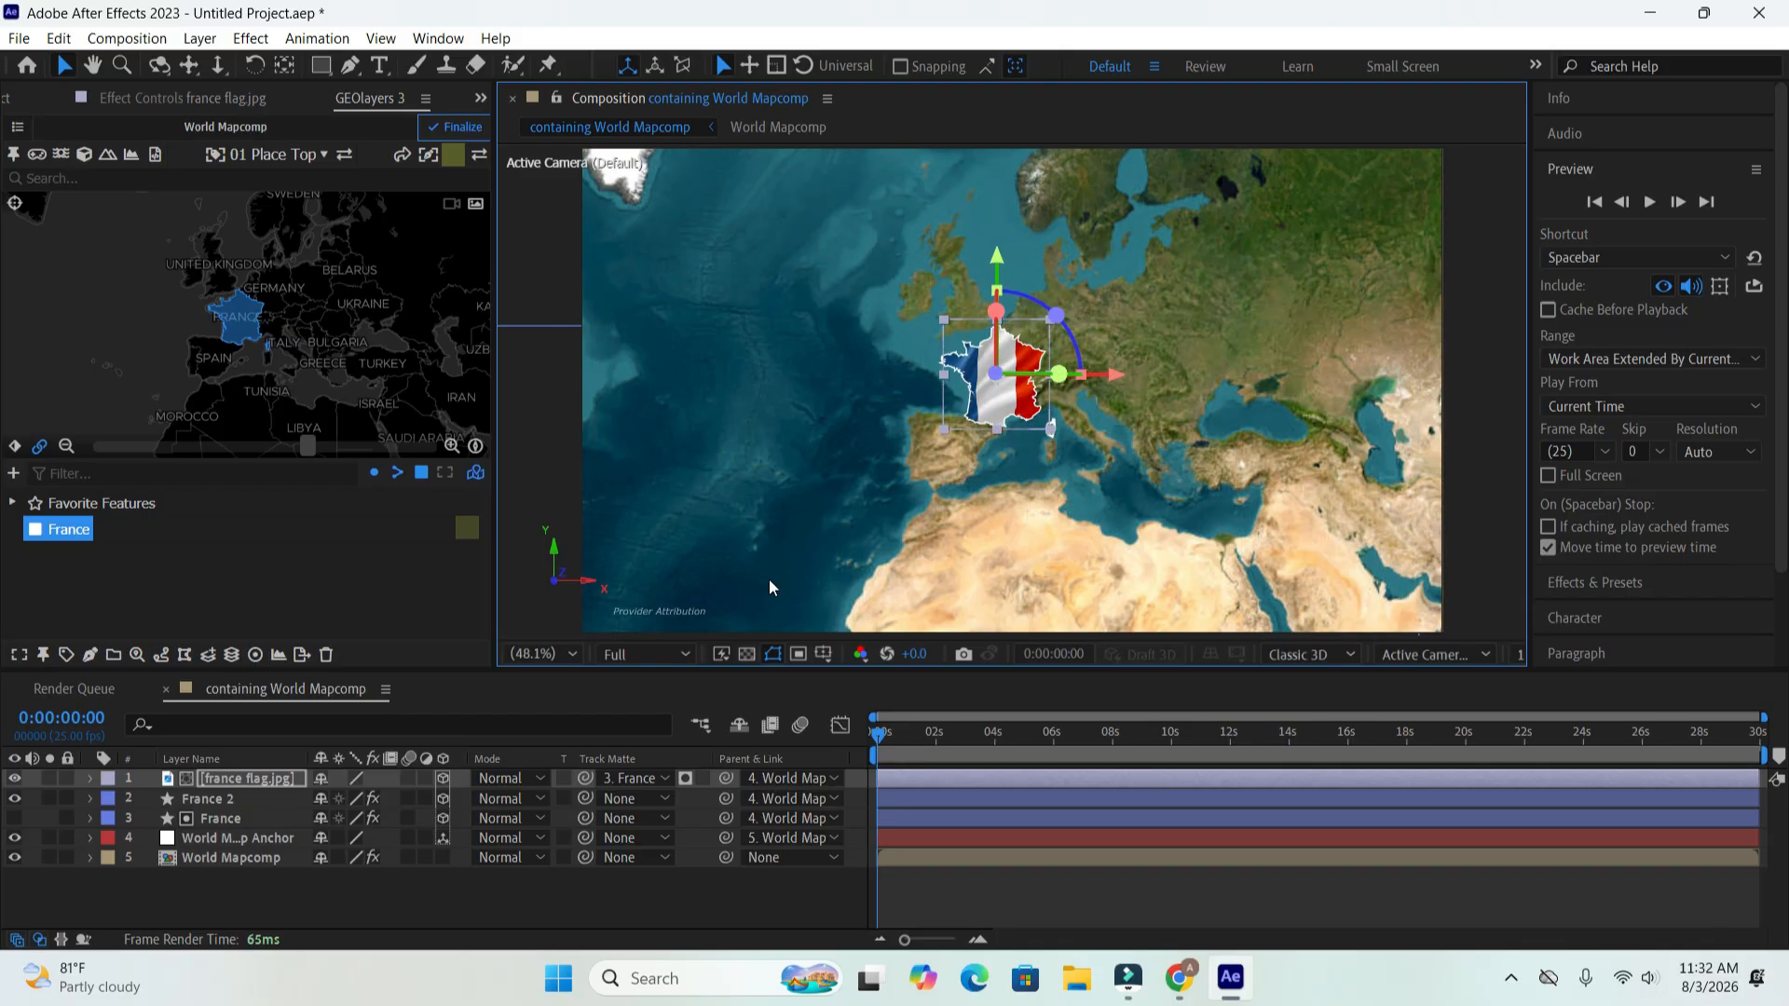
{"action": "left_click", "coordinate": [512, 887]}
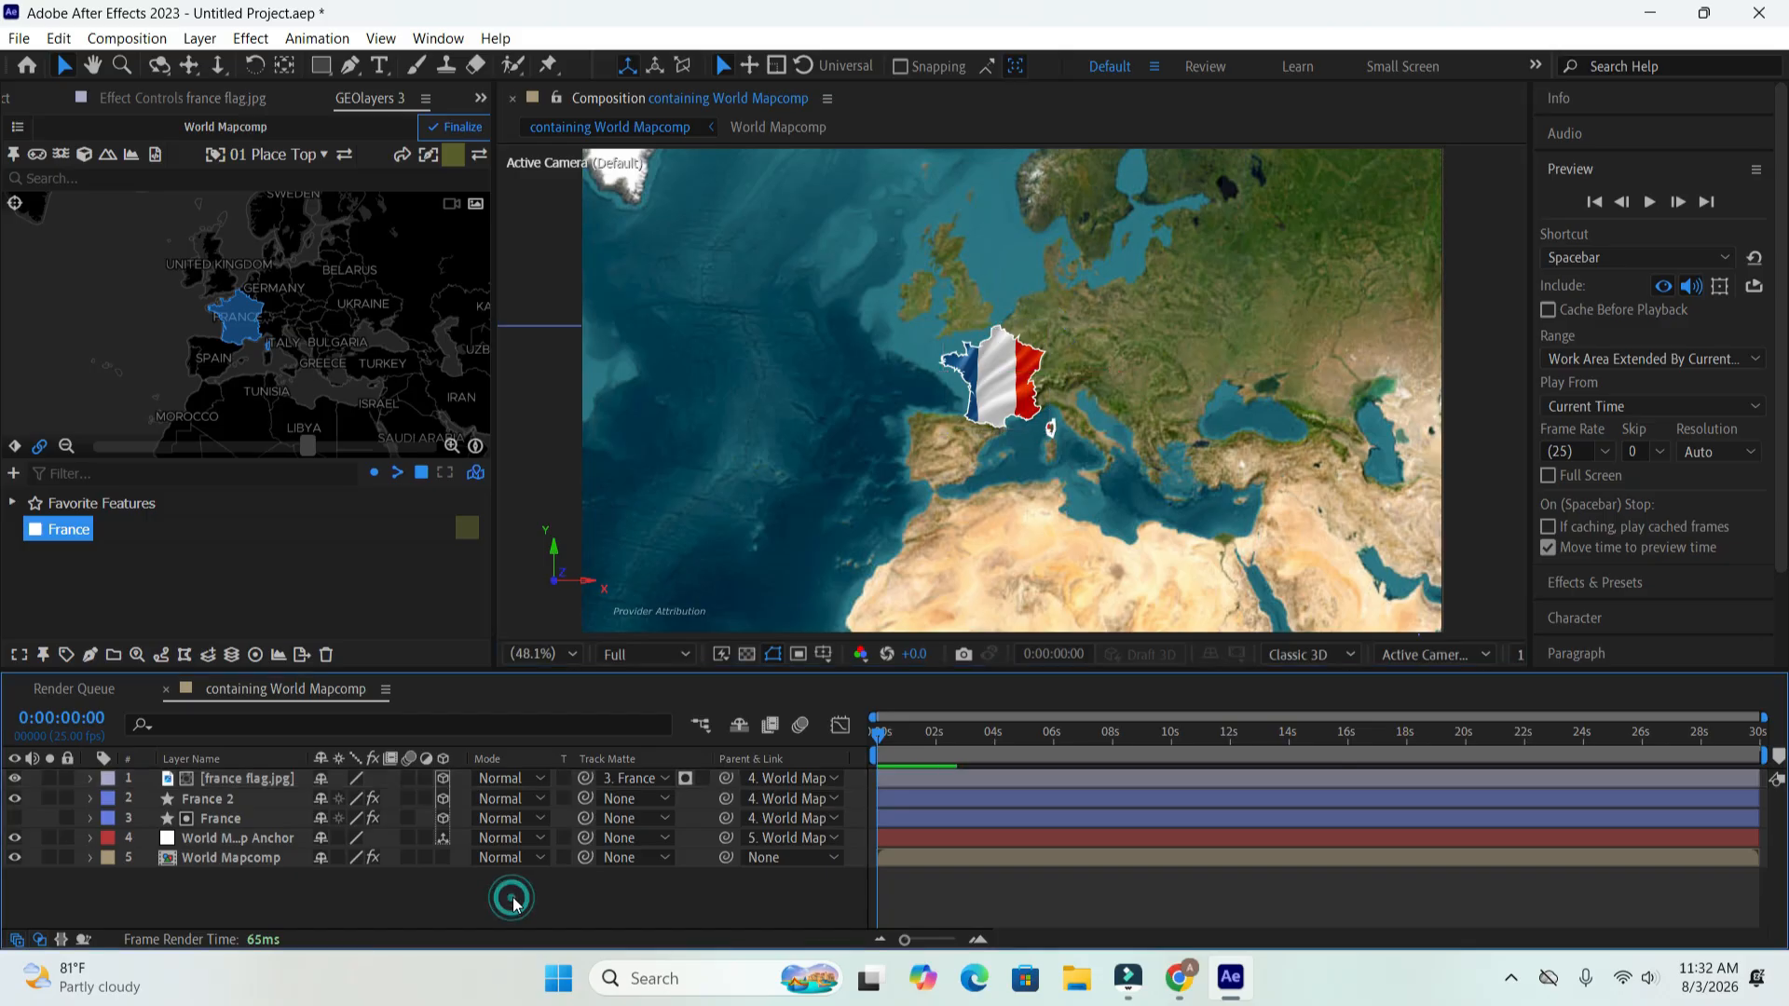
{"action": "left_click", "coordinate": [248, 783]}
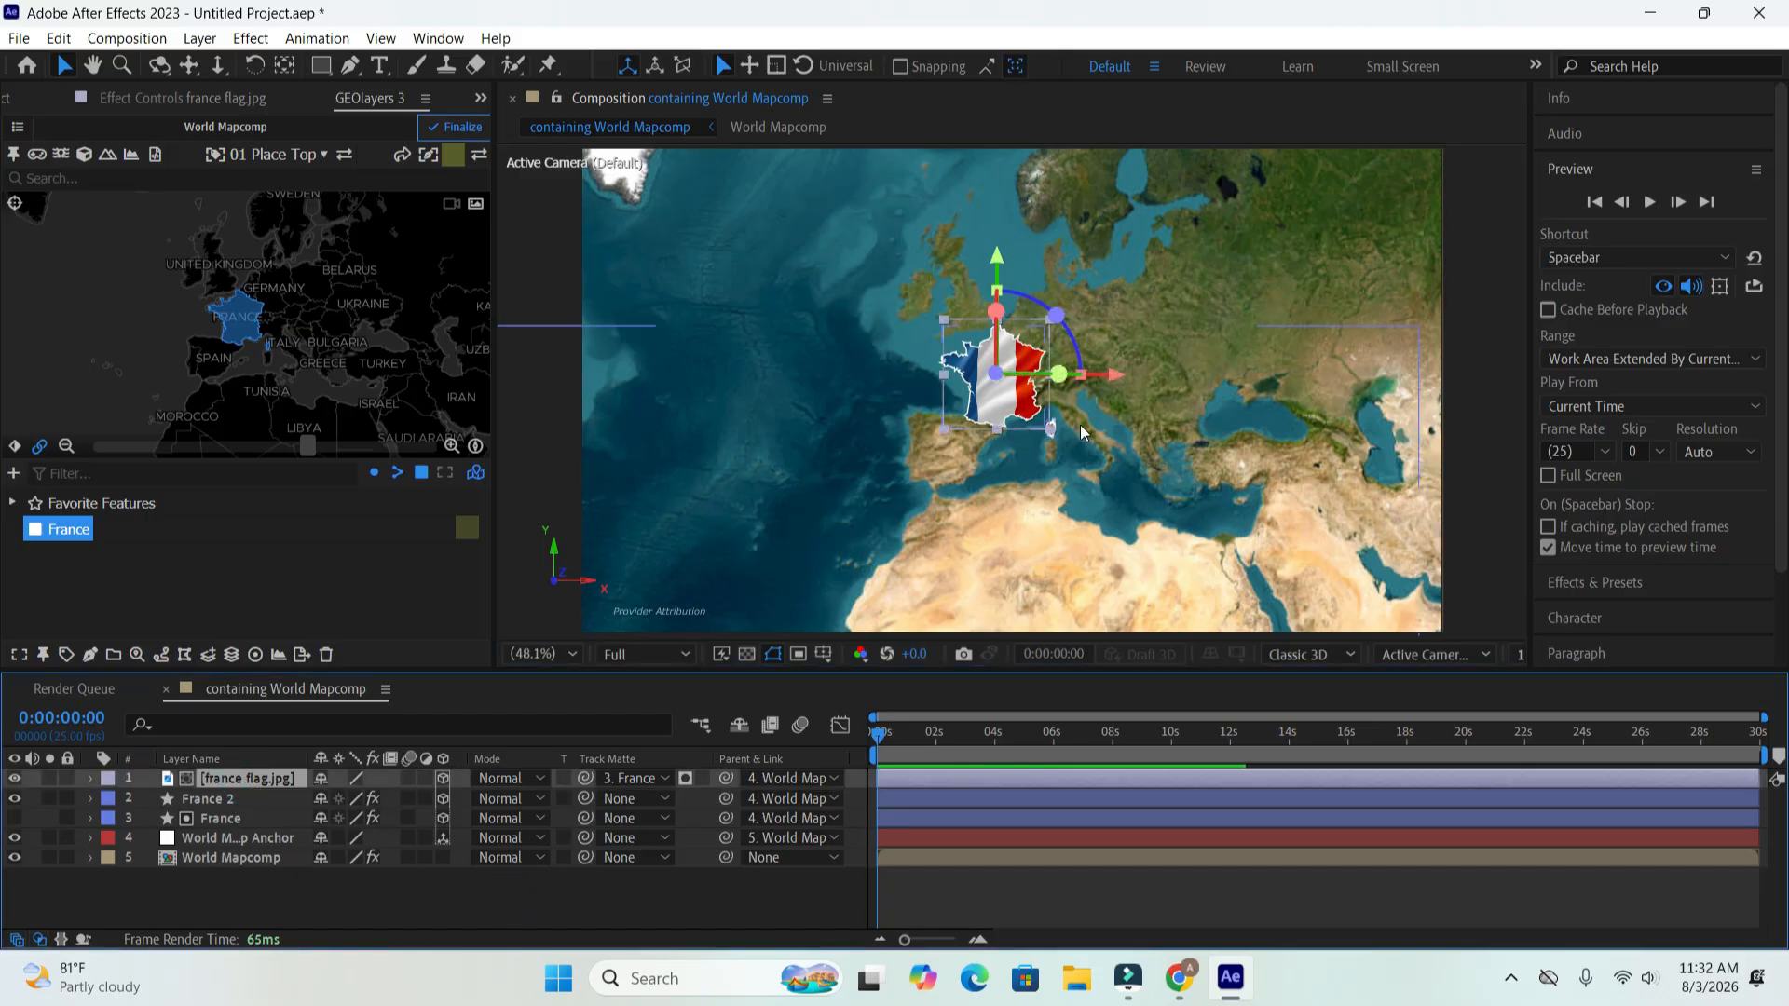
- Zoom the map out to span from eastern North America to India and keyframe the view at 0:00:00:00, dismissing the hint
{"action": "left_click_drag", "start_coordinate": [307, 456], "coordinate": [92, 447]}
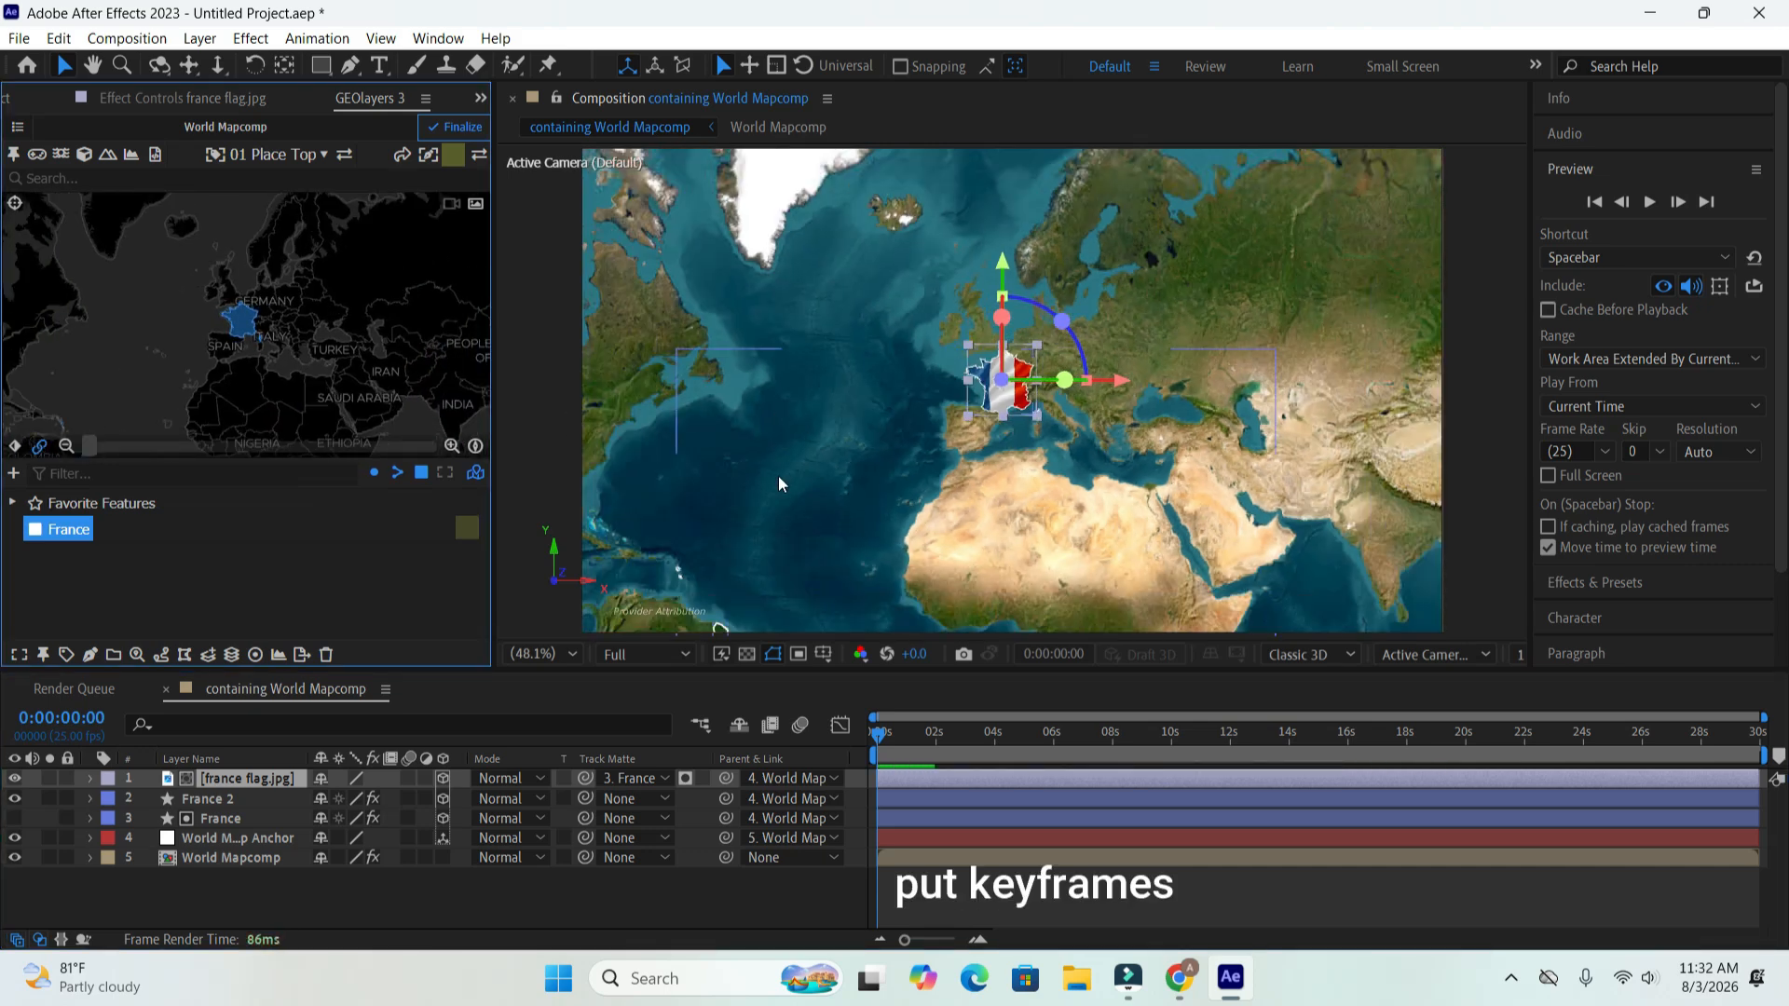
{"action": "left_click", "coordinate": [570, 890]}
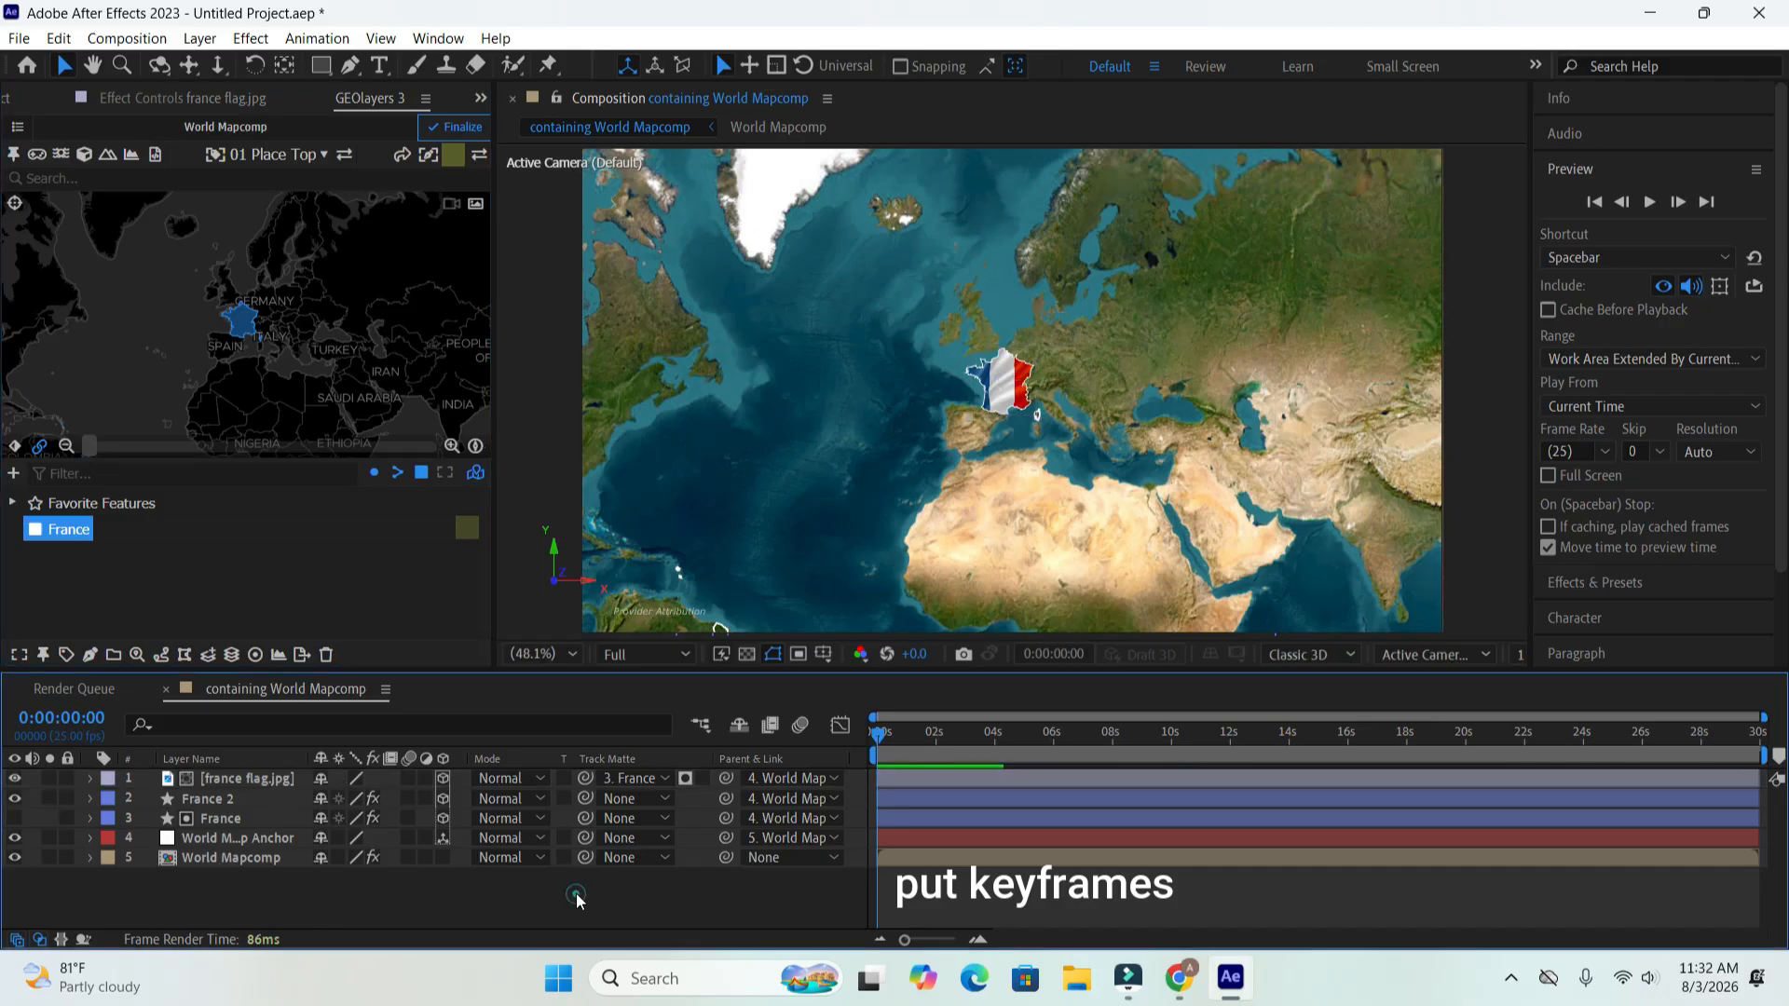
{"action": "left_click", "coordinate": [243, 776]}
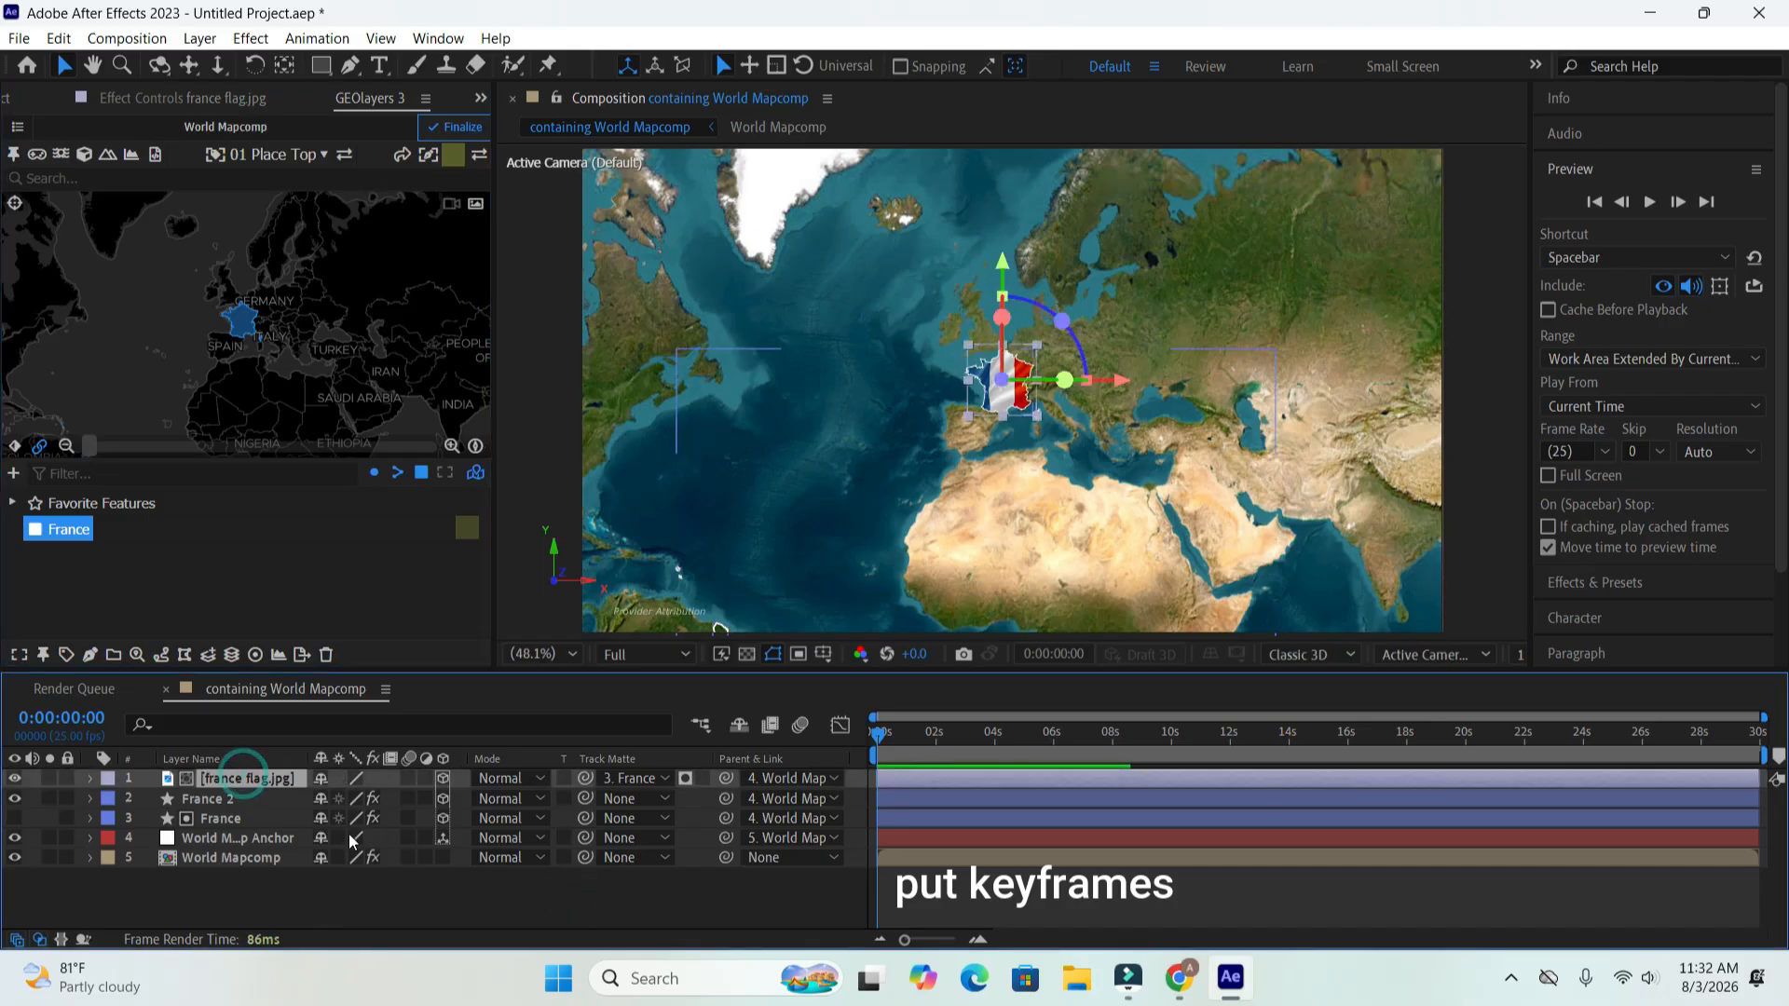
{"action": "left_click", "coordinate": [15, 447]}
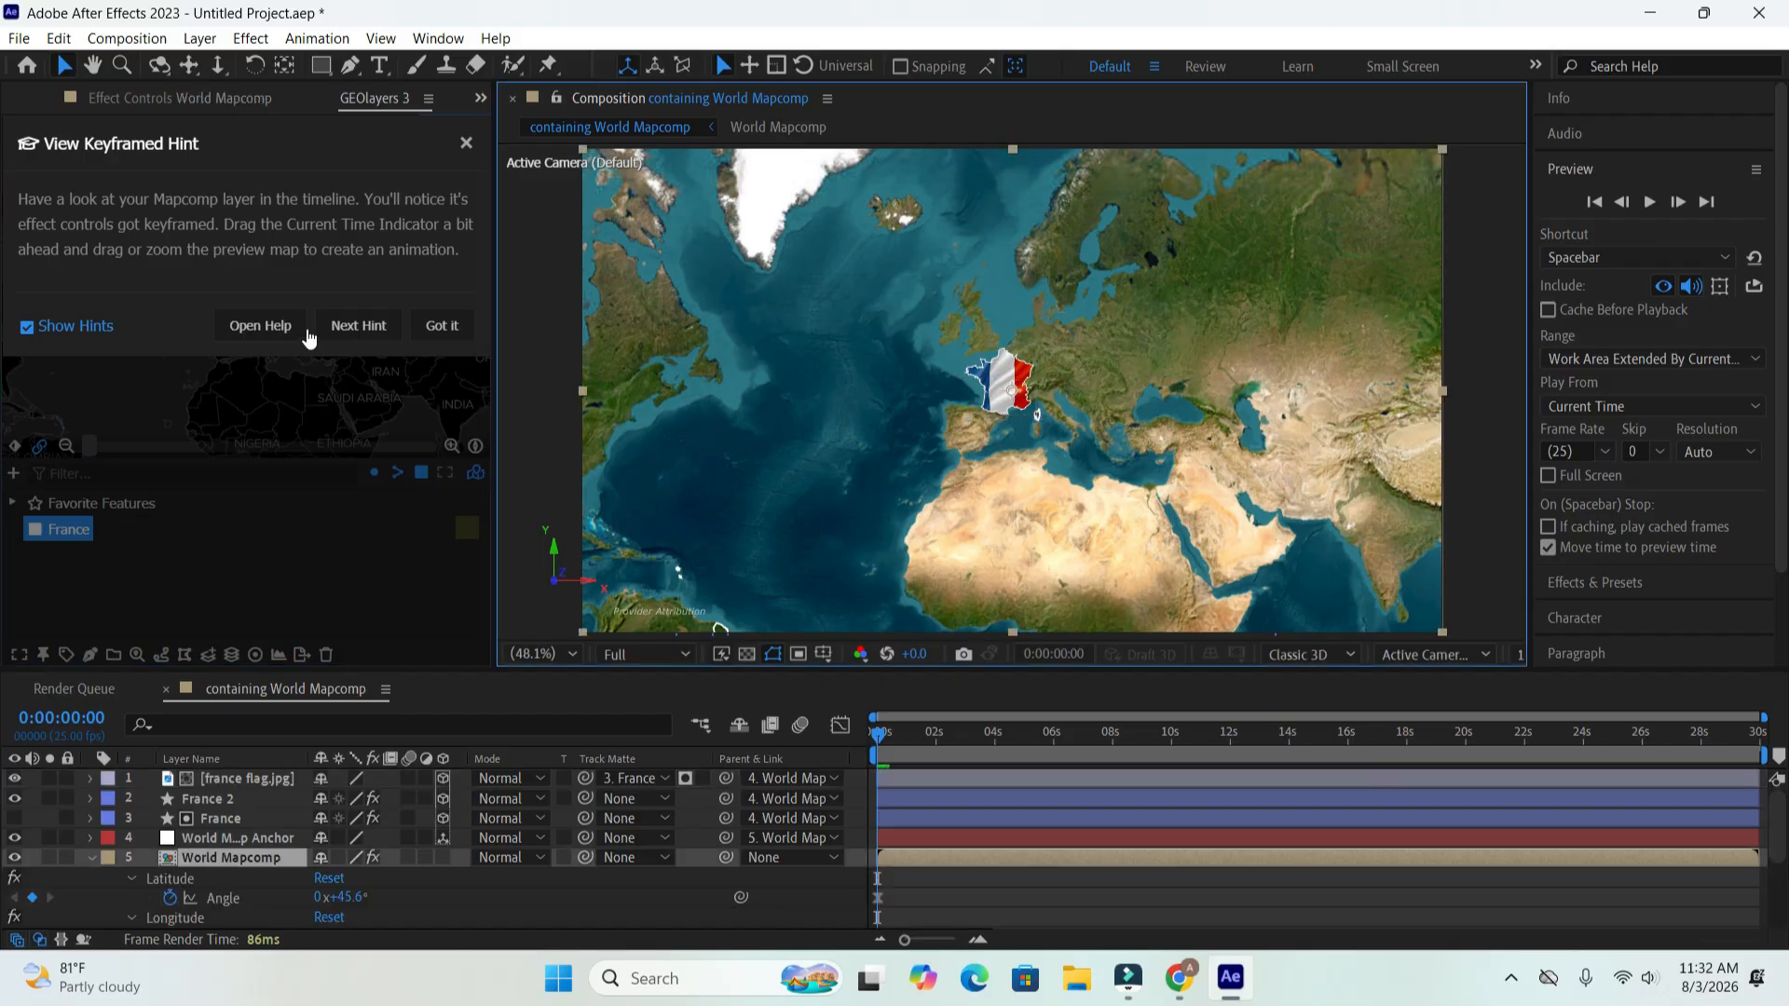
{"action": "left_click", "coordinate": [443, 326]}
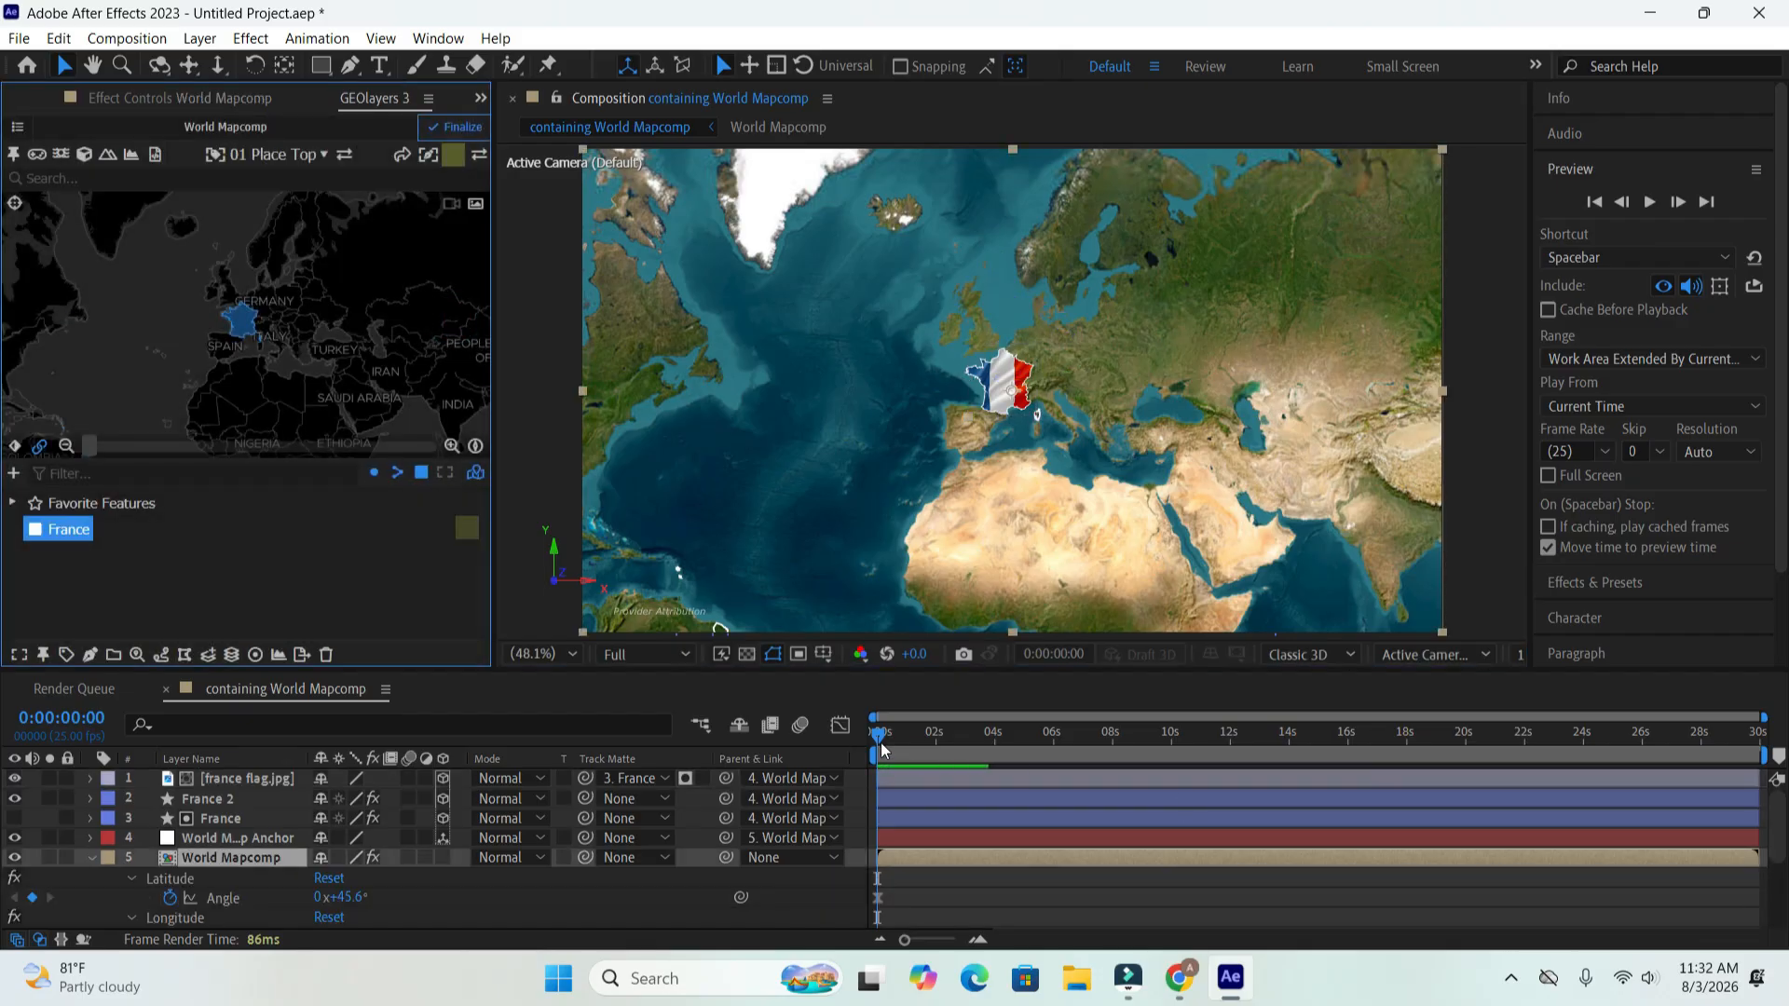
- Move the current time to 0:00:03:24 and shorten the work area to end at about 6 seconds
{"action": "left_click_drag", "start_coordinate": [889, 737], "coordinate": [998, 752]}
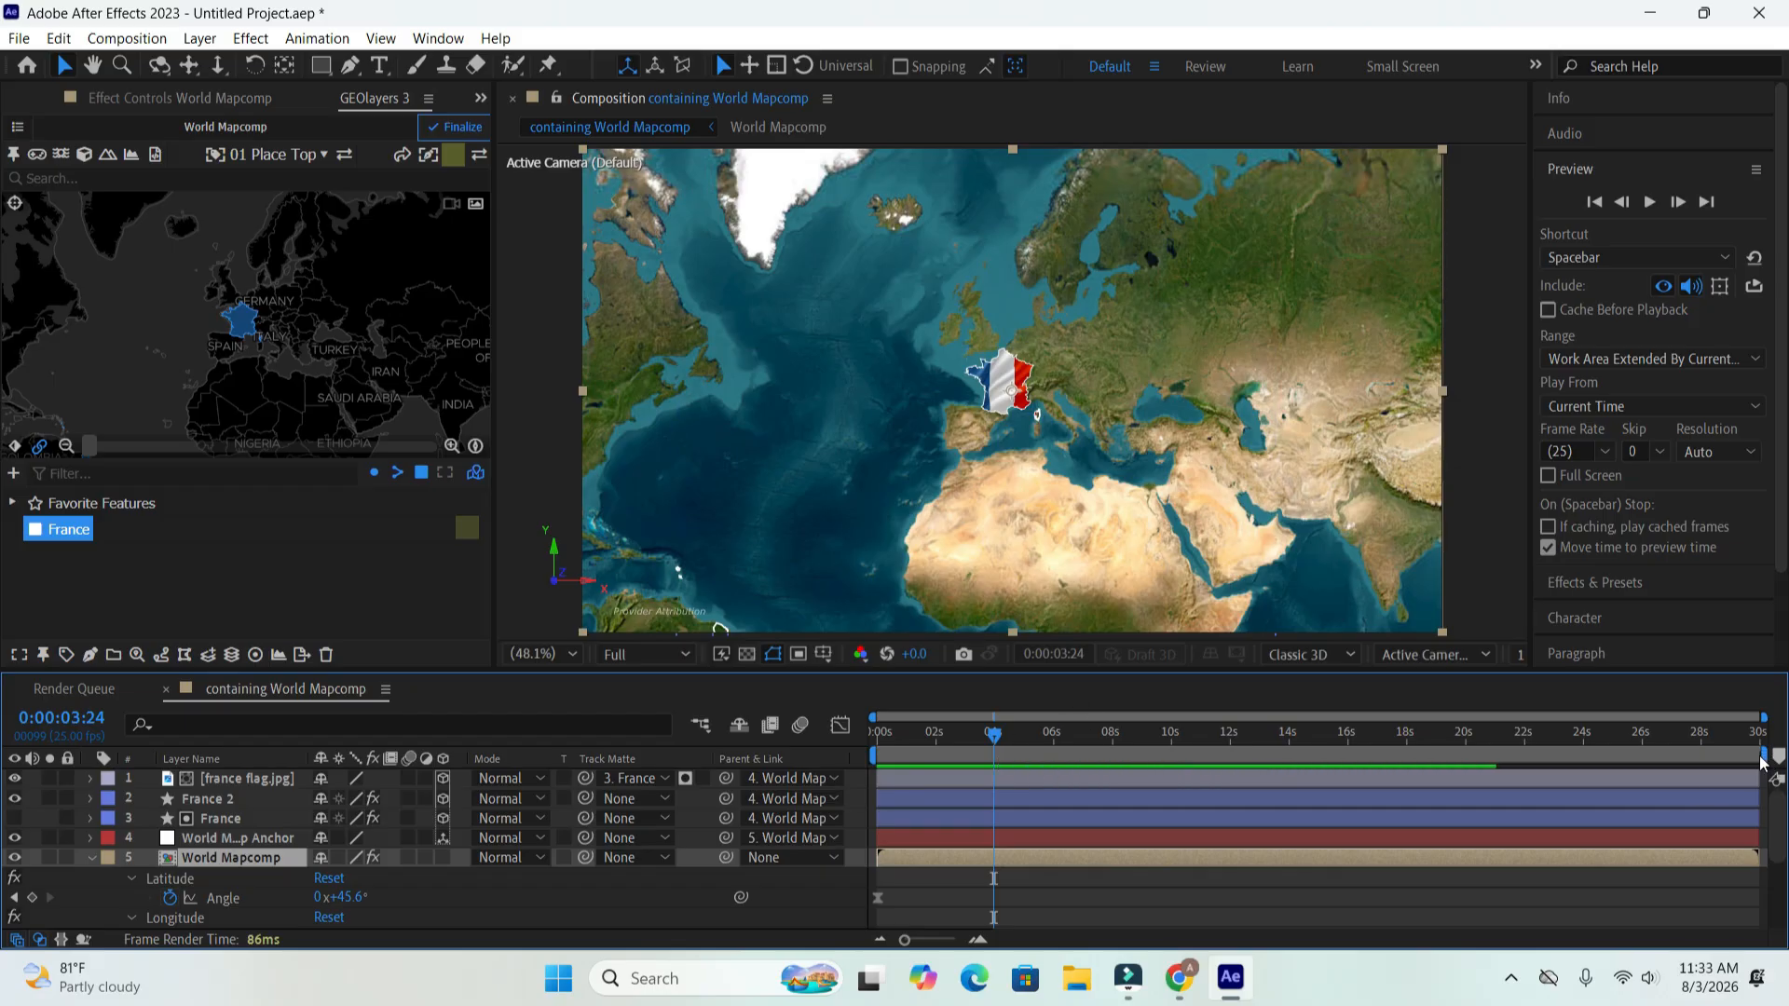
{"action": "left_click_drag", "start_coordinate": [1764, 755], "coordinate": [1060, 773]}
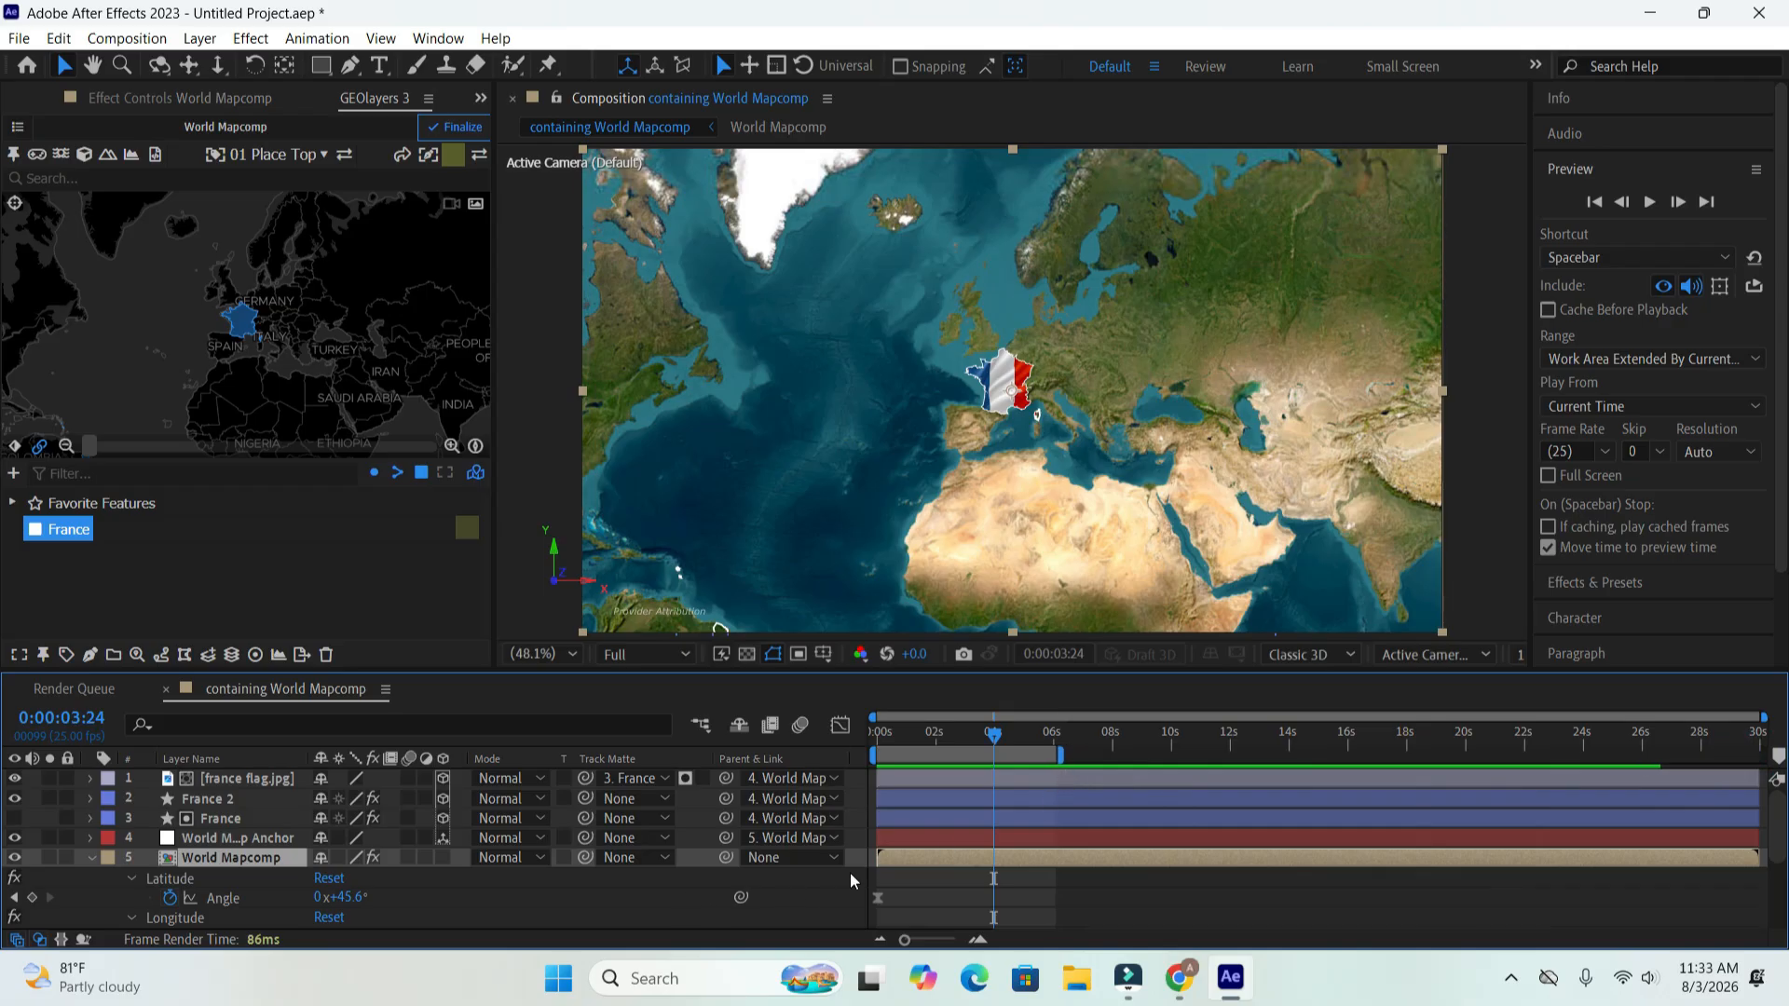
{"action": "left_click", "coordinate": [91, 858]}
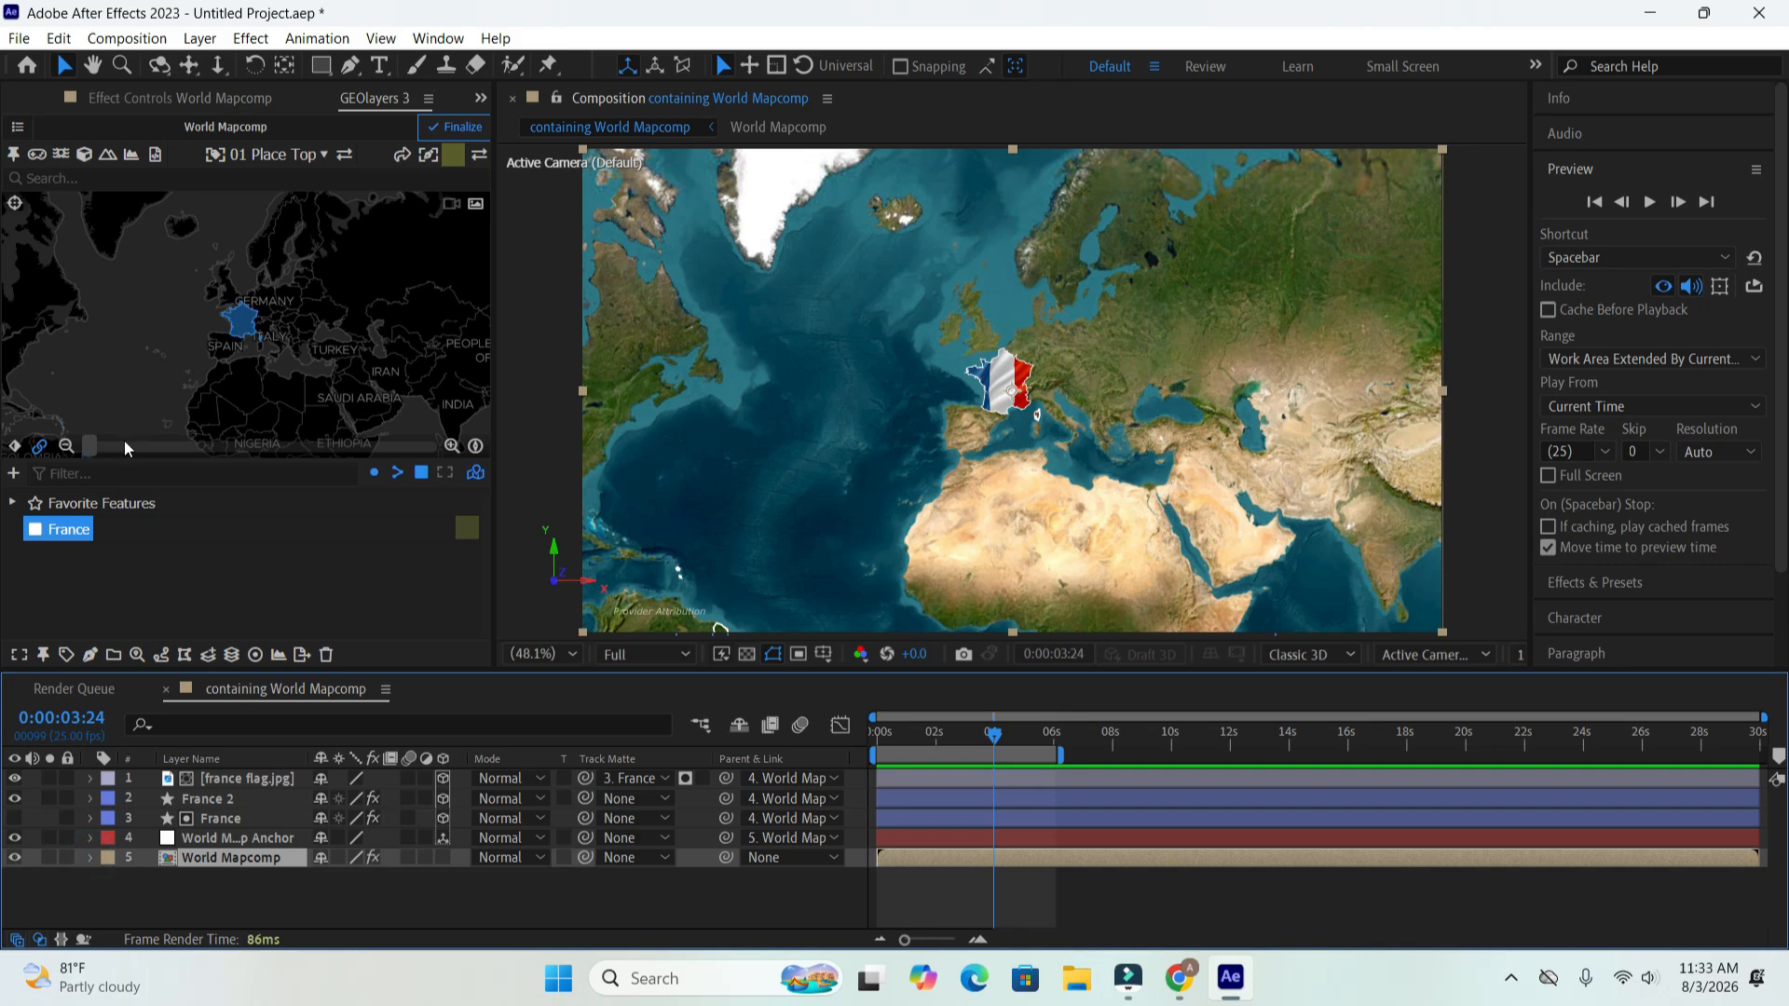
- Zoom the keyframed map view in on France at 0:00:03:24, then rotate and tilt it into an angled perspective
{"action": "left_click_drag", "start_coordinate": [90, 447], "coordinate": [433, 461]}
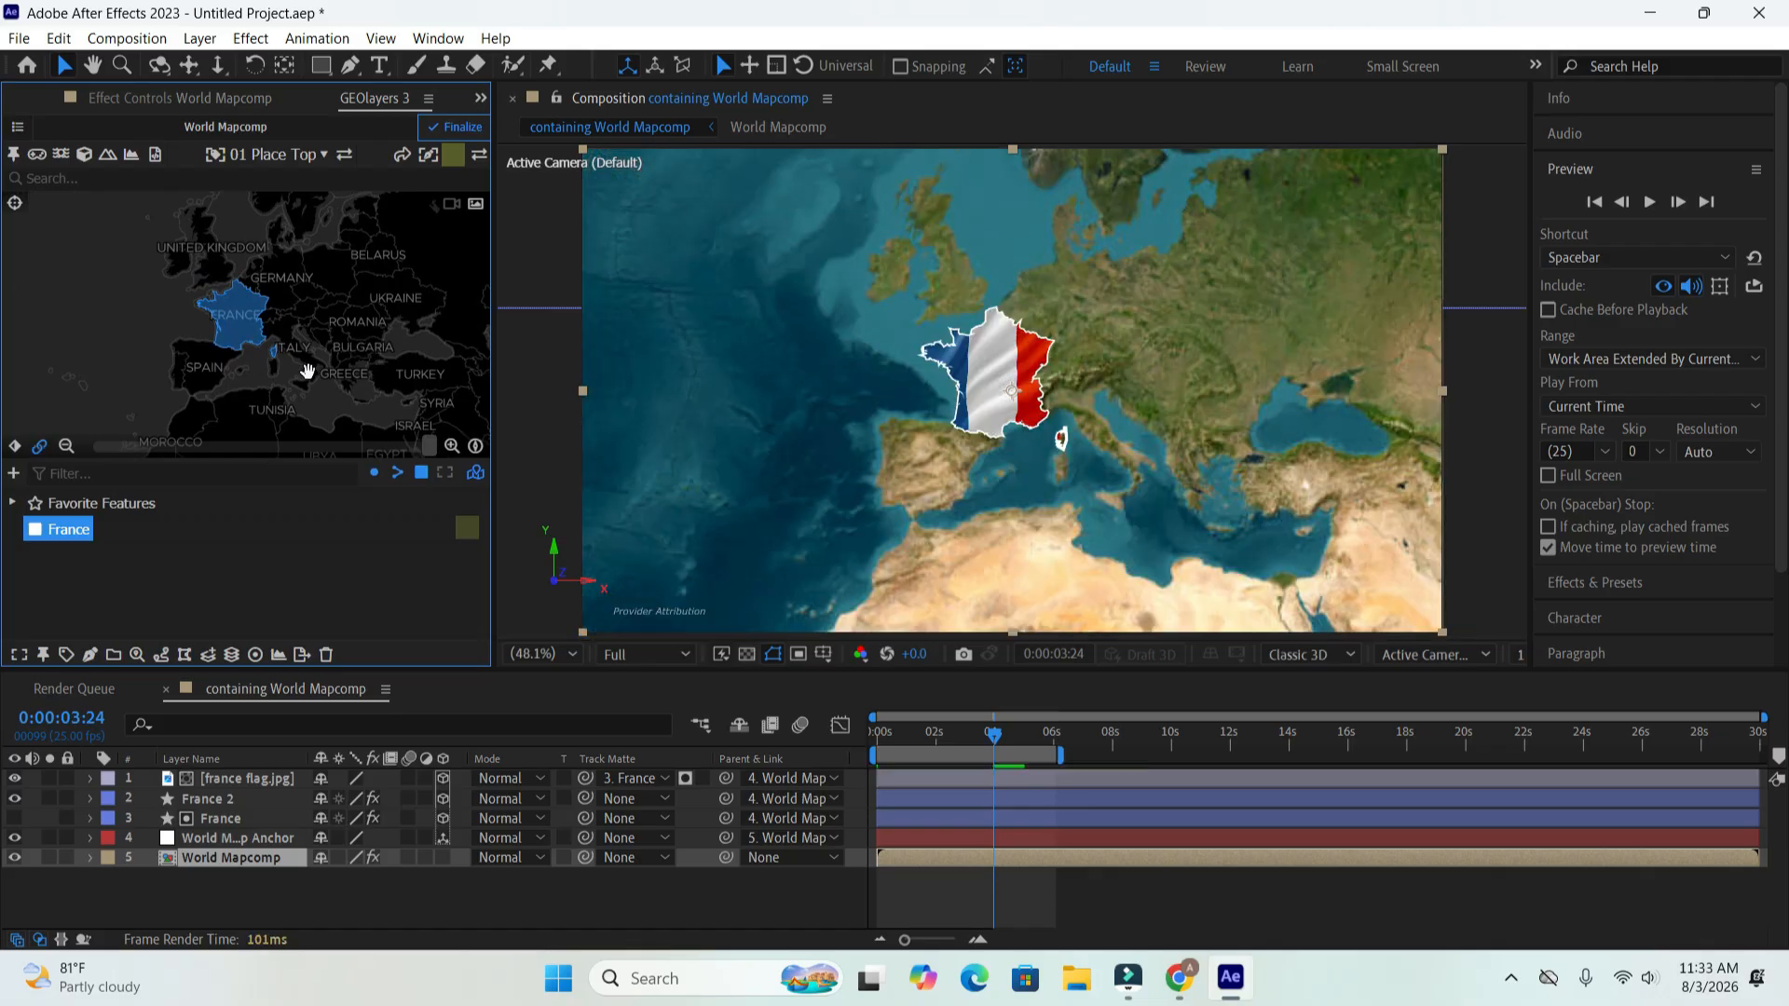
{"action": "scroll", "coordinate": [307, 370], "scroll_direction": "down", "scroll_amount": 5}
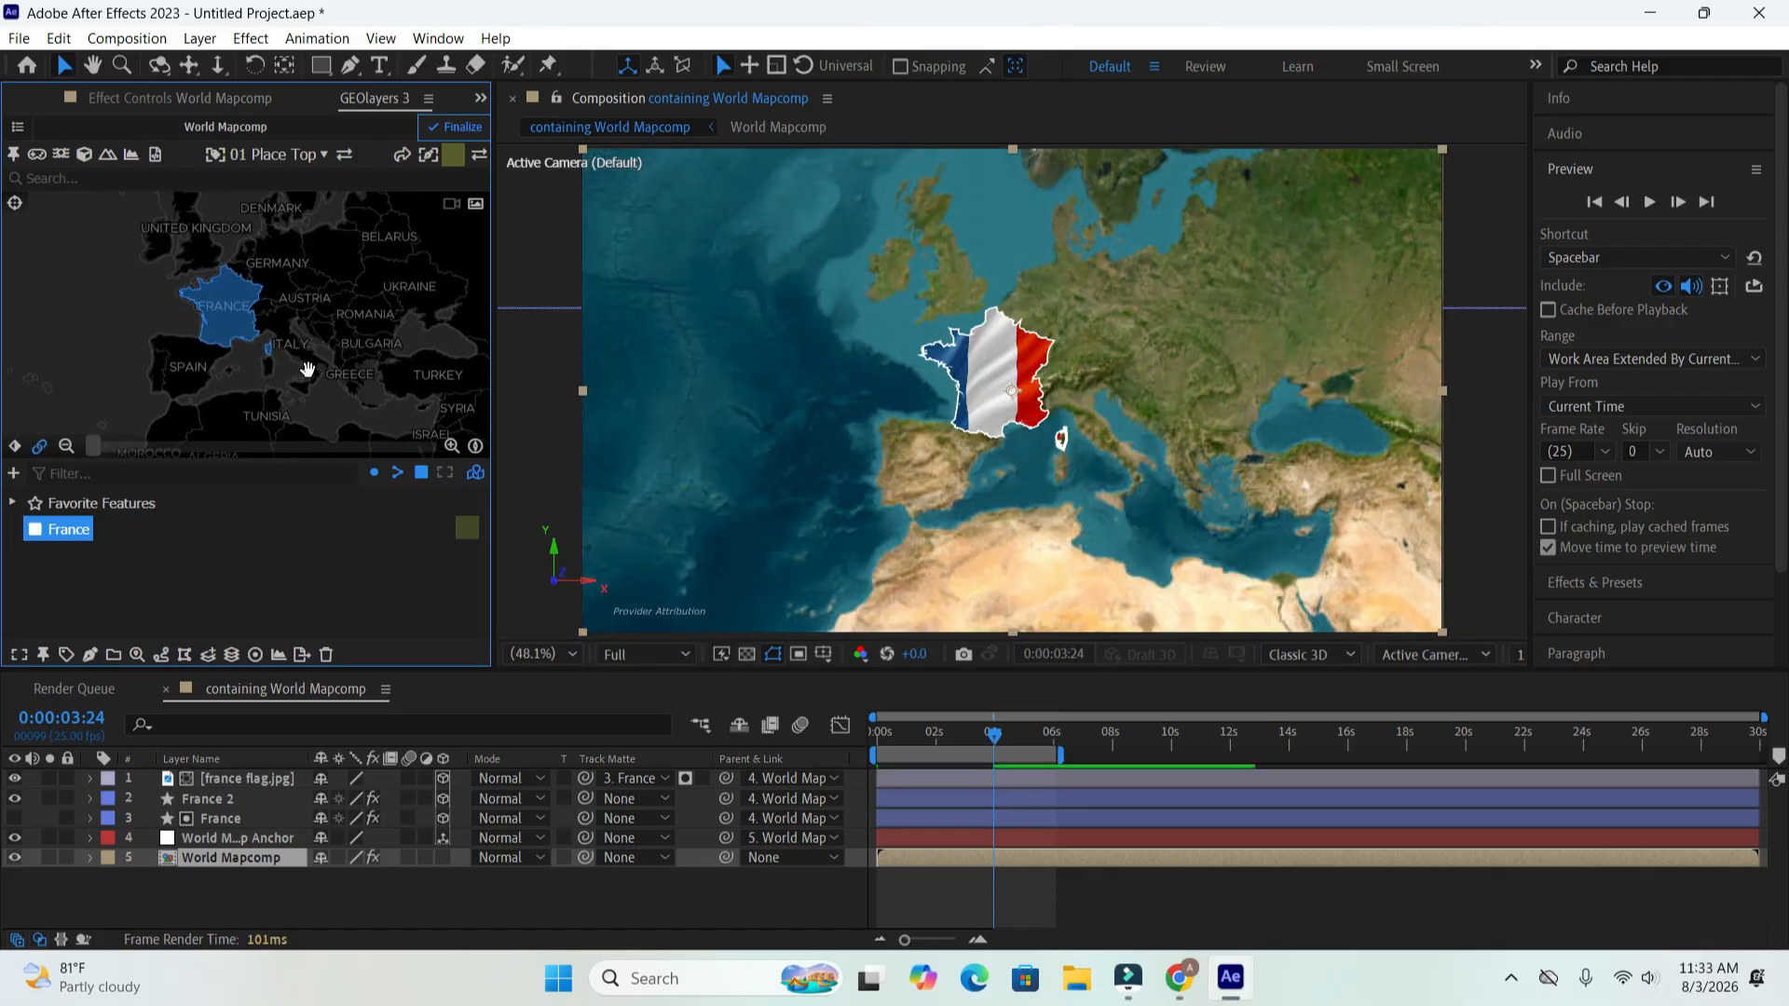
{"action": "scroll", "coordinate": [309, 365], "scroll_direction": "up", "scroll_amount": 3}
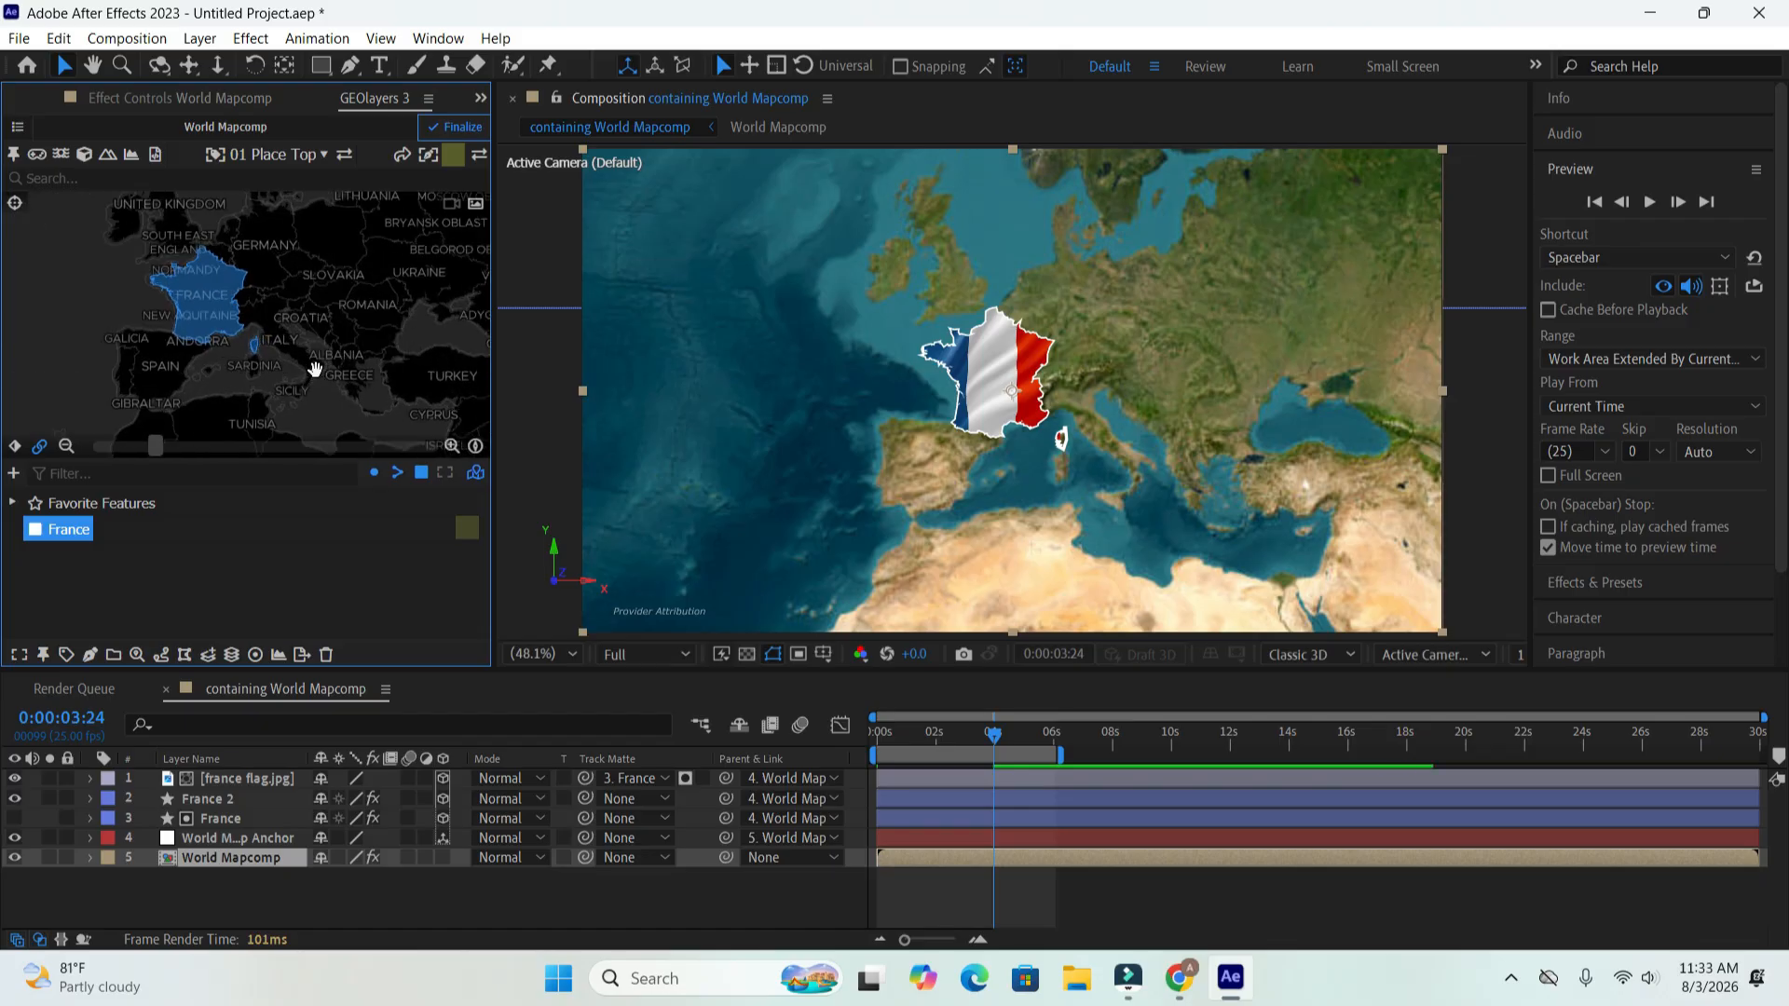
{"action": "left_click_drag", "start_coordinate": [341, 312], "coordinate": [355, 317]}
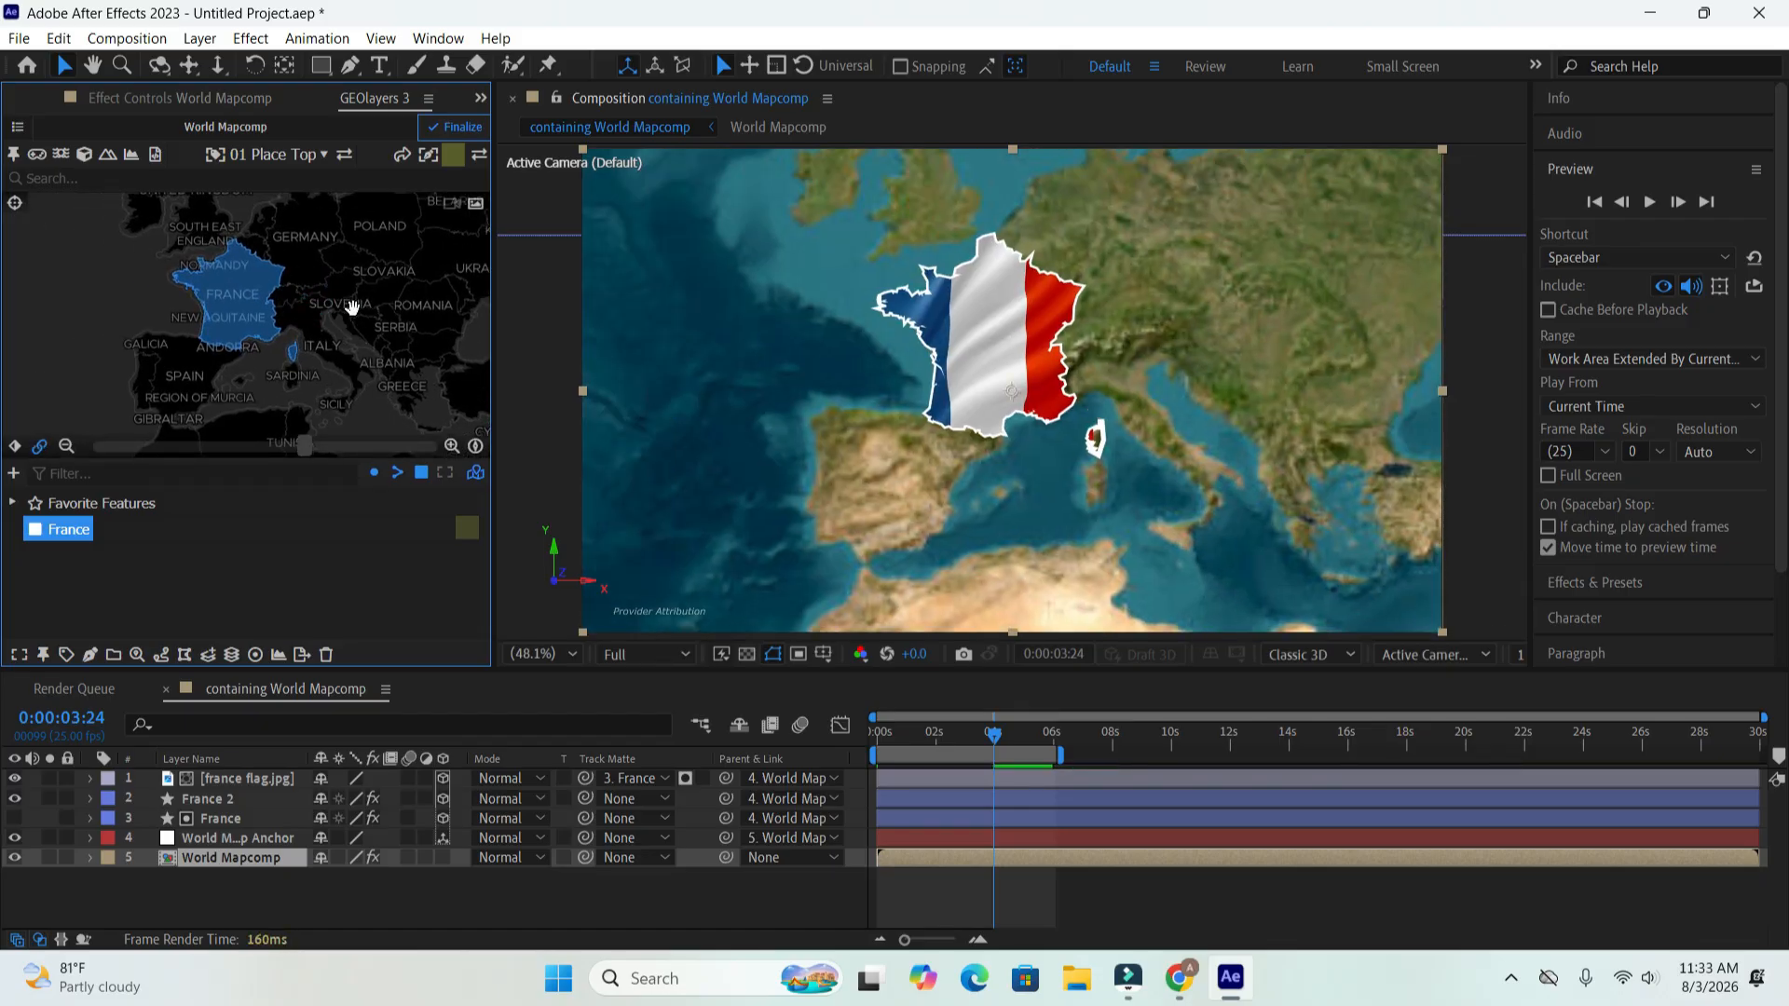
{"action": "left_click_drag", "start_coordinate": [354, 317], "coordinate": [357, 332]}
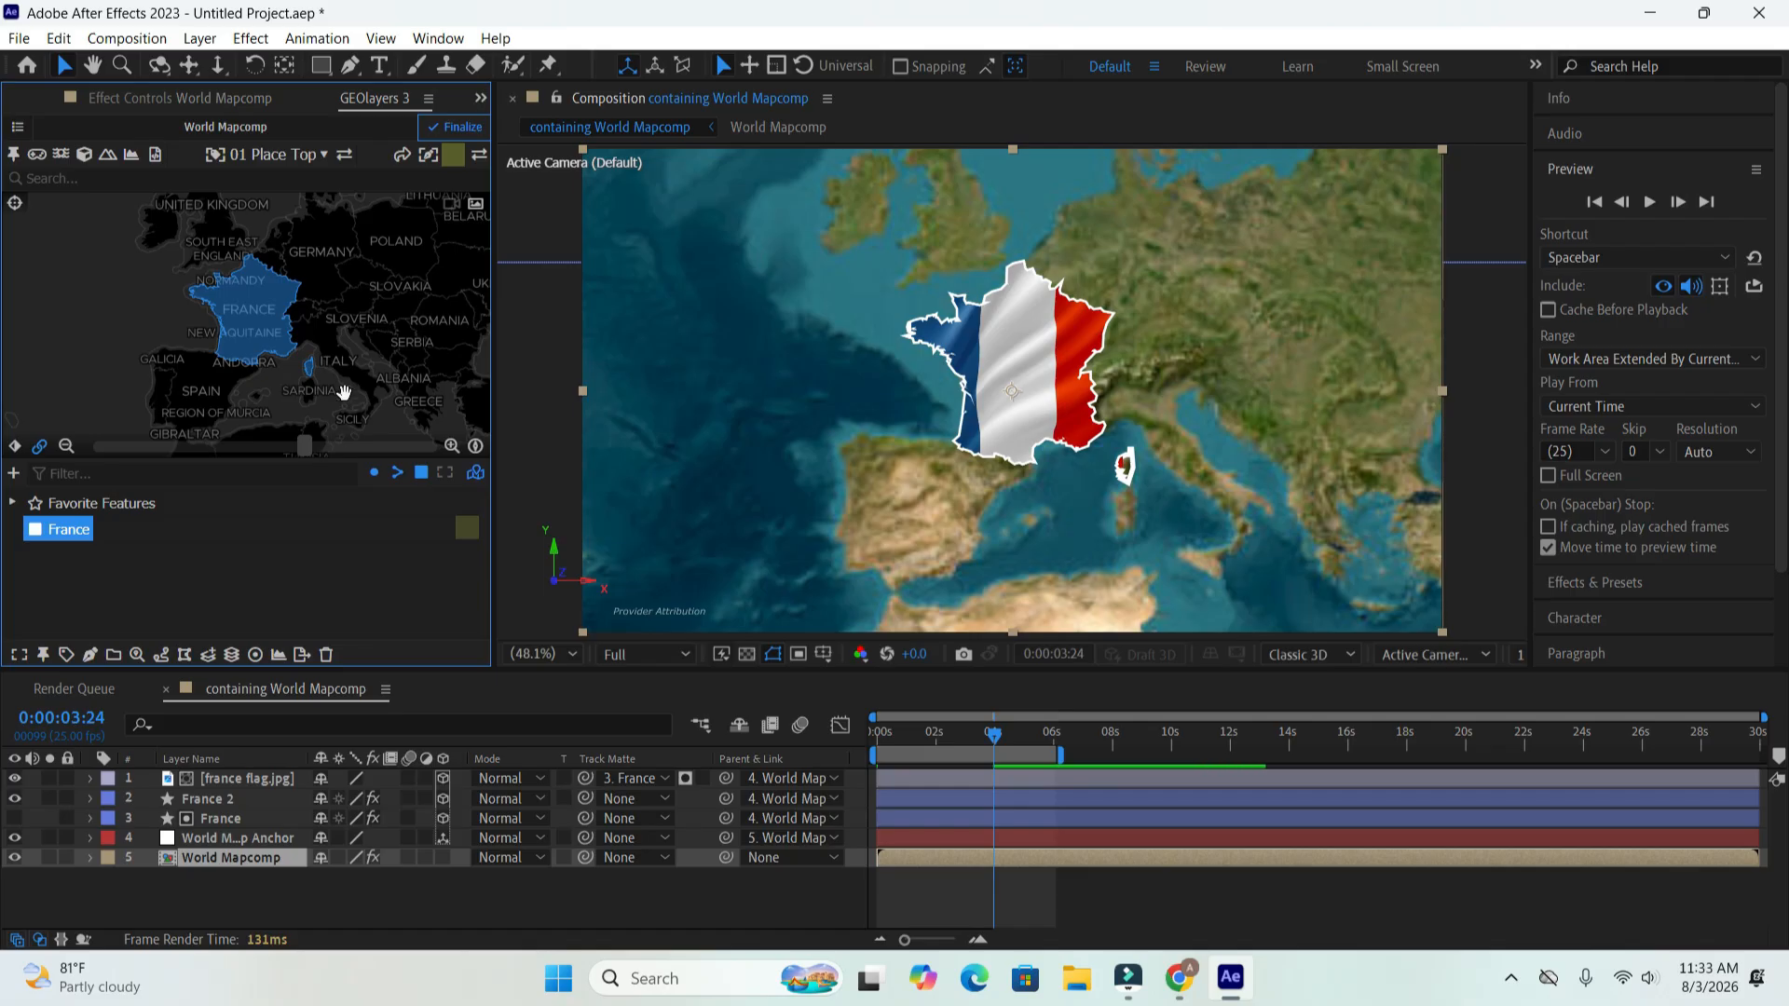
{"action": "left_click_drag", "start_coordinate": [359, 380], "coordinate": [314, 307]}
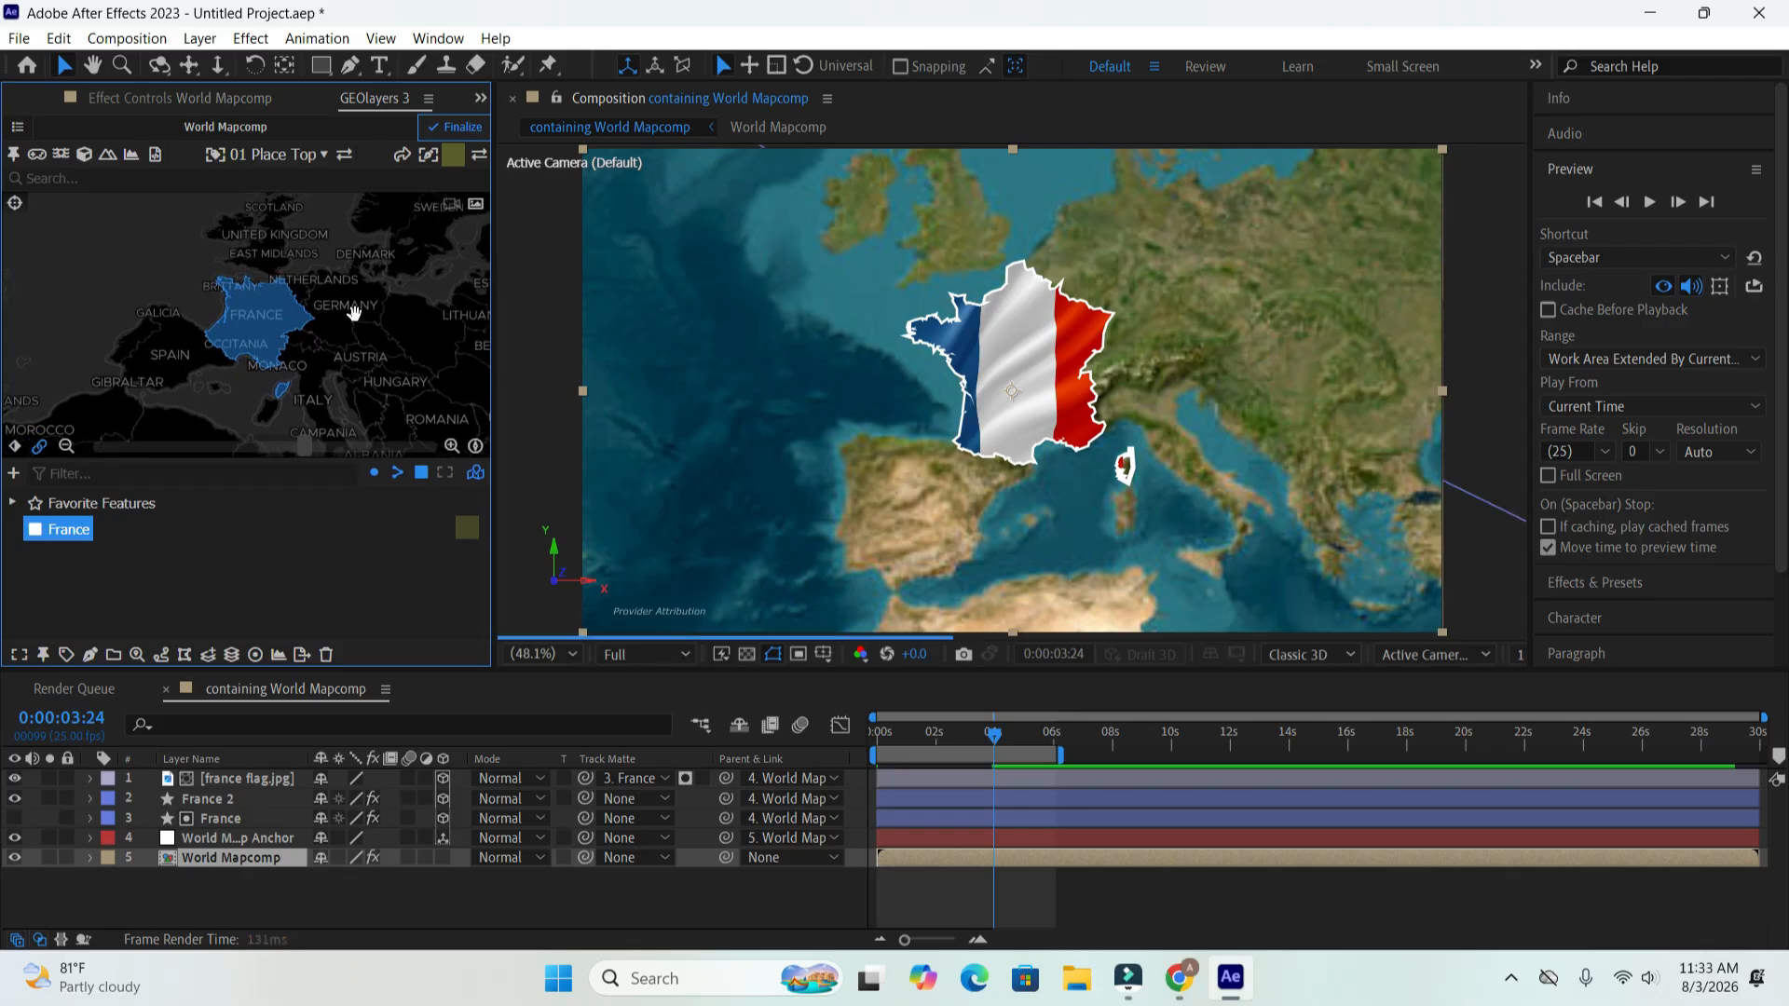
{"action": "left_click_drag", "start_coordinate": [386, 324], "coordinate": [377, 293]}
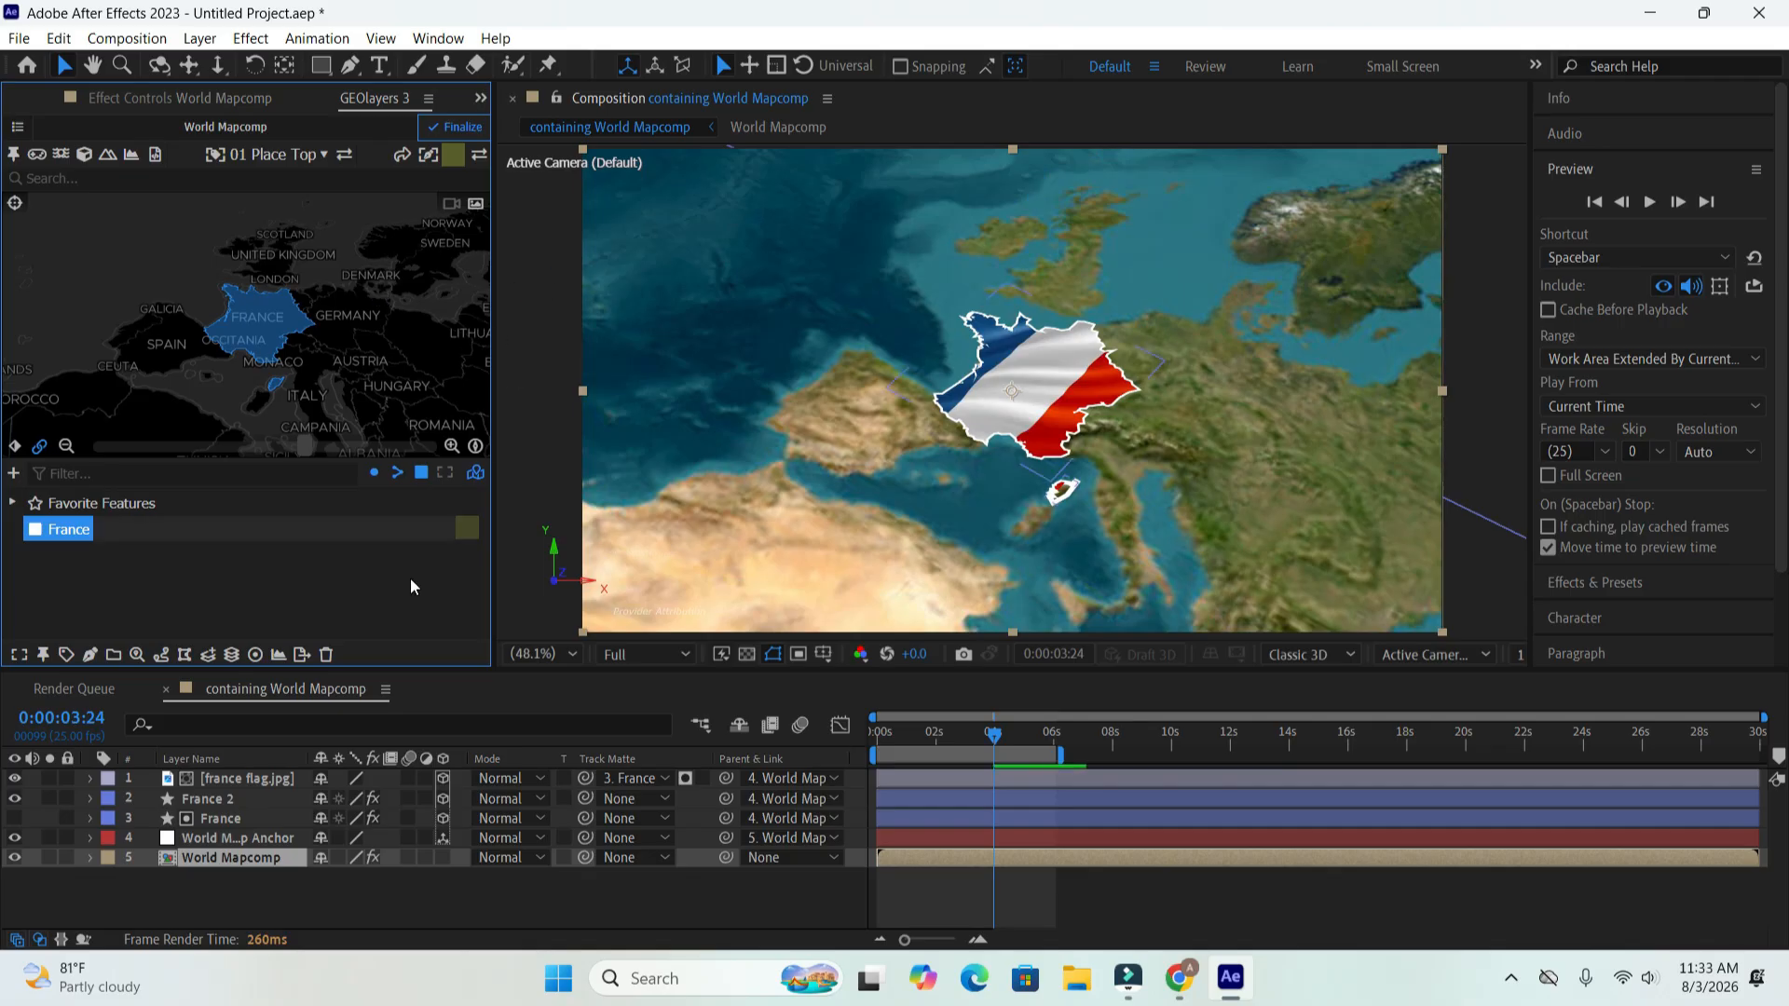
- Return to the first frame and set the composition's preview resolution to Half
{"action": "left_click", "coordinate": [1598, 209]}
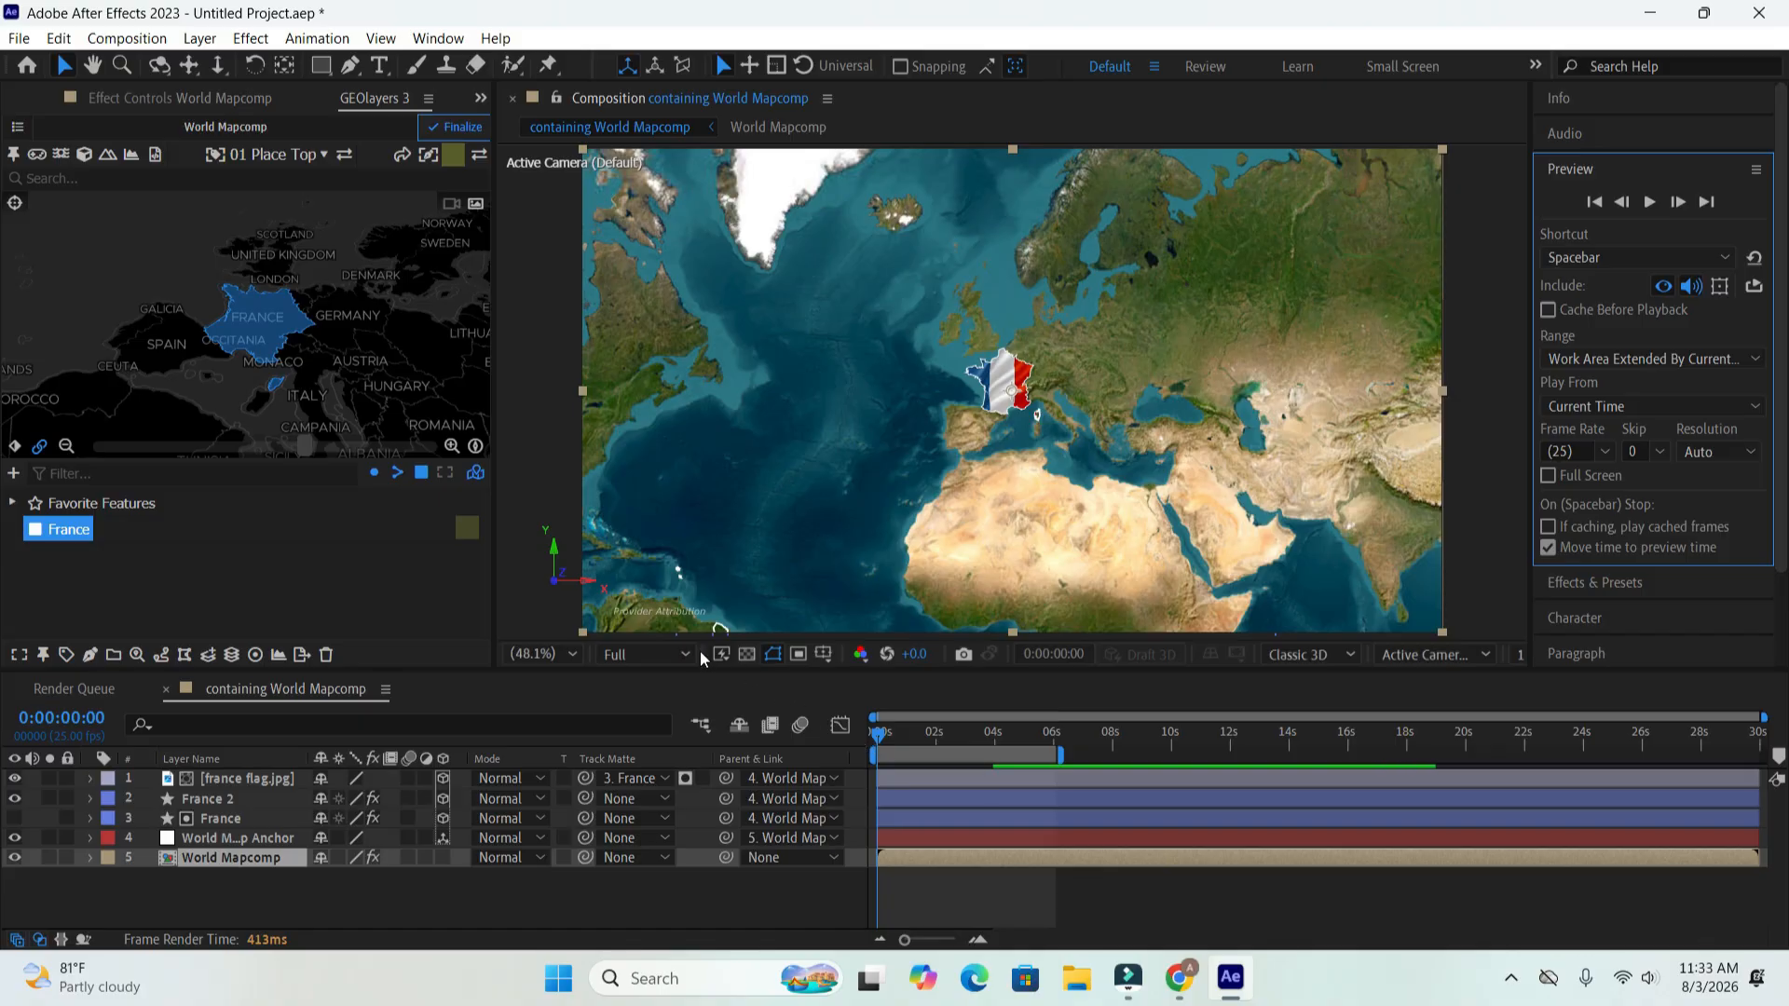
{"action": "left_click", "coordinate": [669, 654]}
{"action": "left_click", "coordinate": [669, 734]}
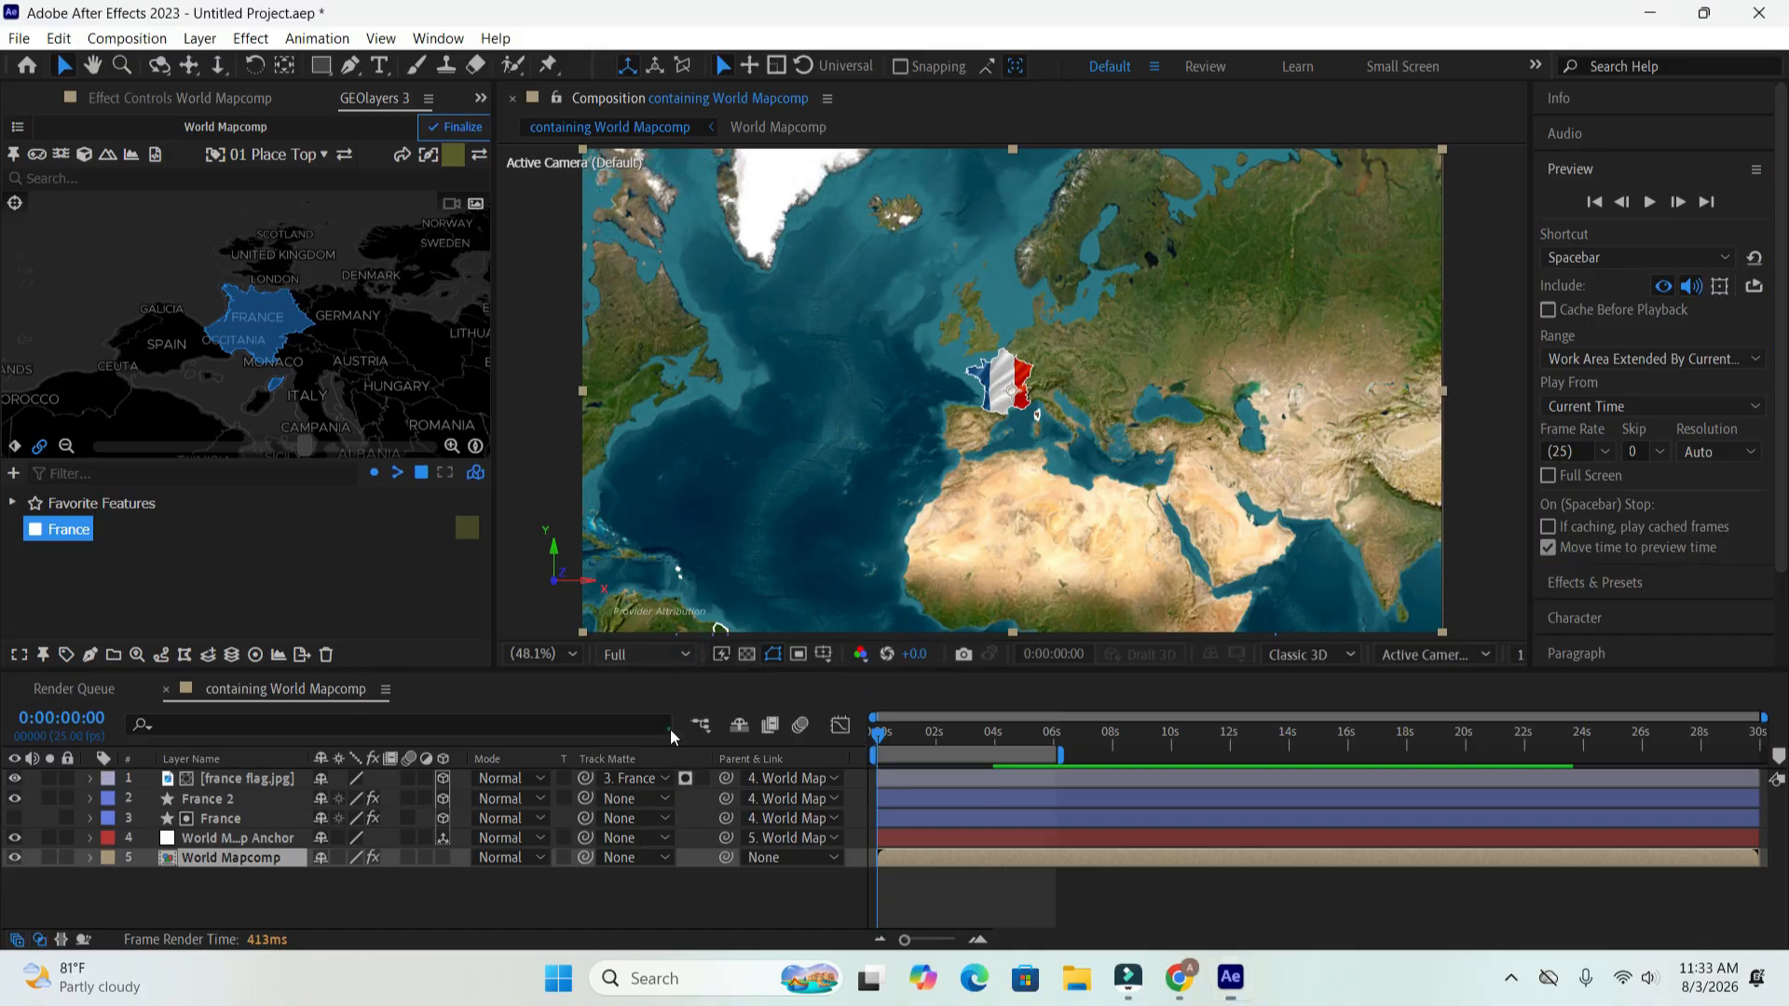
- Play the map animation from the start twice to review the zoom and tilt onto France
{"action": "left_click", "coordinate": [1595, 204]}
{"action": "left_click", "coordinate": [1649, 203]}
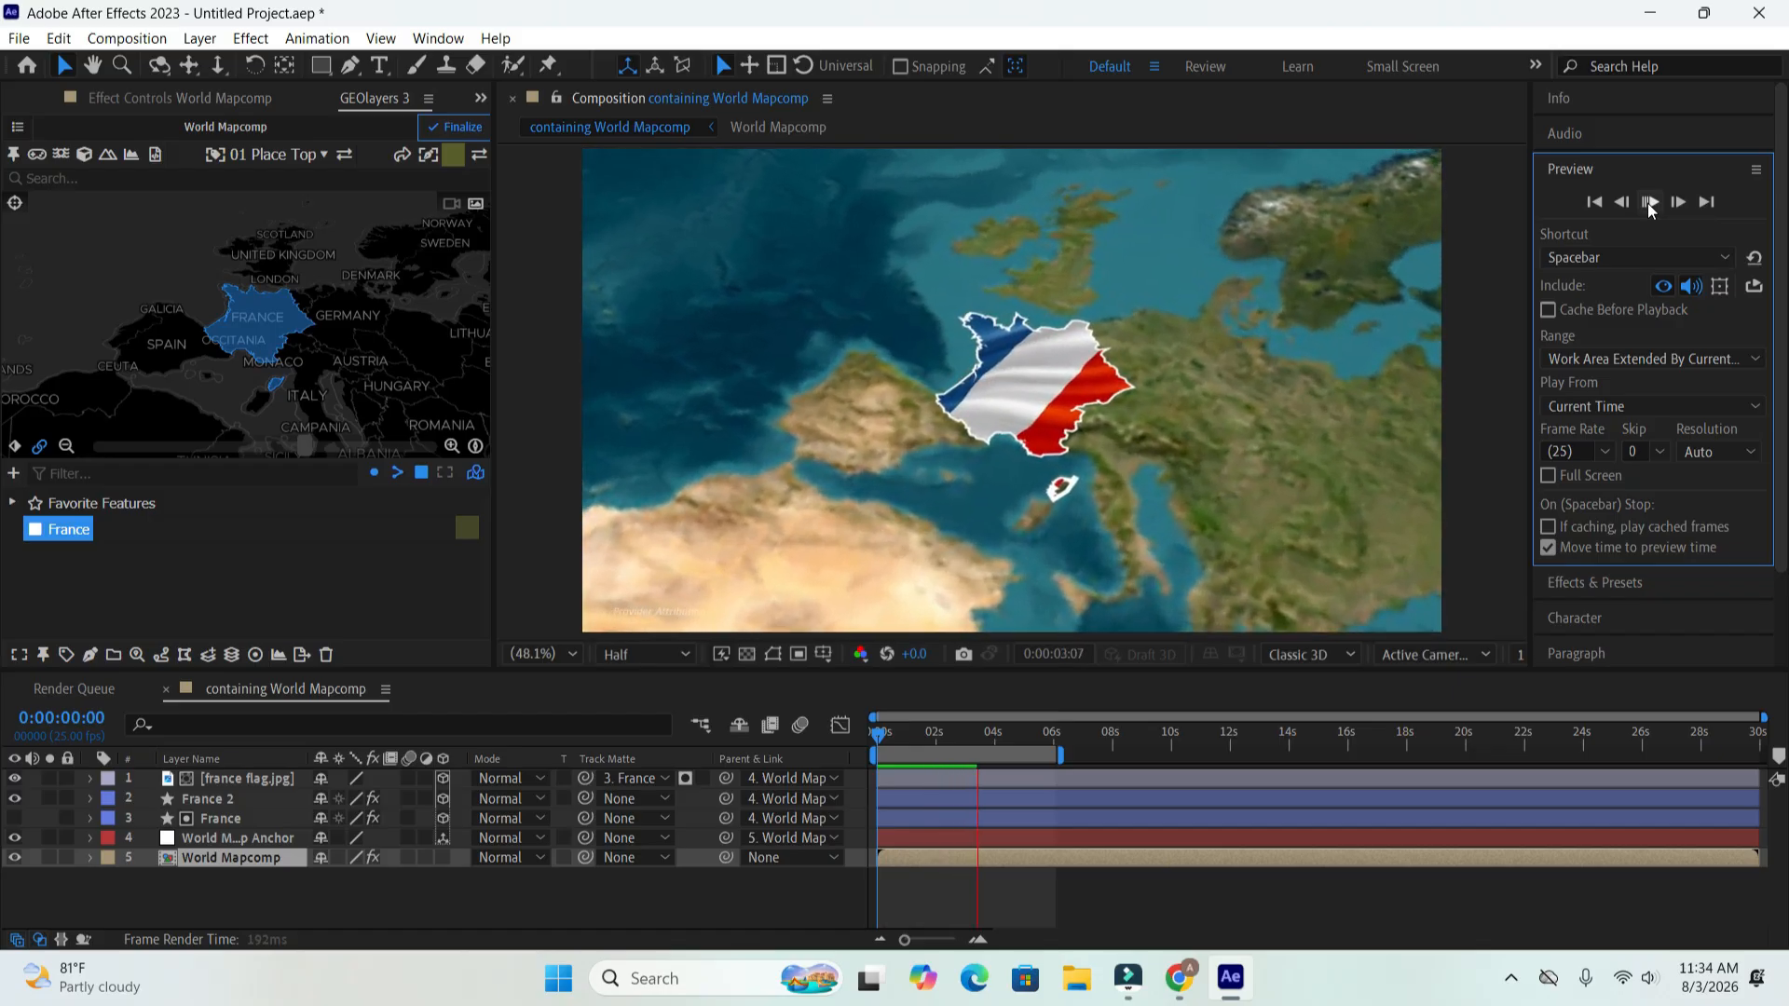
{"action": "left_click", "coordinate": [1648, 204]}
{"action": "left_click", "coordinate": [1595, 202]}
{"action": "left_click", "coordinate": [1650, 203]}
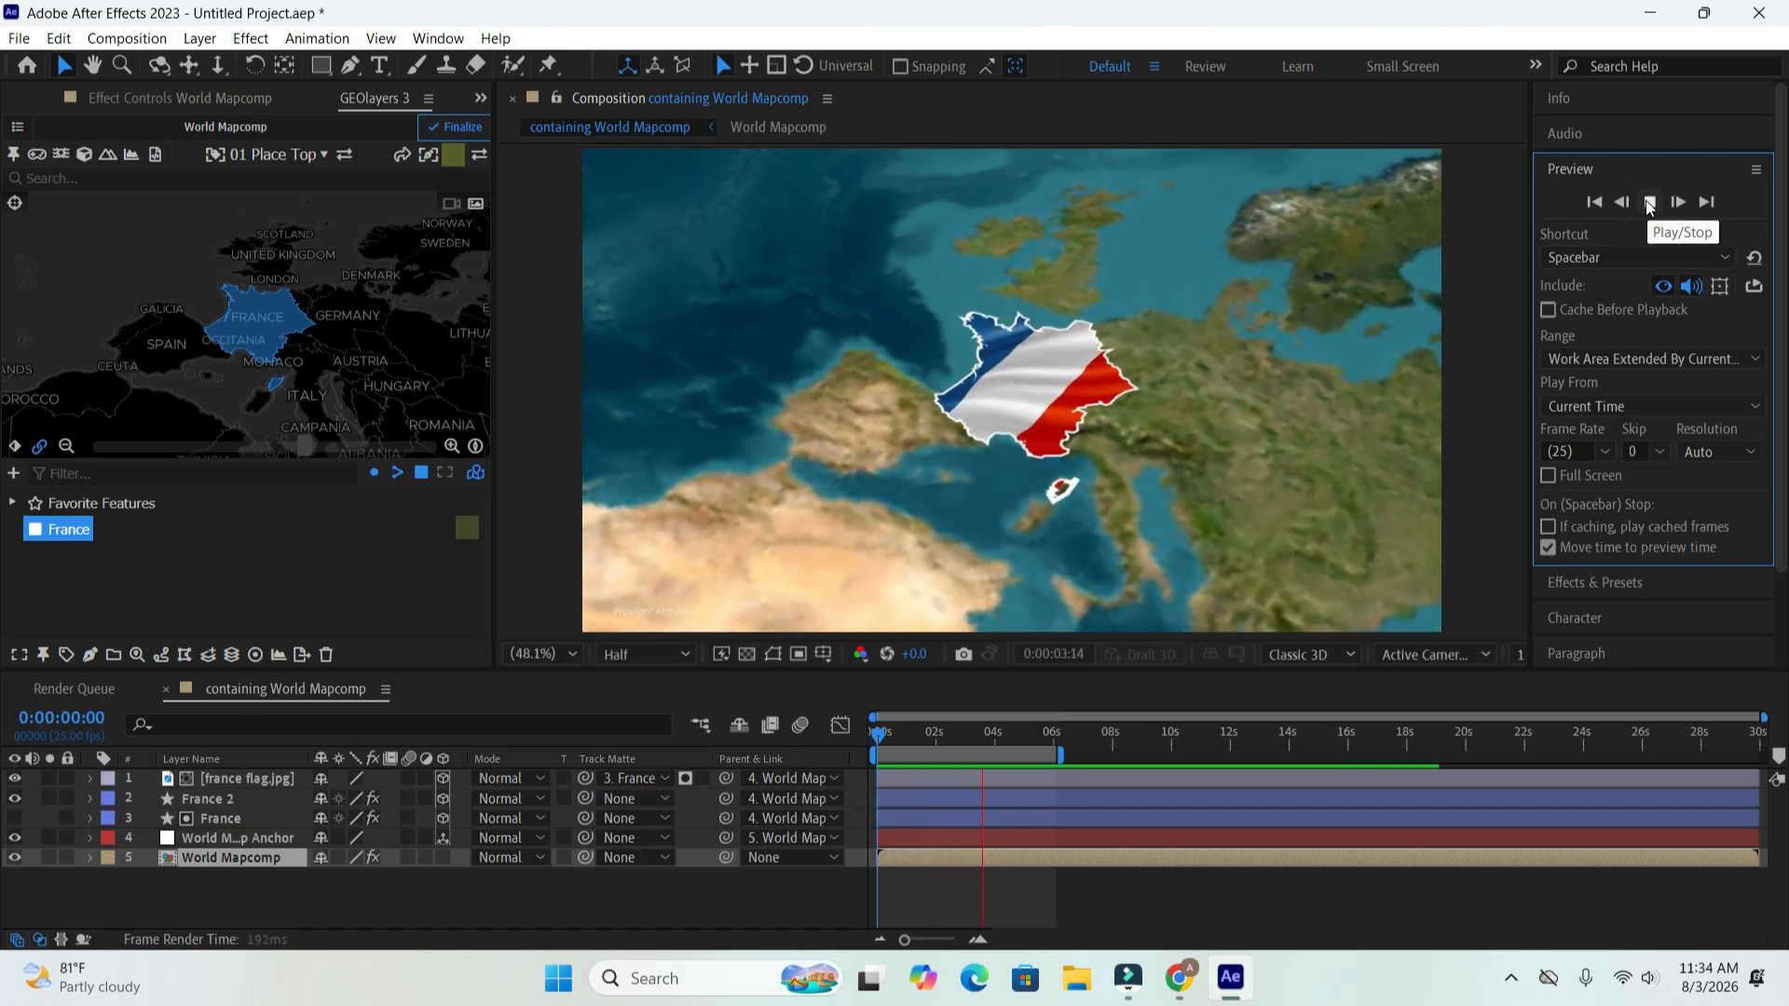
{"action": "left_click", "coordinate": [1649, 203]}
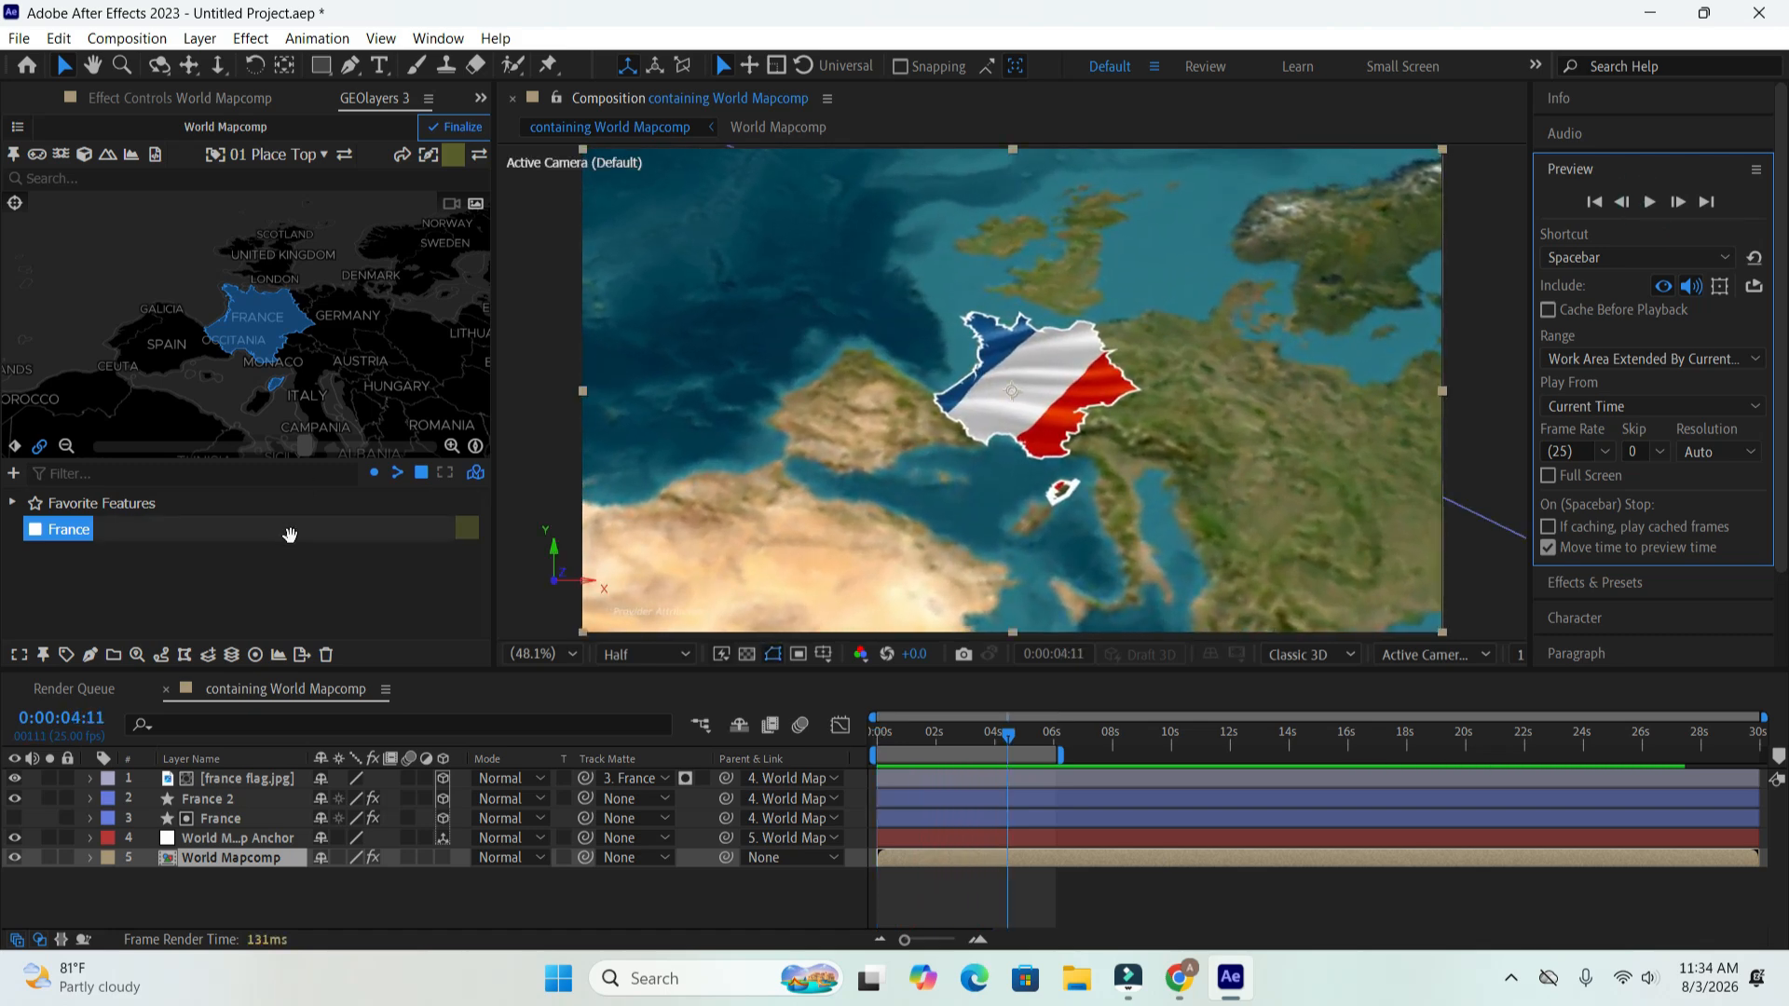
- Tilt the map view slightly further at 0:00:04:11, replay the animation from the start and set the current time to 0:00:04:12
{"action": "left_click_drag", "start_coordinate": [402, 374], "coordinate": [410, 354]}
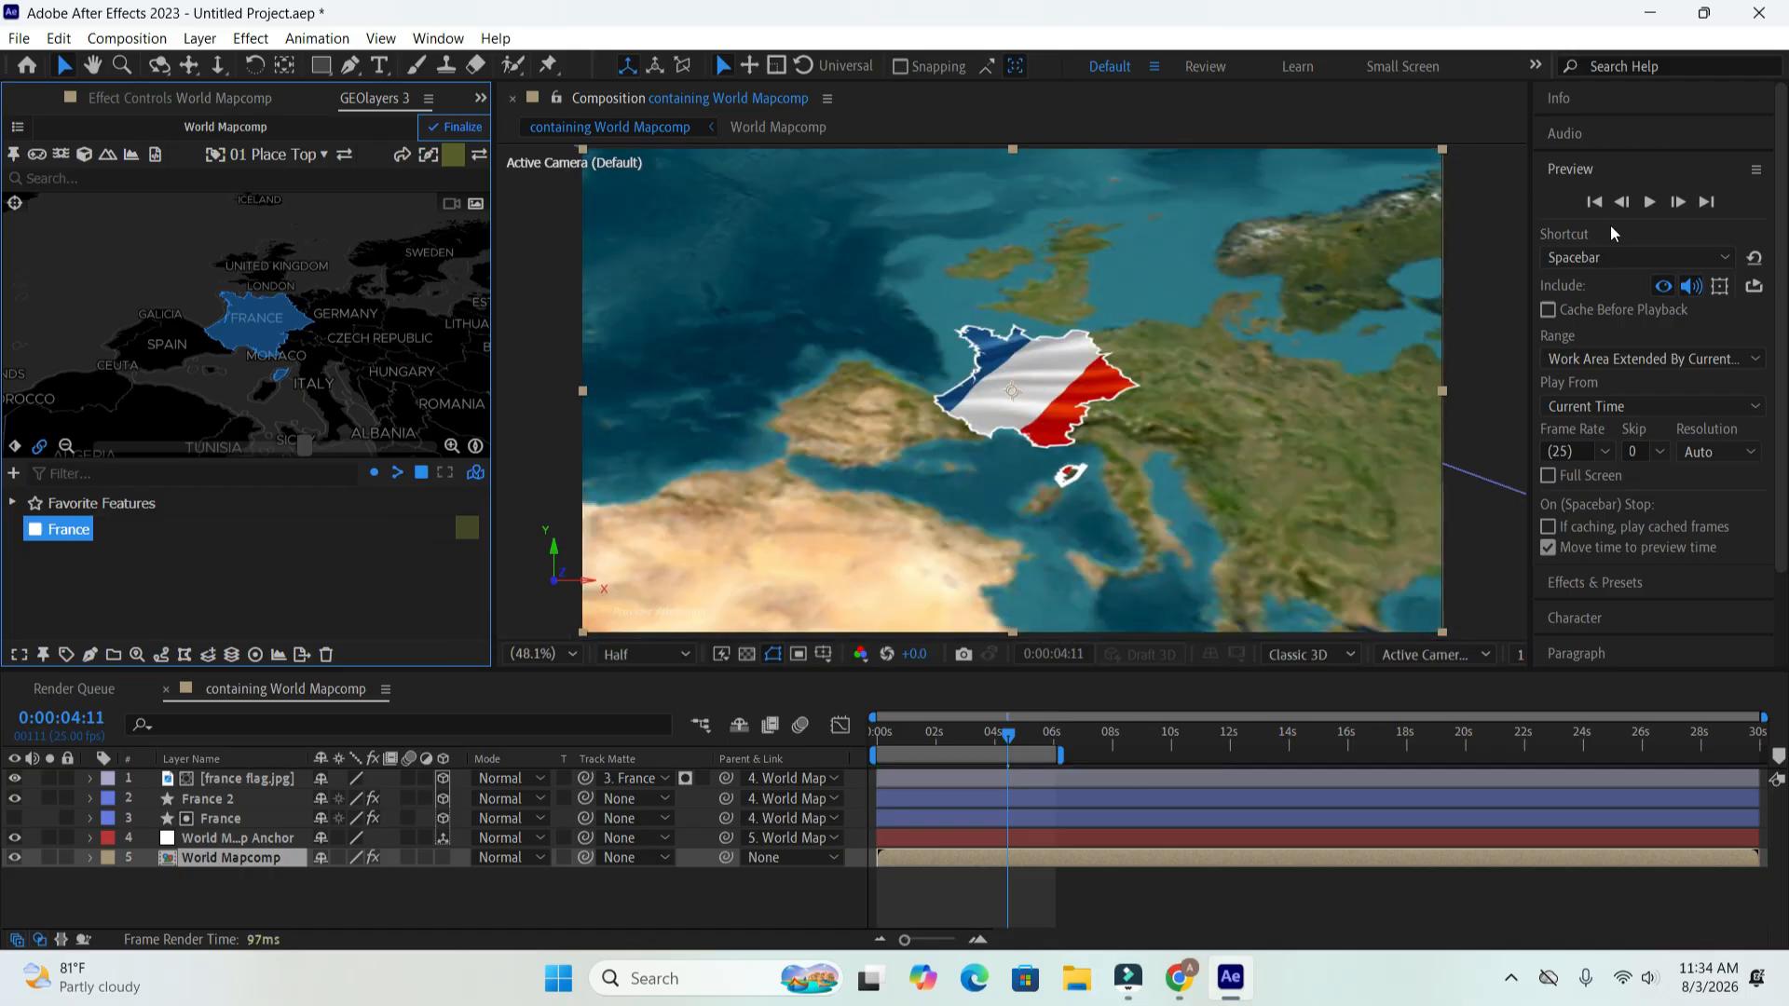
{"action": "left_click", "coordinate": [1595, 202]}
{"action": "left_click", "coordinate": [1650, 204]}
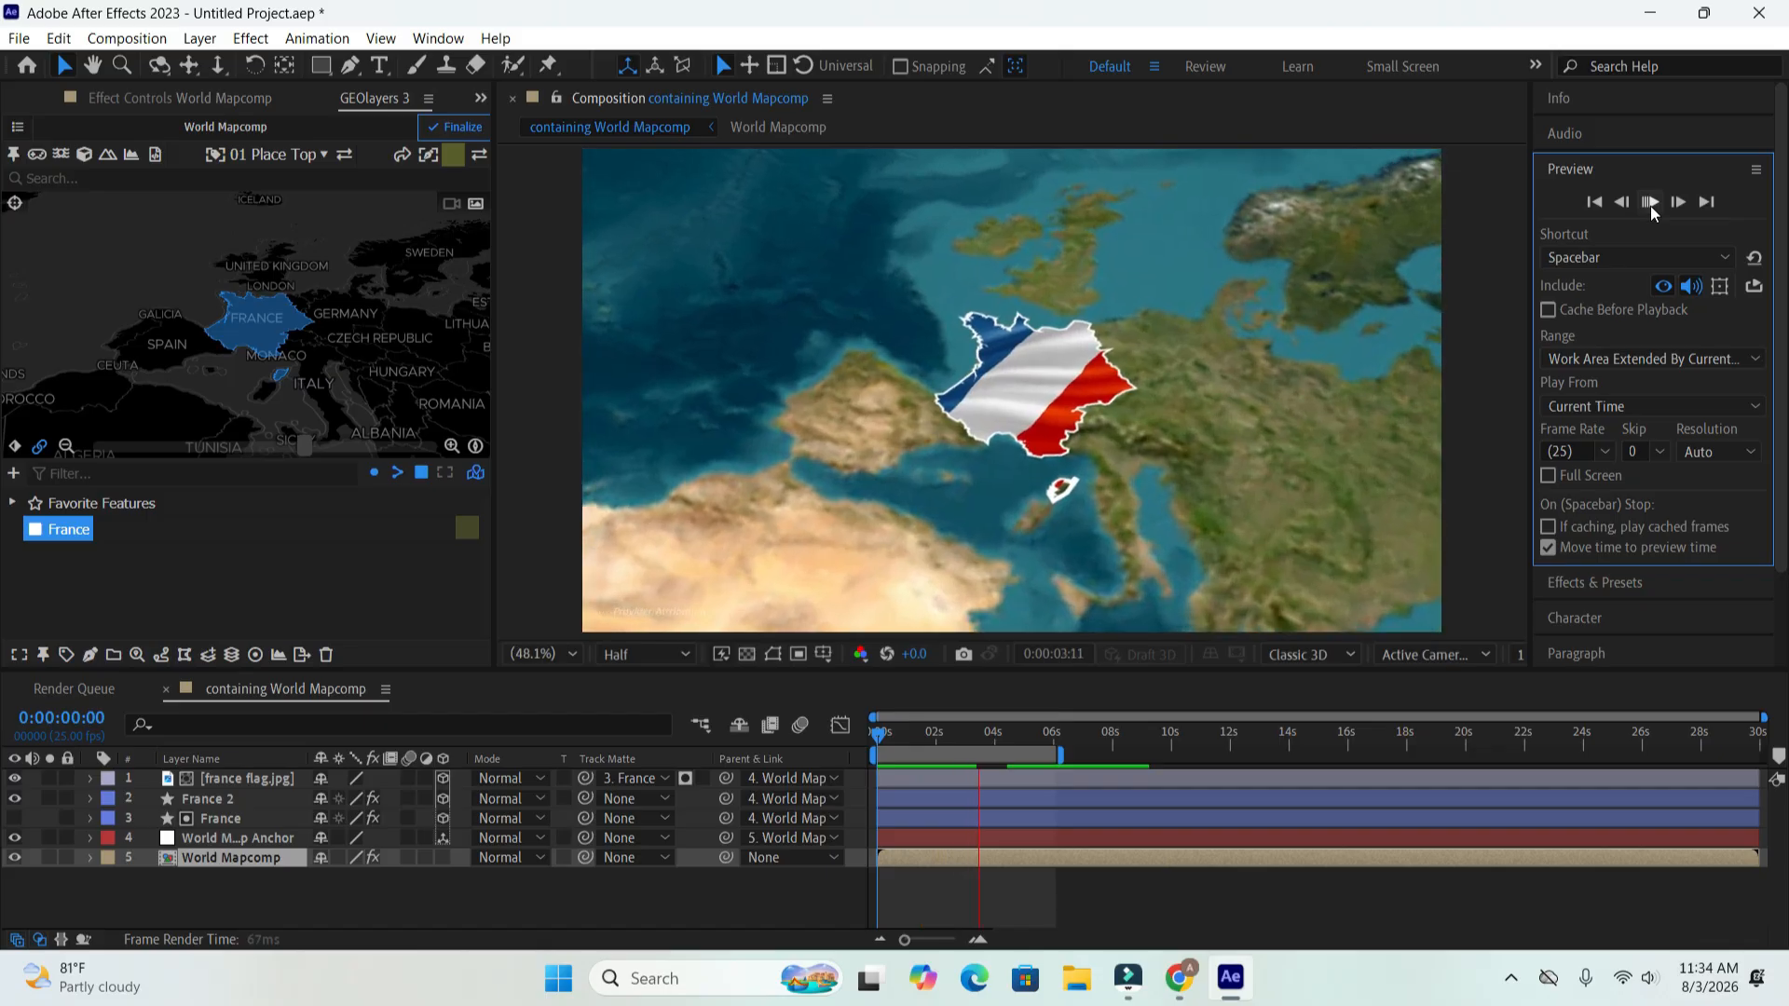
{"action": "left_click", "coordinate": [1650, 201]}
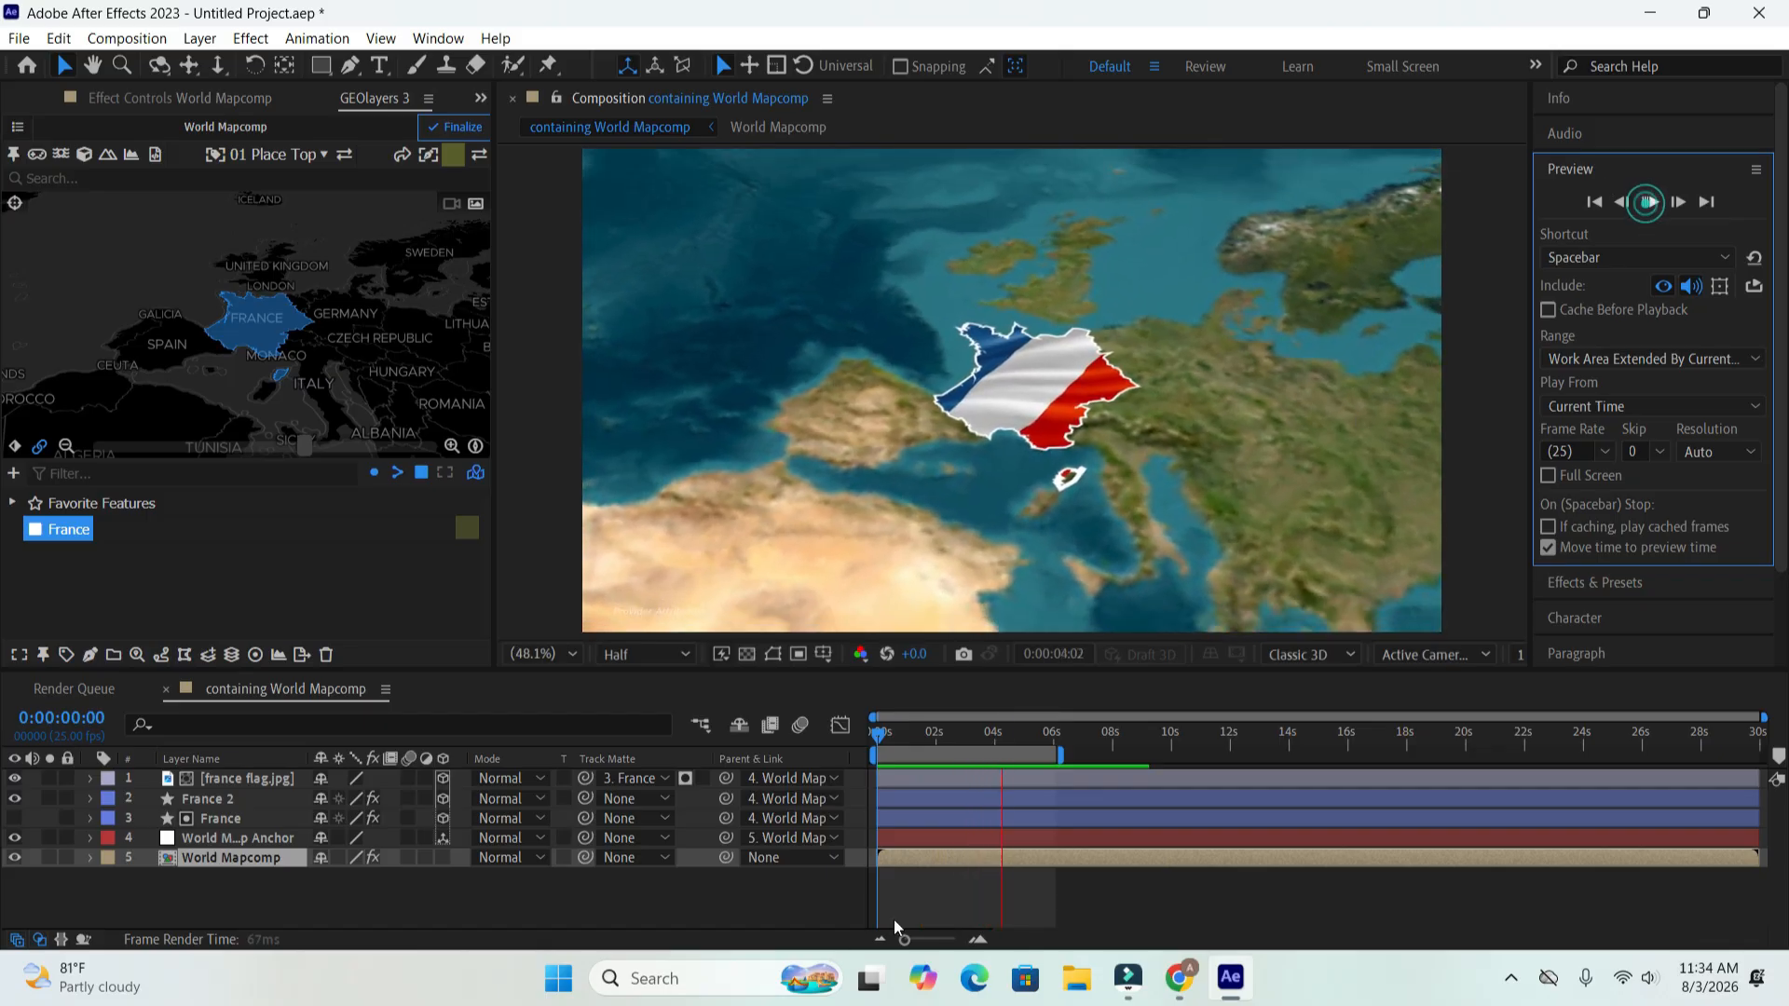
{"action": "mouse_move", "coordinate": [1004, 737]}
{"action": "left_mouse_down"}
{"action": "mouse_move", "coordinate": [990, 734]}
{"action": "mouse_move", "coordinate": [1013, 736]}
{"action": "left_mouse_up"}
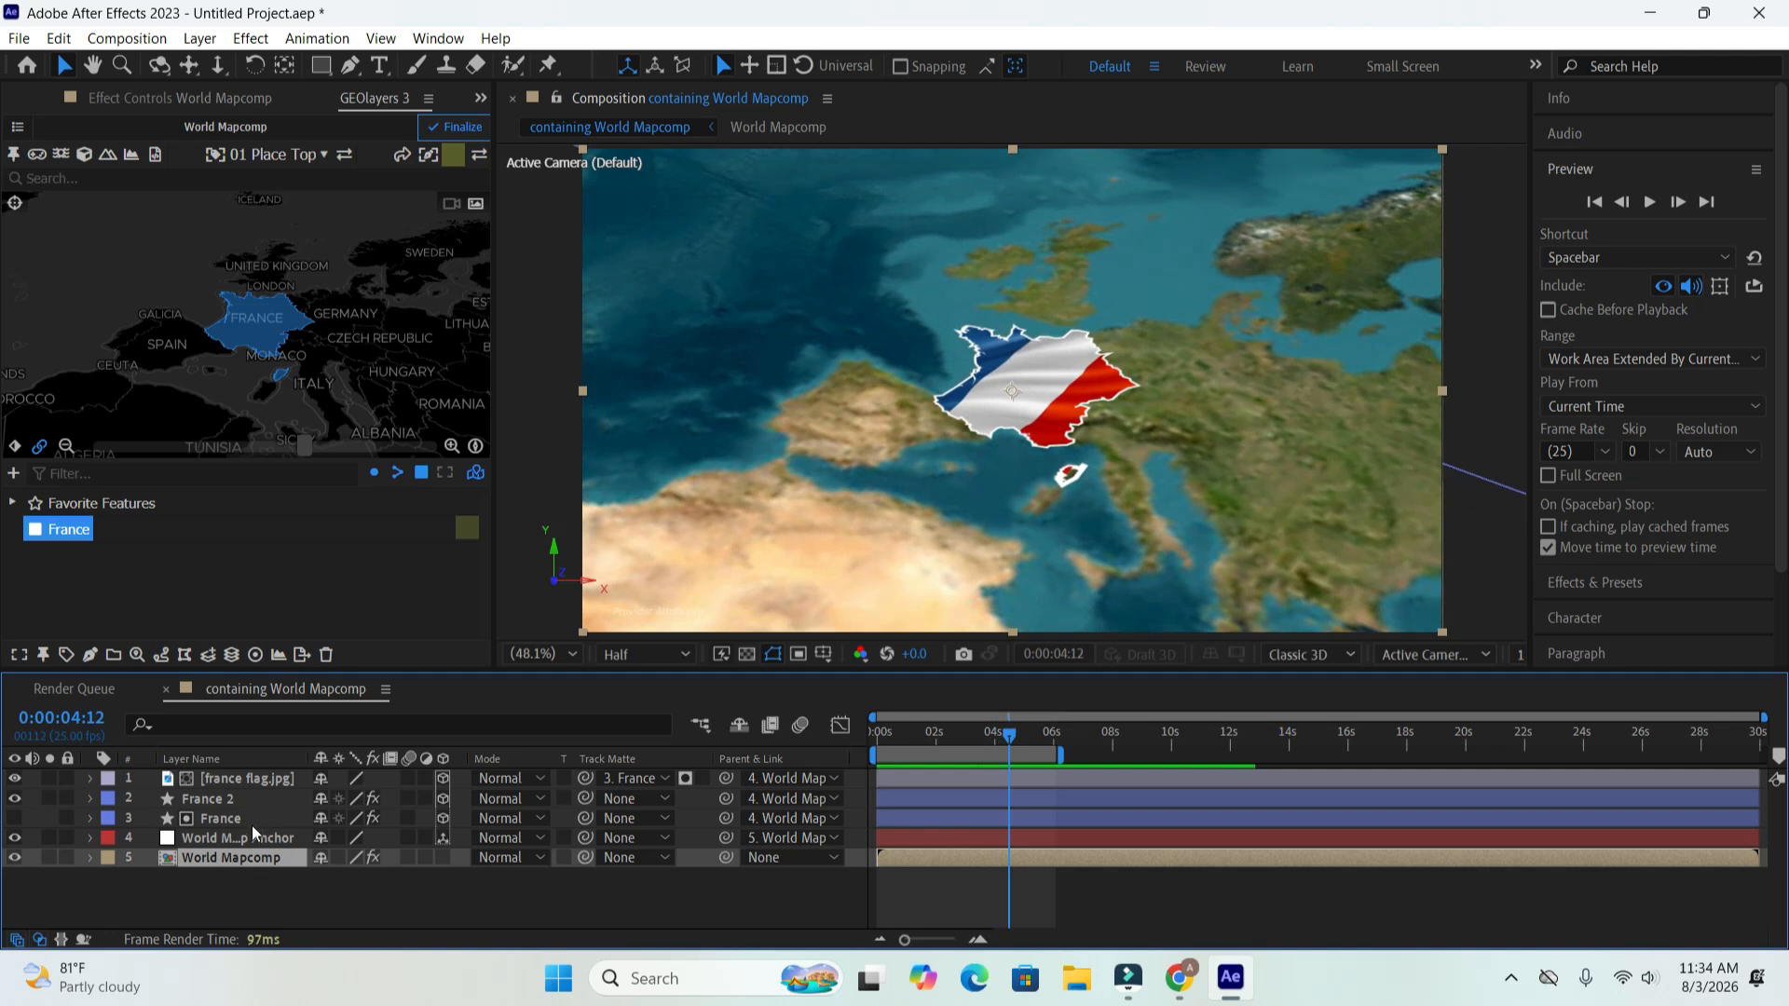
- Delete the World Mapcomp layer's Bearing and Pitch keyframes at 0:00:03:24 and shift their final keyframes earlier to align with the last Zoom keyframe
{"action": "key", "text": "u"}
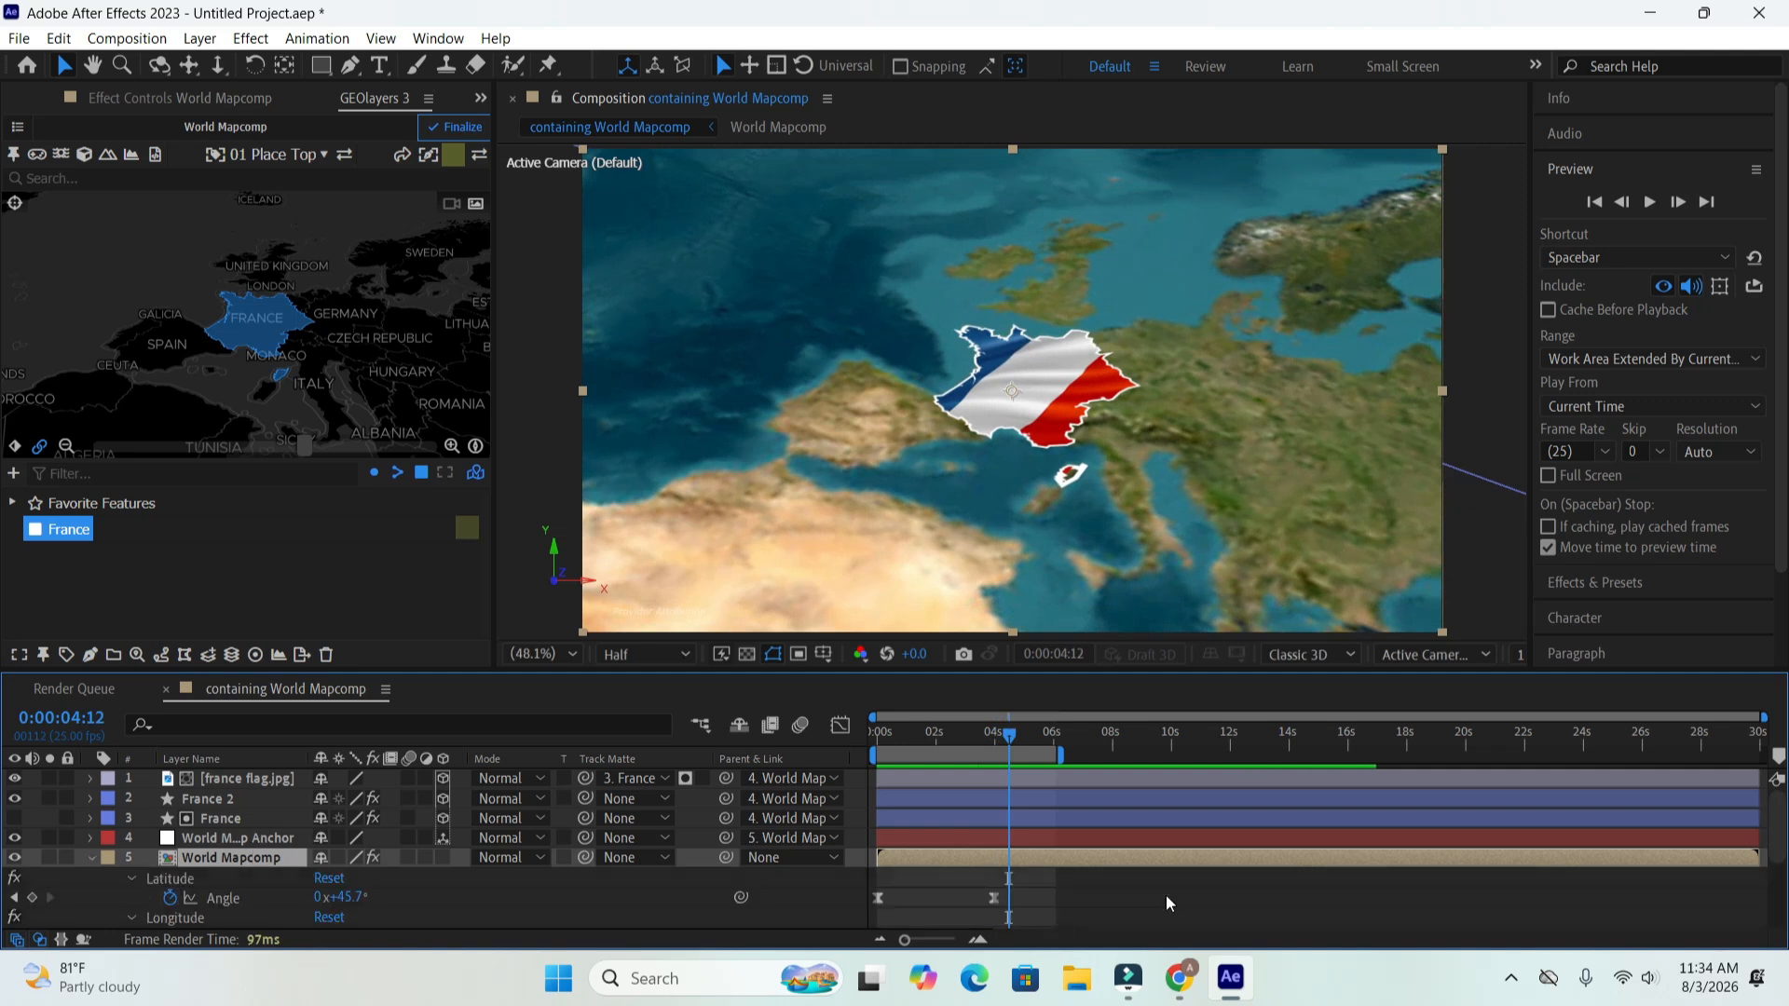
{"action": "scroll", "coordinate": [5, 825], "scroll_direction": "down", "scroll_amount": 3}
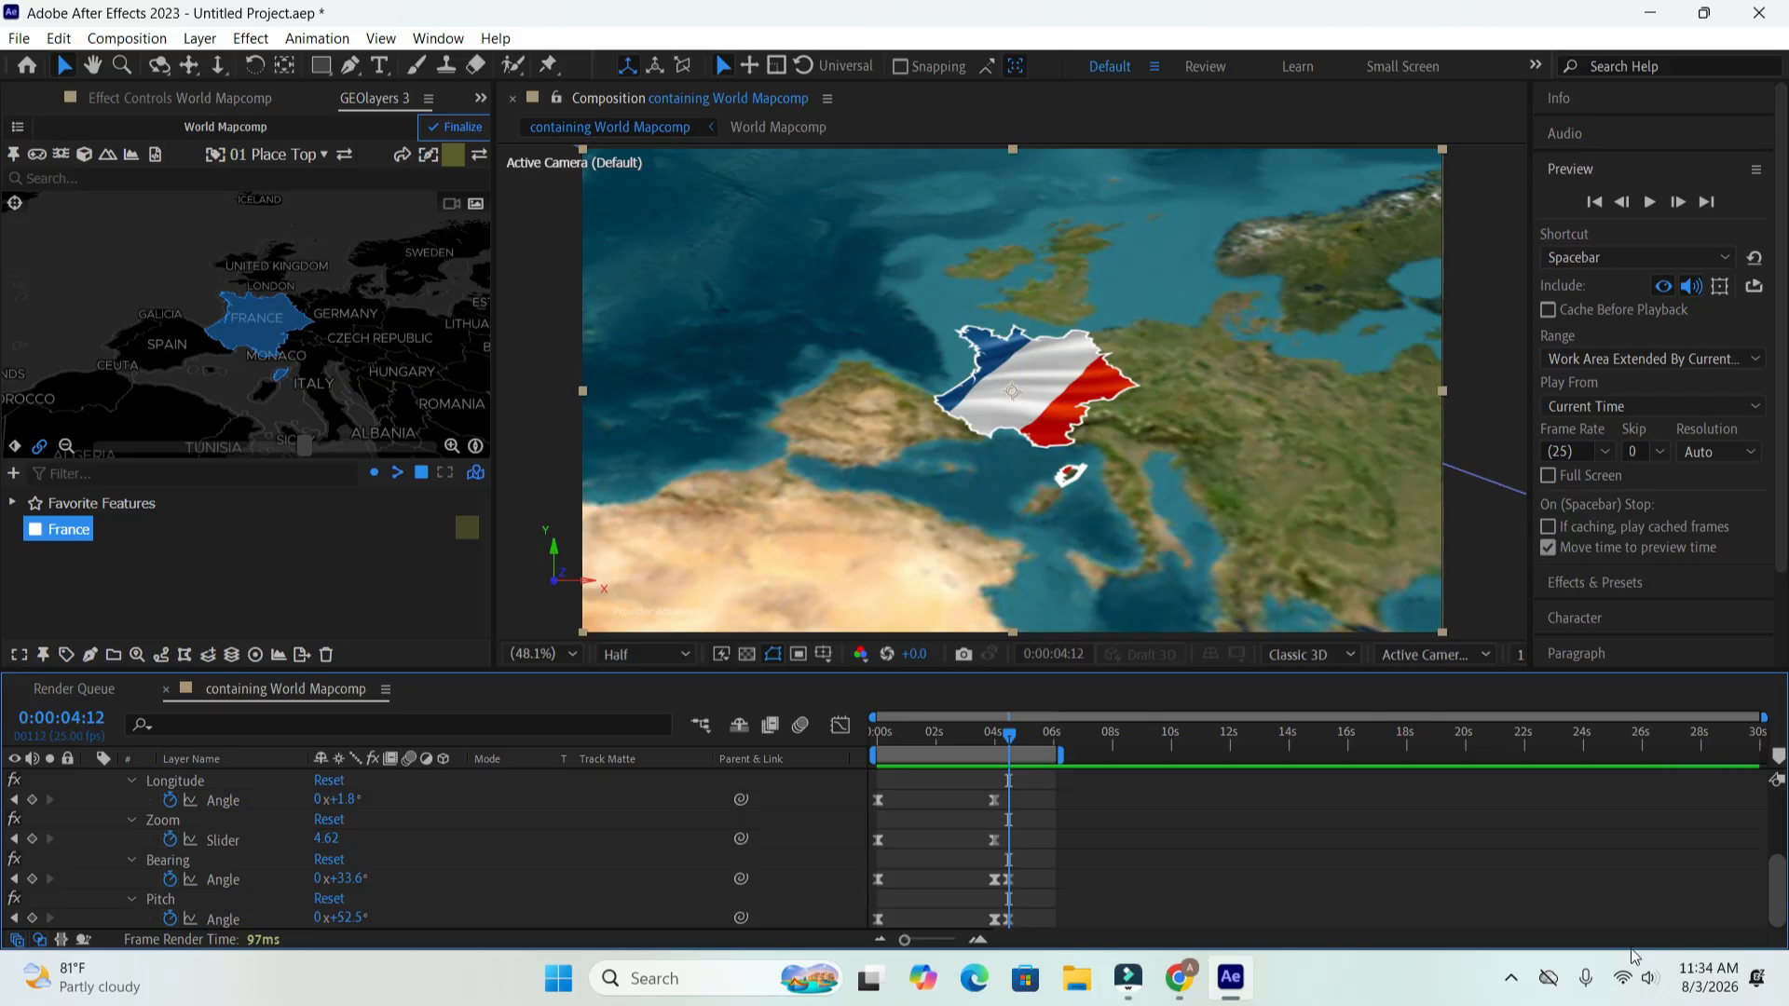
{"action": "left_click_drag", "start_coordinate": [976, 871], "coordinate": [997, 923]}
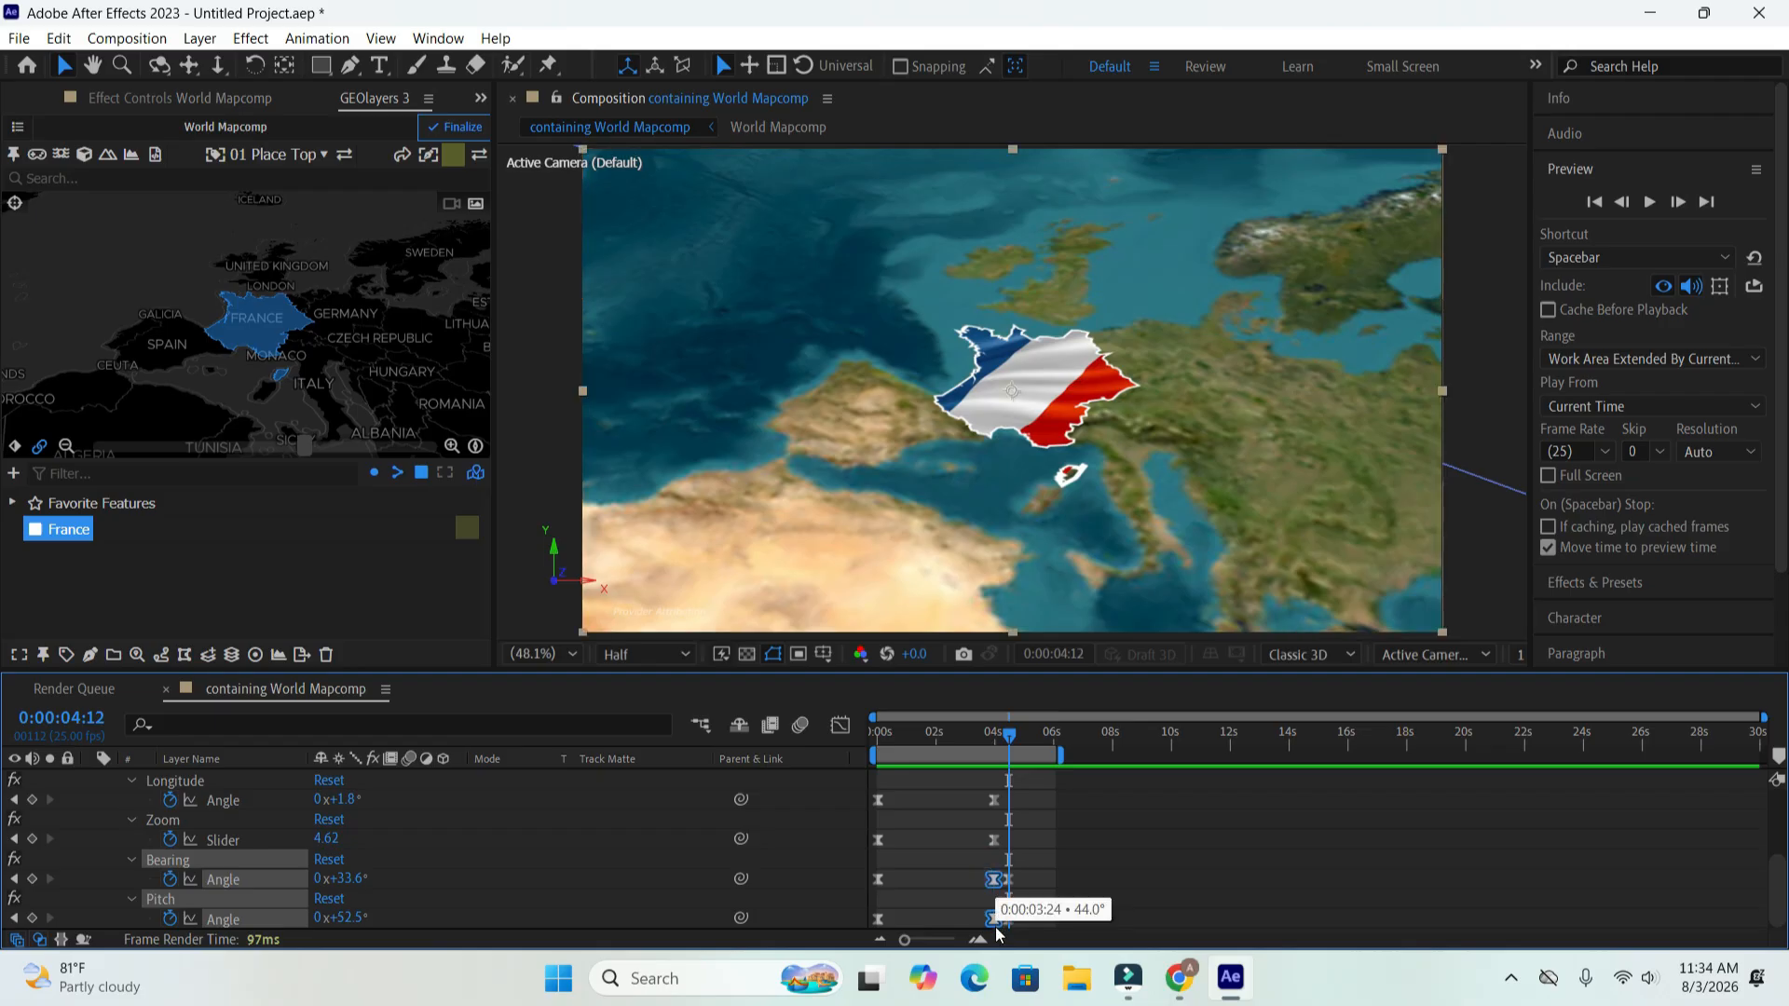
{"action": "key", "text": "Delete"}
{"action": "left_click_drag", "start_coordinate": [1025, 871], "coordinate": [999, 922]}
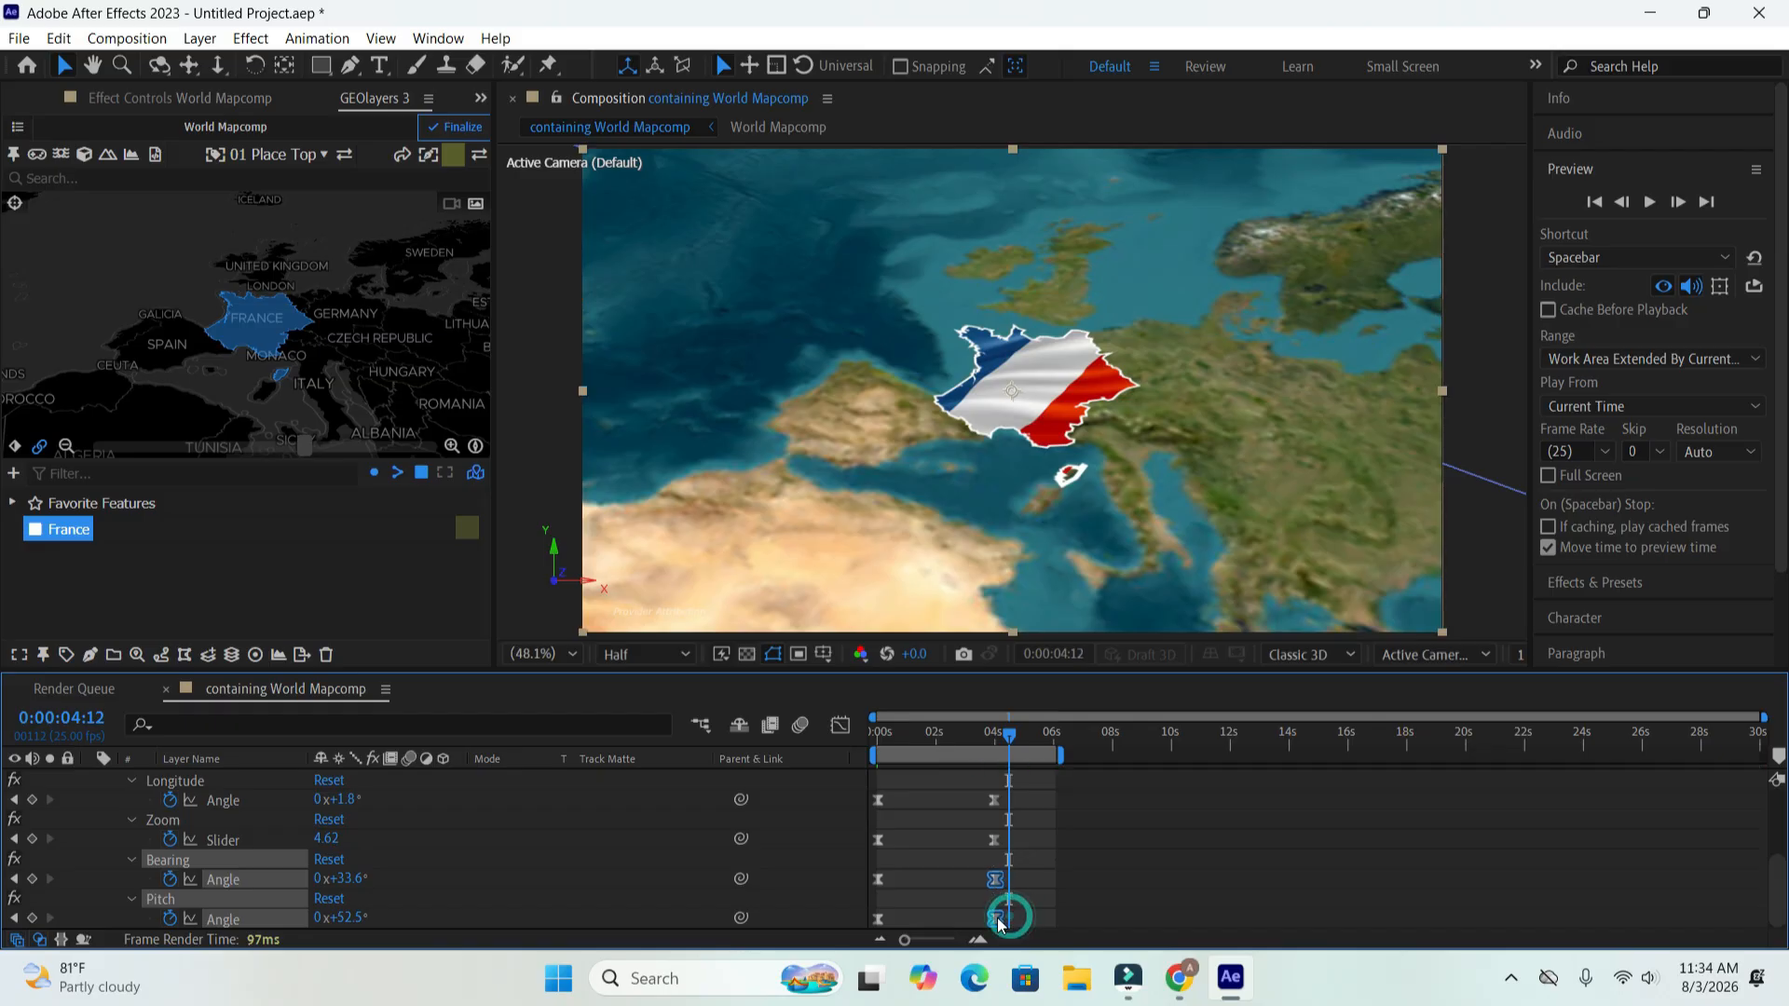
- Play the retimed map animation from the first frame and collapse the World Mapcomp layer's properties
{"action": "left_click_drag", "start_coordinate": [1000, 738], "coordinate": [954, 735]}
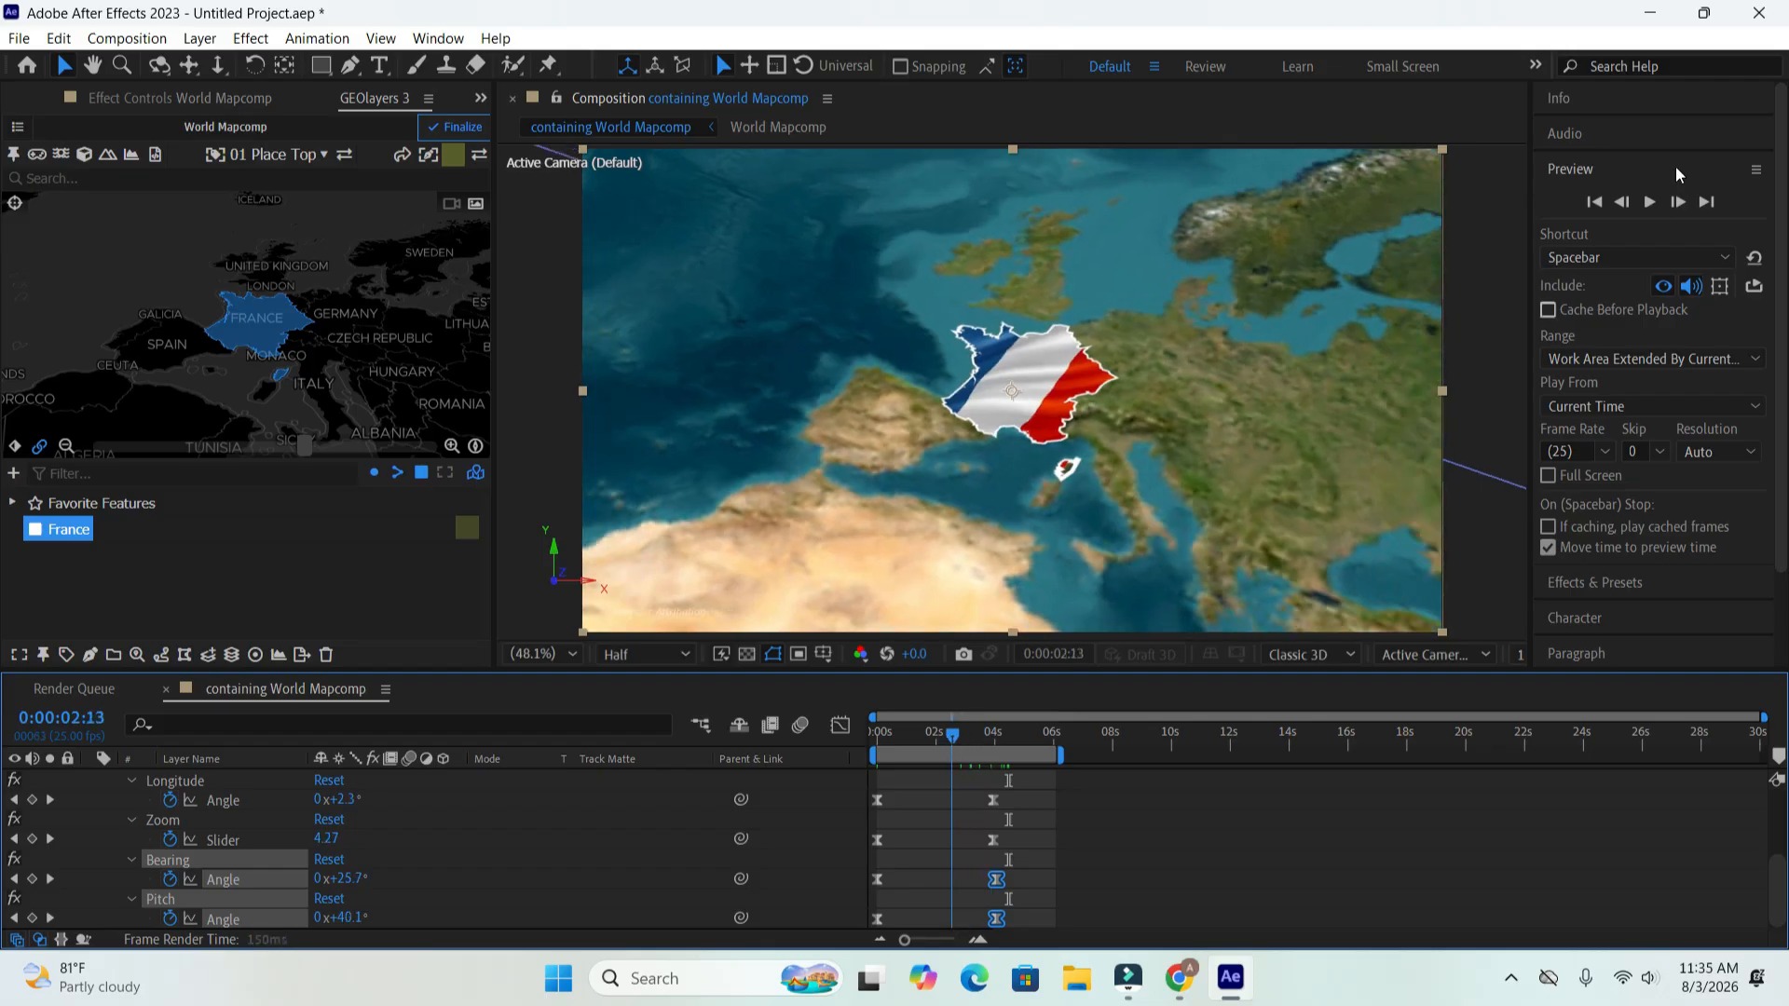
{"action": "left_click", "coordinate": [1594, 201]}
{"action": "left_click", "coordinate": [1652, 201]}
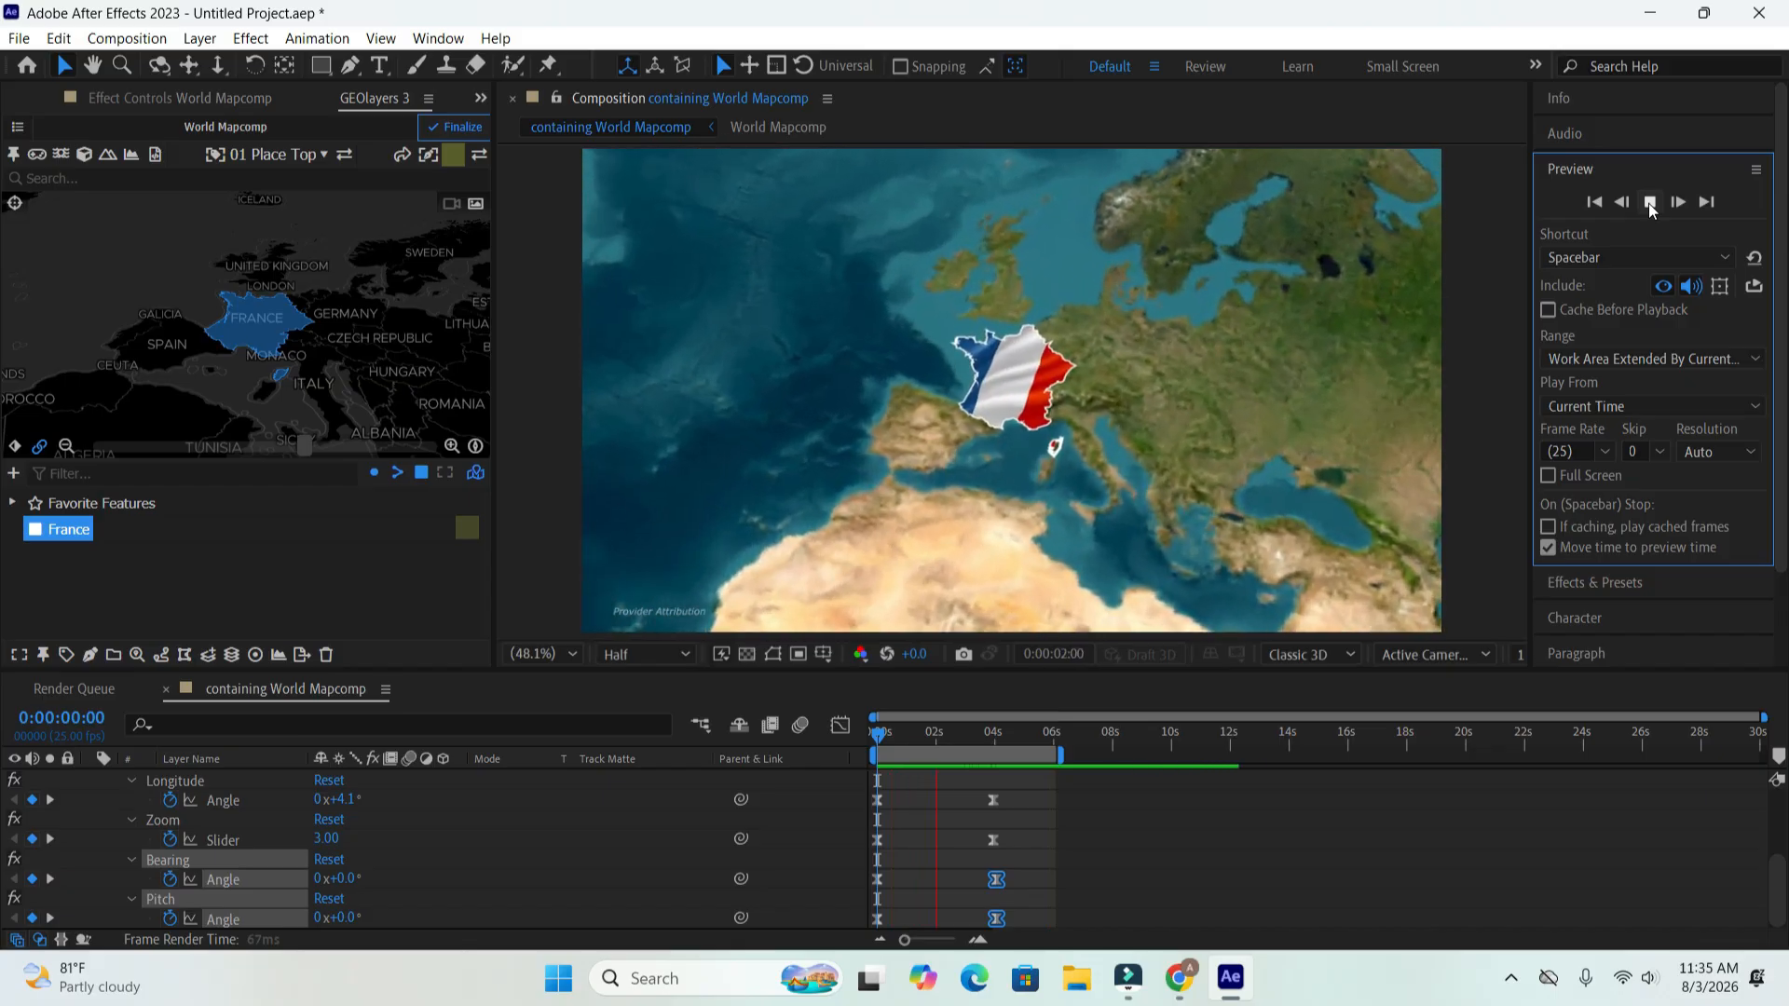
{"action": "left_click", "coordinate": [1650, 202]}
{"action": "scroll", "coordinate": [110, 806], "scroll_direction": "up", "scroll_amount": 3}
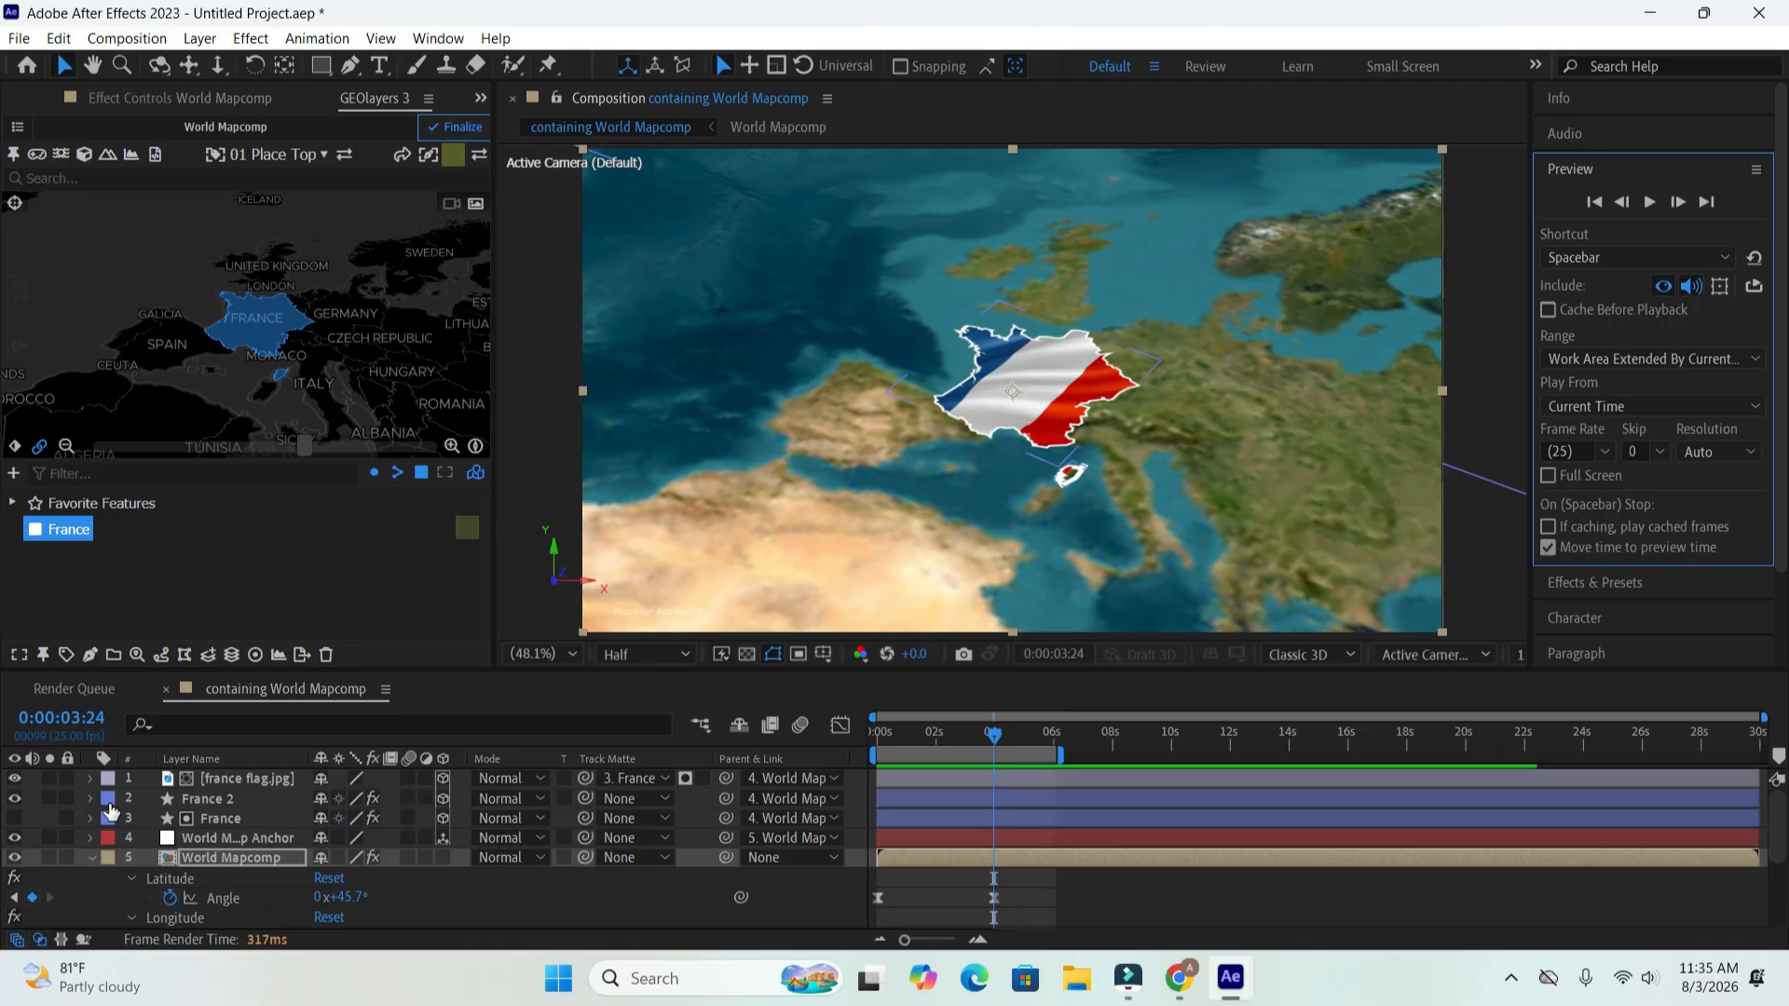
{"action": "left_click", "coordinate": [87, 858]}
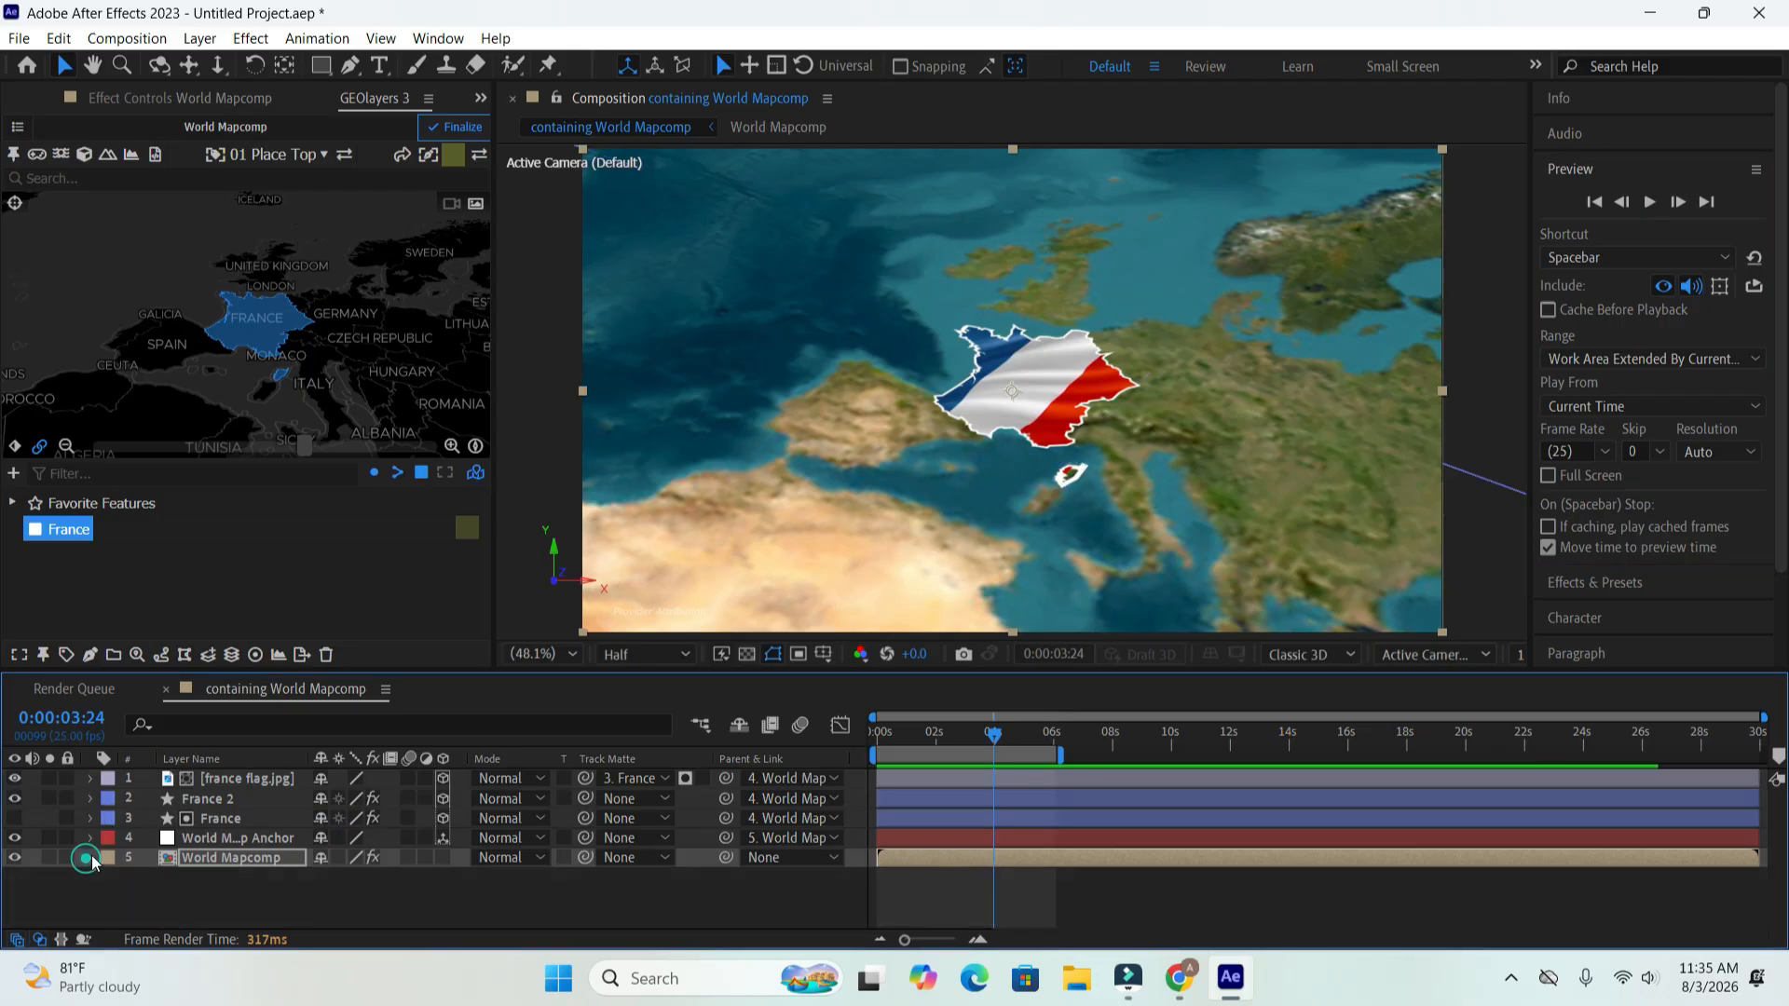
- Set the current time to 0:00:03:01, add Trim Paths to the France 2 outline layer and expand its properties
{"action": "left_click", "coordinate": [453, 919]}
{"action": "left_click_drag", "start_coordinate": [994, 739], "coordinate": [969, 752]}
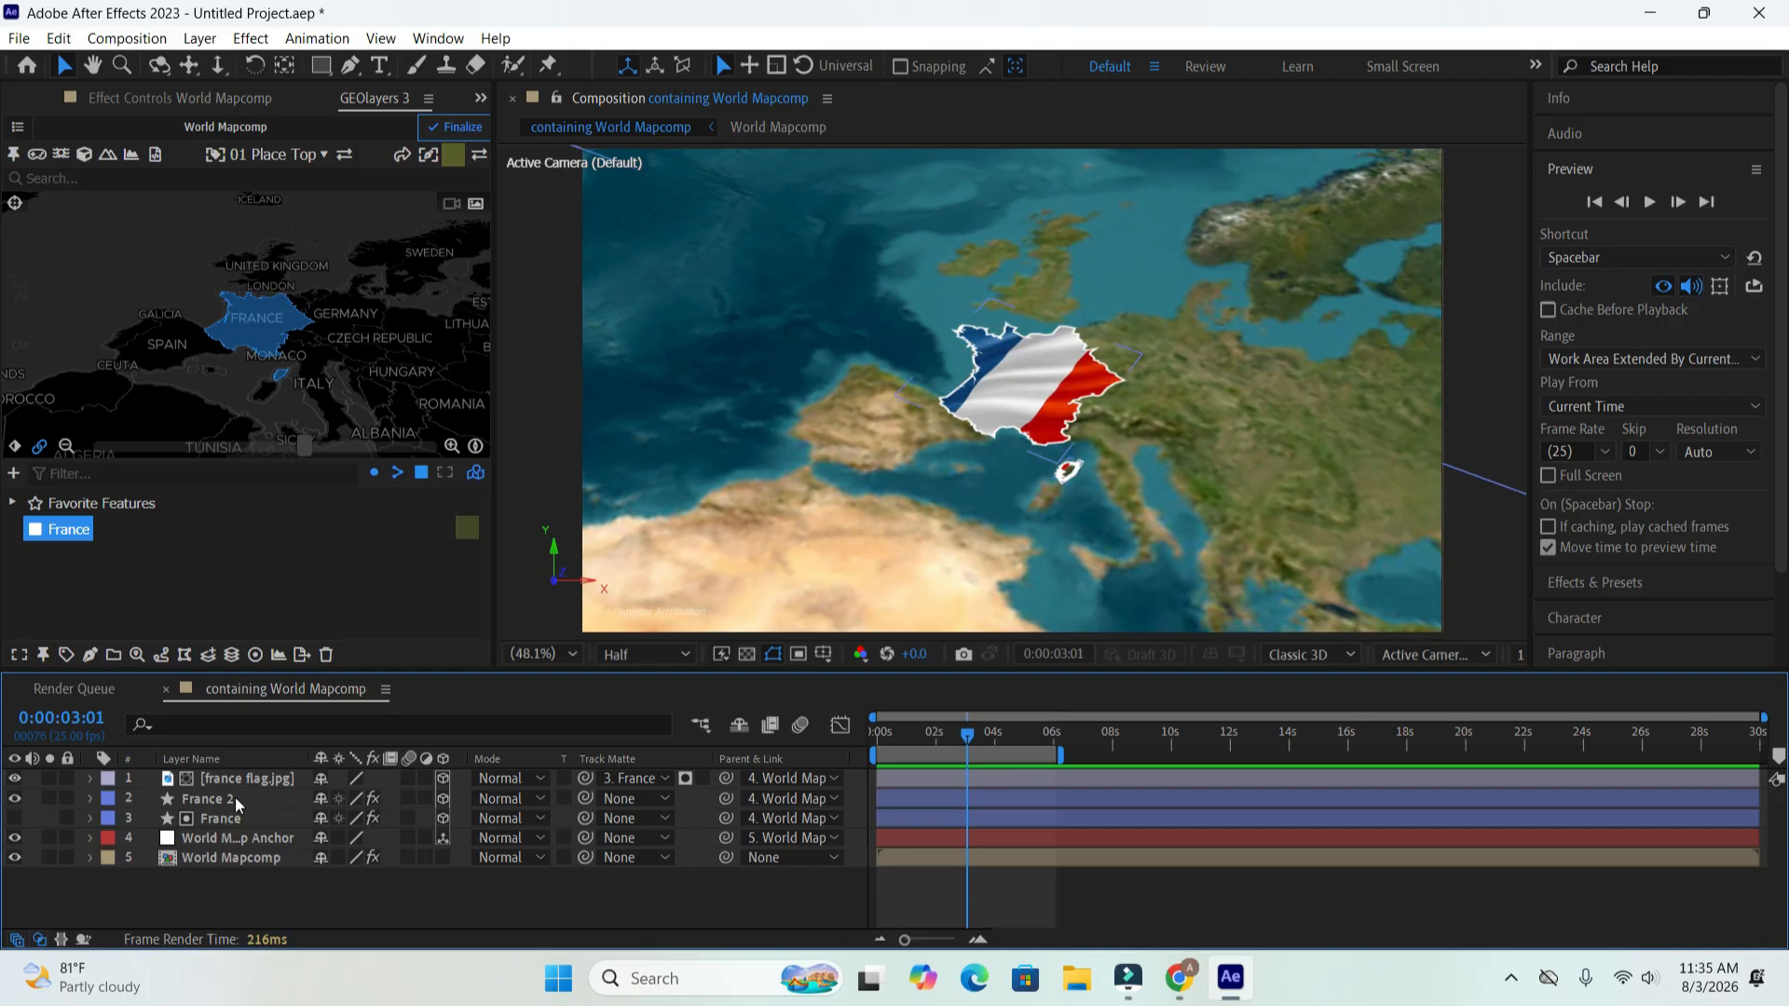
{"action": "left_click", "coordinate": [204, 800]}
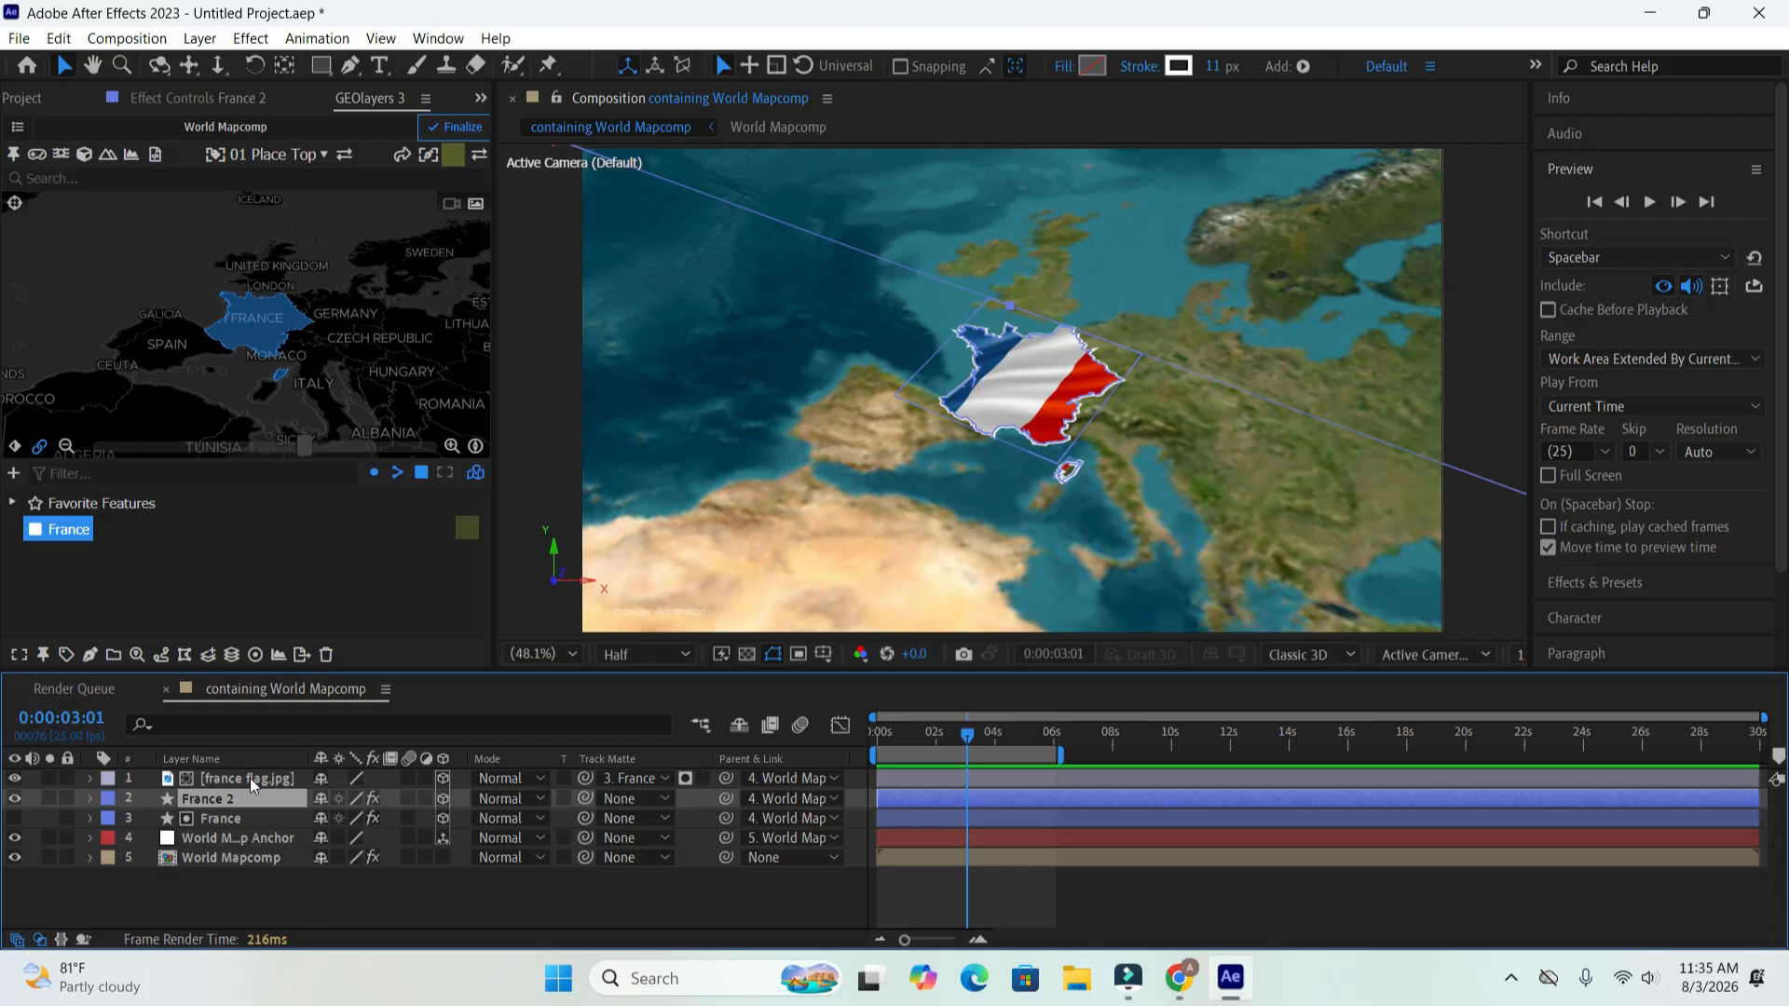
{"action": "left_click", "coordinate": [1304, 68]}
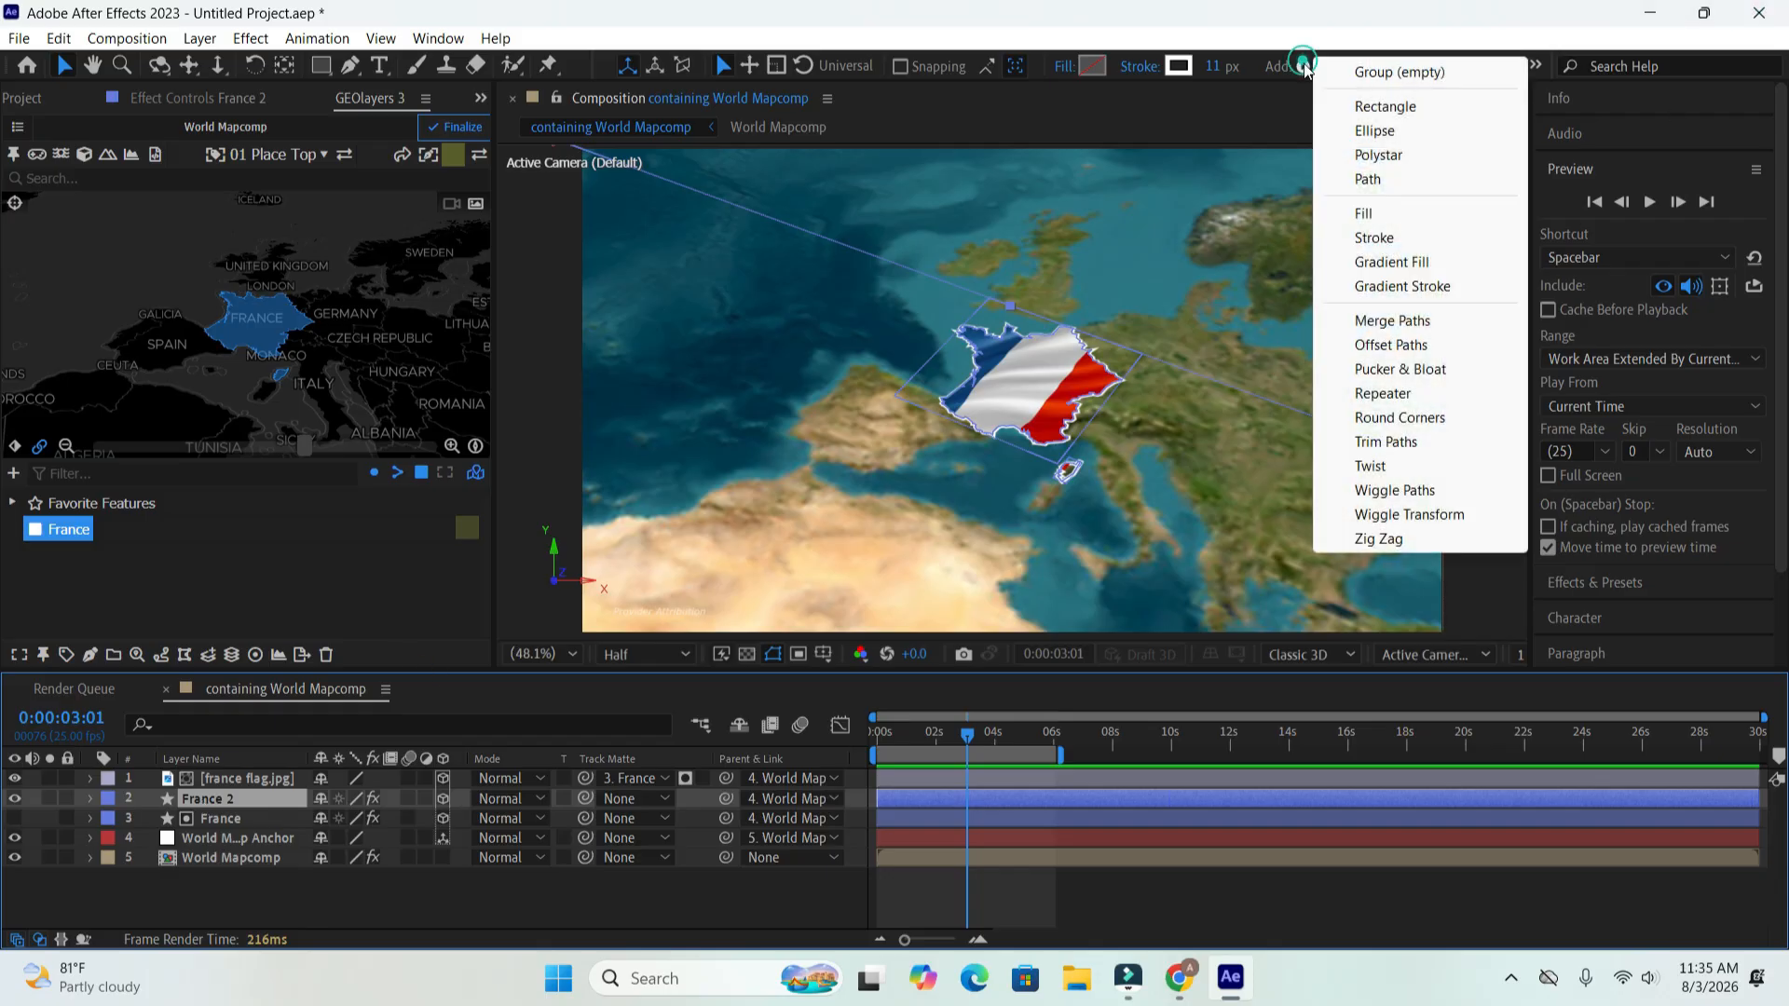
{"action": "left_click", "coordinate": [1395, 444]}
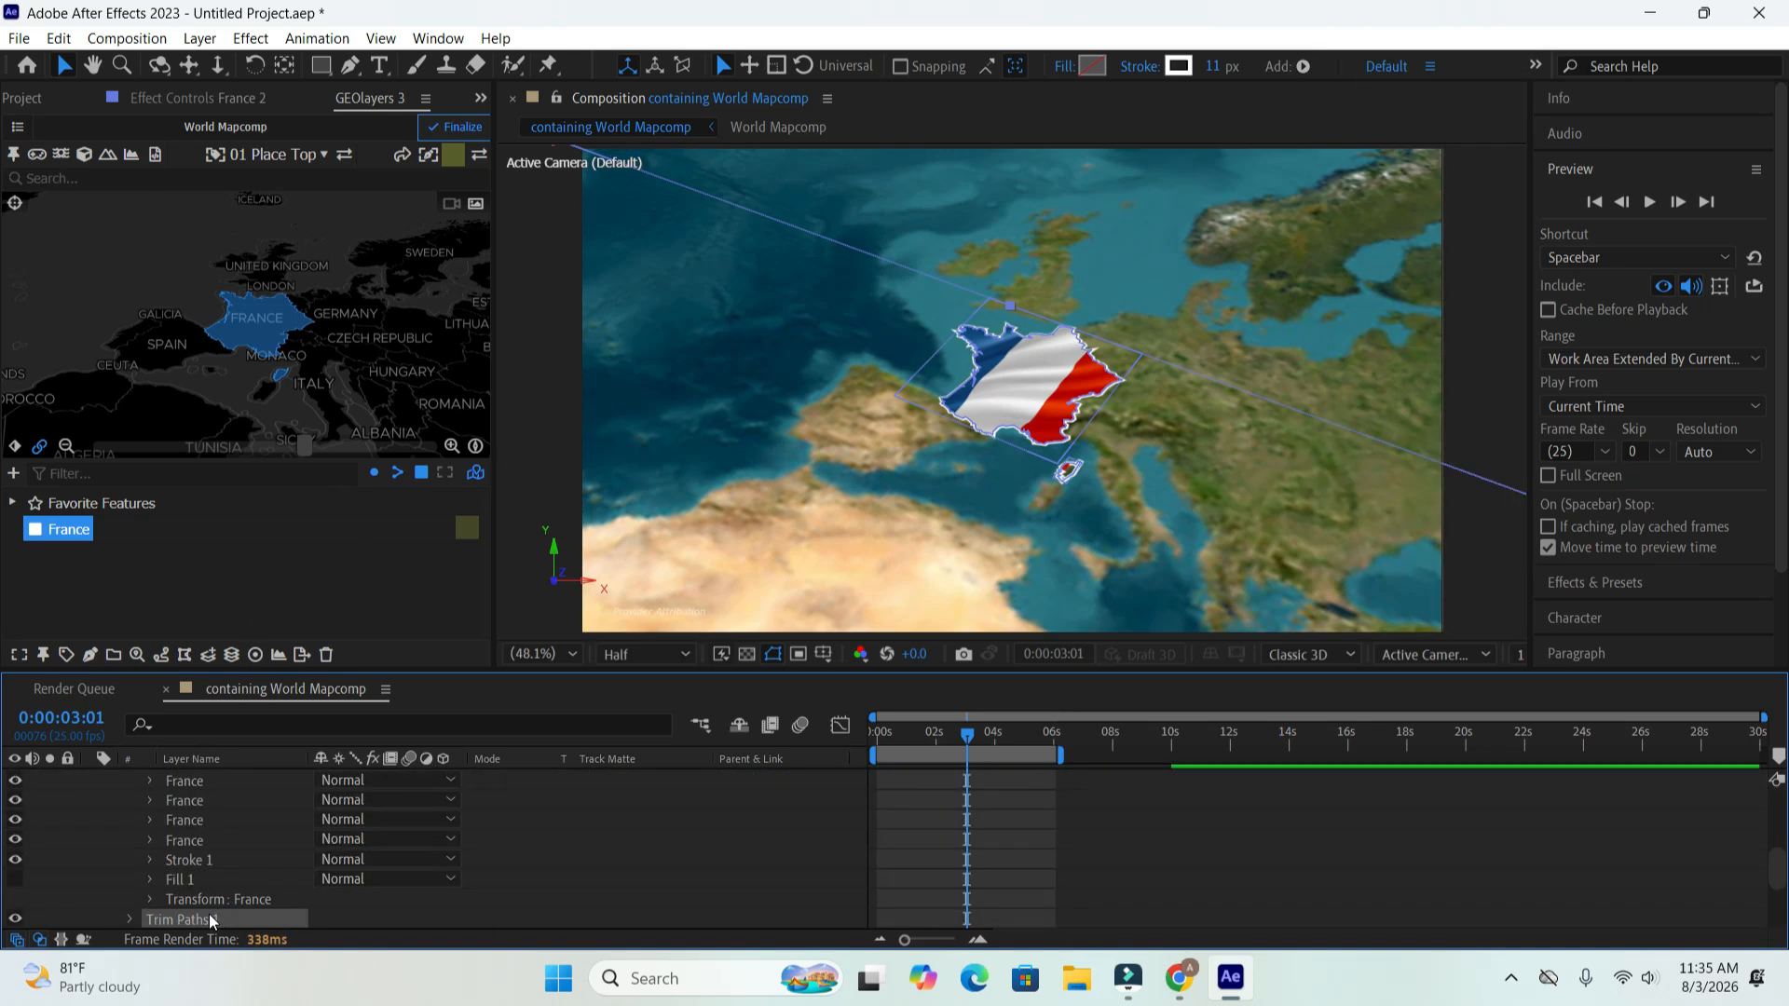
{"action": "left_click", "coordinate": [127, 920]}
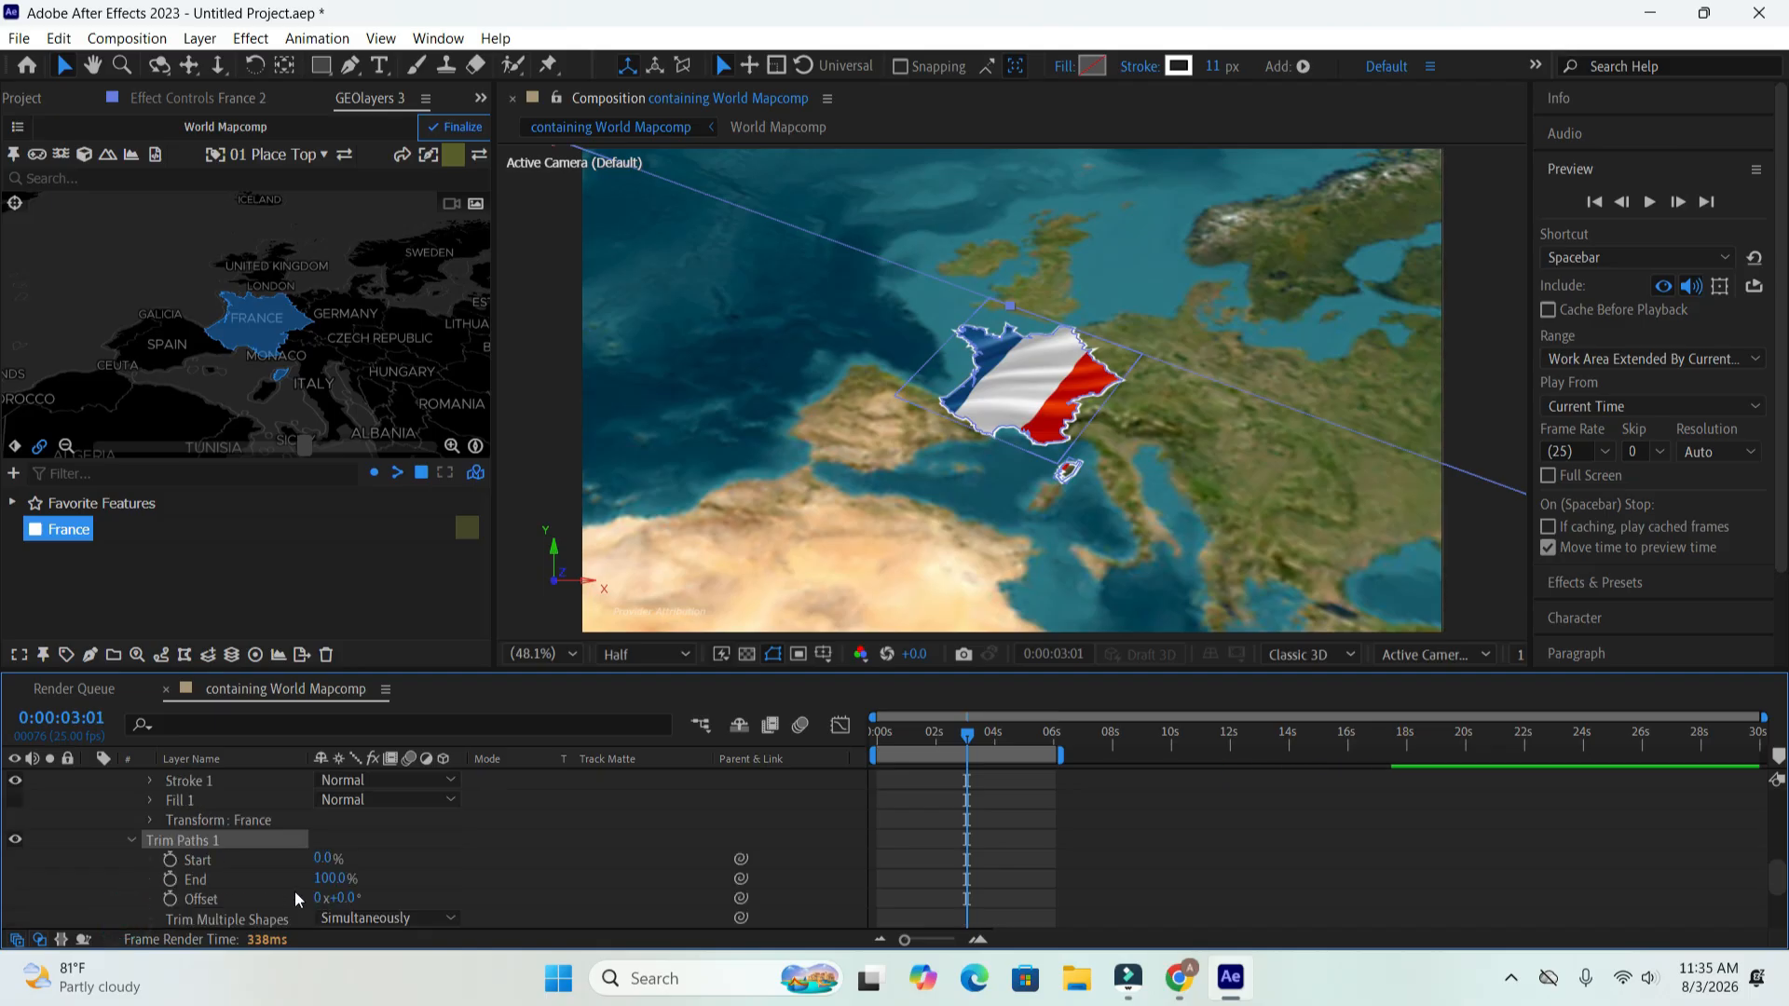
- Keyframe the Trim Paths End from 0% at 0:00:03:01 to 100% at 0:00:04:02
{"action": "left_click", "coordinate": [171, 880]}
{"action": "left_click", "coordinate": [328, 878]}
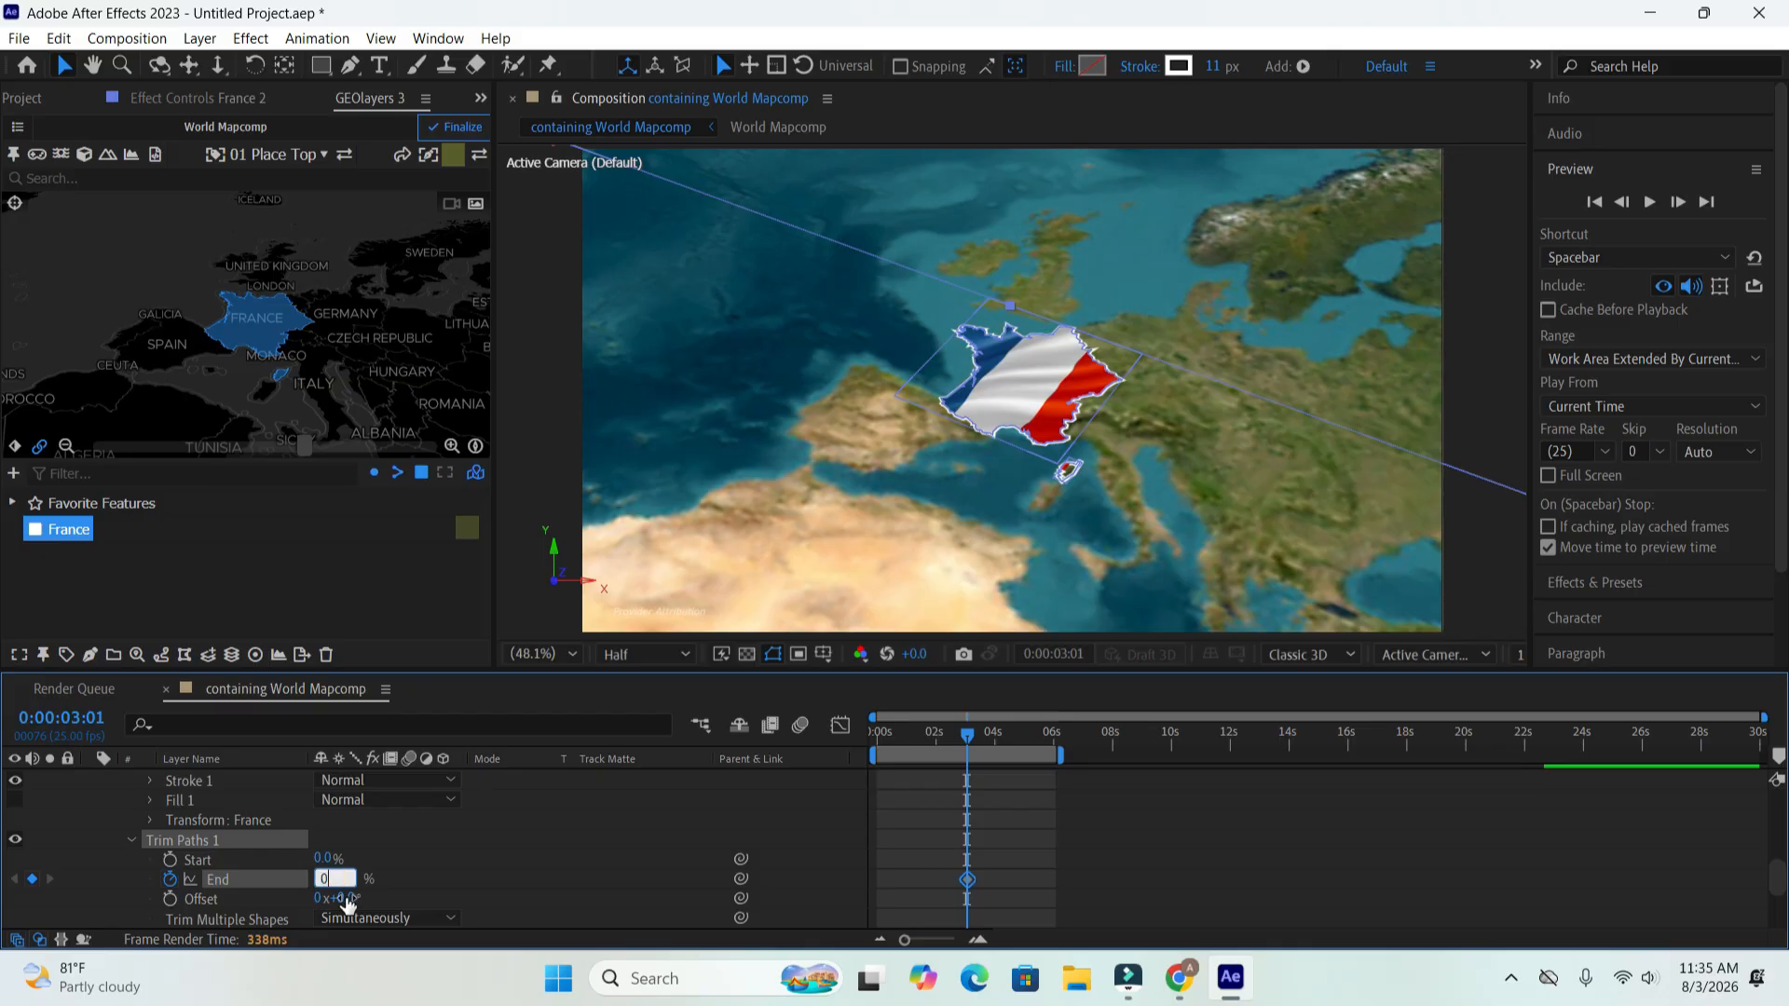
{"action": "key", "text": "Return"}
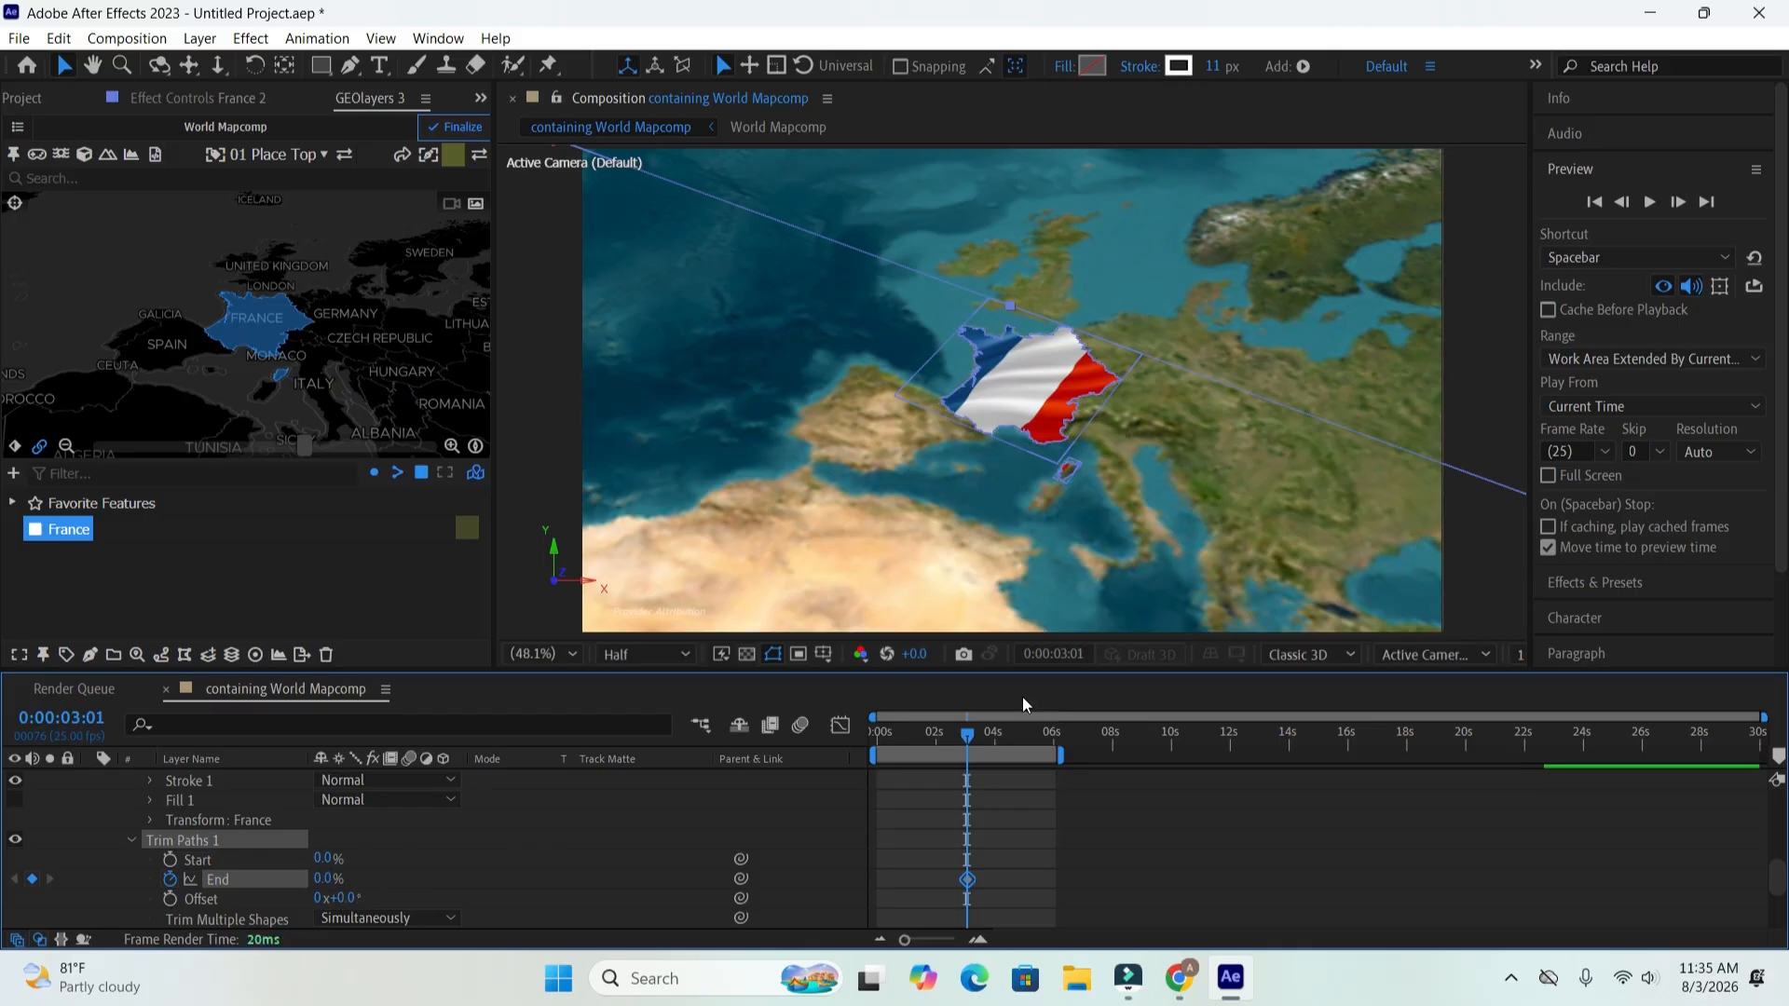
{"action": "left_click", "coordinate": [969, 737]}
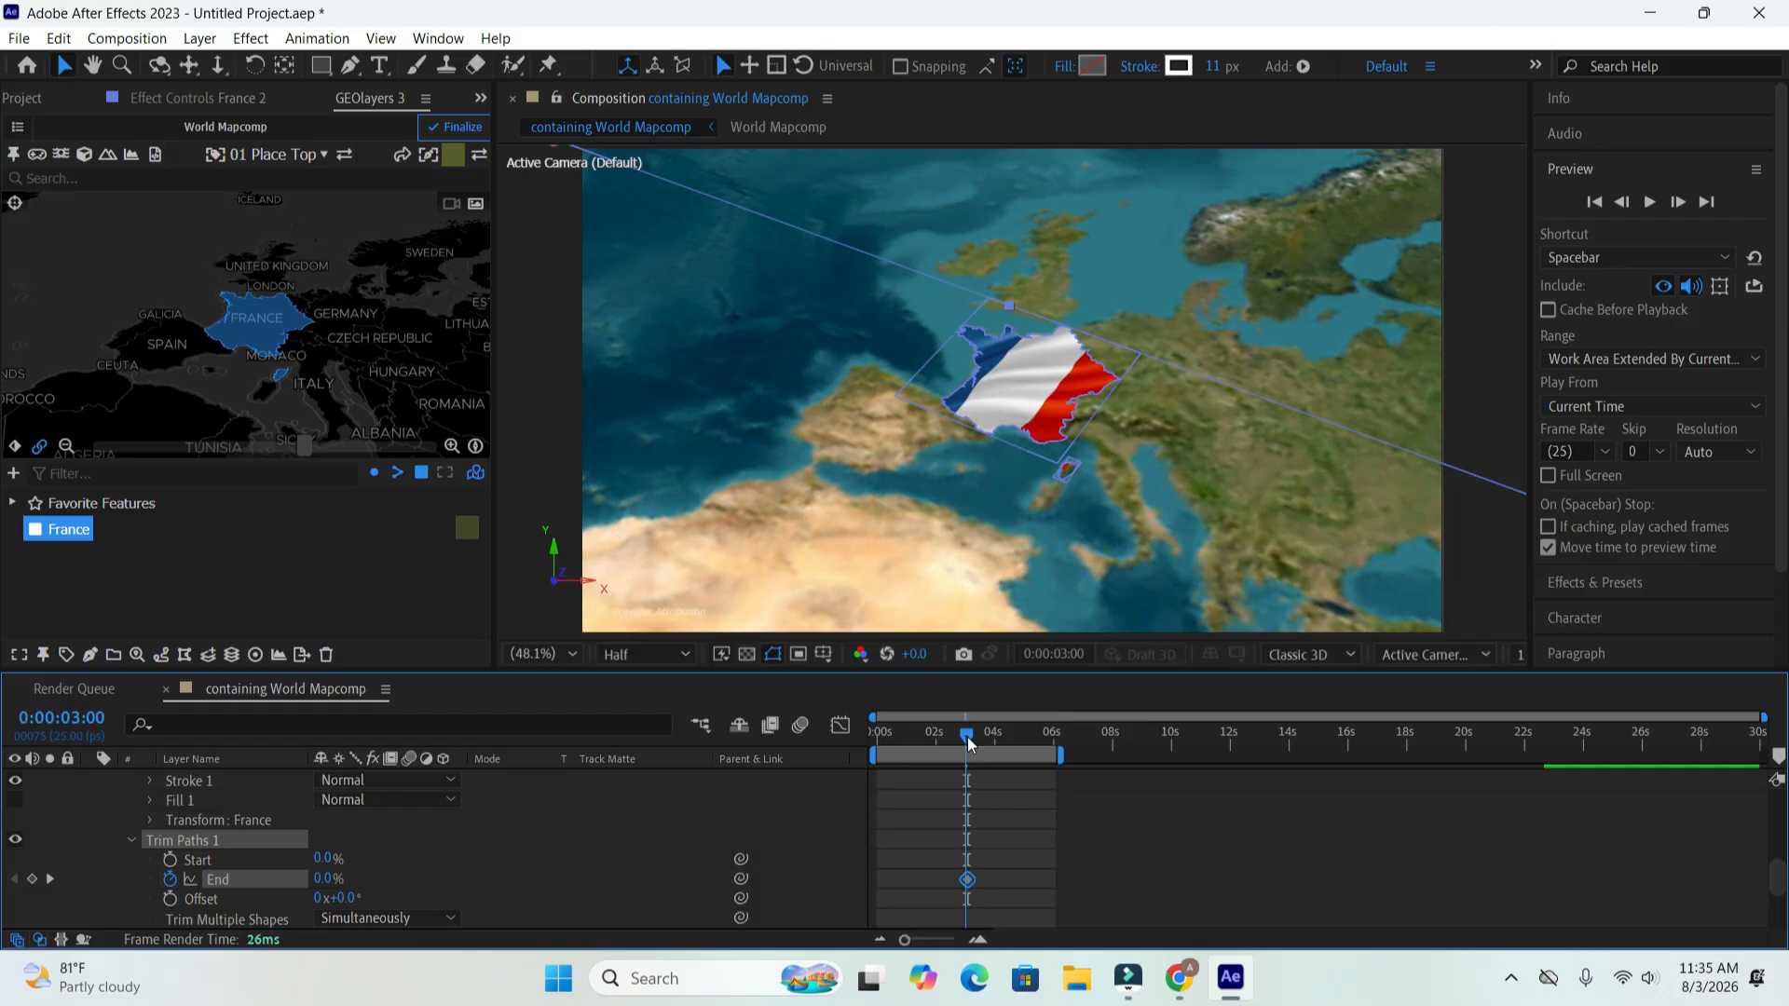
{"action": "left_click_drag", "start_coordinate": [967, 739], "coordinate": [999, 744]}
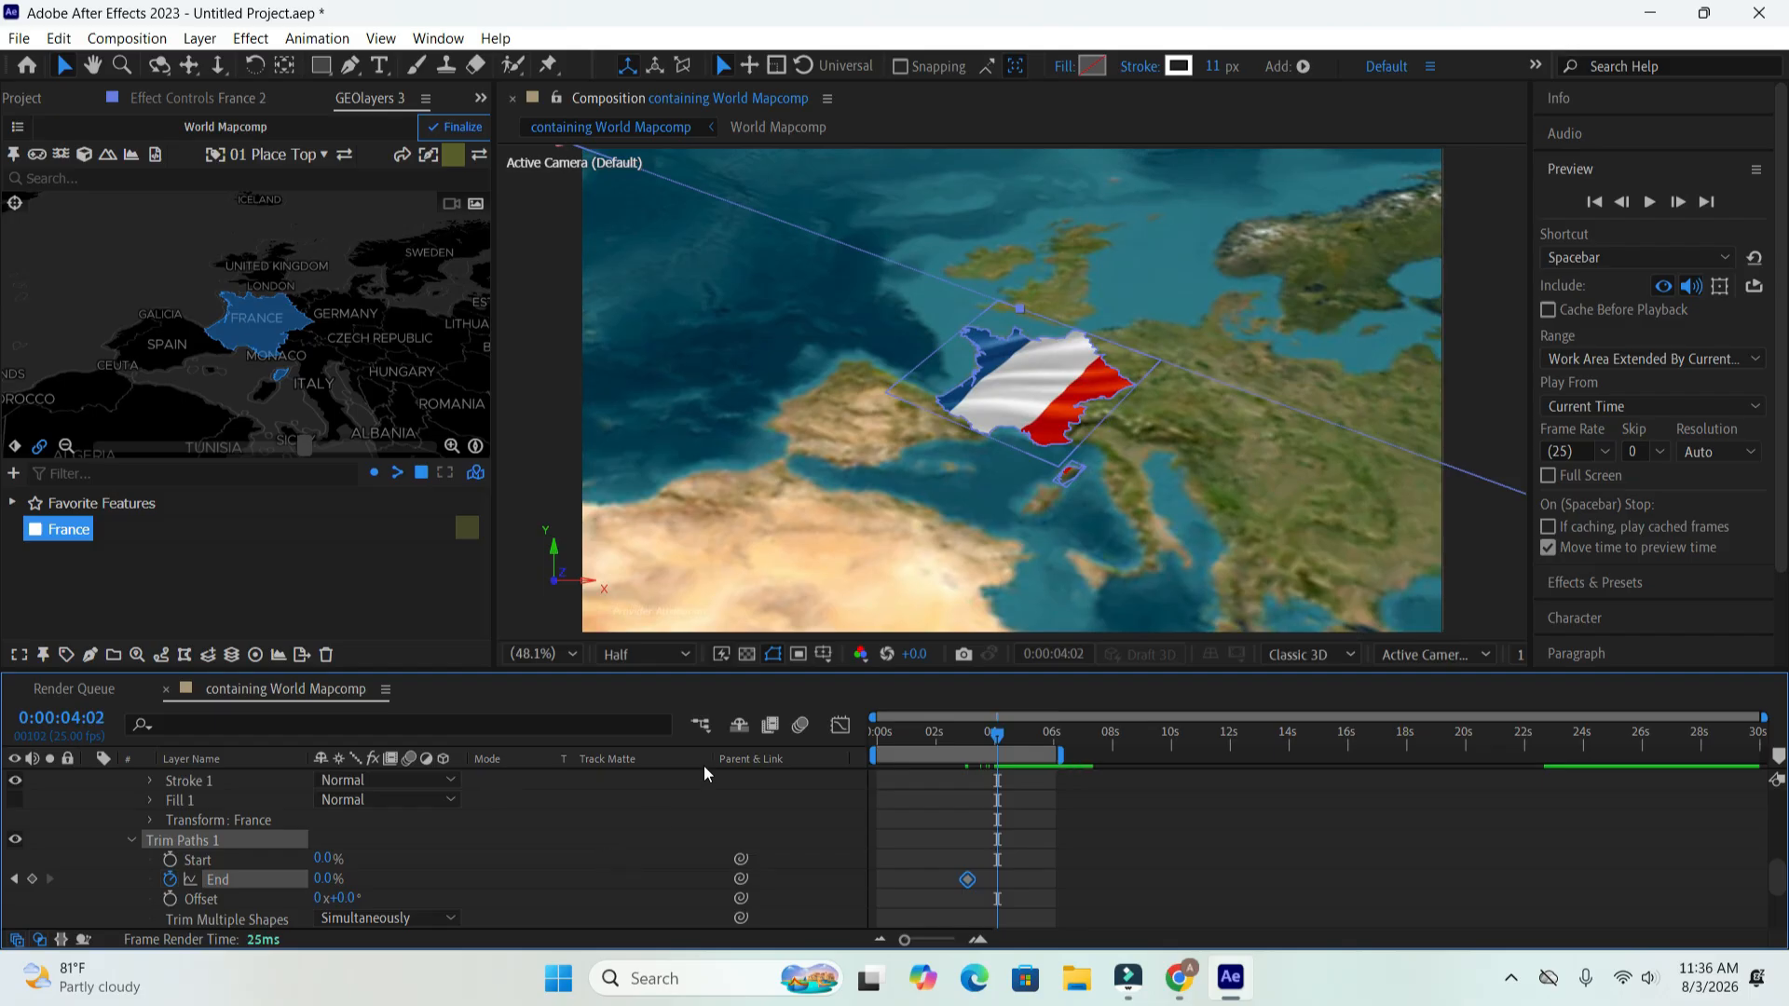
{"action": "left_click_drag", "start_coordinate": [321, 880], "coordinate": [537, 879]}
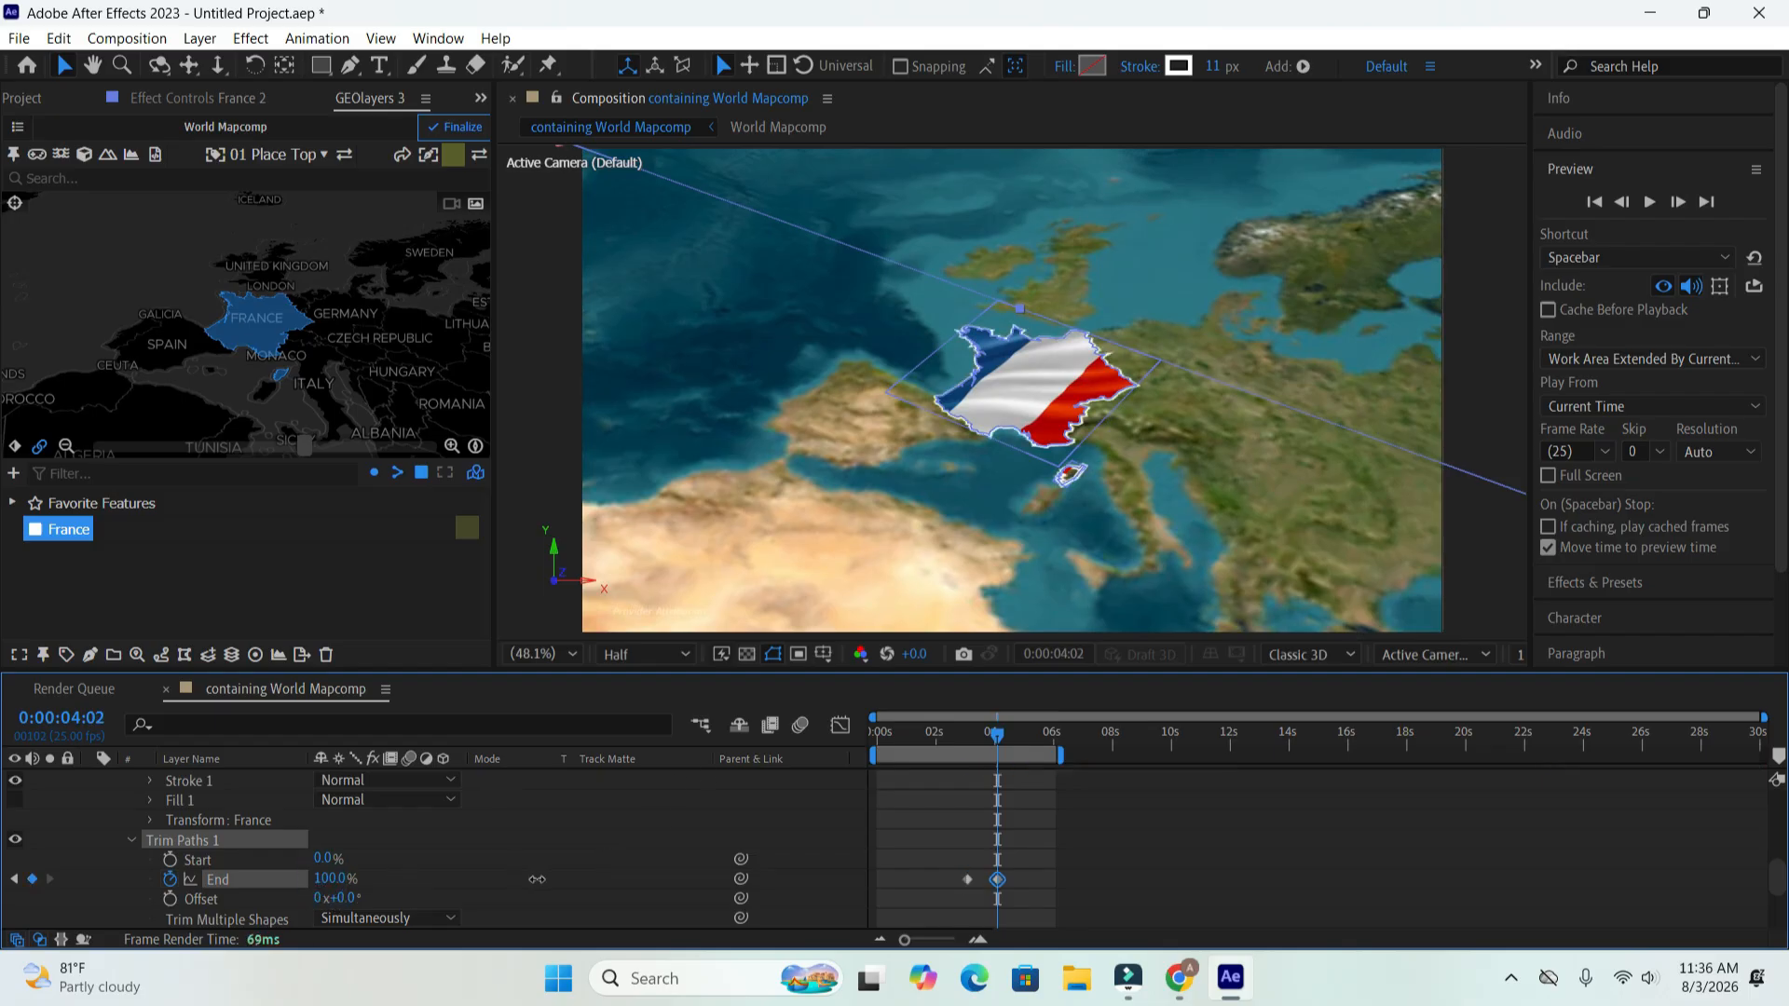
- Move the first Trim Paths End keyframe to 0:00:01:23 so the outline starts drawing earlier
{"action": "left_click", "coordinate": [968, 880]}
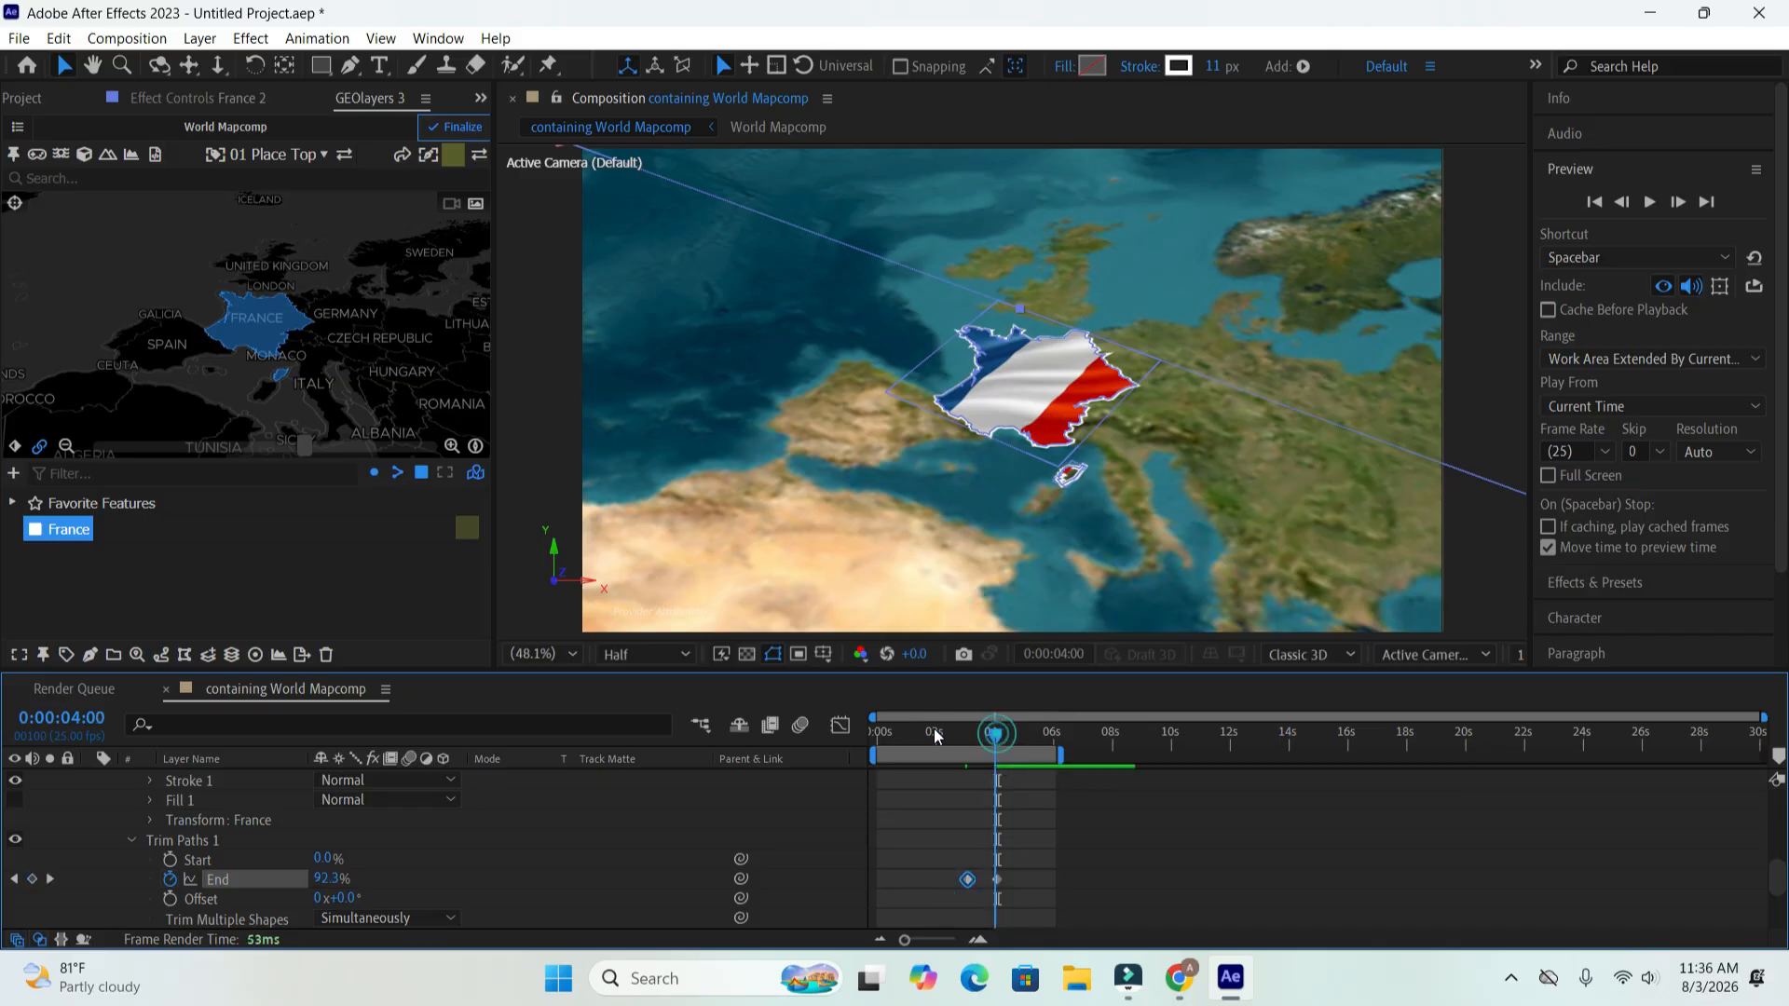
{"action": "left_click", "coordinate": [934, 732]}
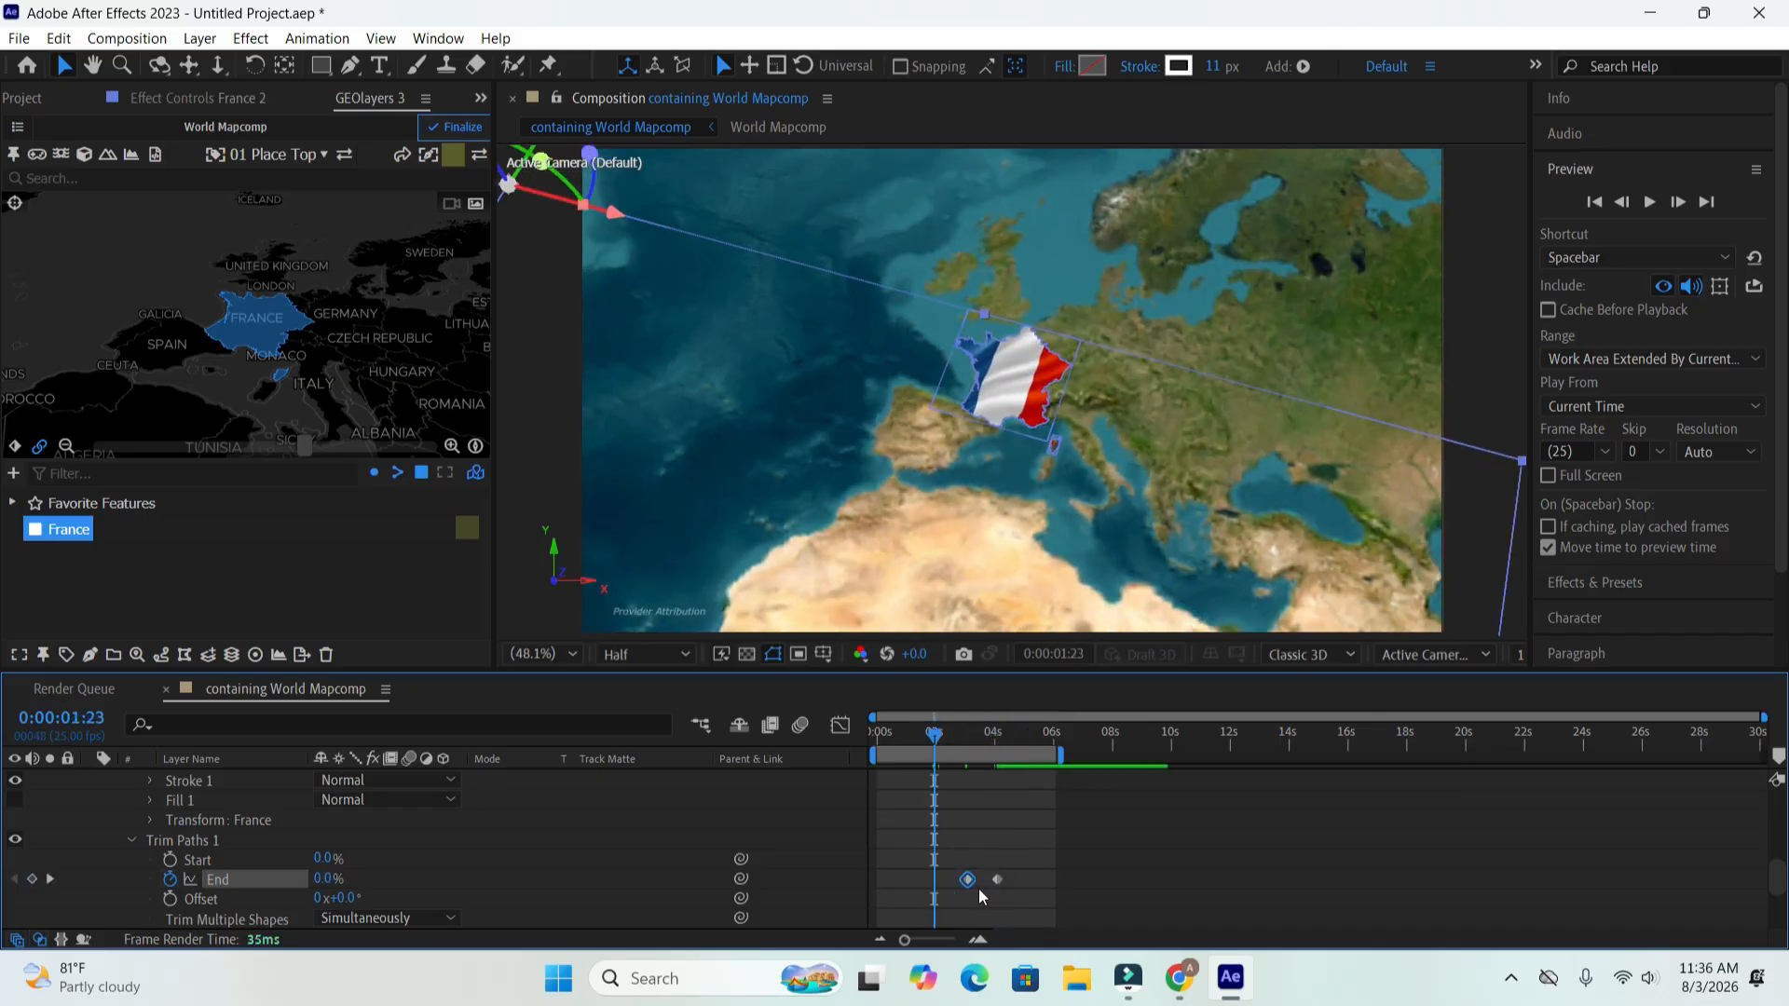
{"action": "left_click_drag", "start_coordinate": [956, 882], "coordinate": [938, 881]}
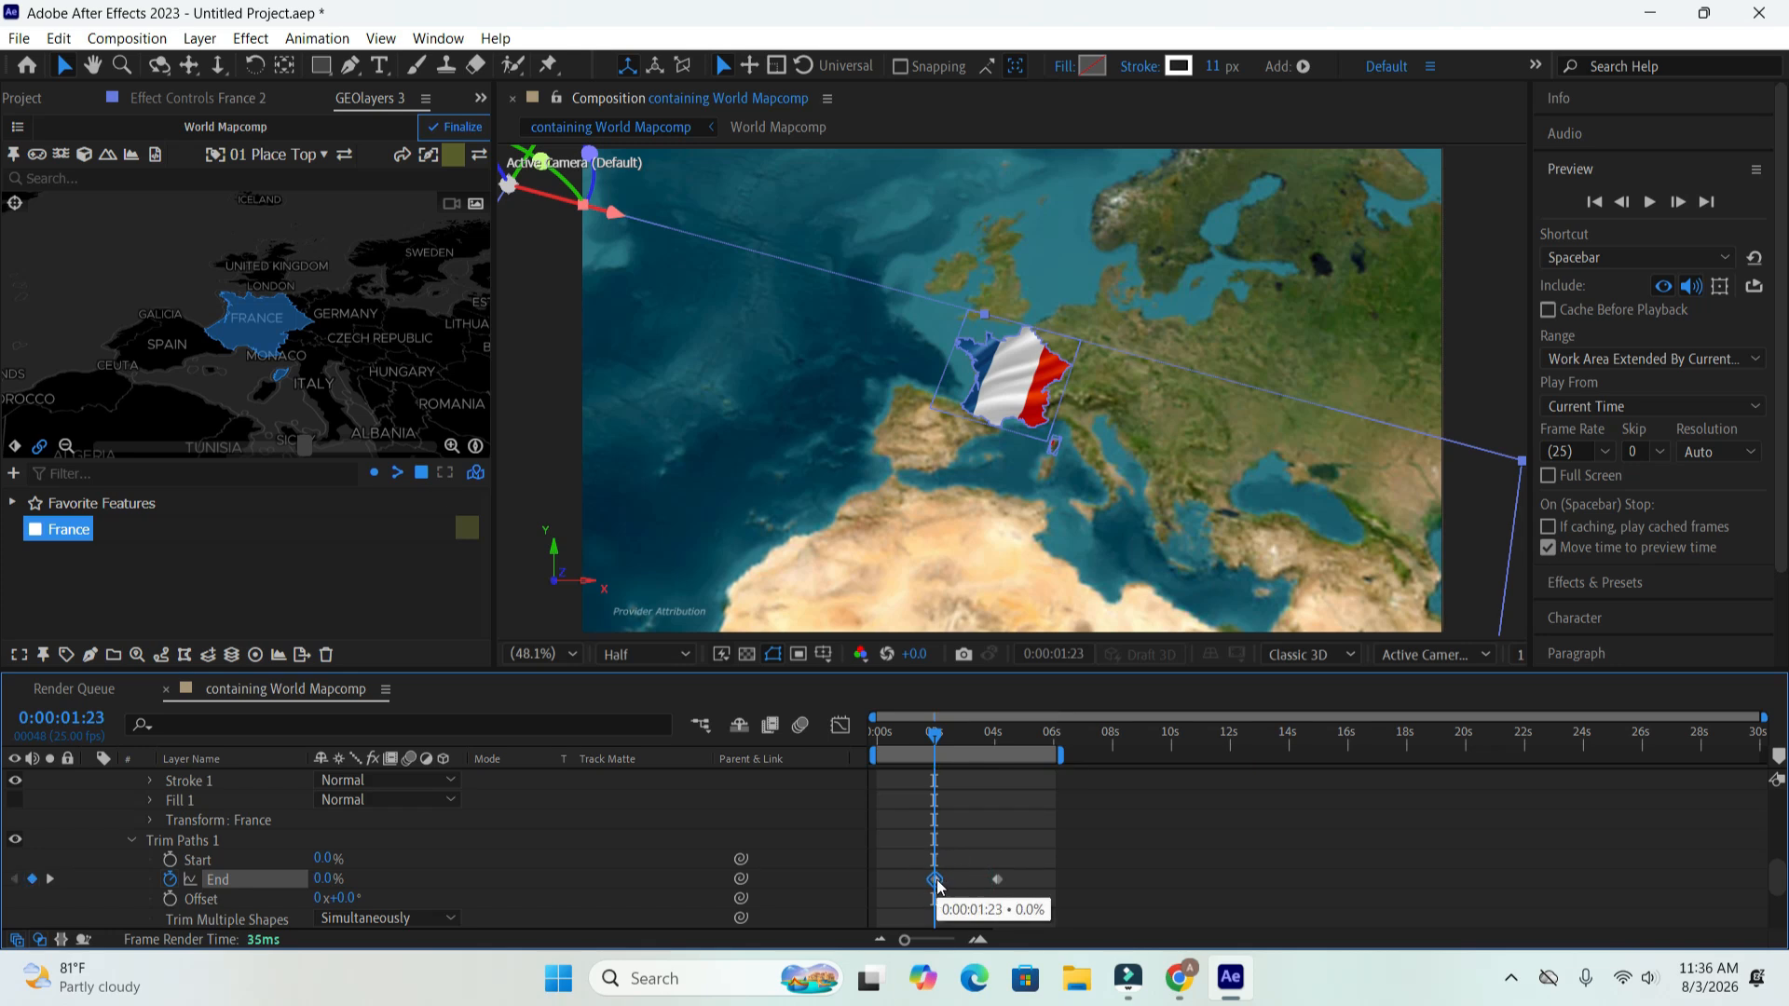
- Play the animation from the start to review the outline drawing on, and collapse the France 2 layer's properties
{"action": "left_click", "coordinate": [1595, 202]}
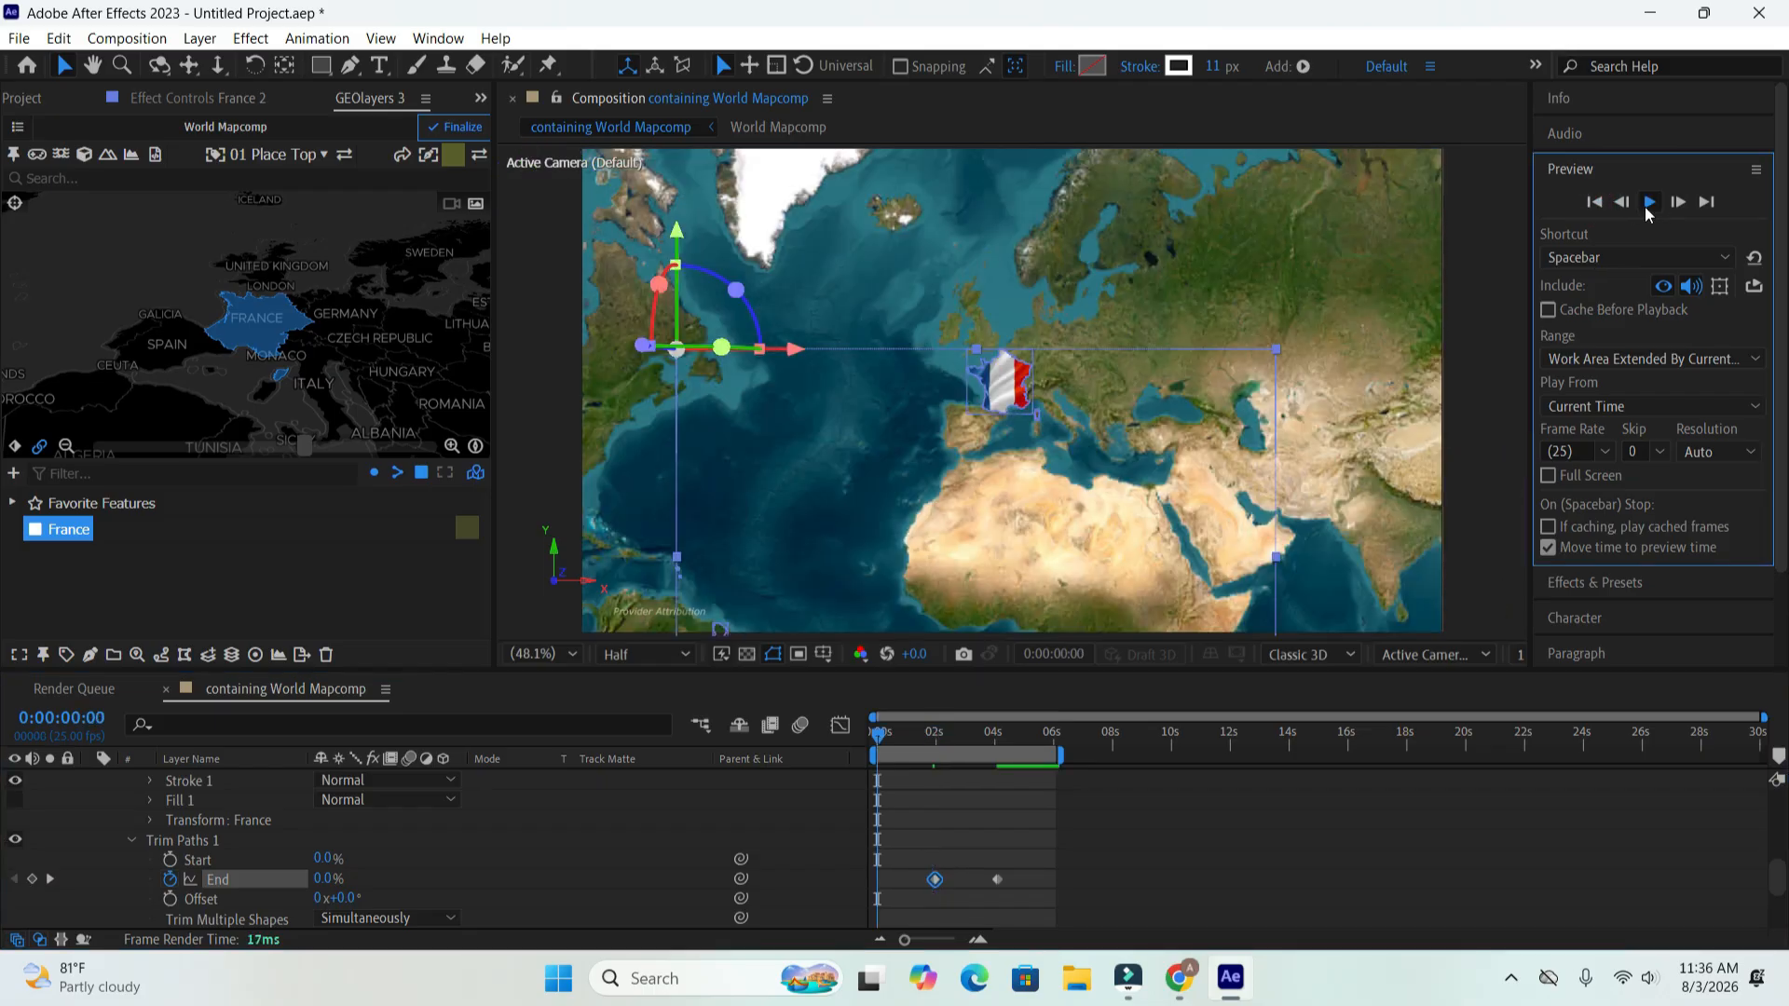
{"action": "left_click", "coordinate": [1648, 204]}
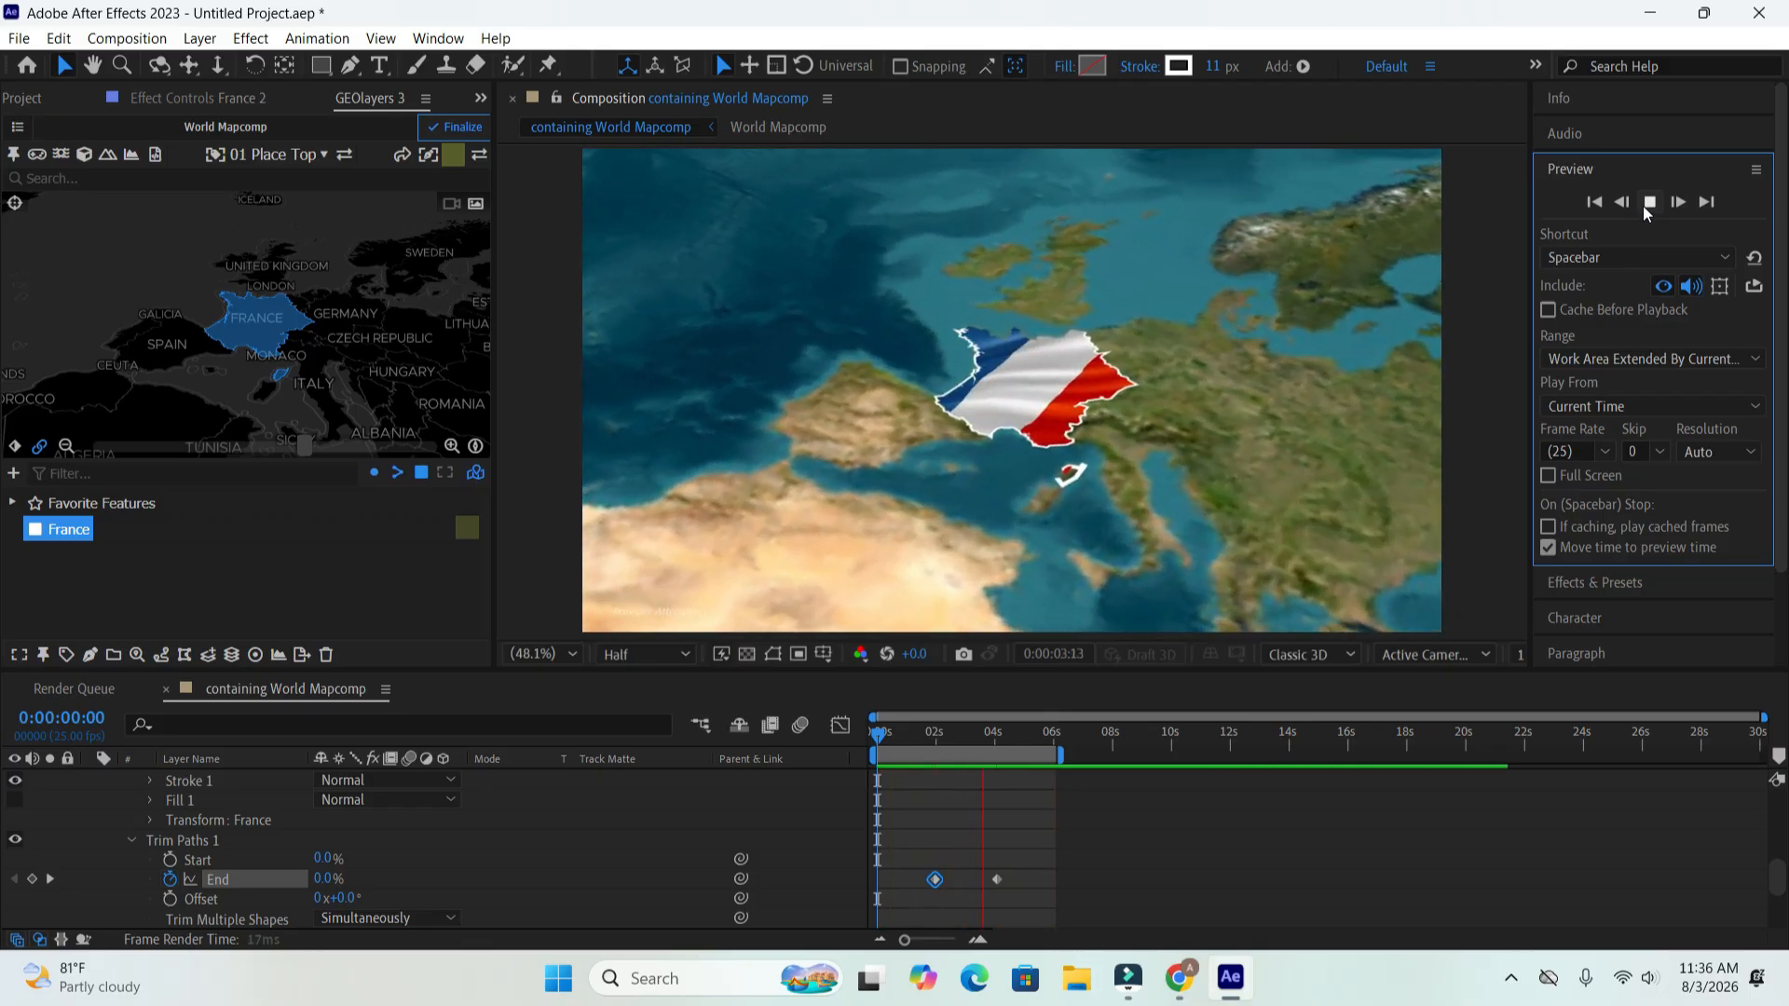
{"action": "left_click", "coordinate": [1644, 203]}
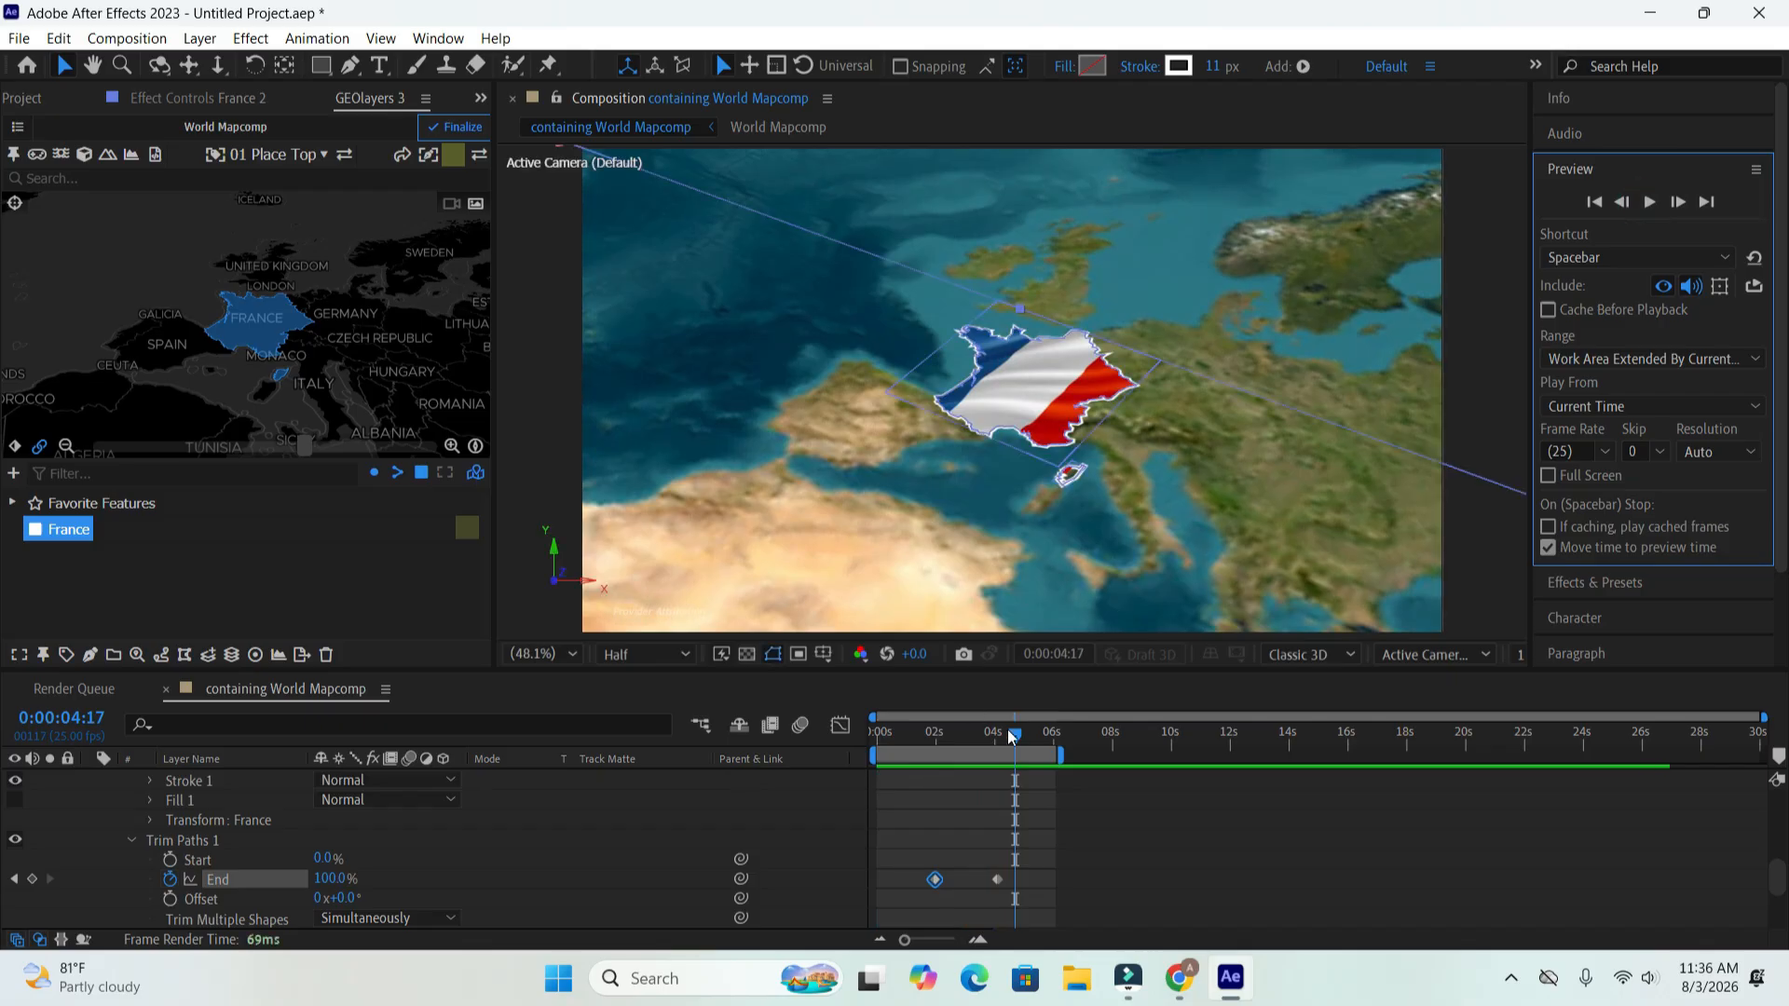
{"action": "scroll", "coordinate": [109, 835], "scroll_direction": "up", "scroll_amount": 5}
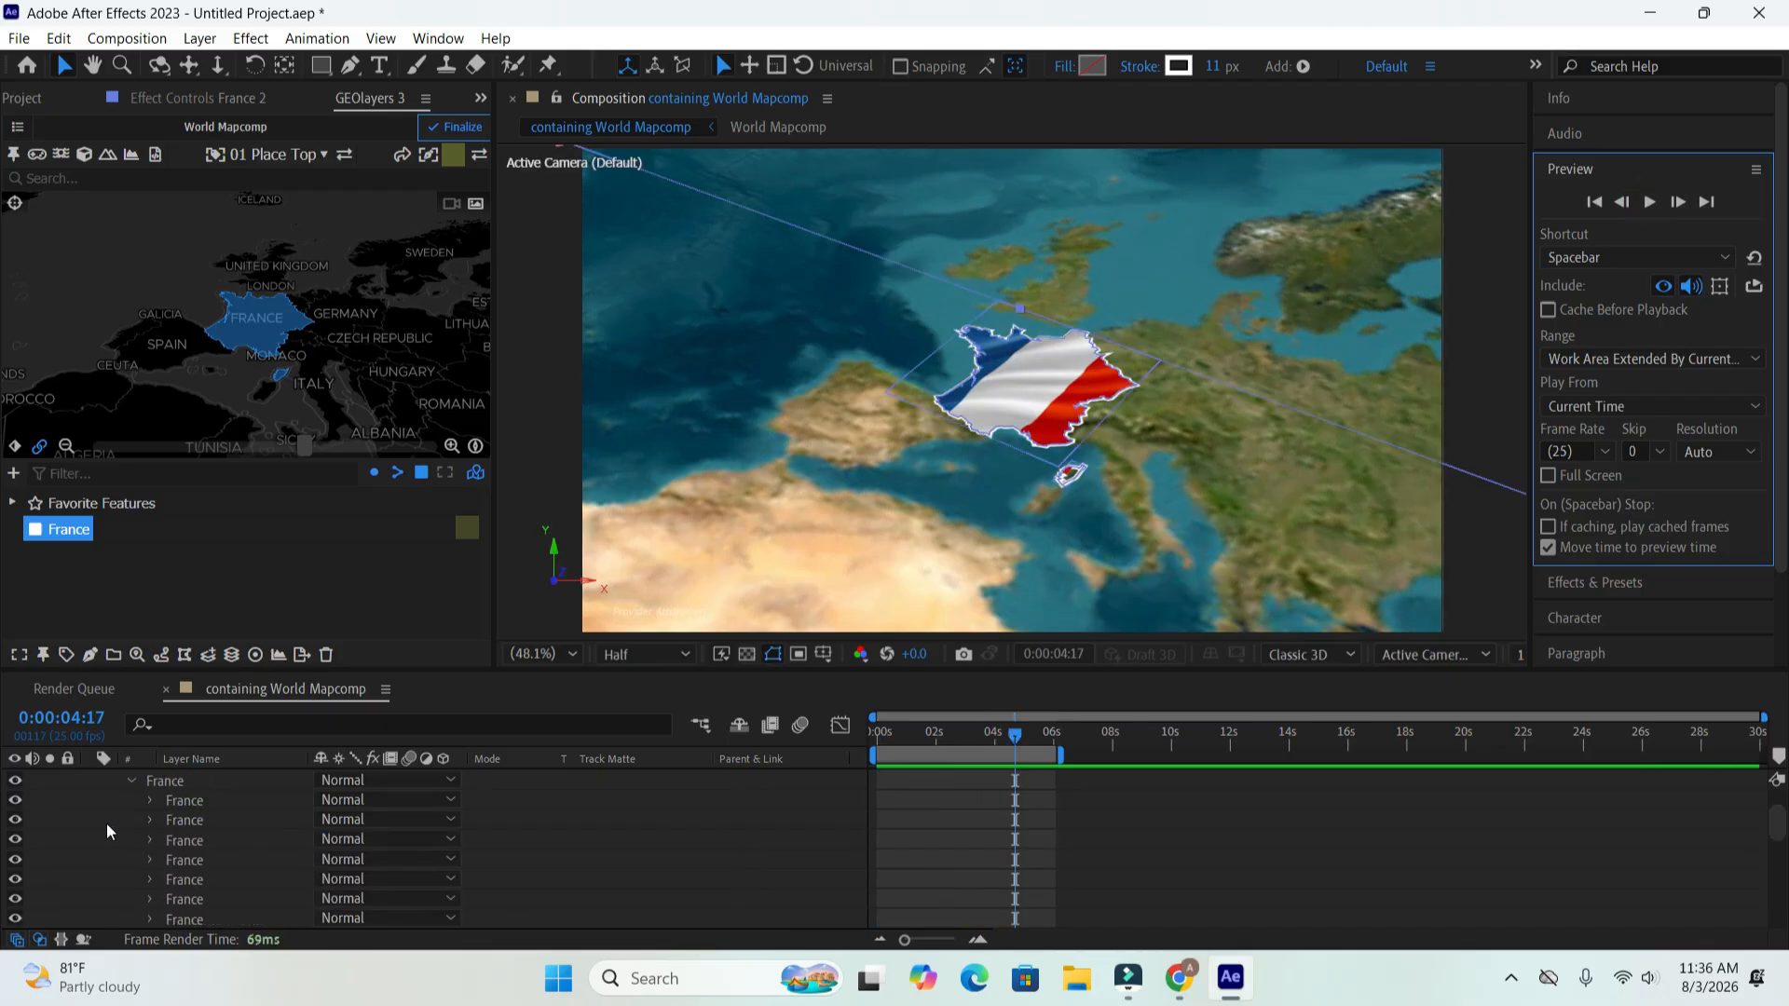
{"action": "left_click", "coordinate": [91, 799]}
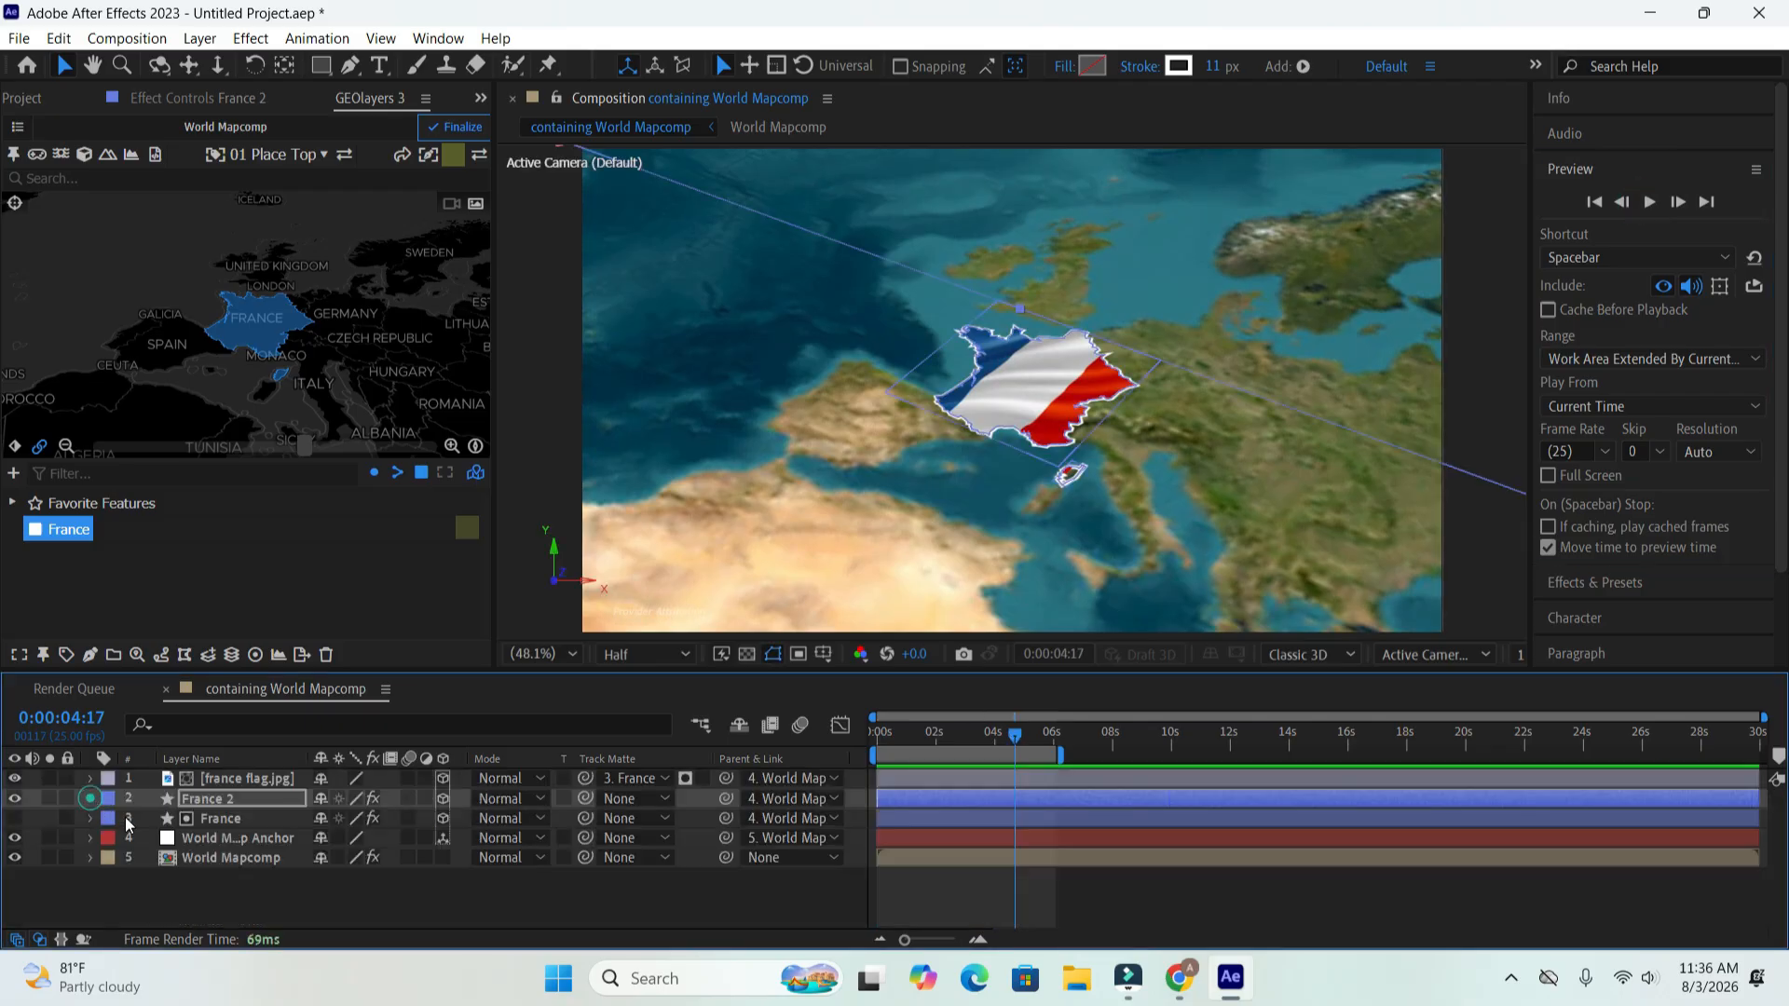
{"action": "left_click", "coordinate": [249, 886]}
- Add a text layer reading "Fraance" on the map just beside the flag-filled country
{"action": "left_click", "coordinate": [285, 580]}
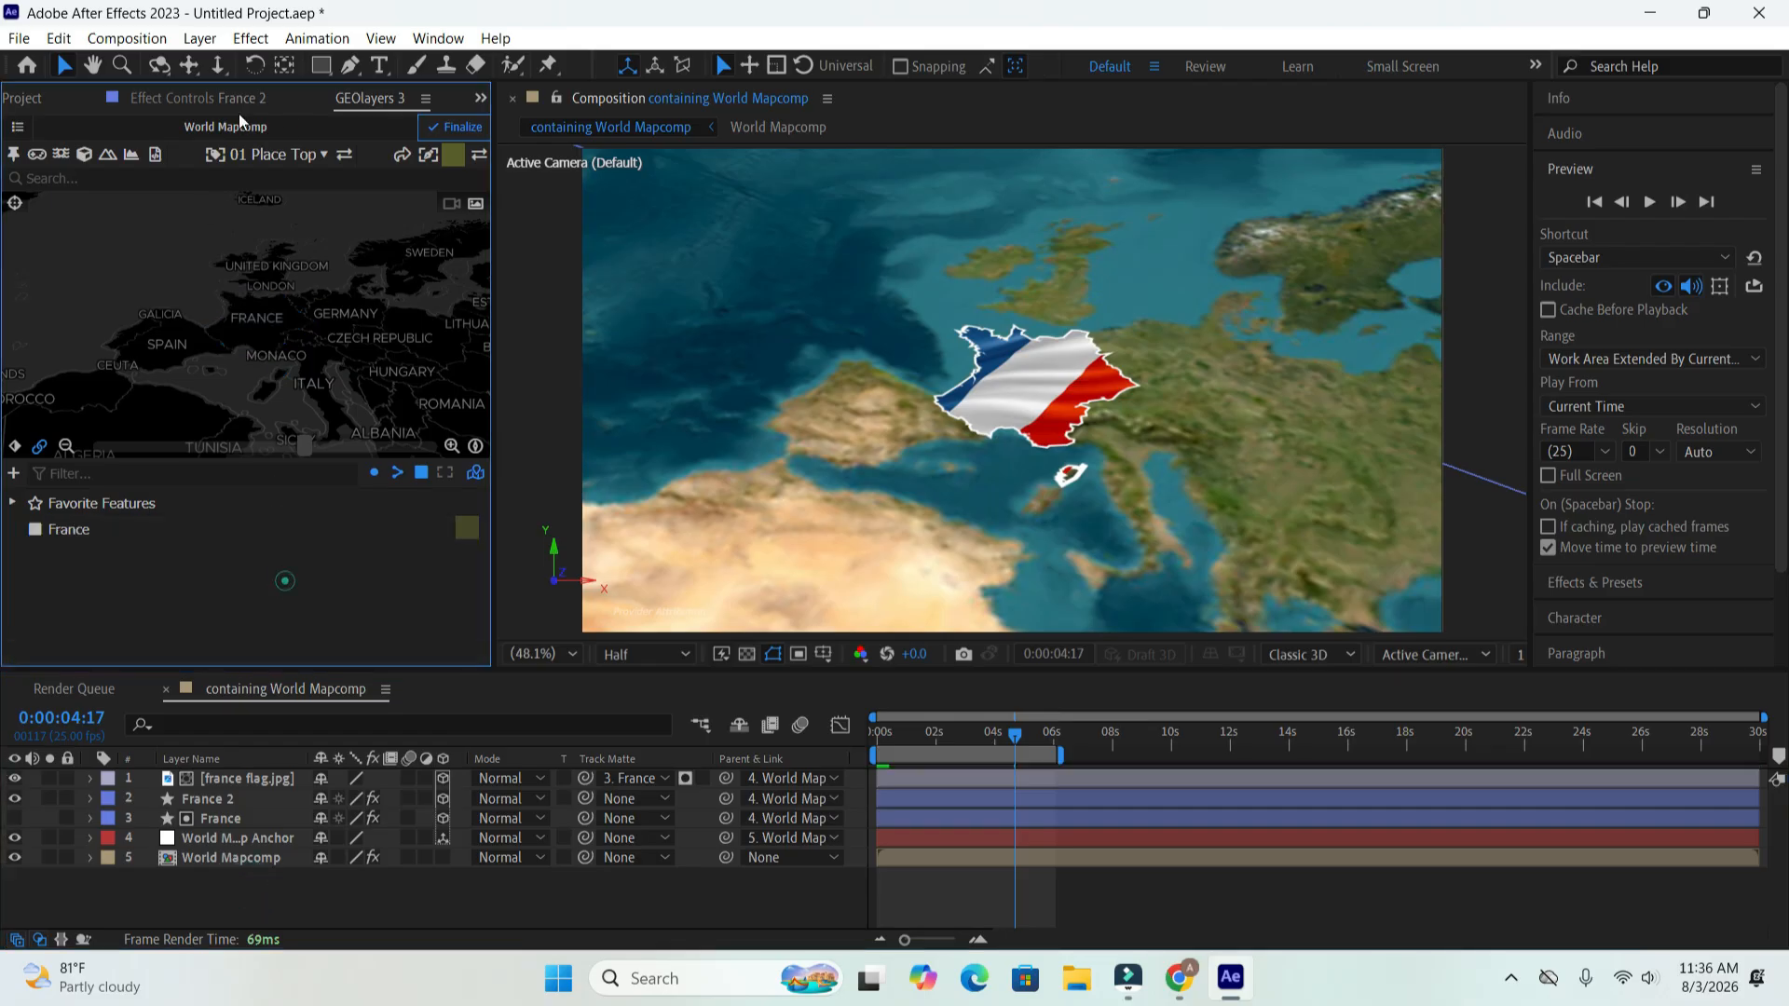
{"action": "left_click", "coordinate": [378, 66]}
{"action": "left_click", "coordinate": [1153, 416]}
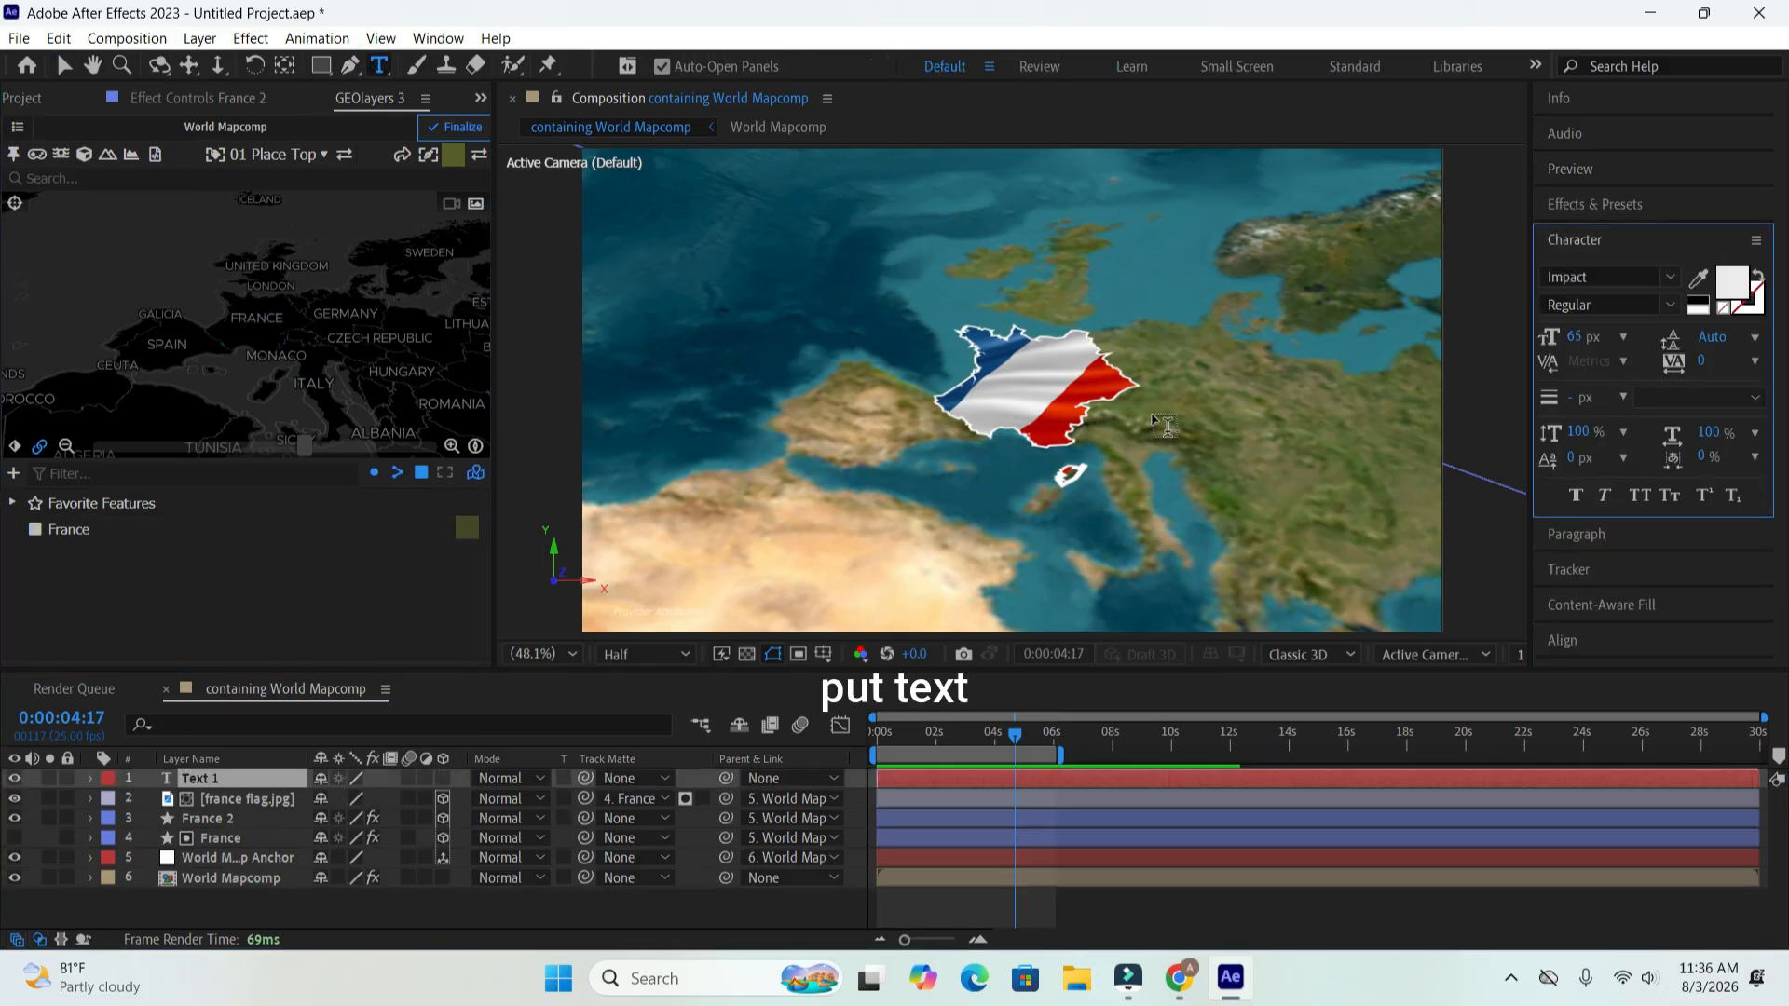
{"action": "type", "text": "Fra"}
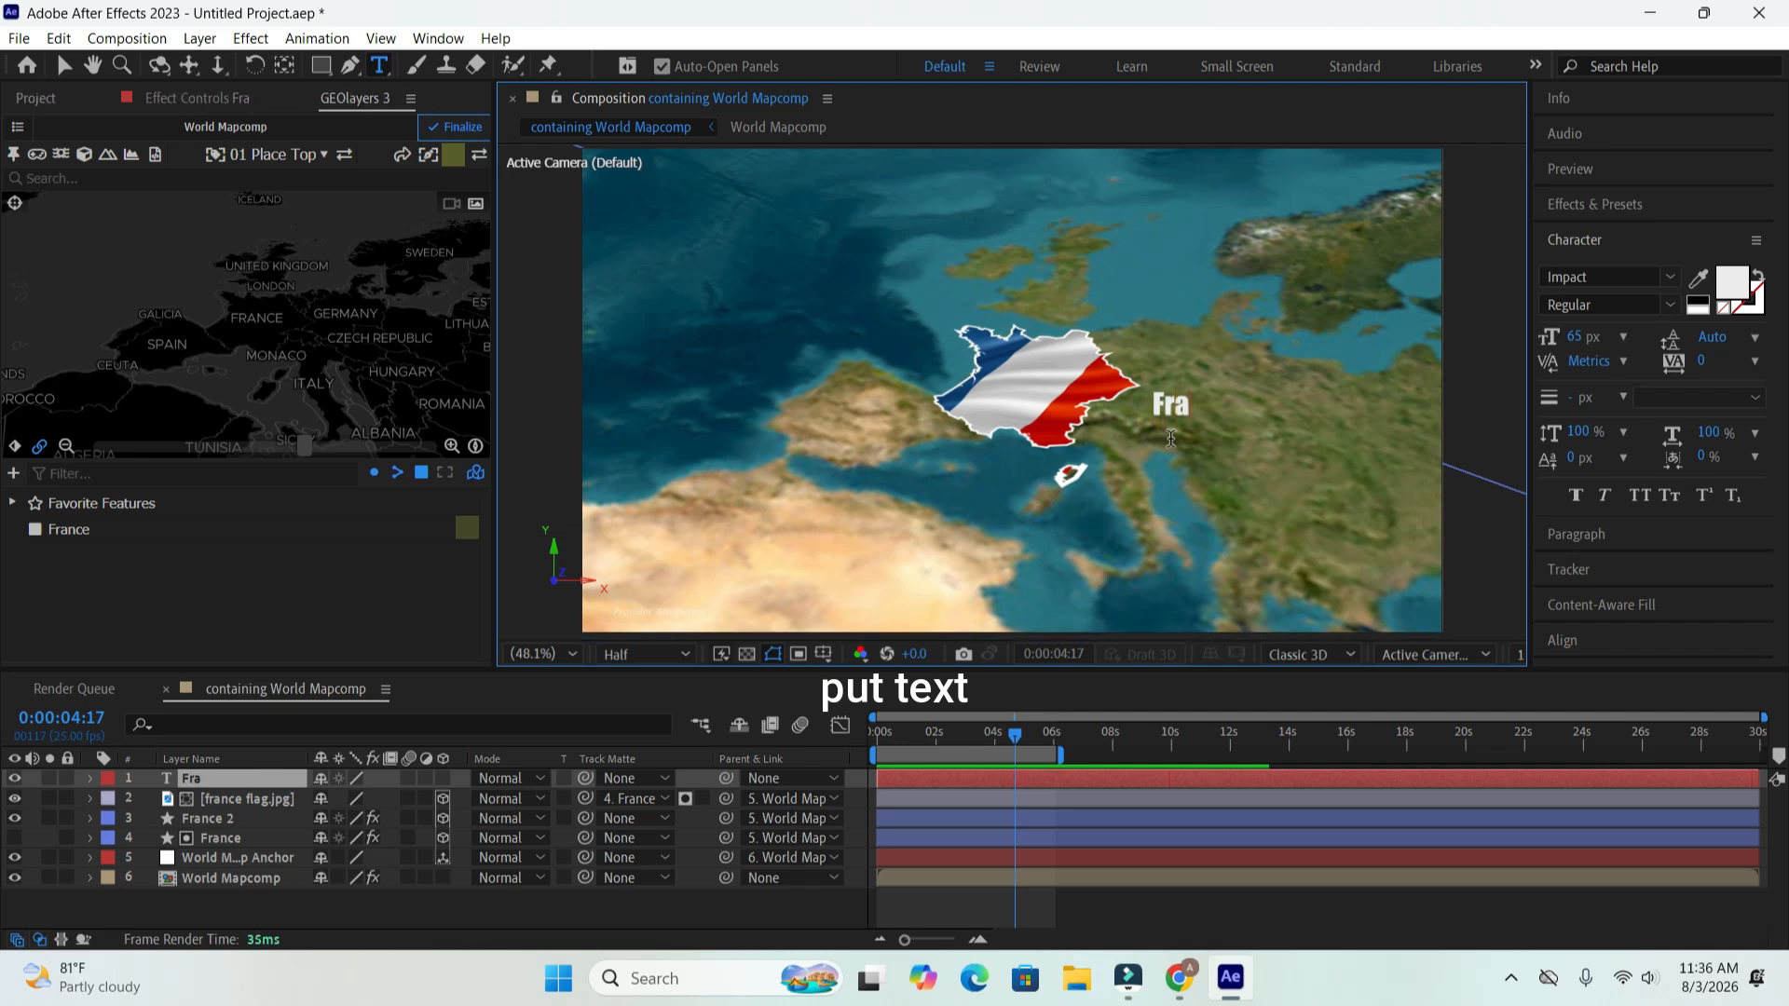
{"action": "type", "text": "ance"}
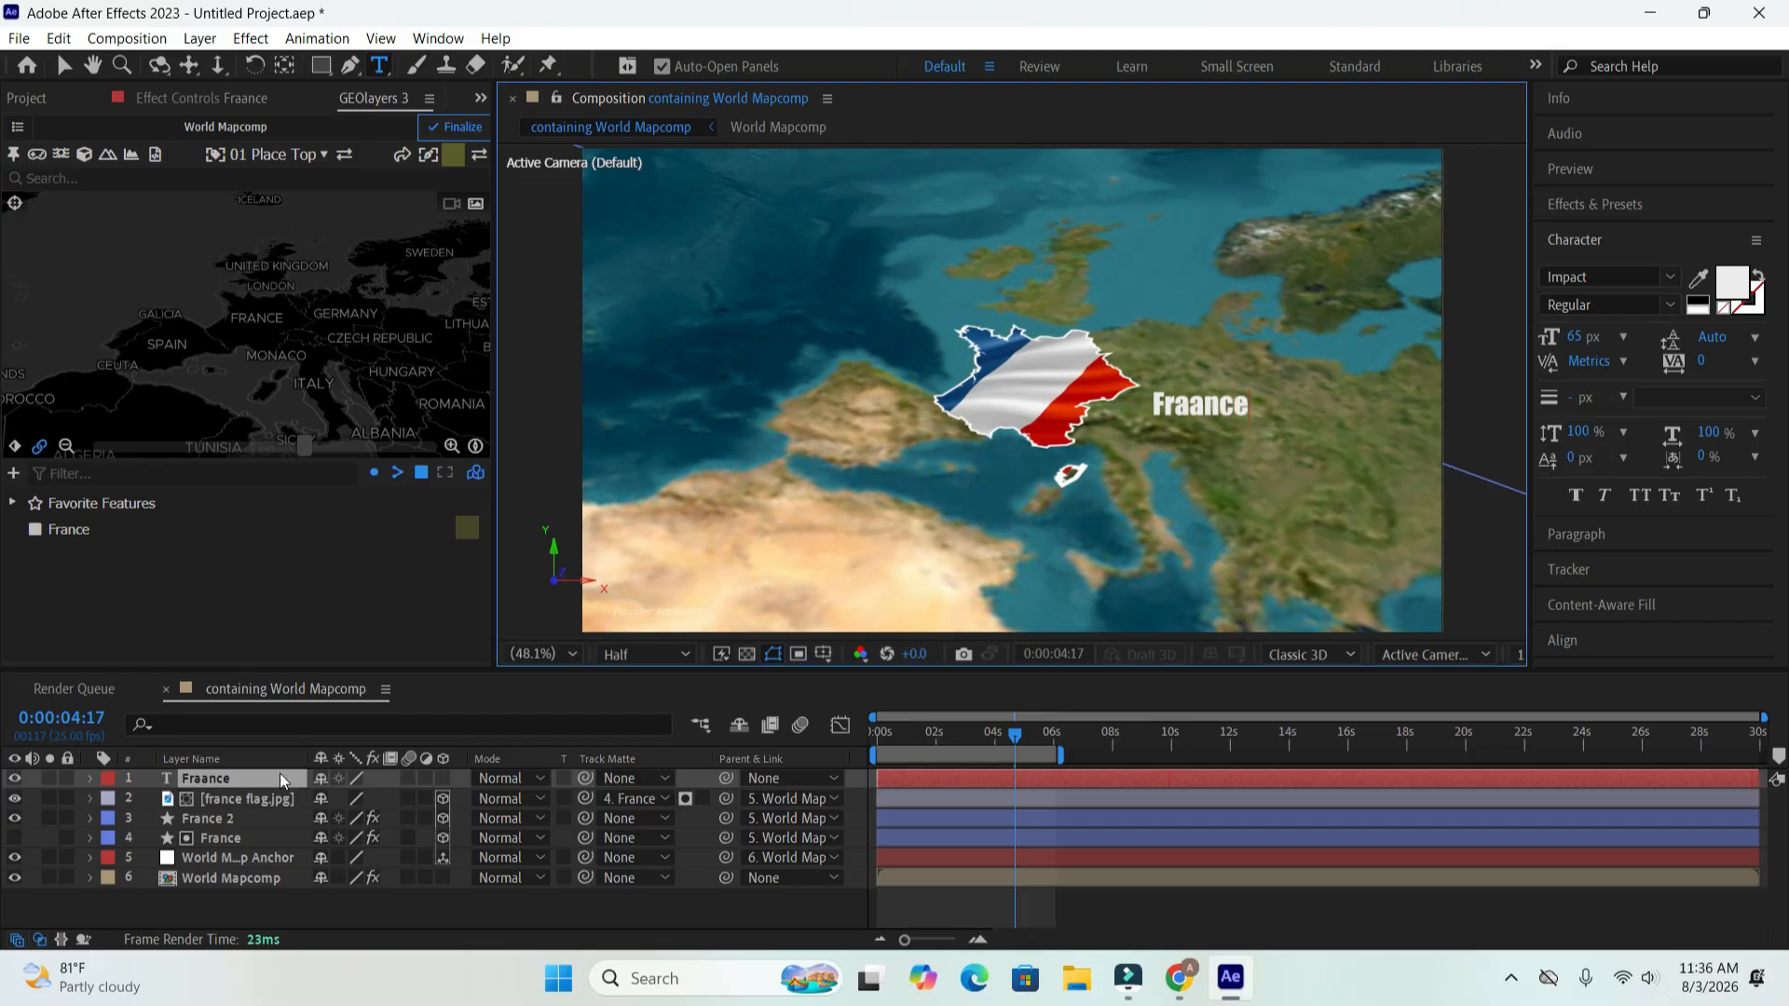
- Change the country label's fill colour to pure white (FFFFFF) and keep its text layer selected
{"action": "left_click", "coordinate": [283, 779]}
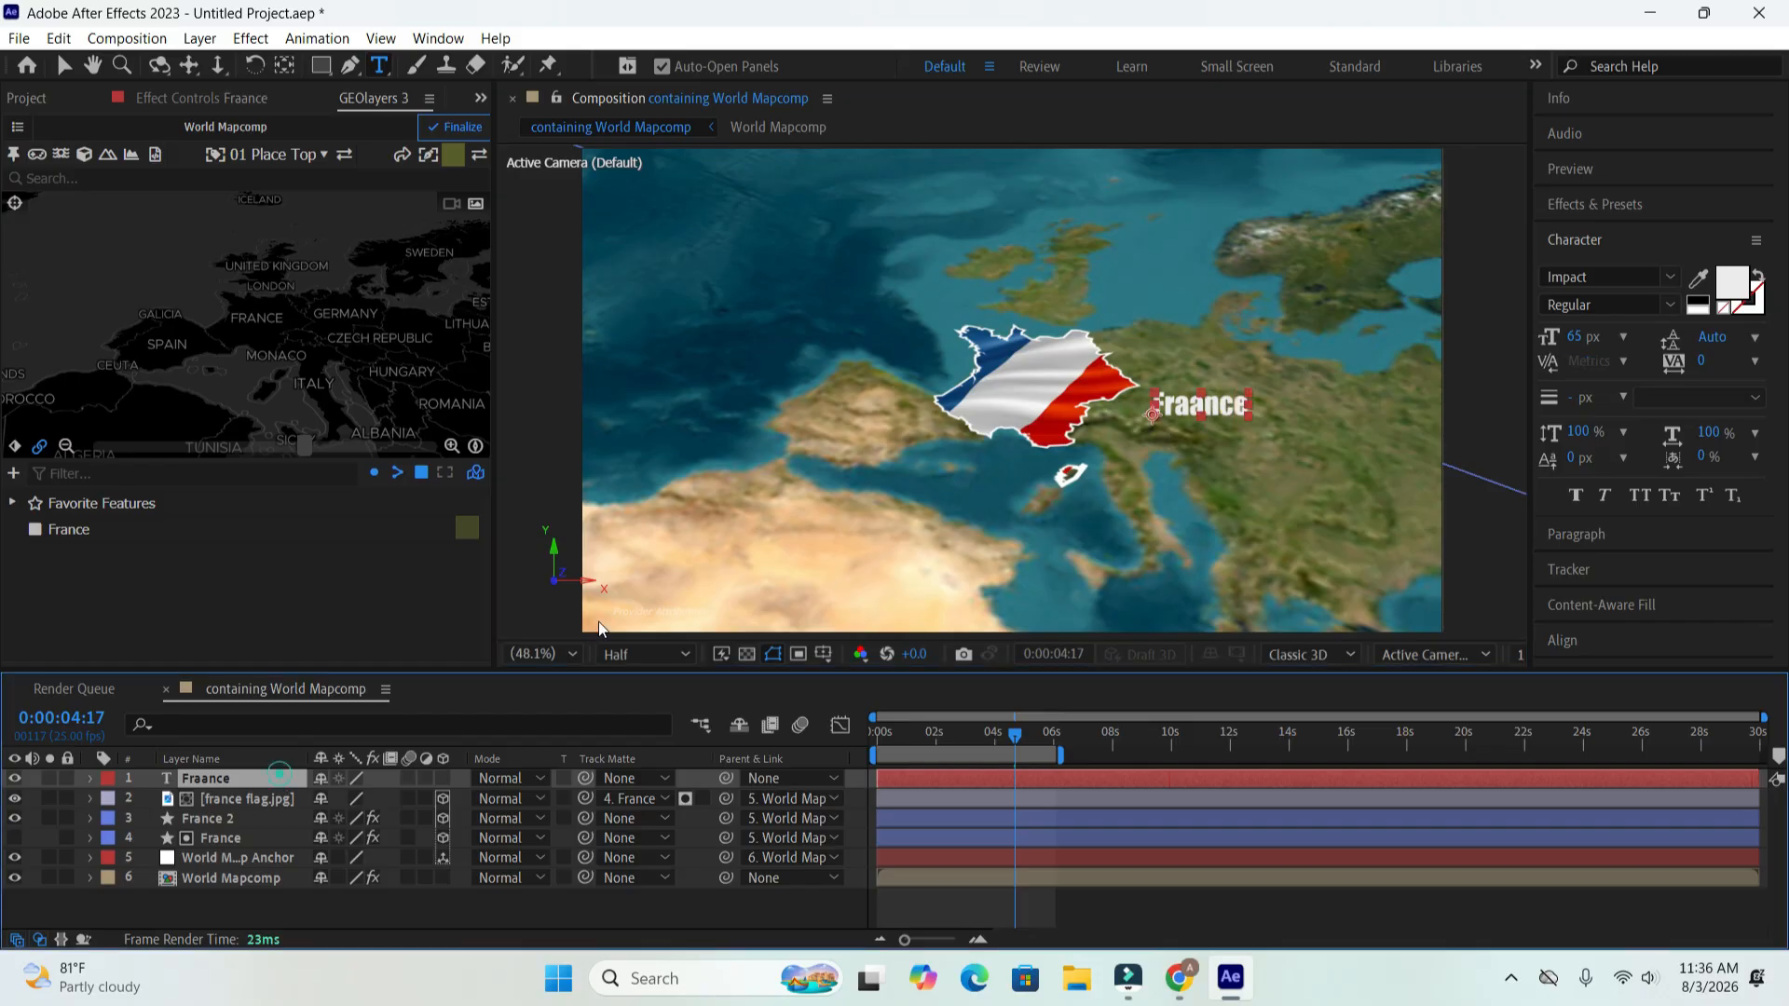
{"action": "left_click", "coordinate": [1733, 294]}
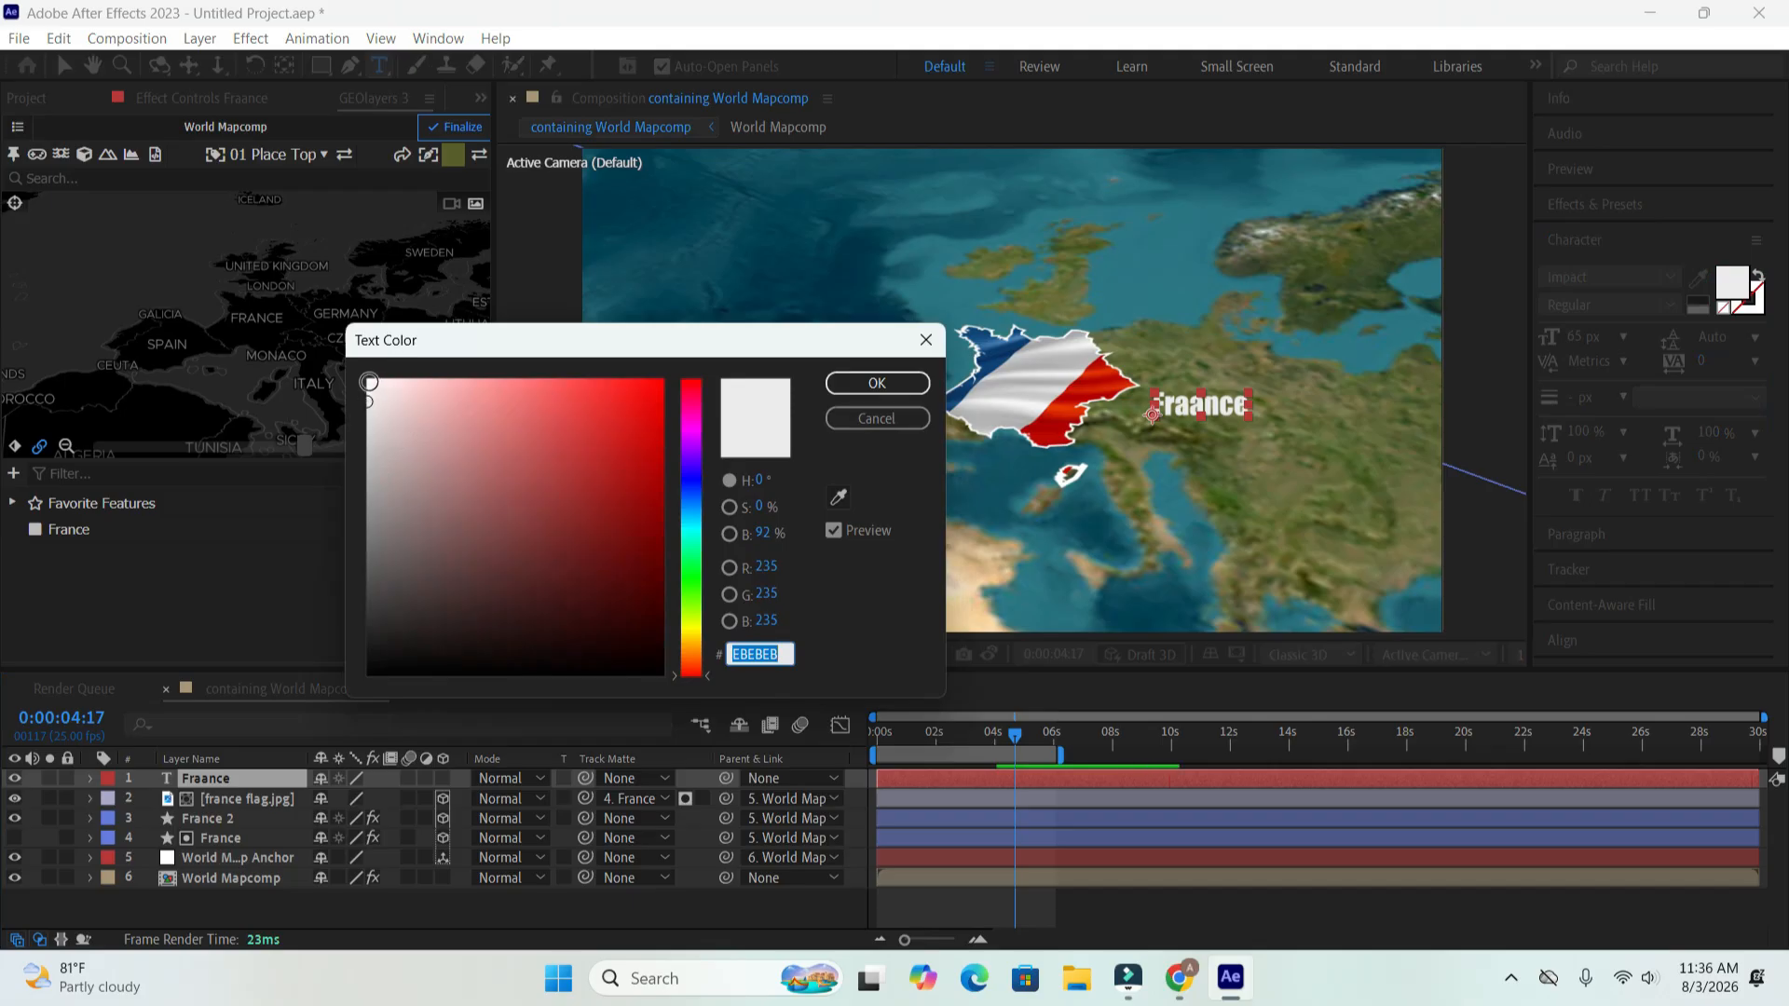
{"action": "left_click", "coordinate": [369, 382]}
{"action": "left_click", "coordinate": [881, 386]}
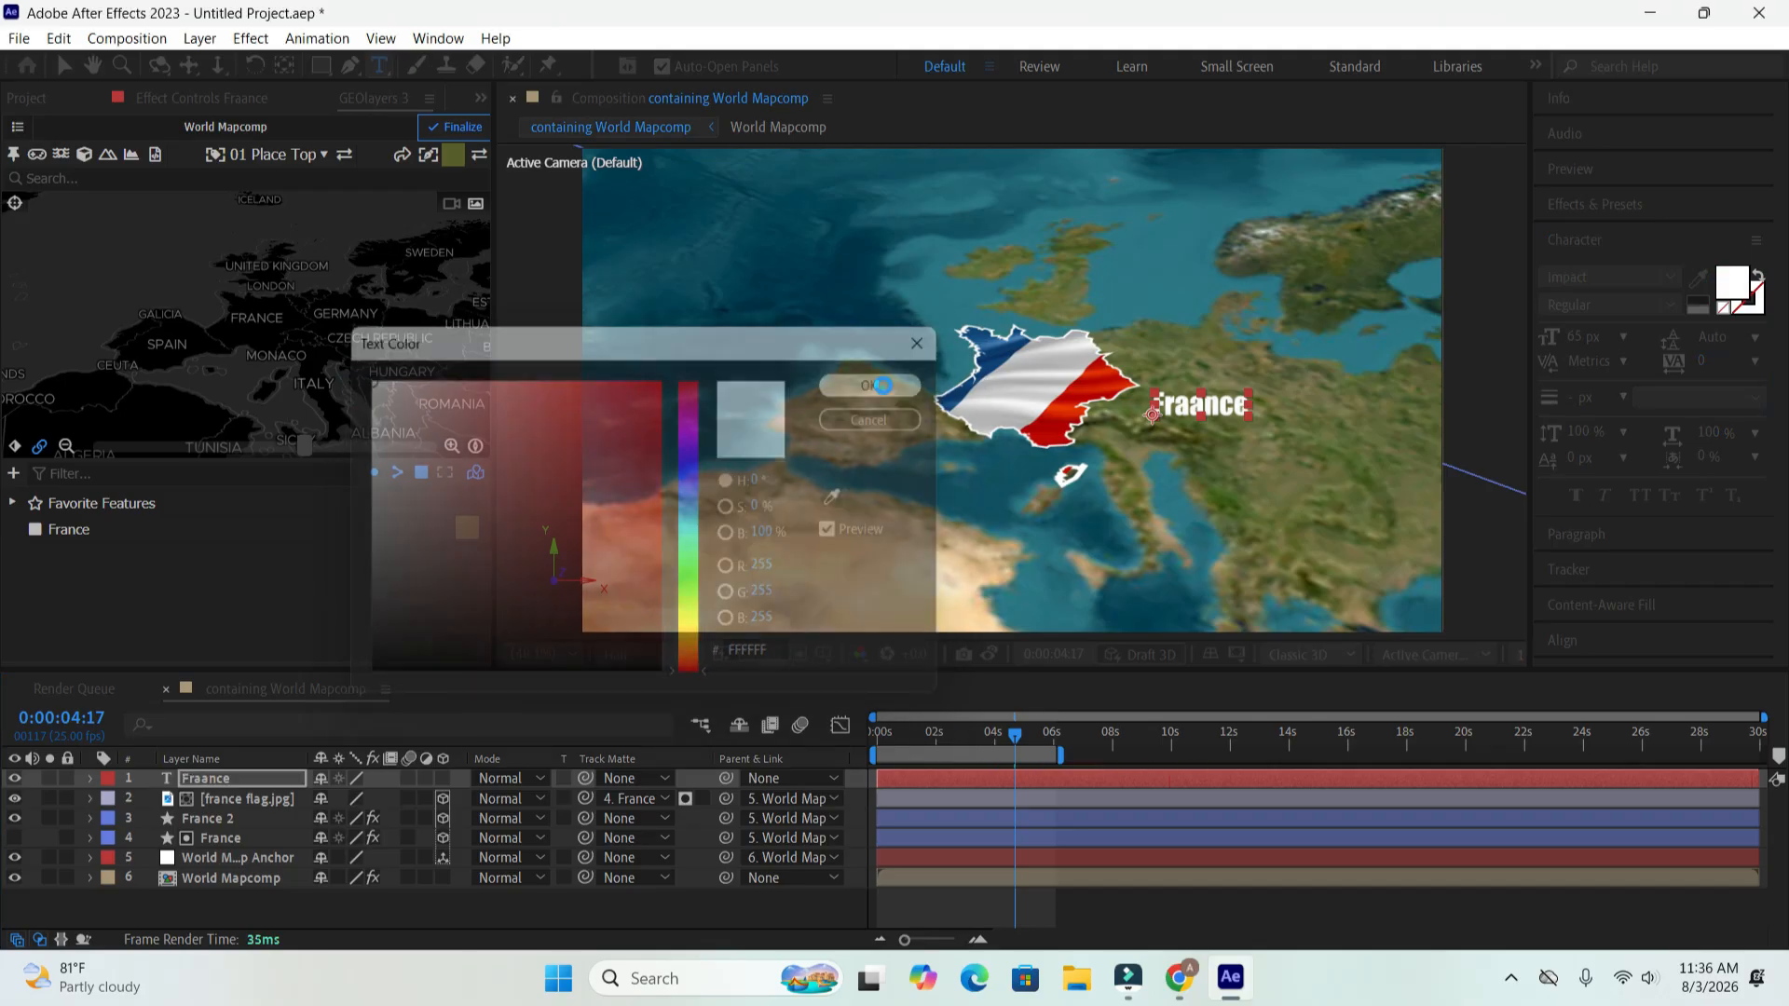
{"action": "left_click", "coordinate": [574, 901]}
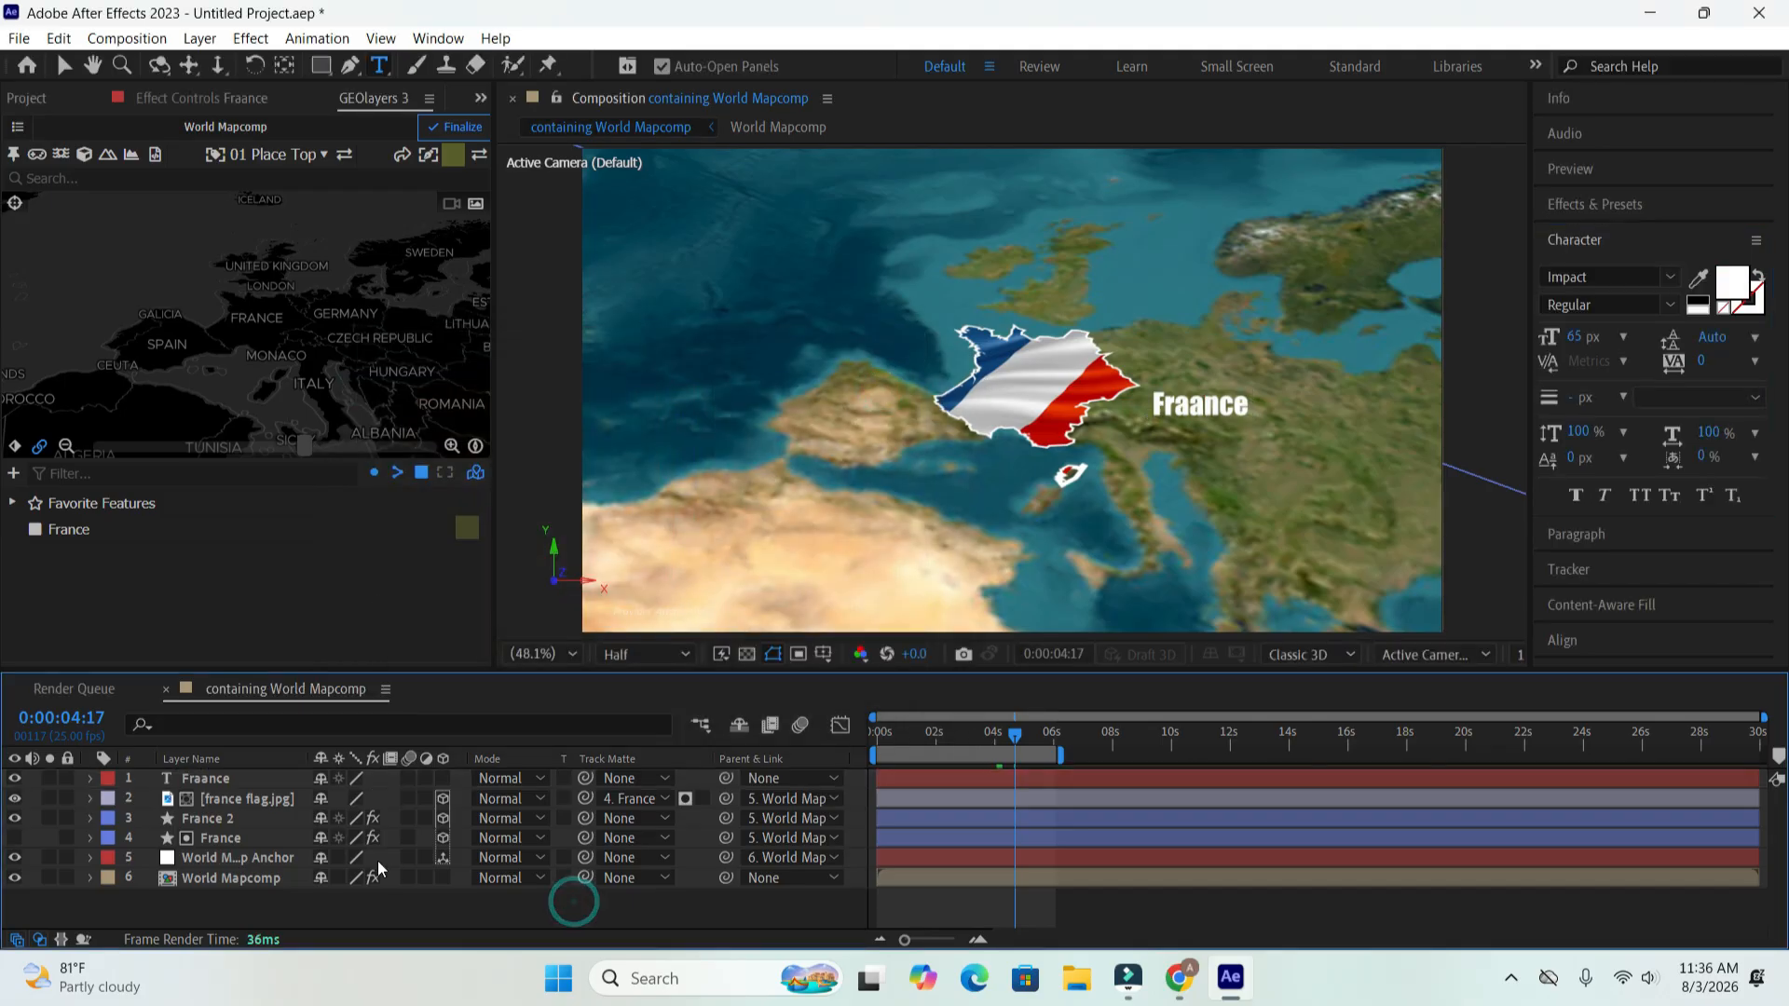
{"action": "left_click", "coordinate": [246, 781]}
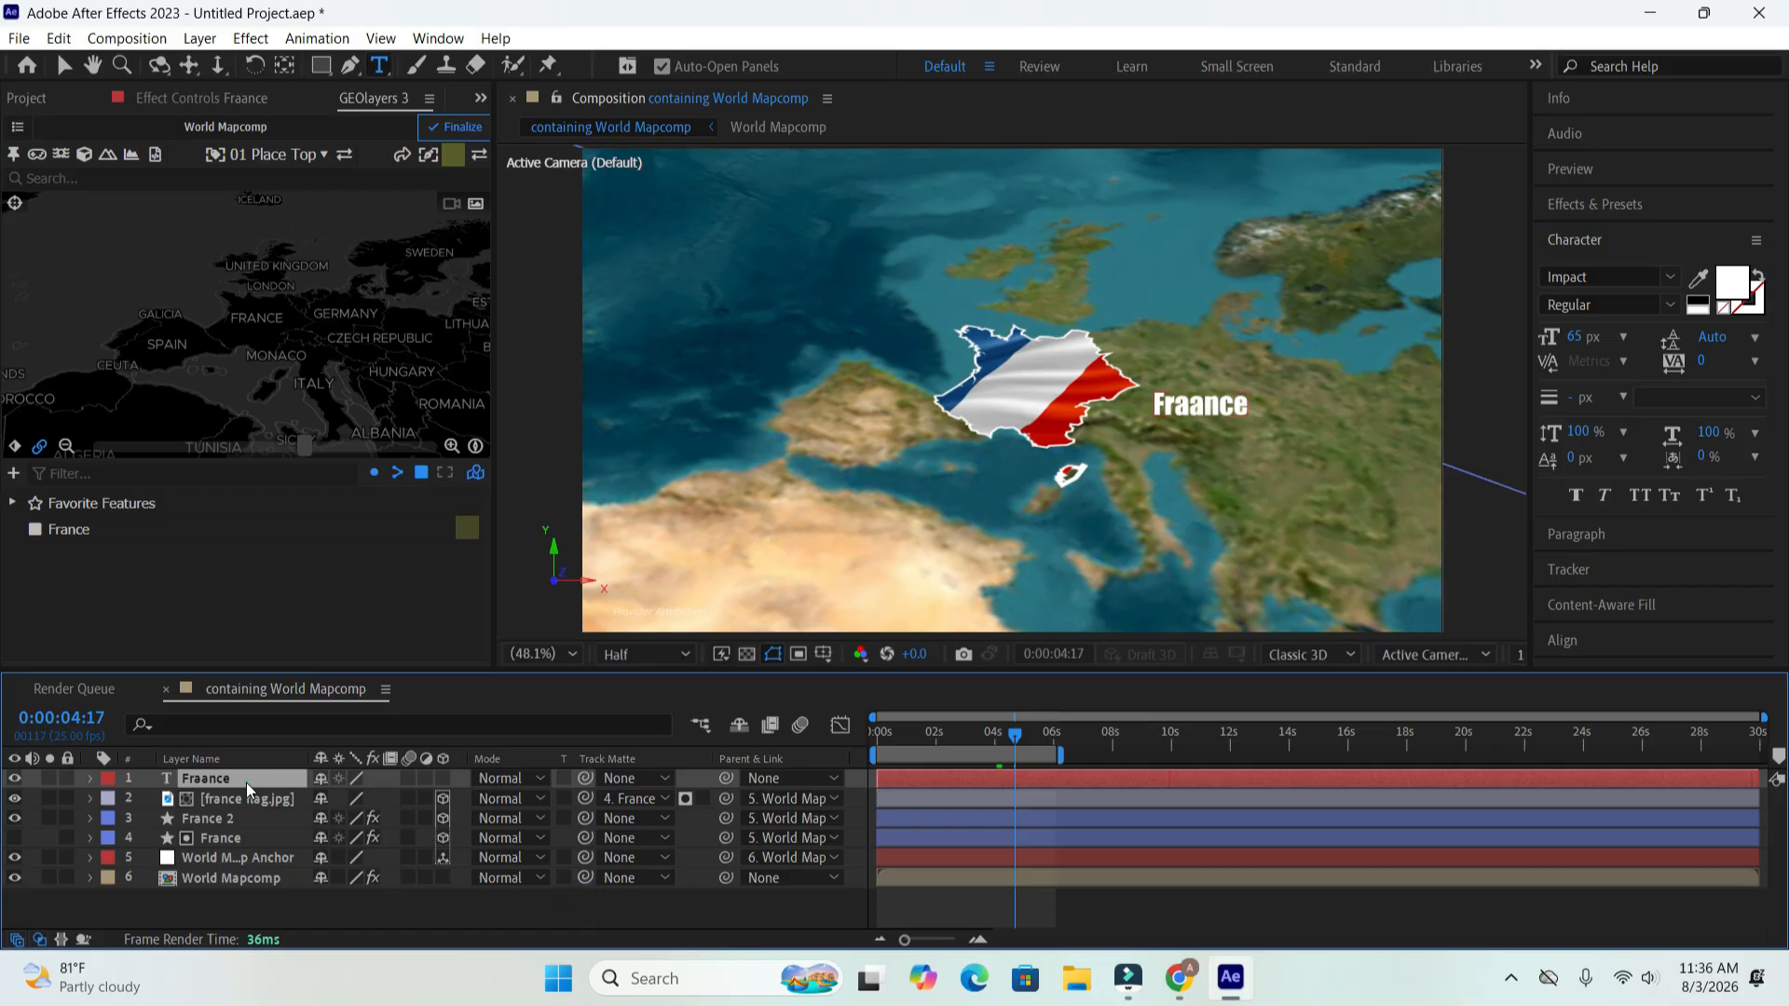
- Move the "Fraance" label closer to the flag-filled country's eastern edge and set its text layer's scale to 144%
{"action": "left_click", "coordinate": [62, 64]}
{"action": "left_click_drag", "start_coordinate": [1226, 407], "coordinate": [1169, 436]}
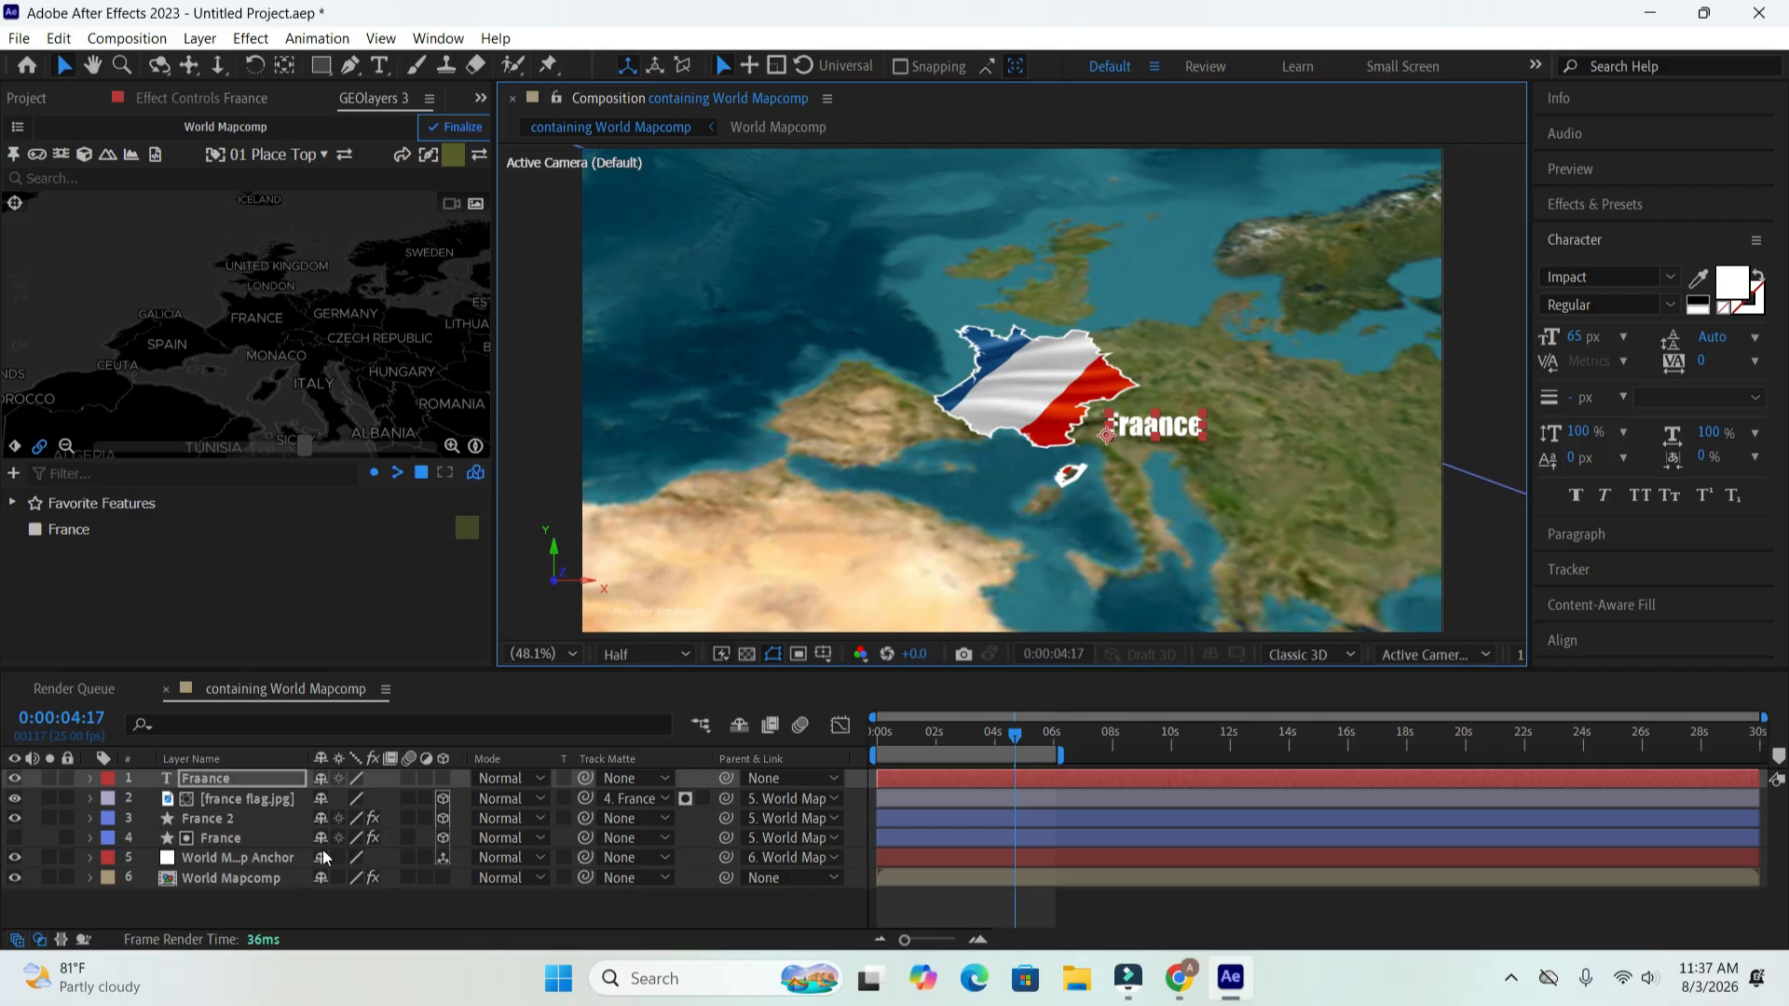
{"action": "left_click", "coordinate": [236, 777]}
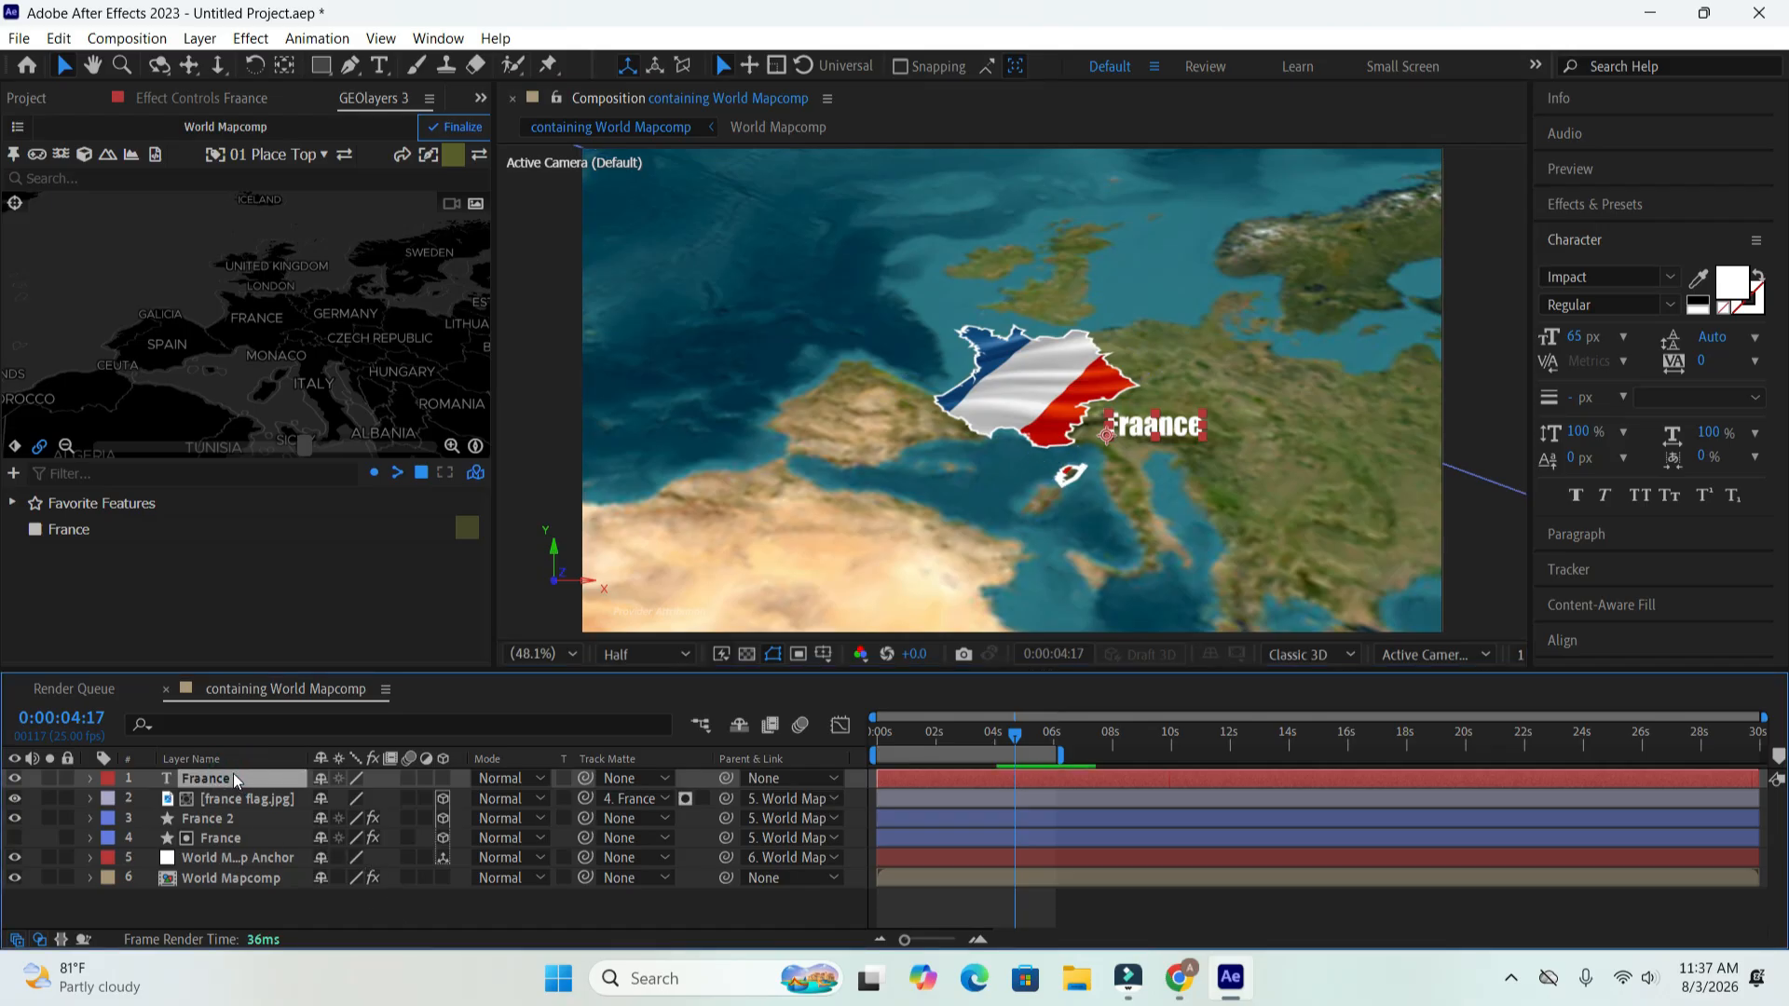
{"action": "key", "text": "s"}
{"action": "left_click_drag", "start_coordinate": [354, 807], "coordinate": [407, 808]}
{"action": "left_click_drag", "start_coordinate": [1210, 432], "coordinate": [1206, 433]}
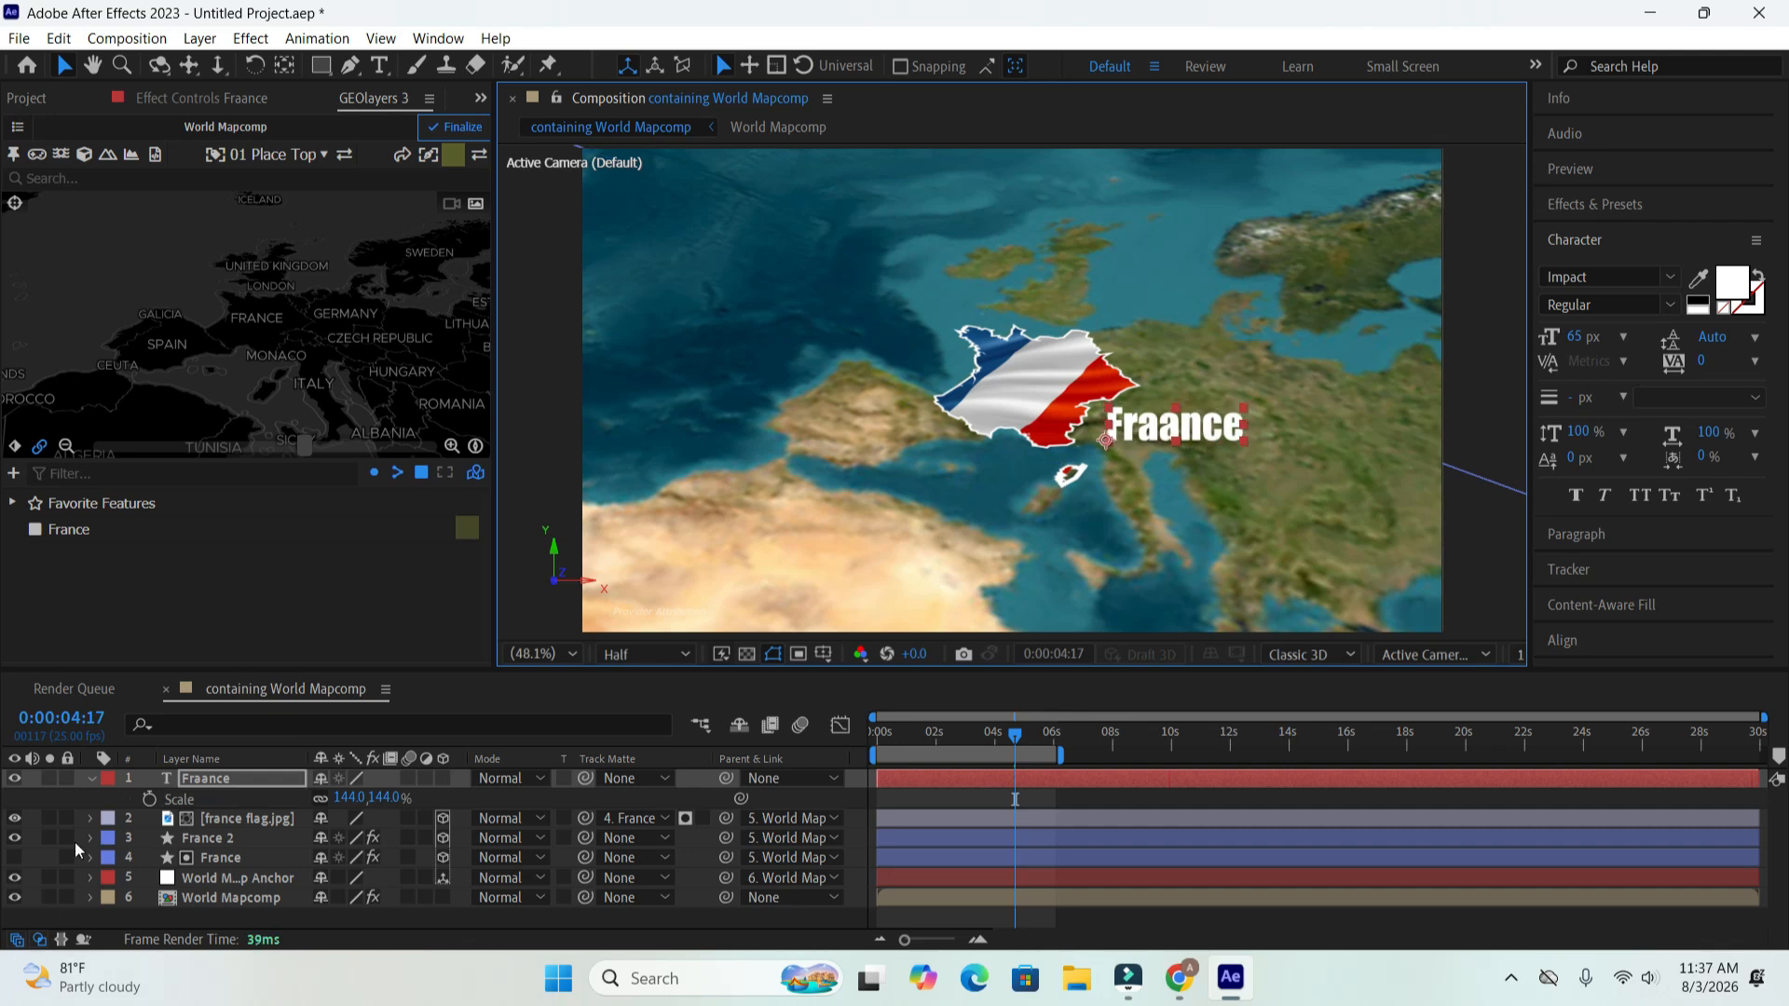
- Parent the "Fraance" text layer to the World Mapcomp Anchor layer and clear the layer selection
{"action": "left_click", "coordinate": [818, 778]}
{"action": "left_click", "coordinate": [825, 733]}
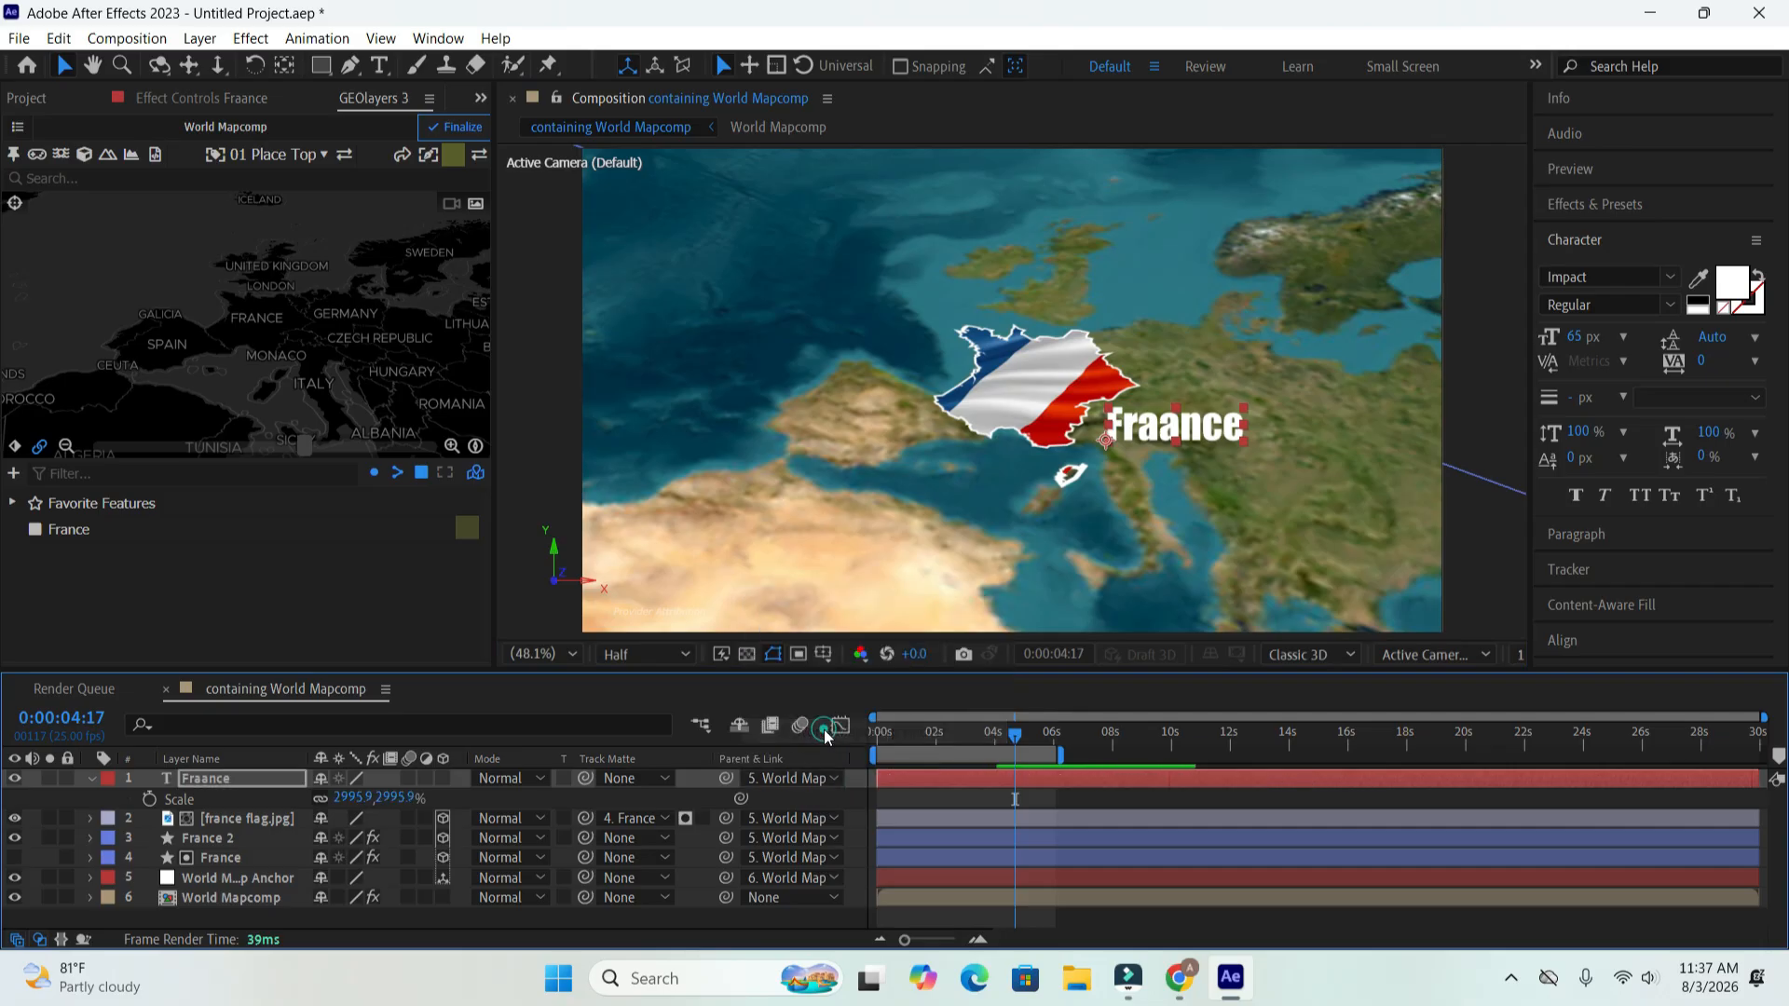
{"action": "left_click", "coordinate": [632, 778]}
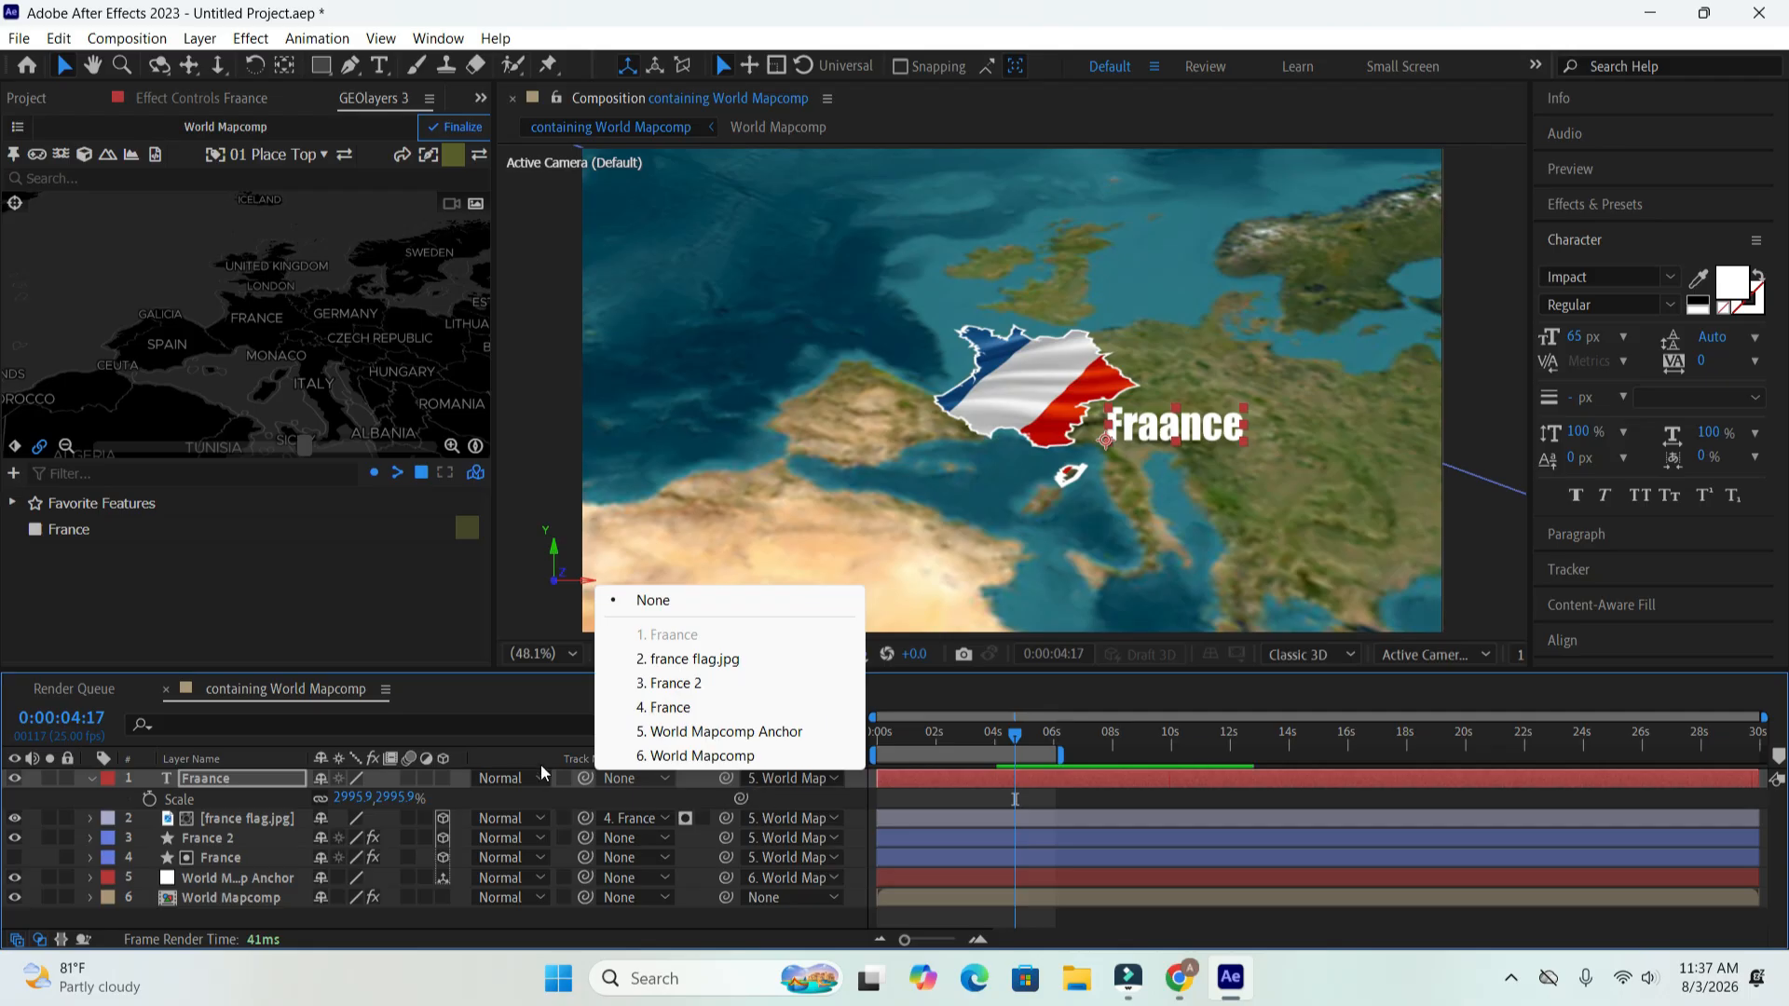
{"action": "key", "text": "Escape"}
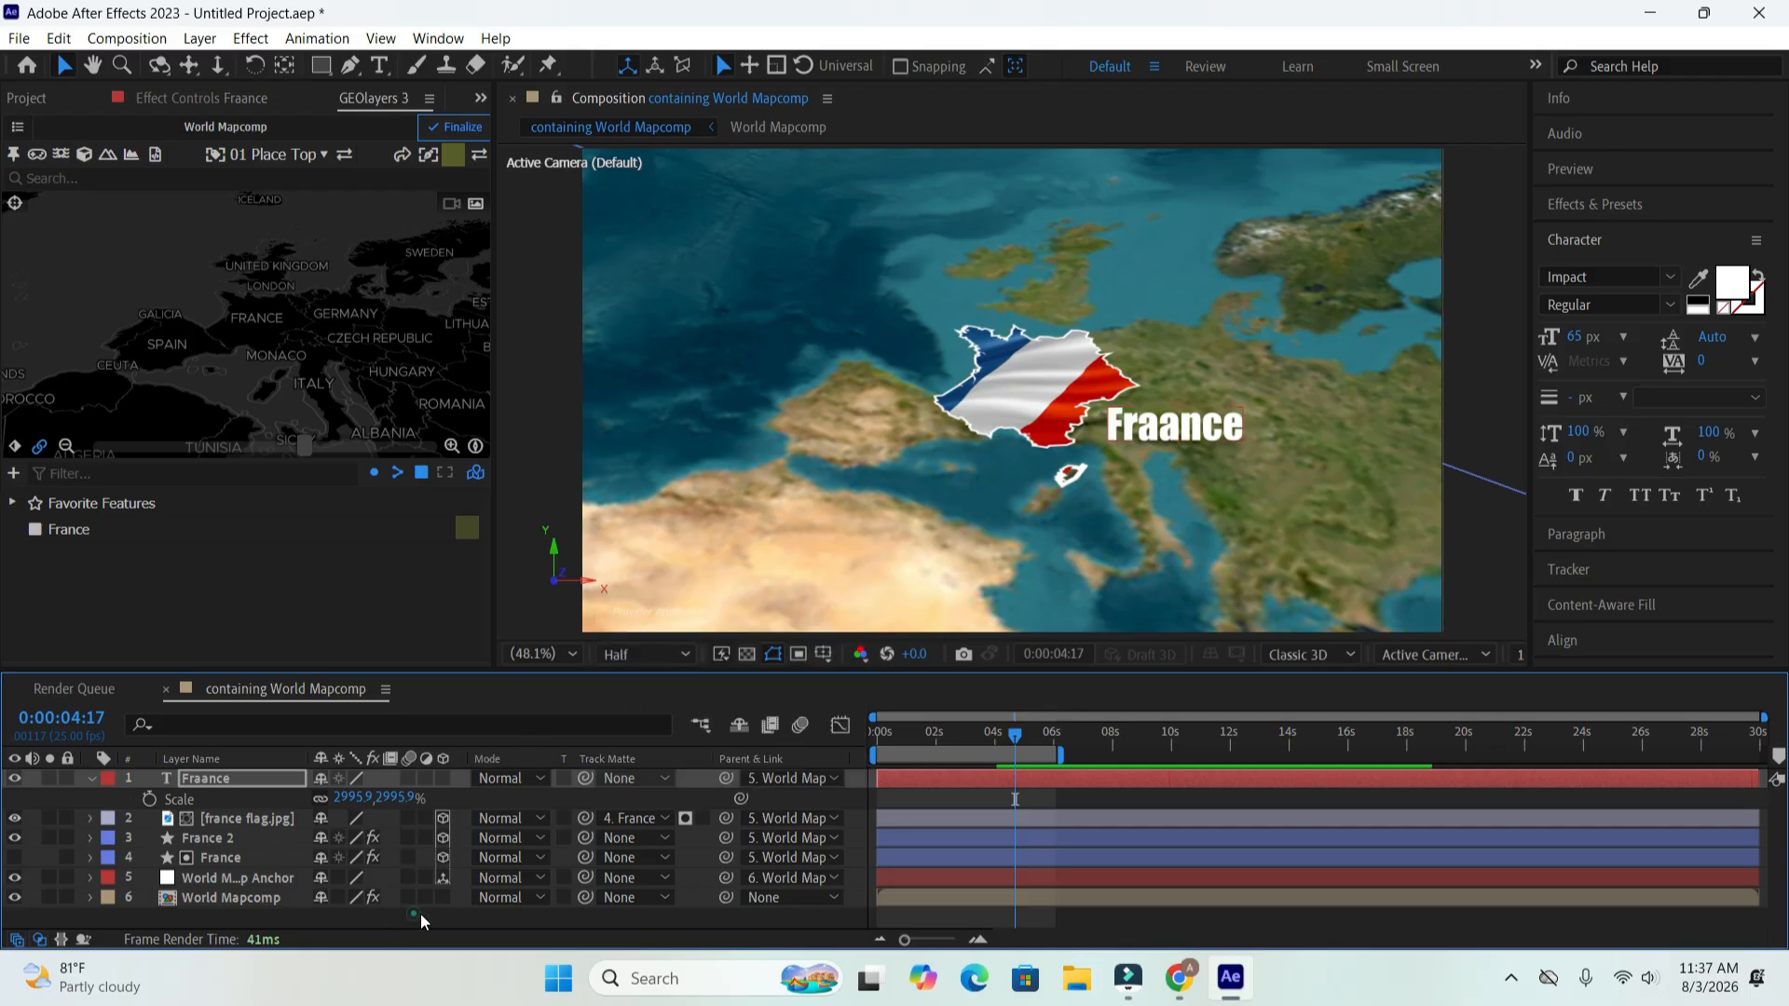
{"action": "left_click", "coordinate": [417, 913]}
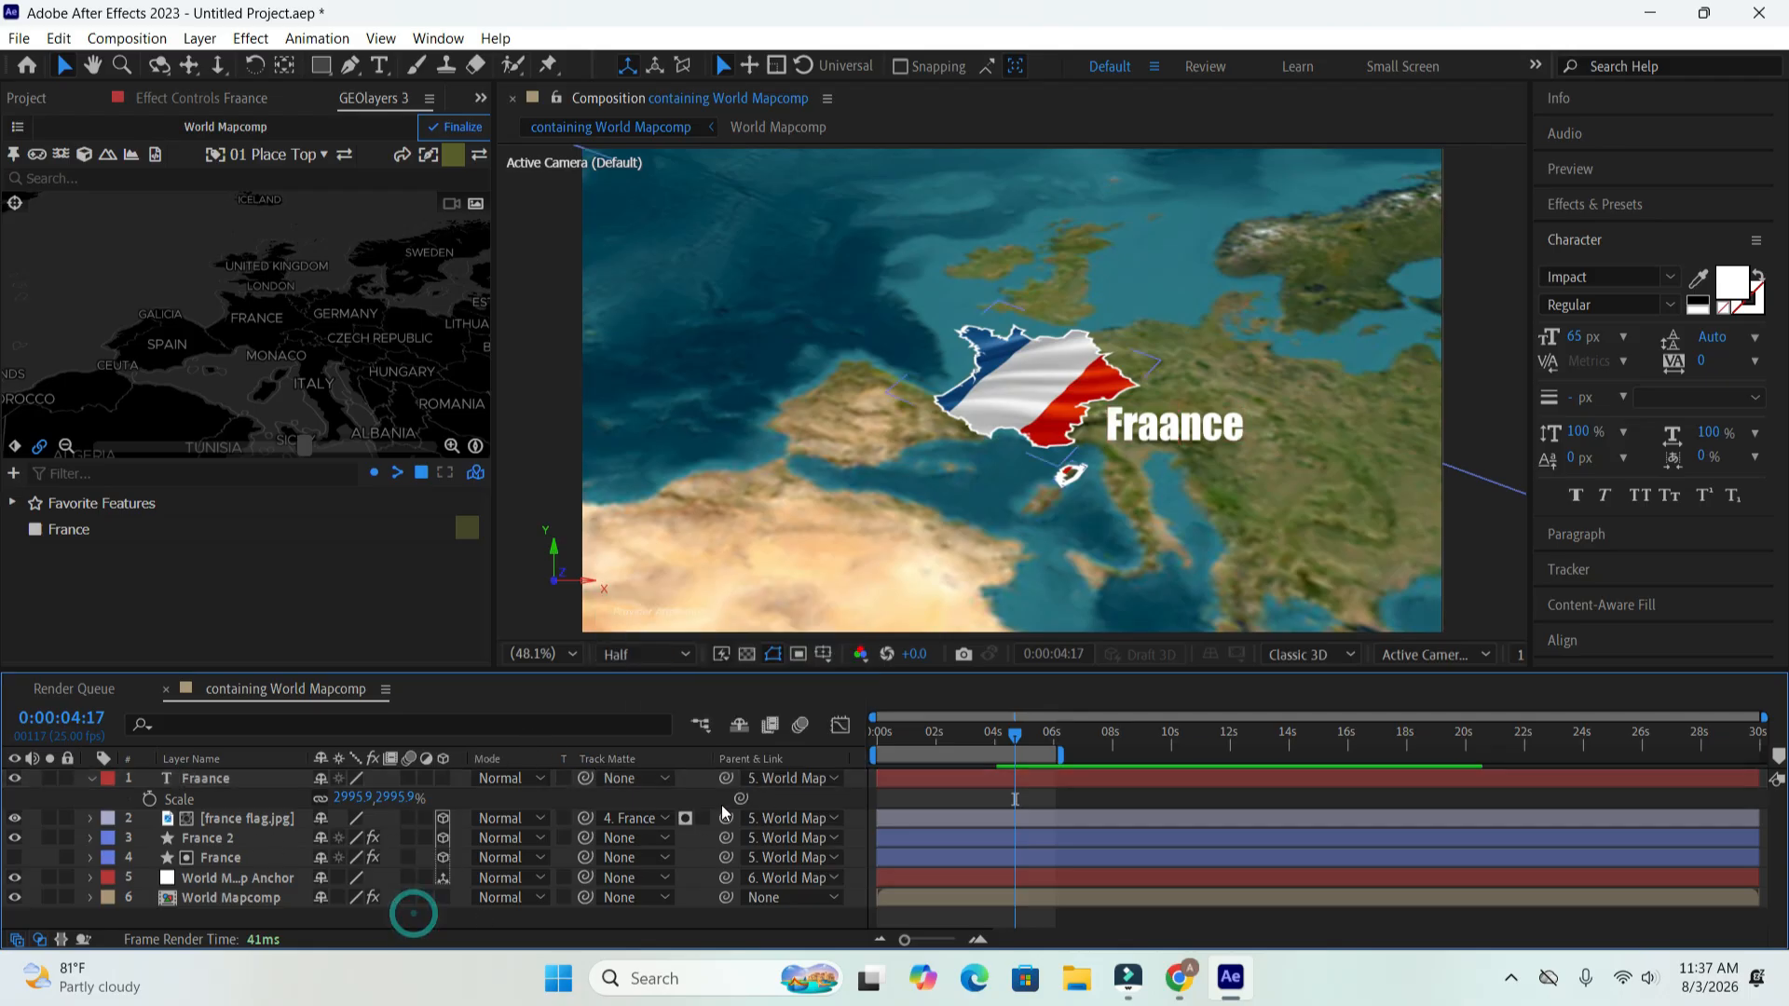
- Make the "Fraance" text layer 3D and reposition it on the tilted map just southeast of the flag-filled country
{"action": "left_click", "coordinate": [444, 778]}
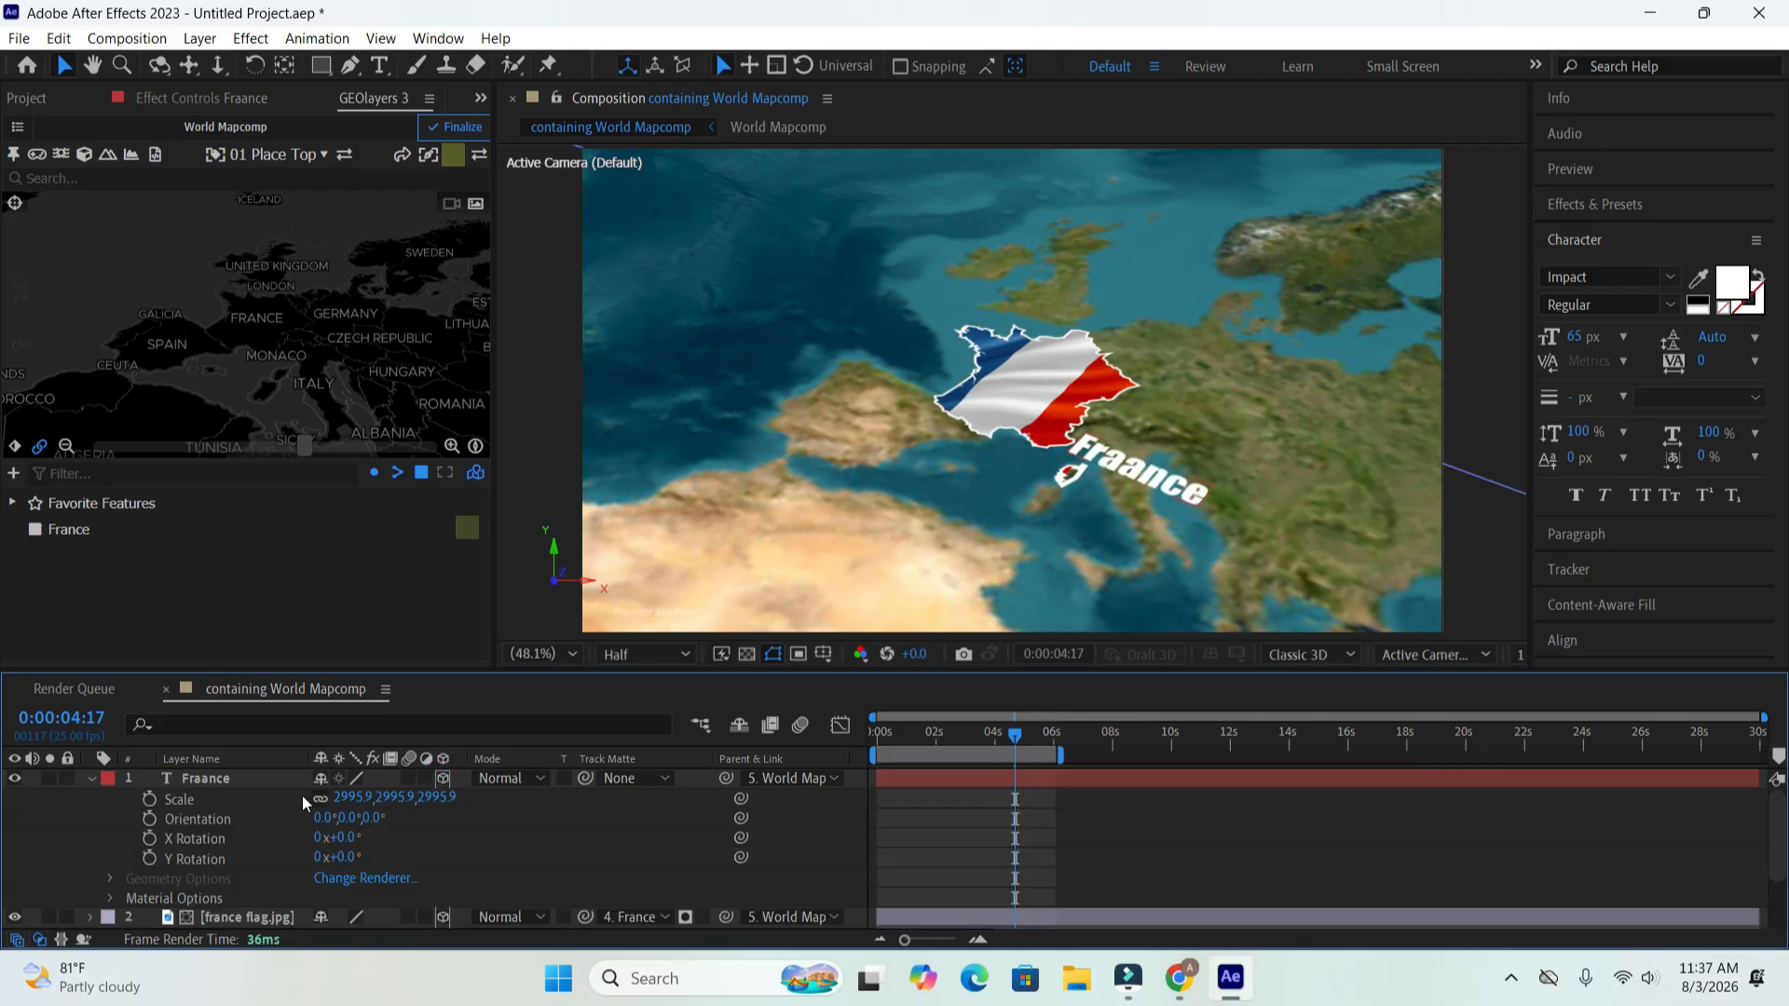
{"action": "left_click", "coordinate": [201, 779]}
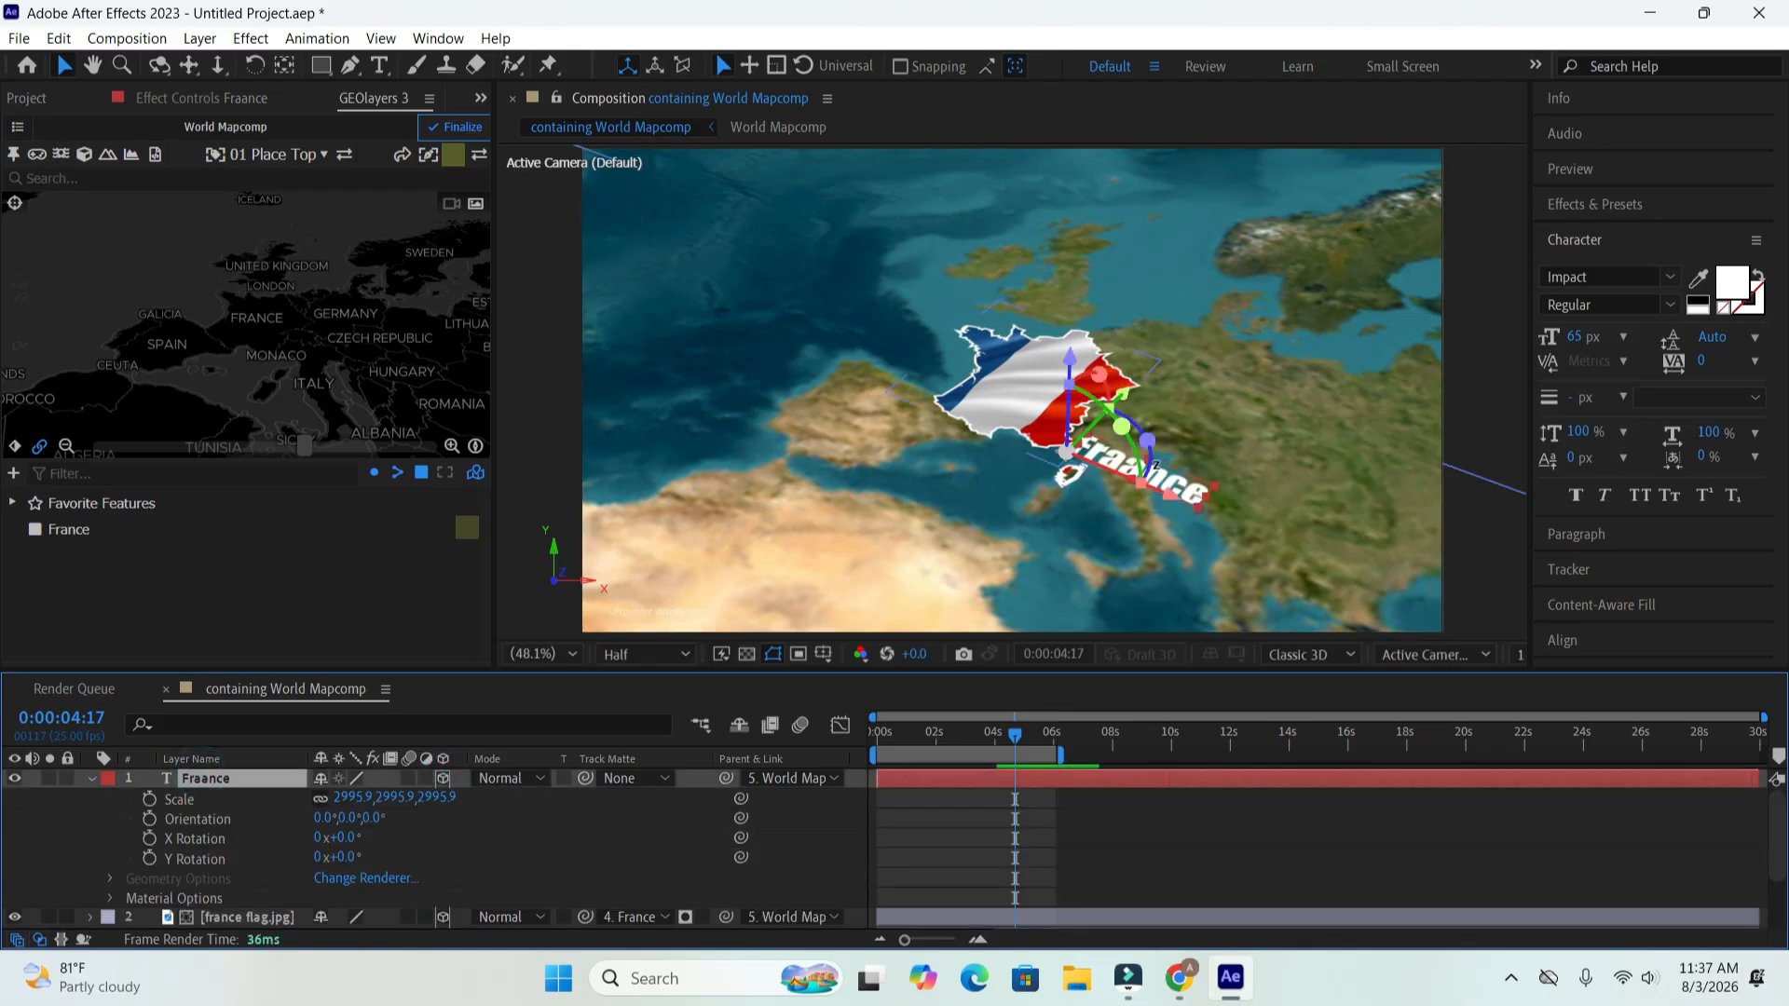
{"action": "left_click_drag", "start_coordinate": [1100, 429], "coordinate": [1138, 402]}
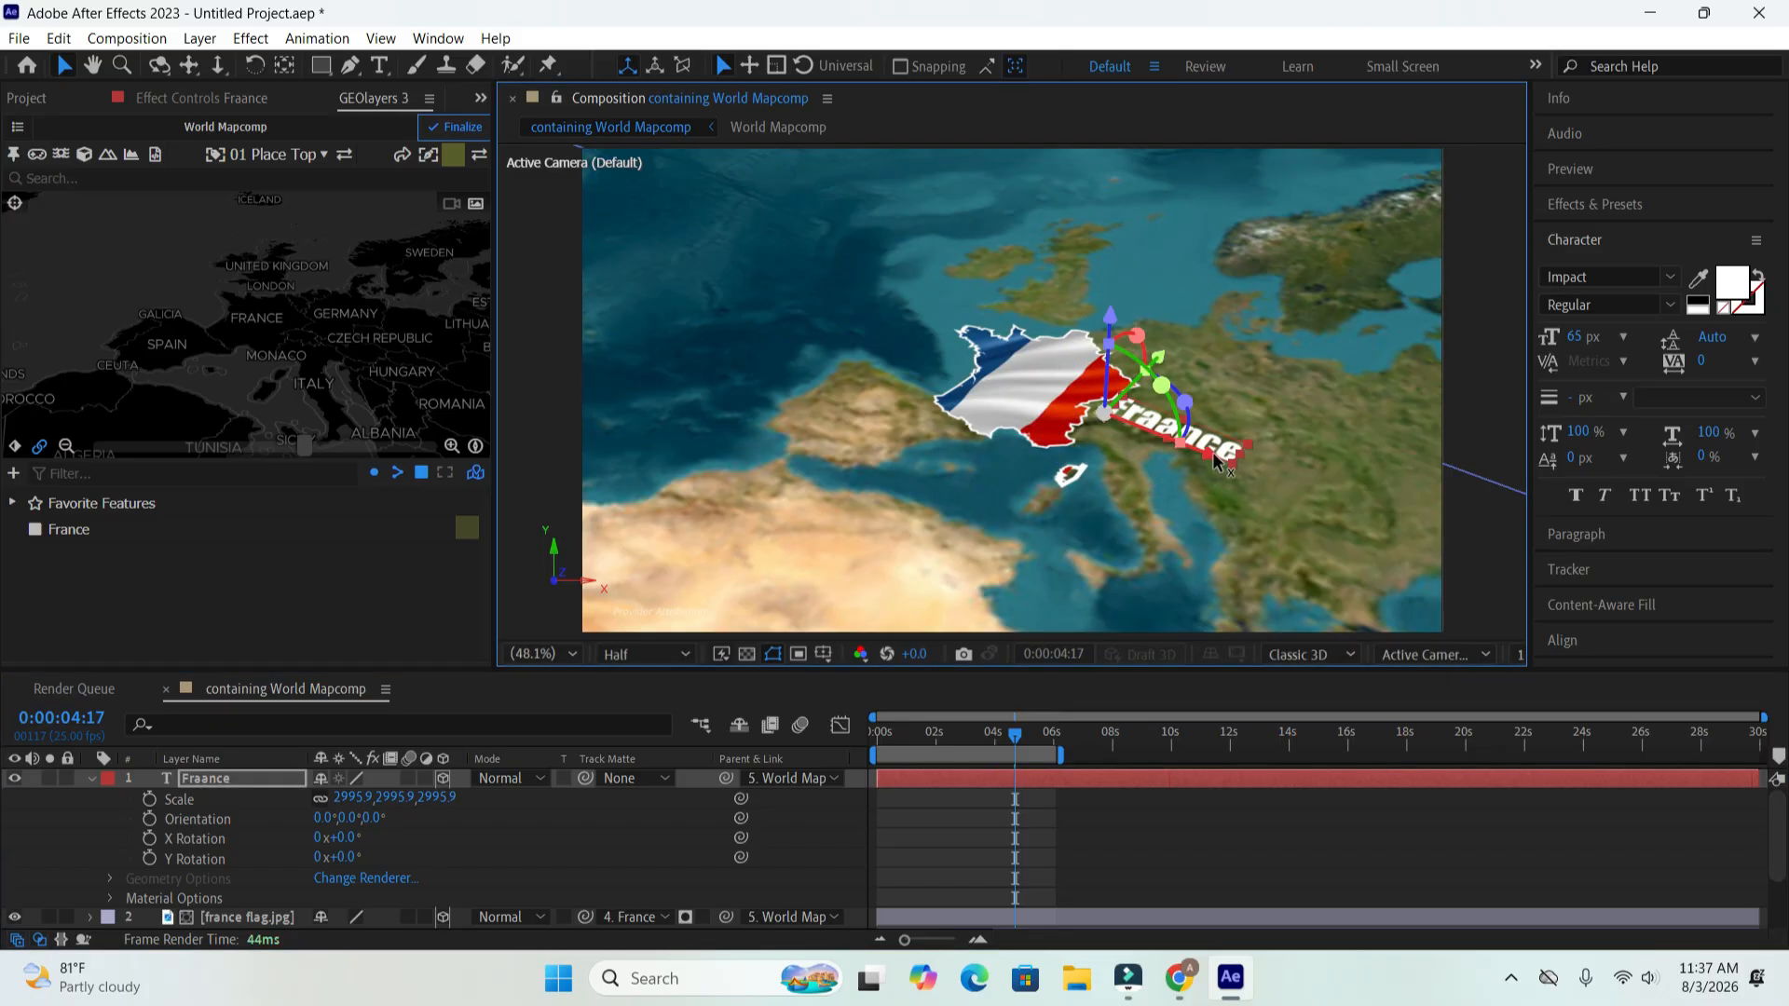
{"action": "left_click_drag", "start_coordinate": [1219, 459], "coordinate": [1243, 461]}
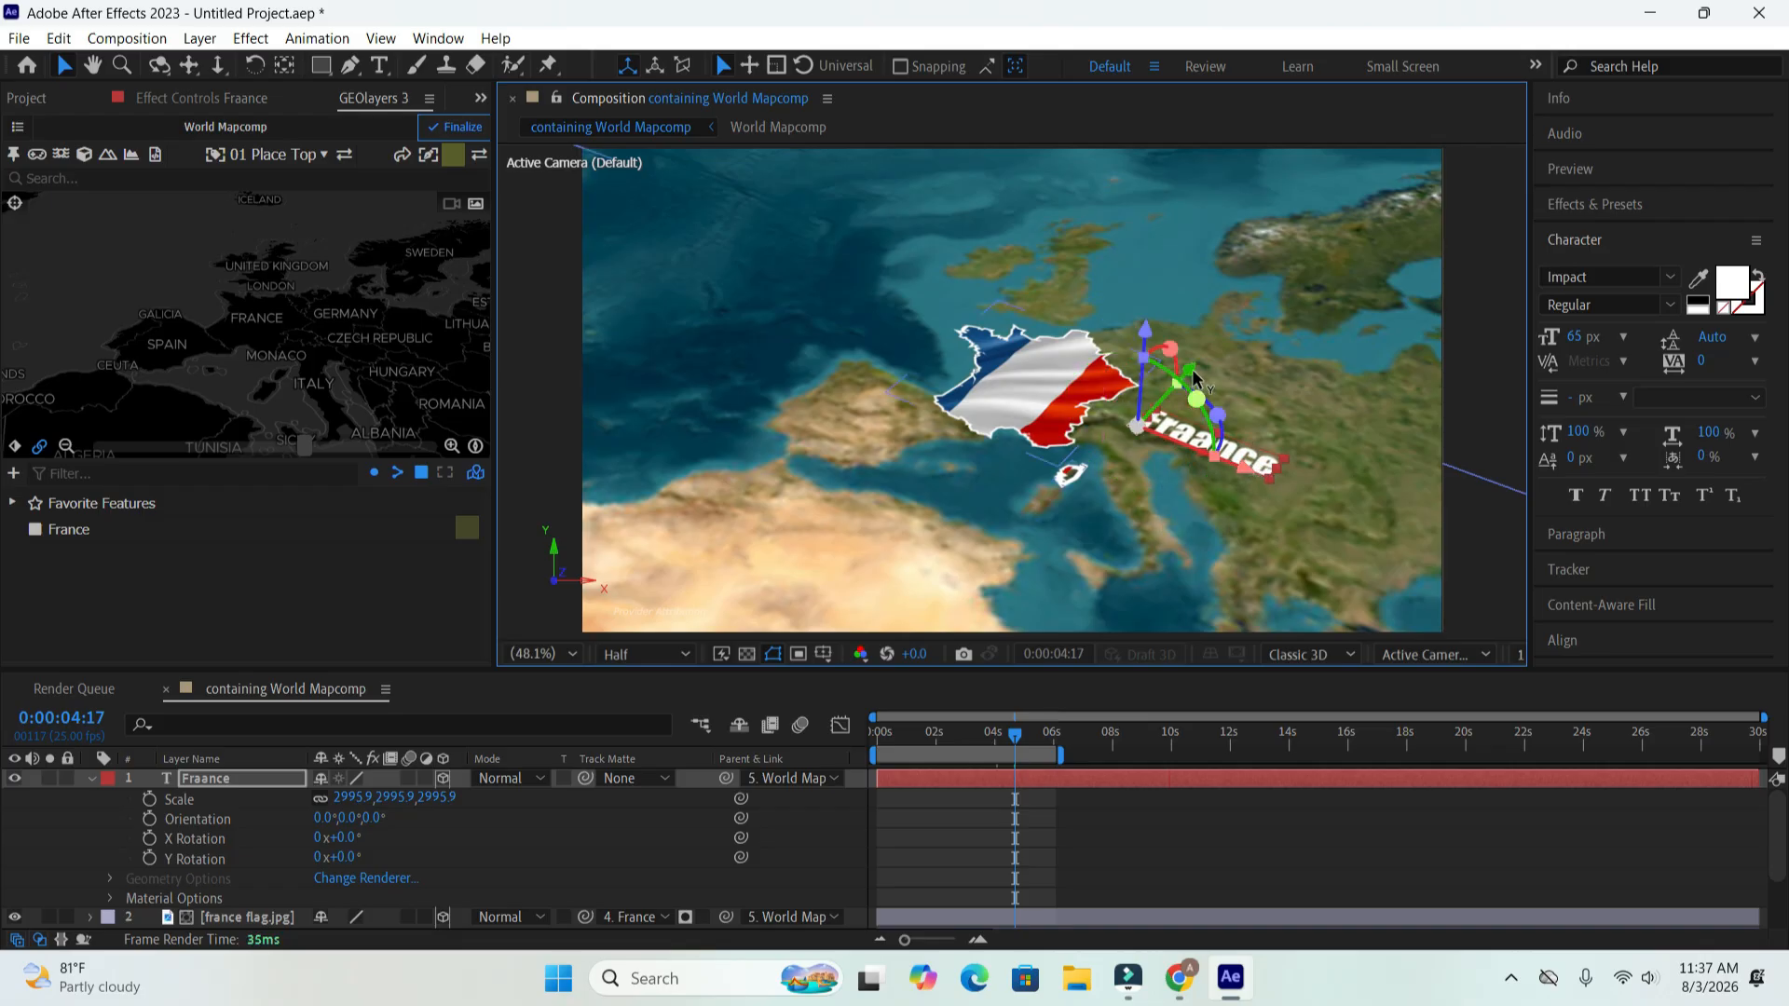
{"action": "left_click_drag", "start_coordinate": [1204, 370], "coordinate": [1196, 371]}
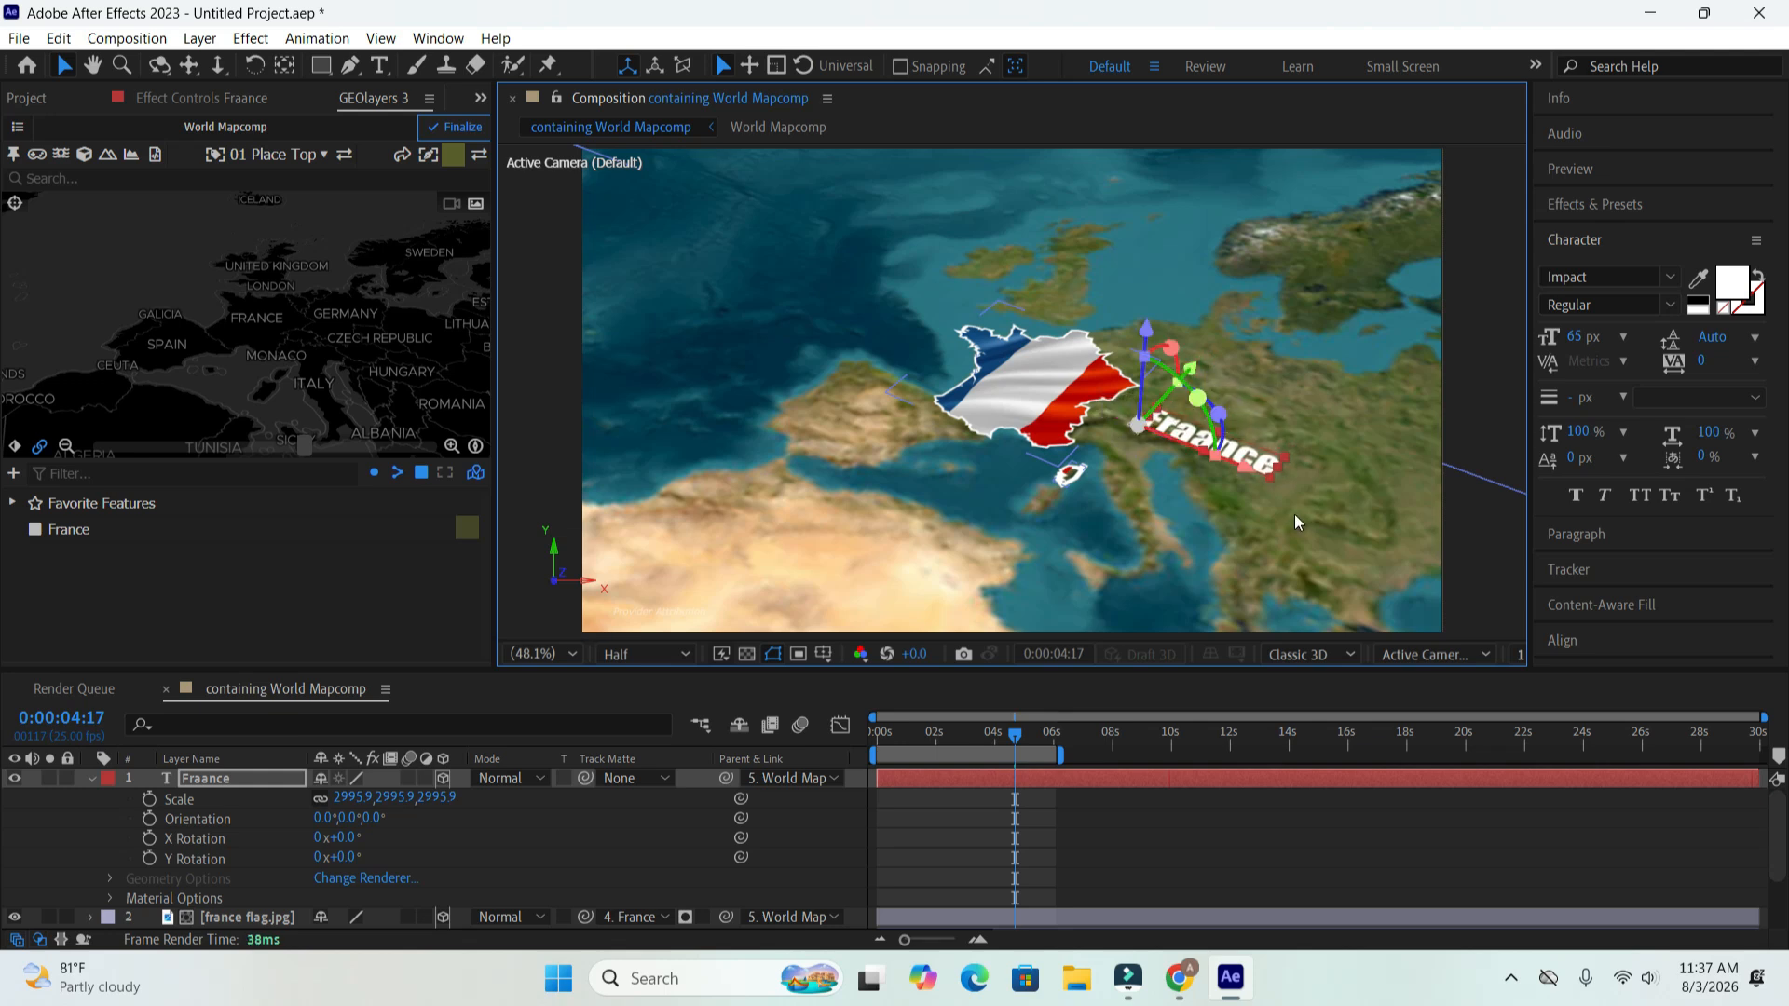
{"action": "left_click_drag", "start_coordinate": [1242, 474], "coordinate": [1233, 470]}
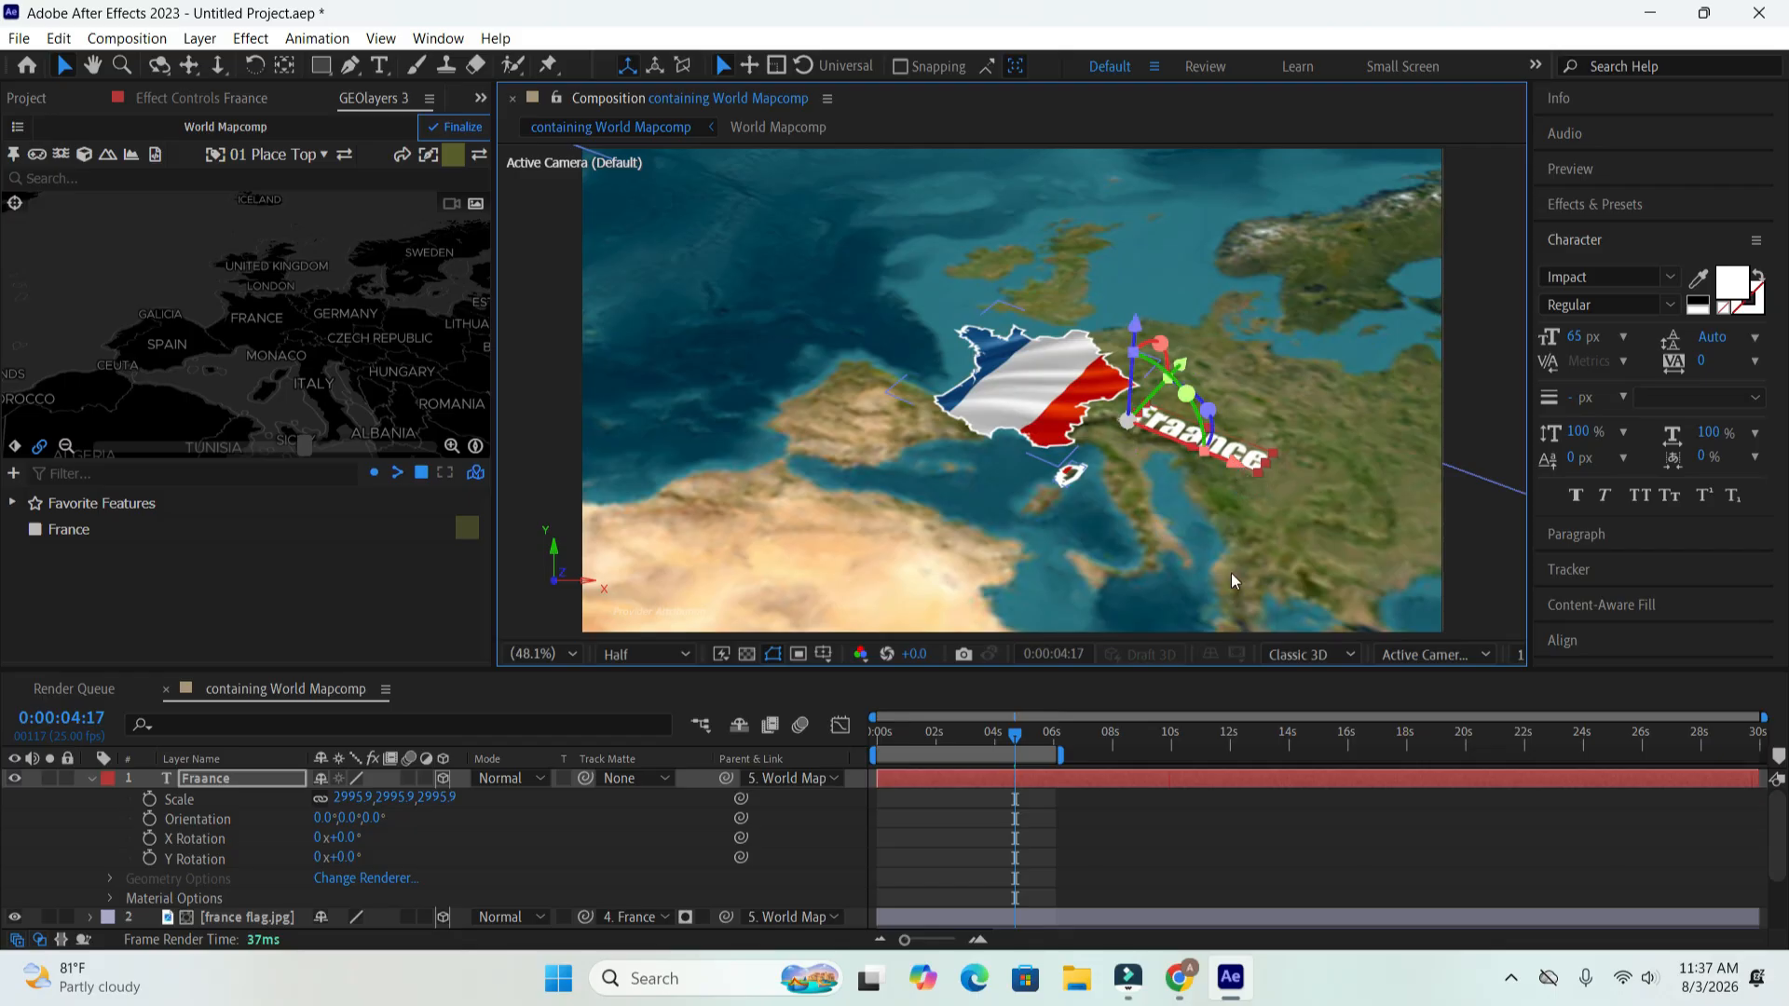
- Play the animation from the first frame to check how the 3D label follows the map's zoom and tilt
{"action": "left_click", "coordinate": [1570, 171]}
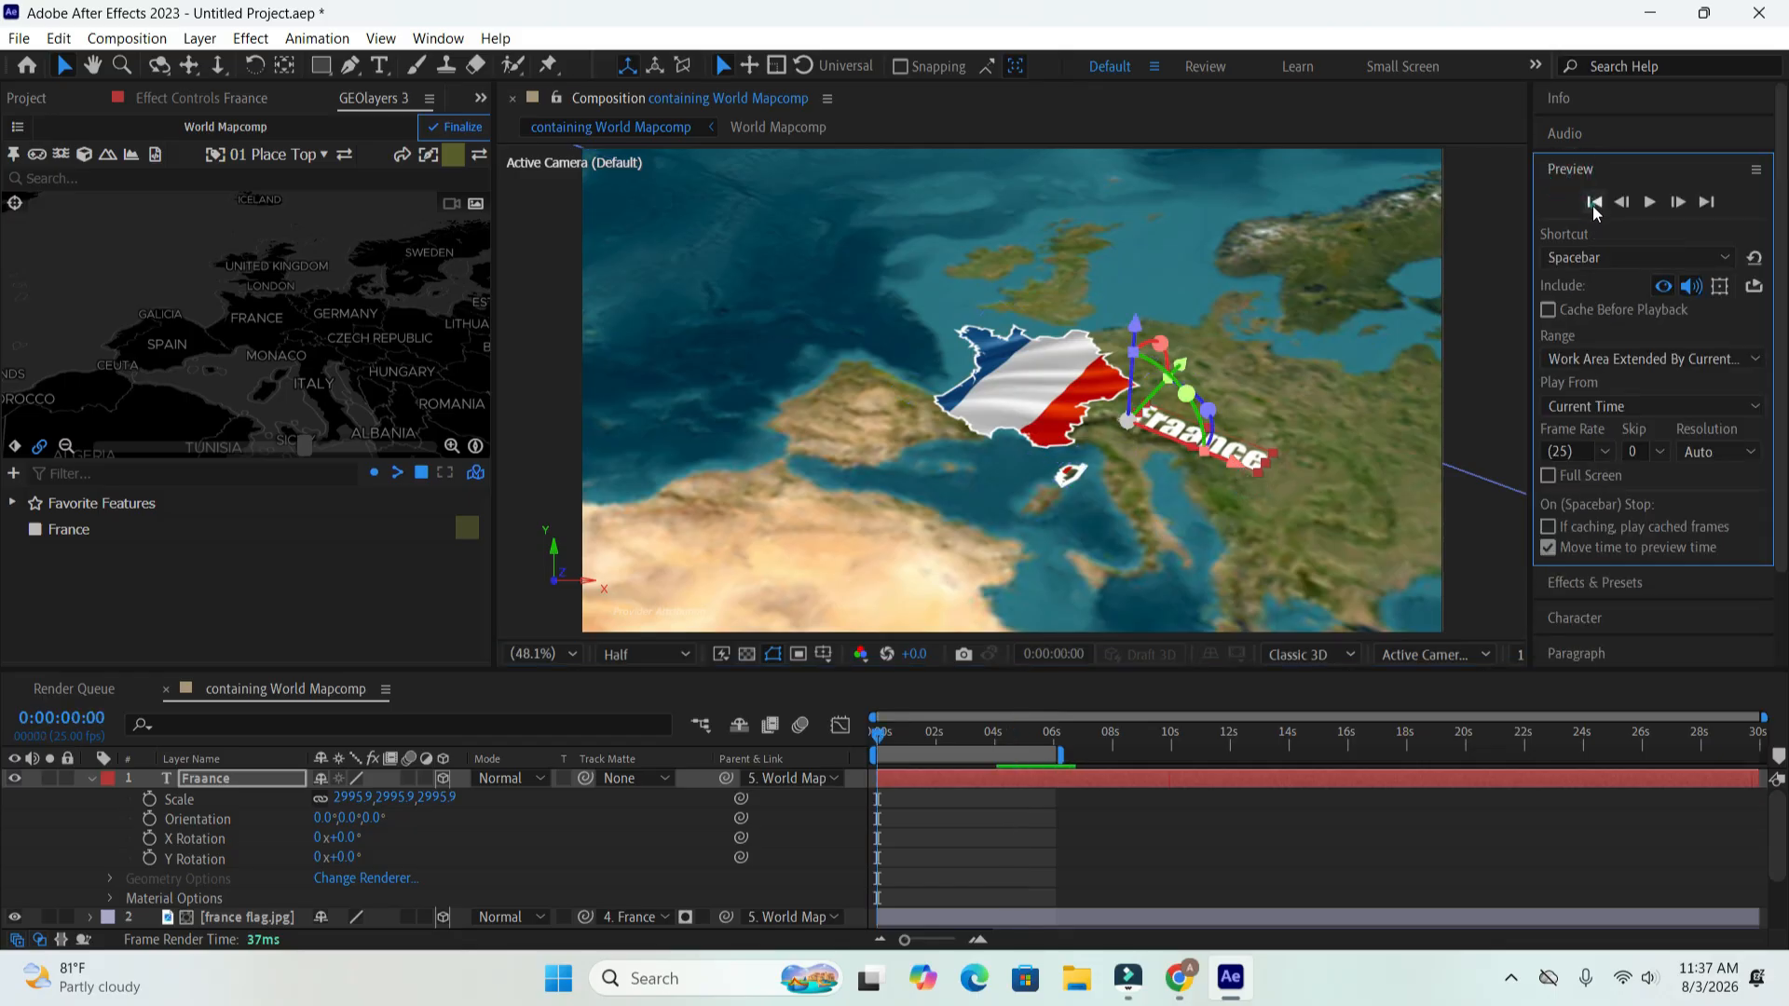
{"action": "left_click", "coordinate": [1594, 203]}
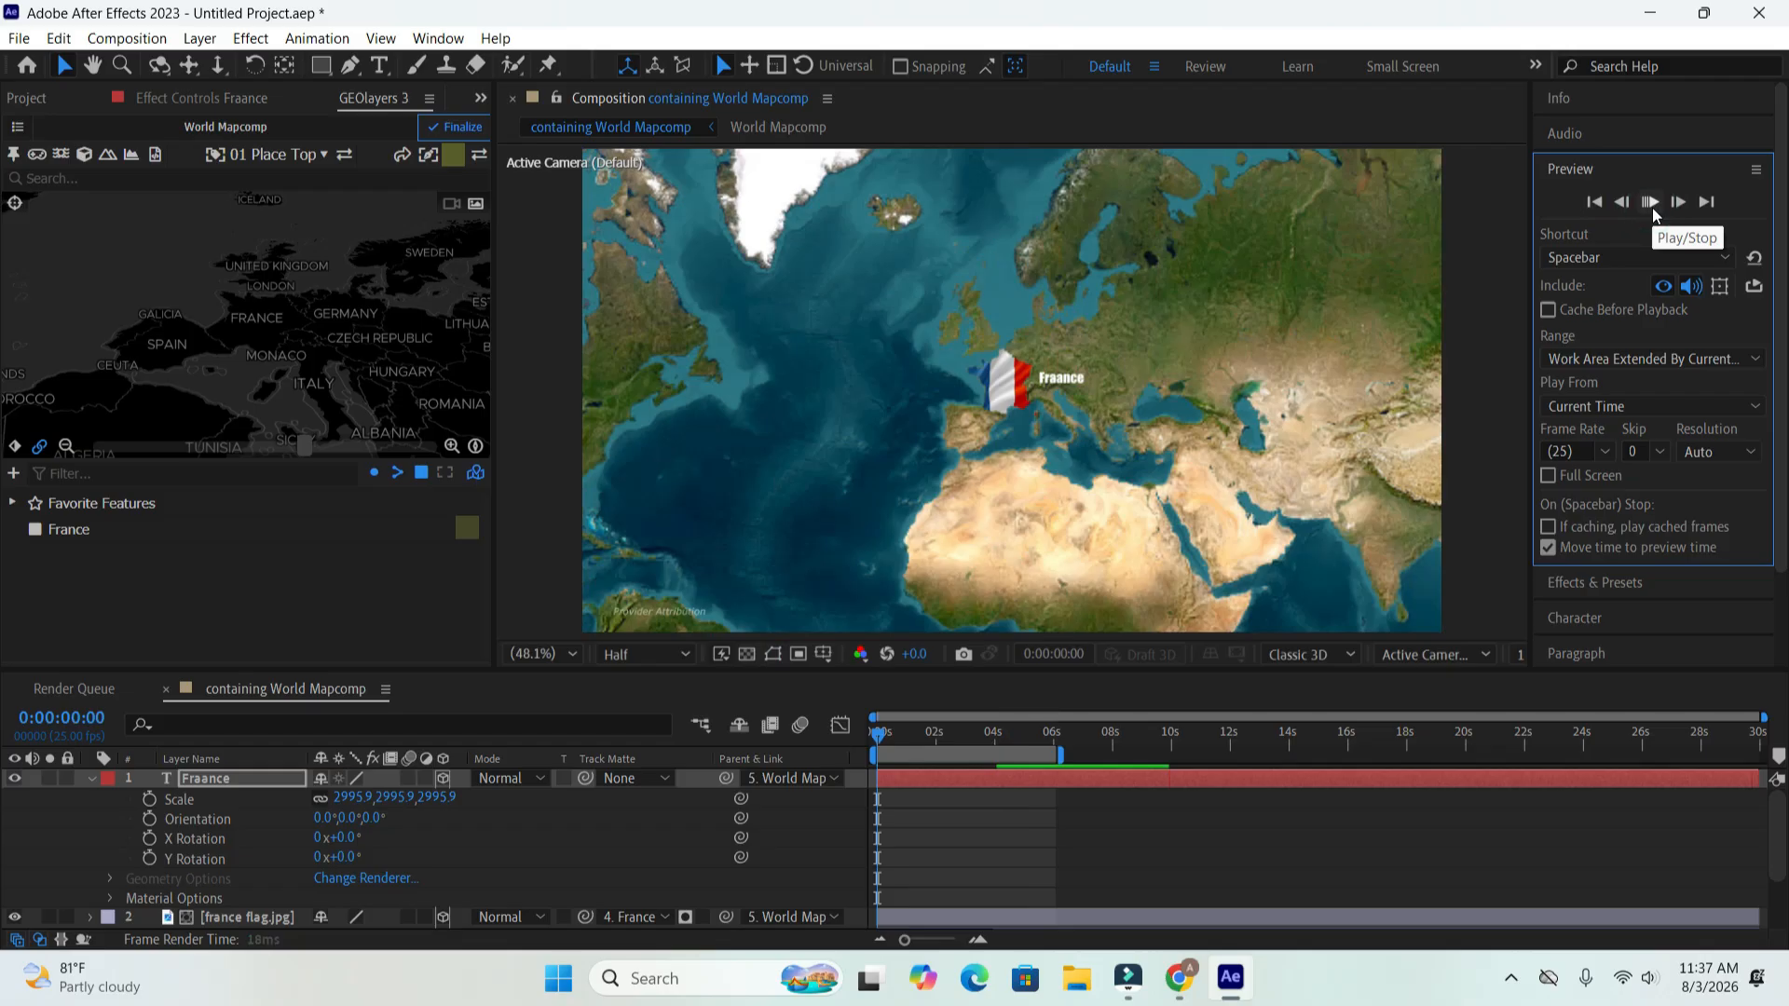
{"action": "left_click", "coordinate": [1652, 209]}
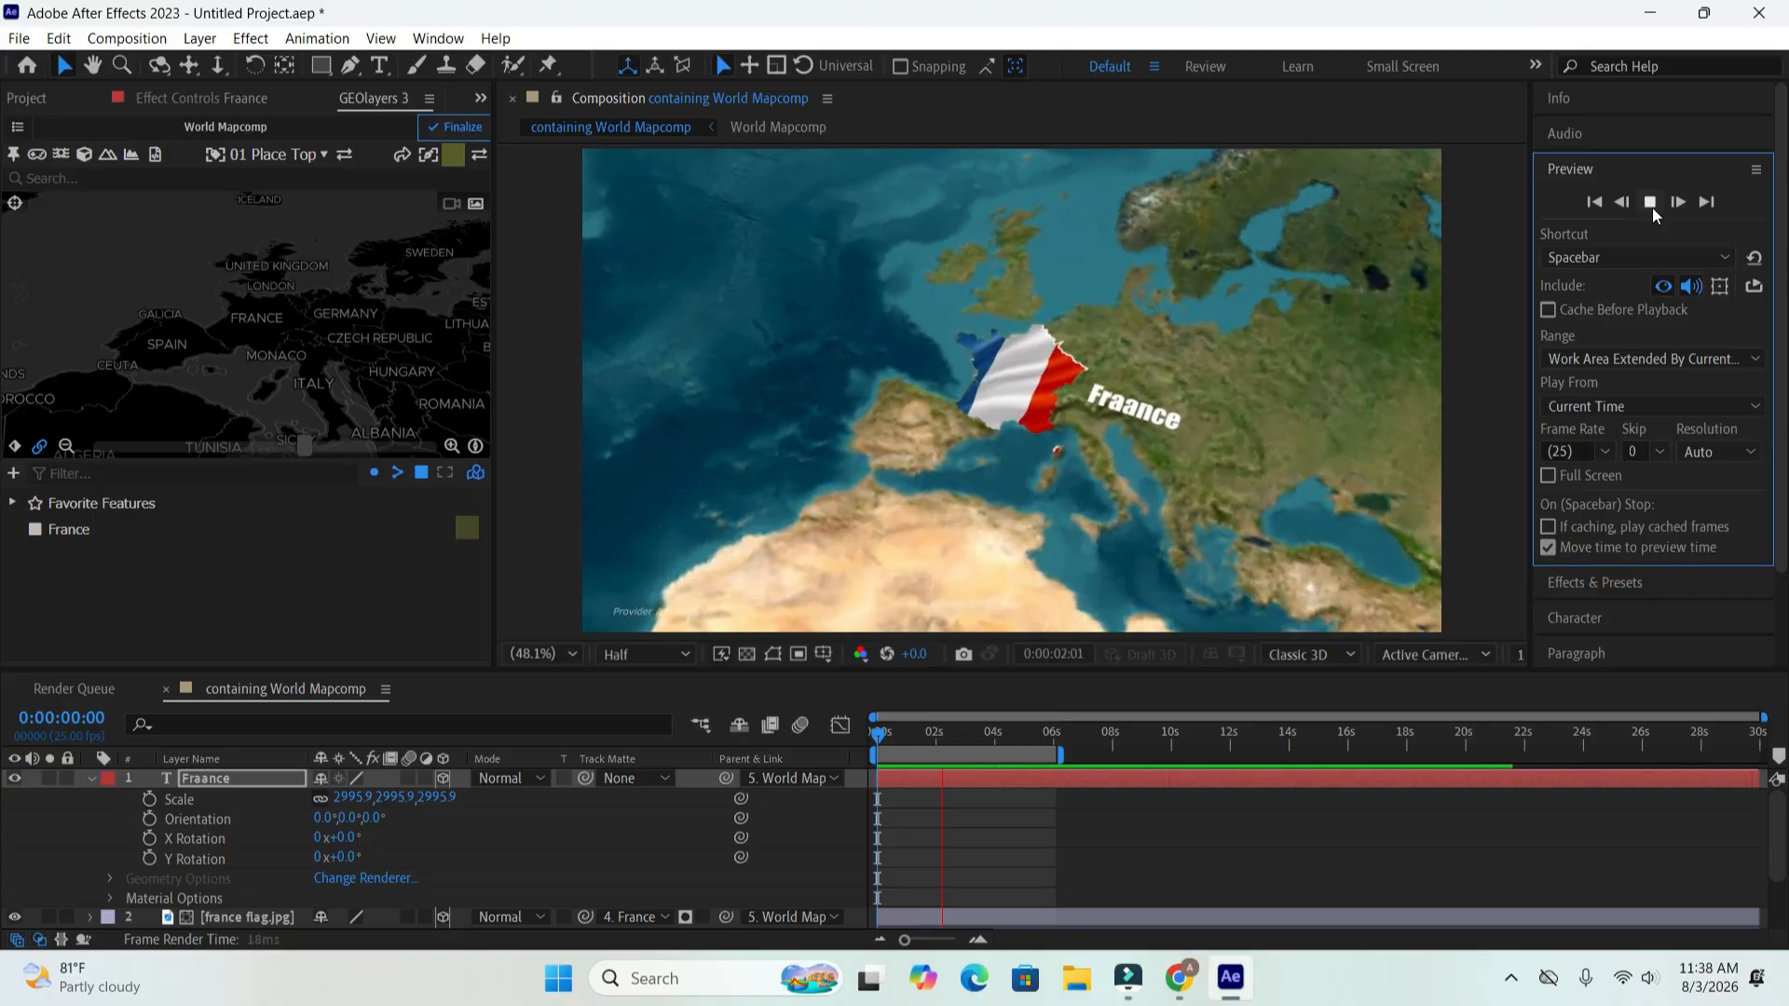
{"action": "left_click", "coordinate": [1651, 205]}
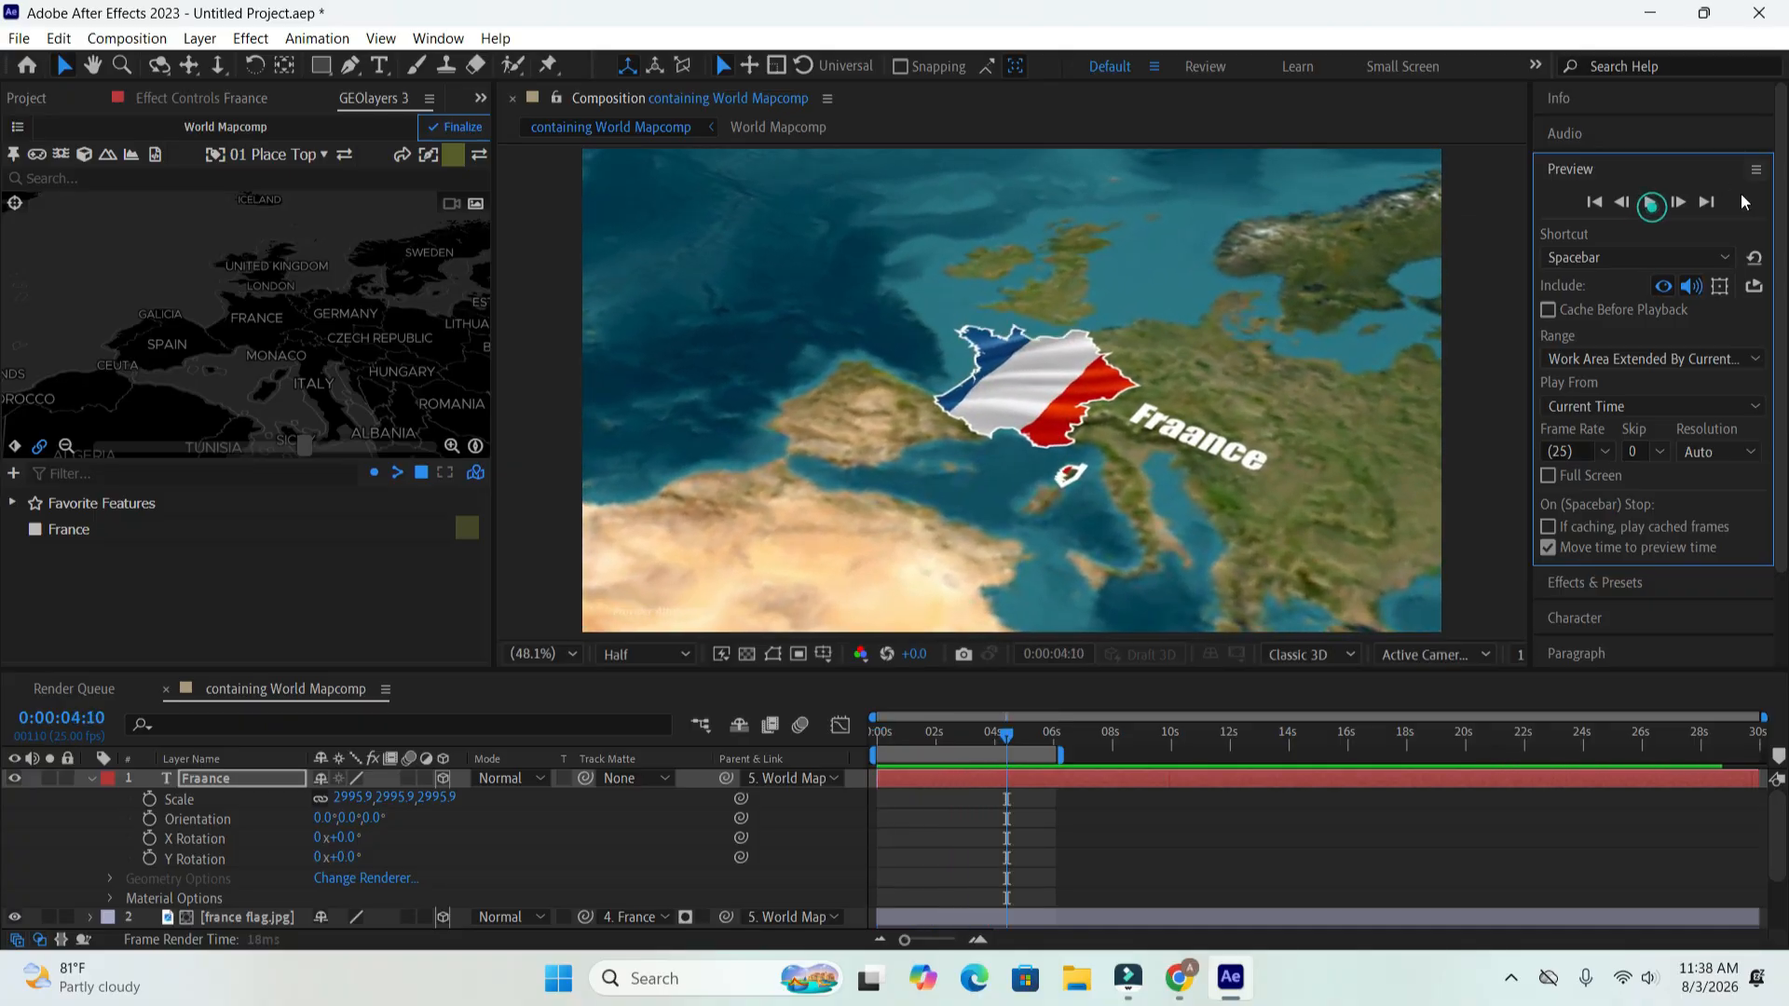
- Collapse the text layer's properties, clear the selection and replay the whole animation from the start
{"action": "left_click", "coordinate": [91, 777]}
{"action": "left_click", "coordinate": [399, 908]}
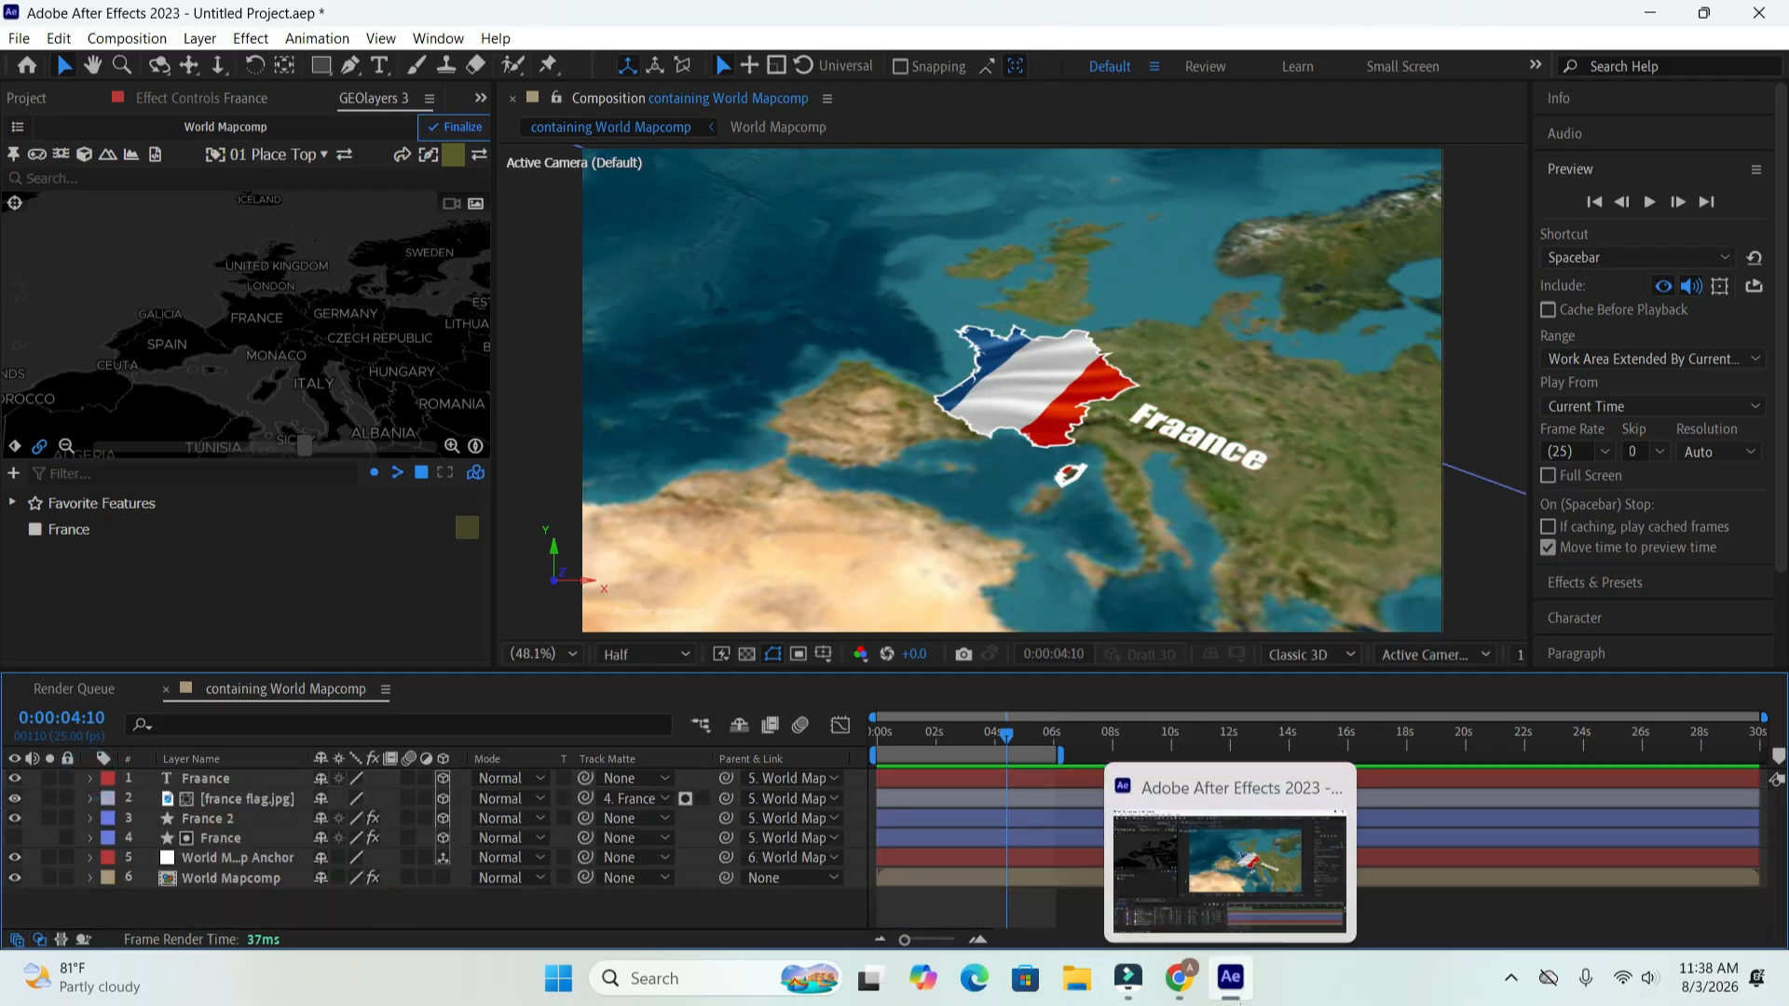
{"action": "left_click", "coordinate": [1597, 203]}
{"action": "left_click", "coordinate": [1648, 203]}
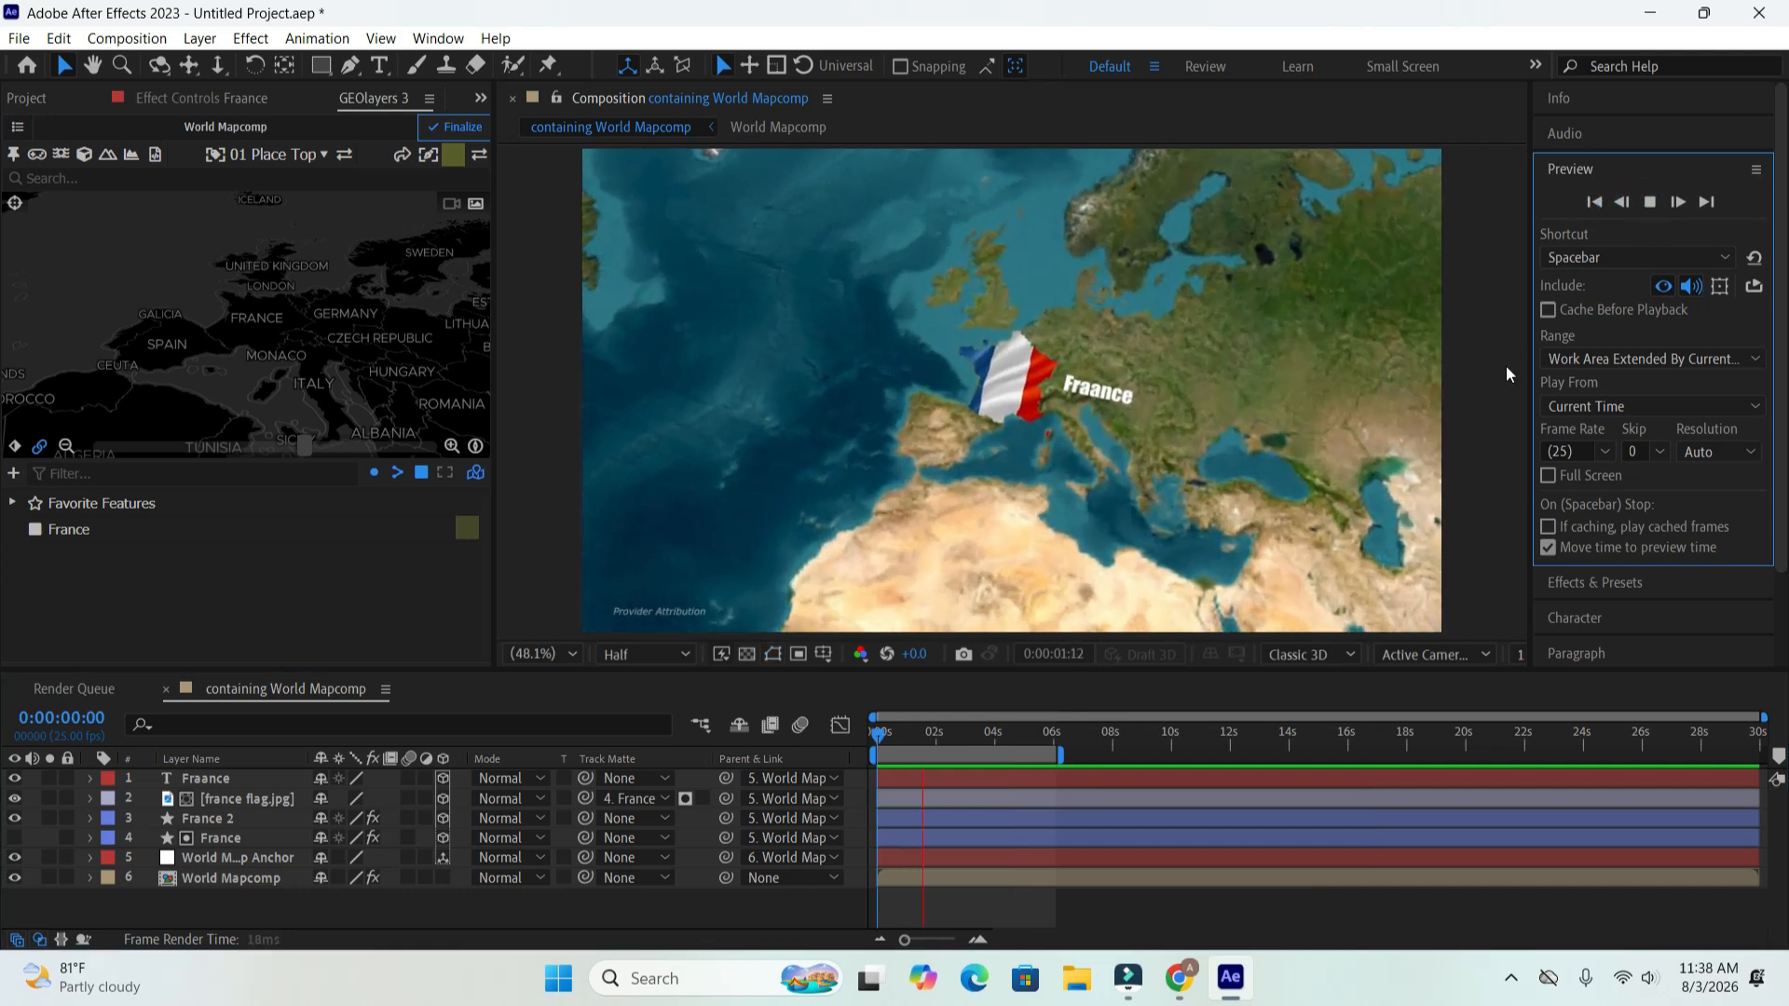